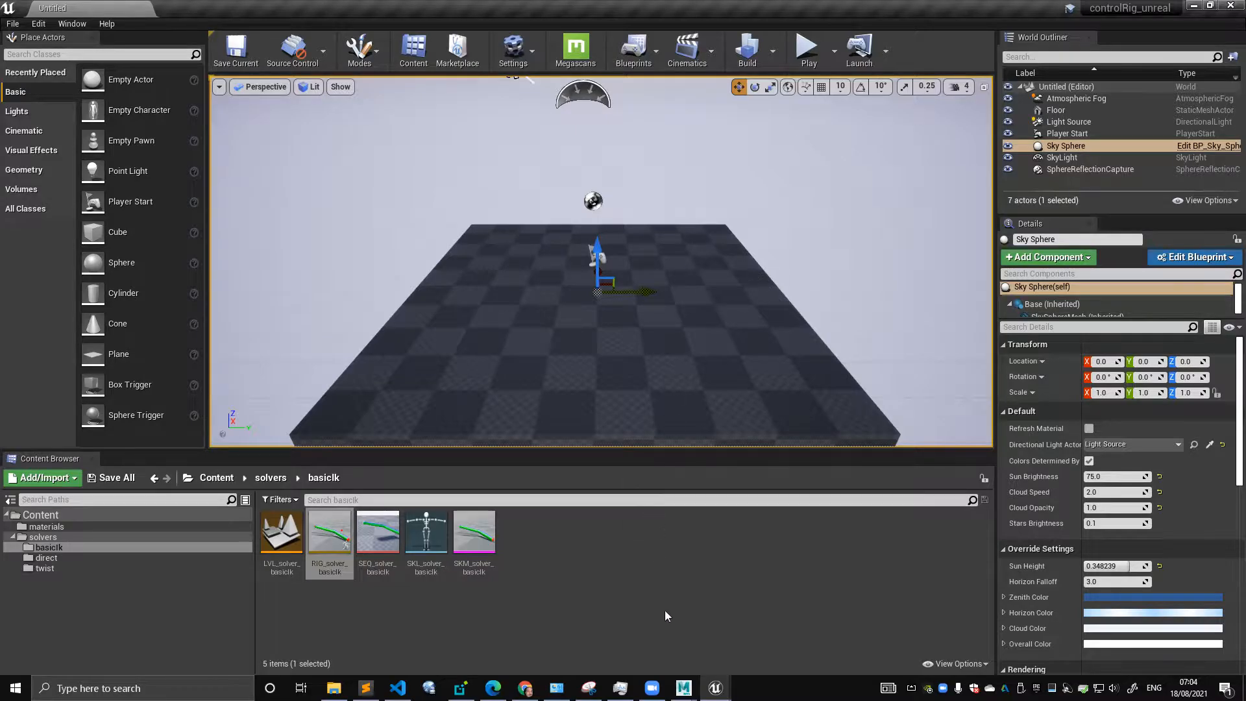
# - Switch to the solver_basicIk.mb scene in Maya and turn on wireframe over the shaded arm mesh
pyautogui.moveTo(684, 688)
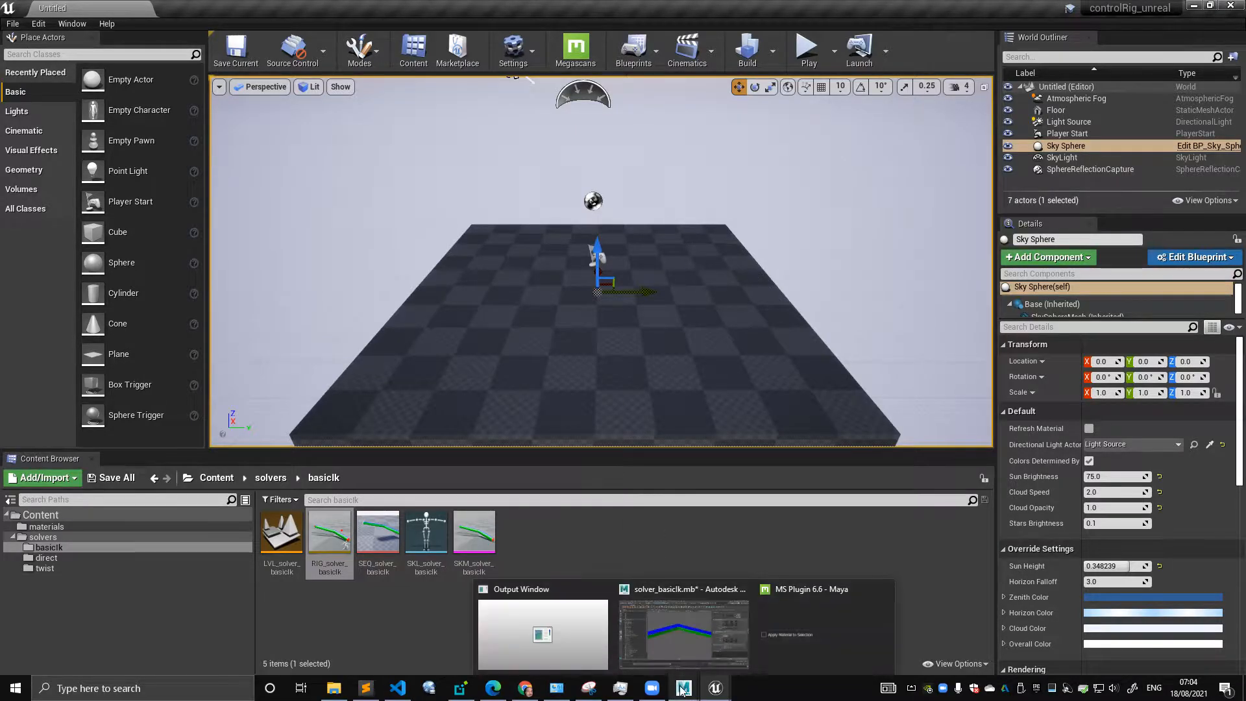
pyautogui.click(687, 636)
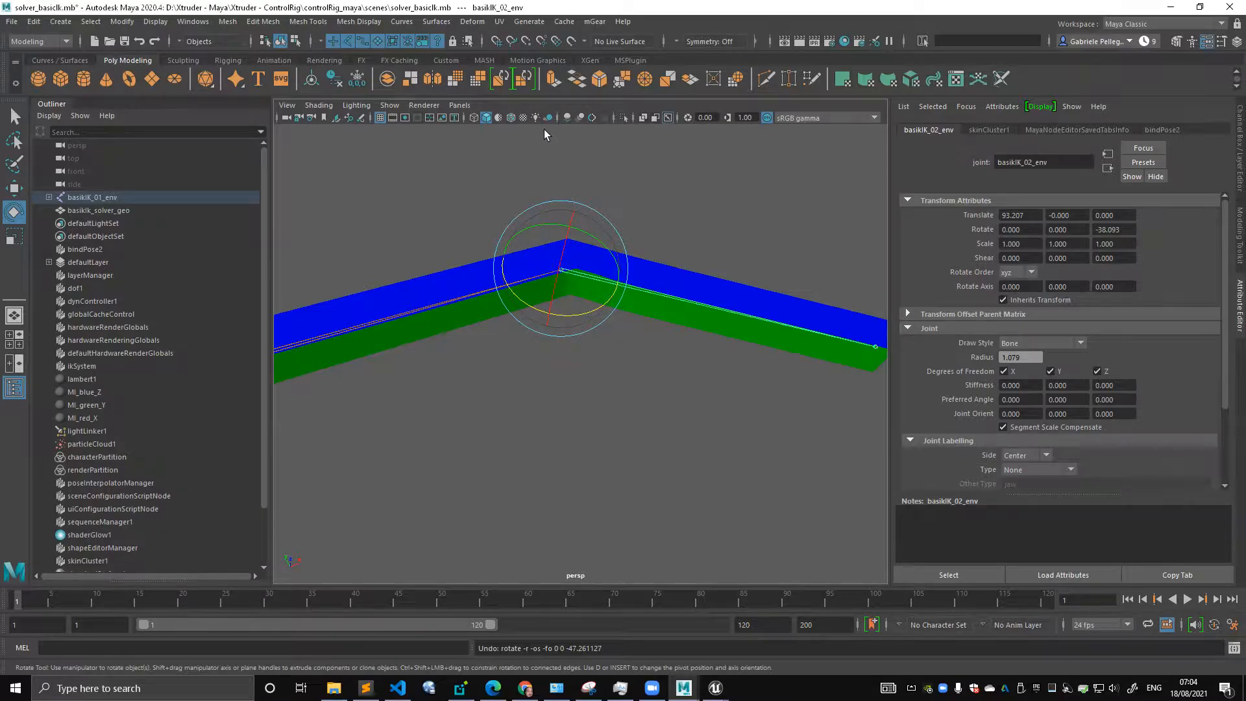
pyautogui.click(672, 120)
pyautogui.click(672, 122)
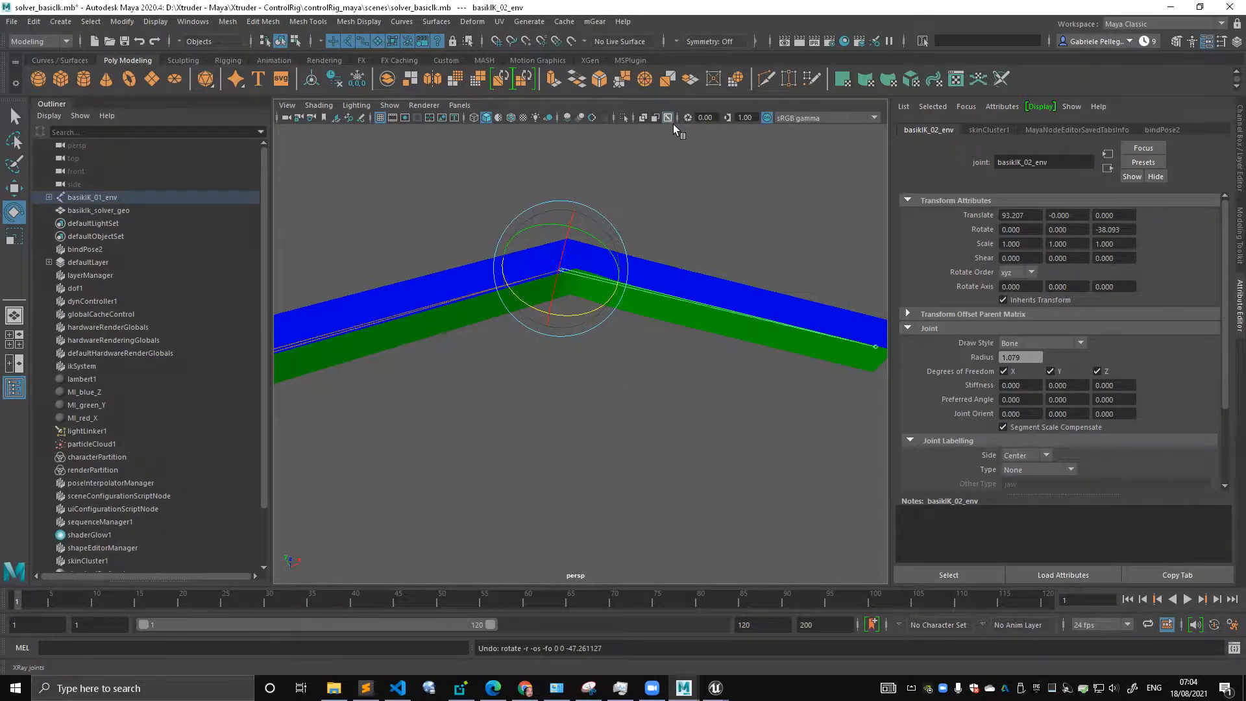
pyautogui.click(683, 207)
pyautogui.click(615, 297)
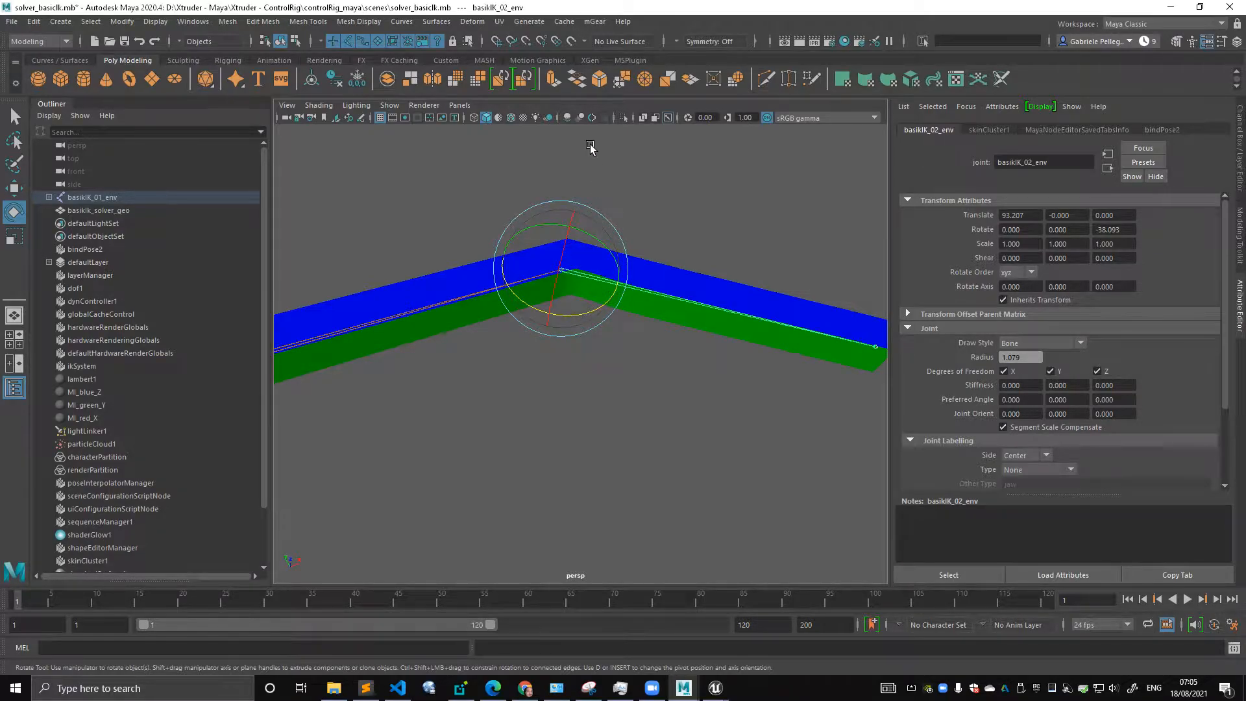
pyautogui.click(523, 117)
pyautogui.keyDown('alt'); pyautogui.moveTo(519, 214); pyautogui.dragTo(600, 359); pyautogui.keyUp('alt')
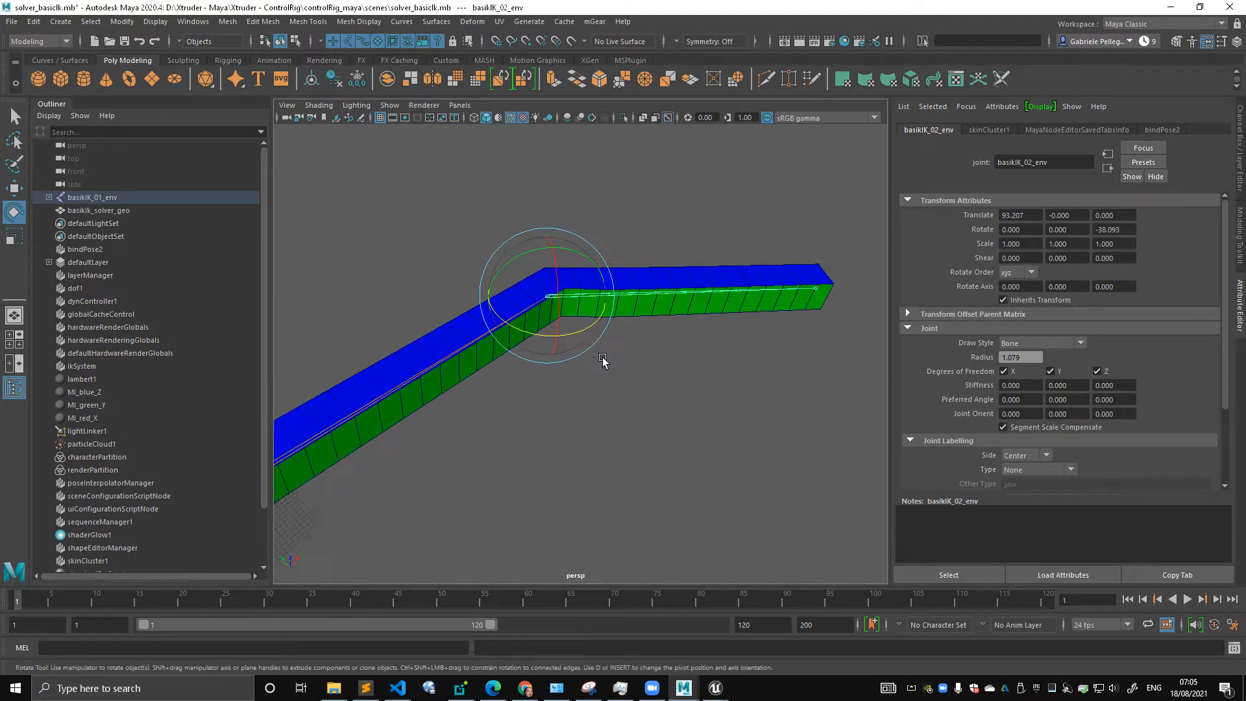
# - Select and deselect the arm mesh and examine its edge divisions and the joint chain inside it
pyautogui.click(649, 377)
pyautogui.click(662, 296)
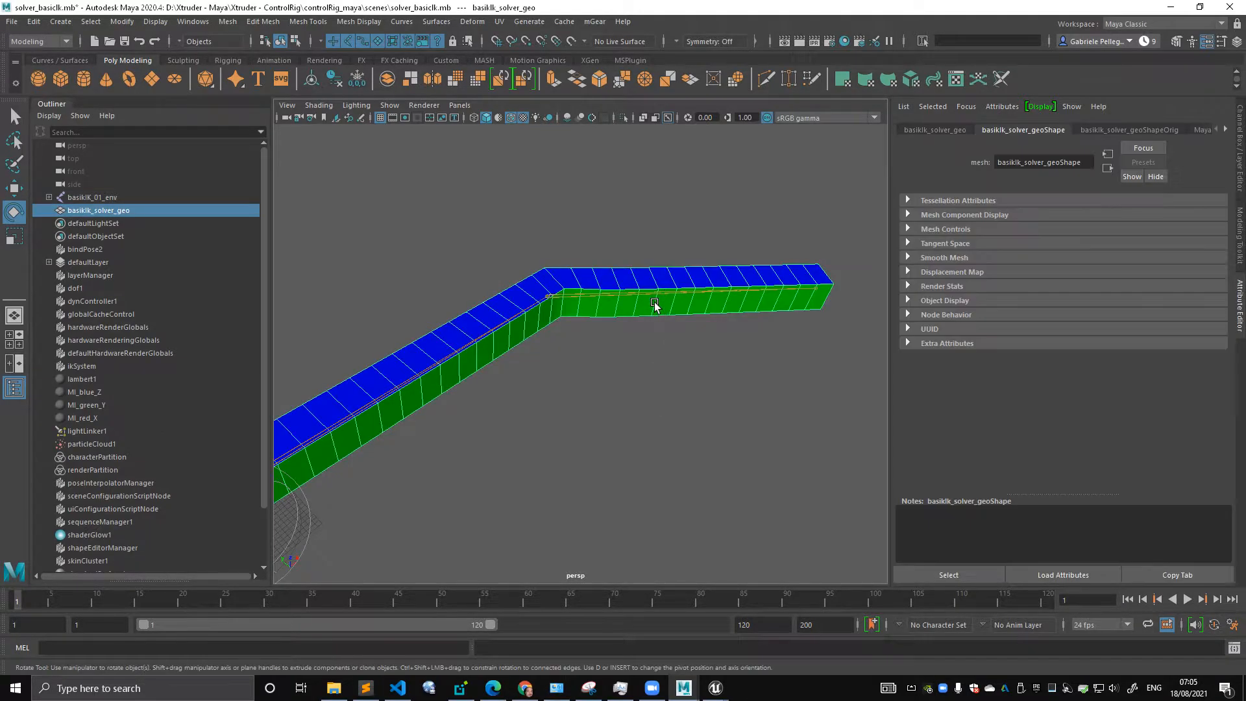
pyautogui.click(648, 298)
pyautogui.click(642, 369)
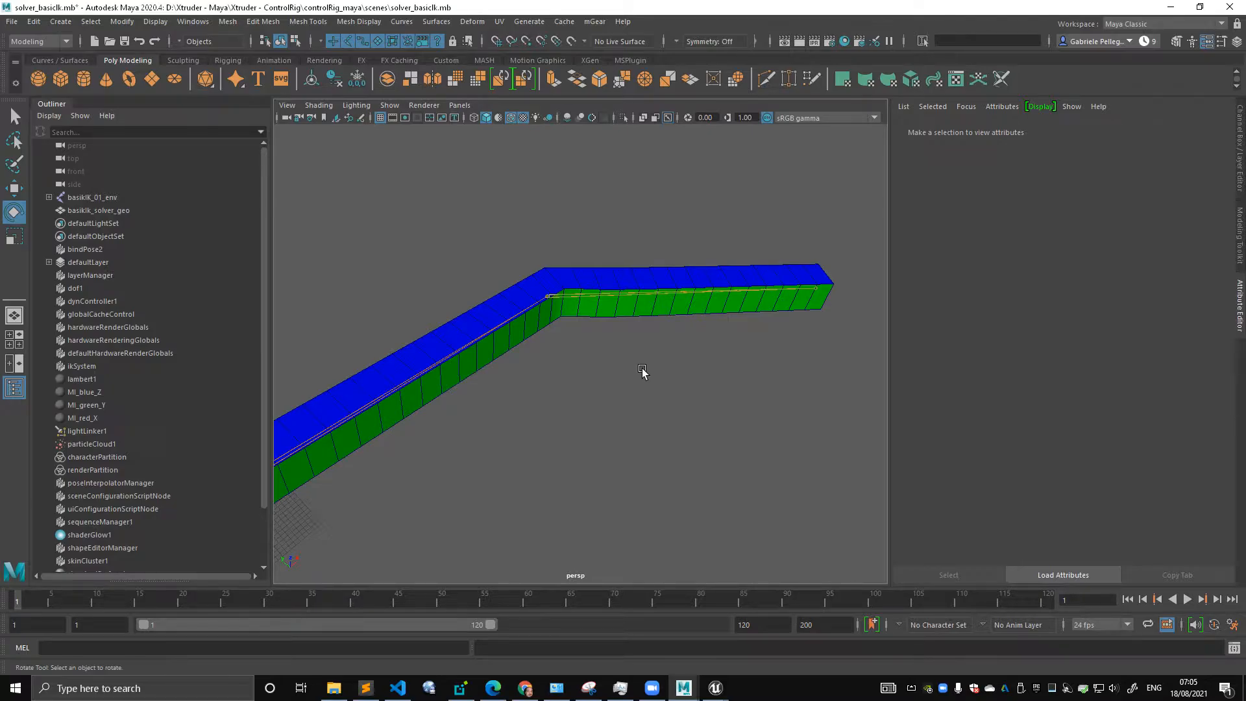
pyautogui.keyDown('alt'); pyautogui.moveTo(564, 367); pyautogui.dragTo(608, 295, button='middle'); pyautogui.keyUp('alt')
pyautogui.press('q')
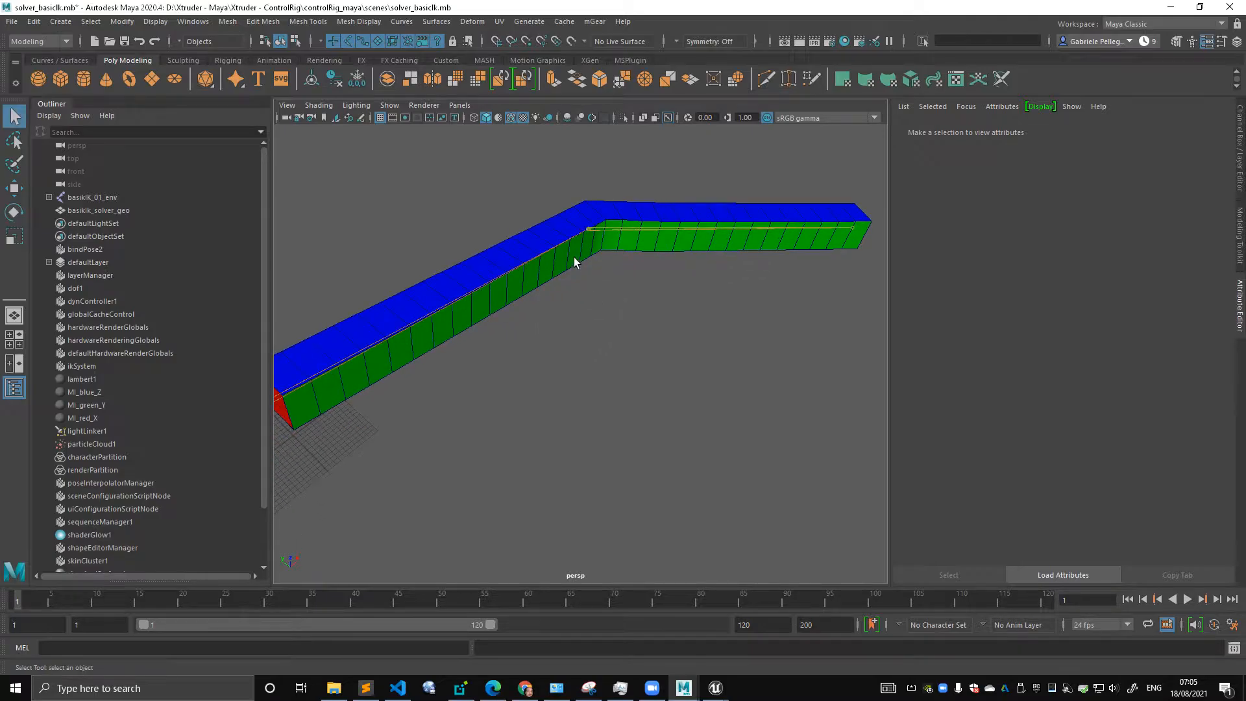
pyautogui.click(635, 241)
pyautogui.click(590, 312)
pyautogui.keyDown('alt'); pyautogui.moveTo(590, 313); pyautogui.dragTo(640, 314); pyautogui.keyUp('alt')
pyautogui.keyDown('alt'); pyautogui.moveTo(641, 315); pyautogui.dragTo(610, 327, button='right'); pyautogui.keyUp('alt')
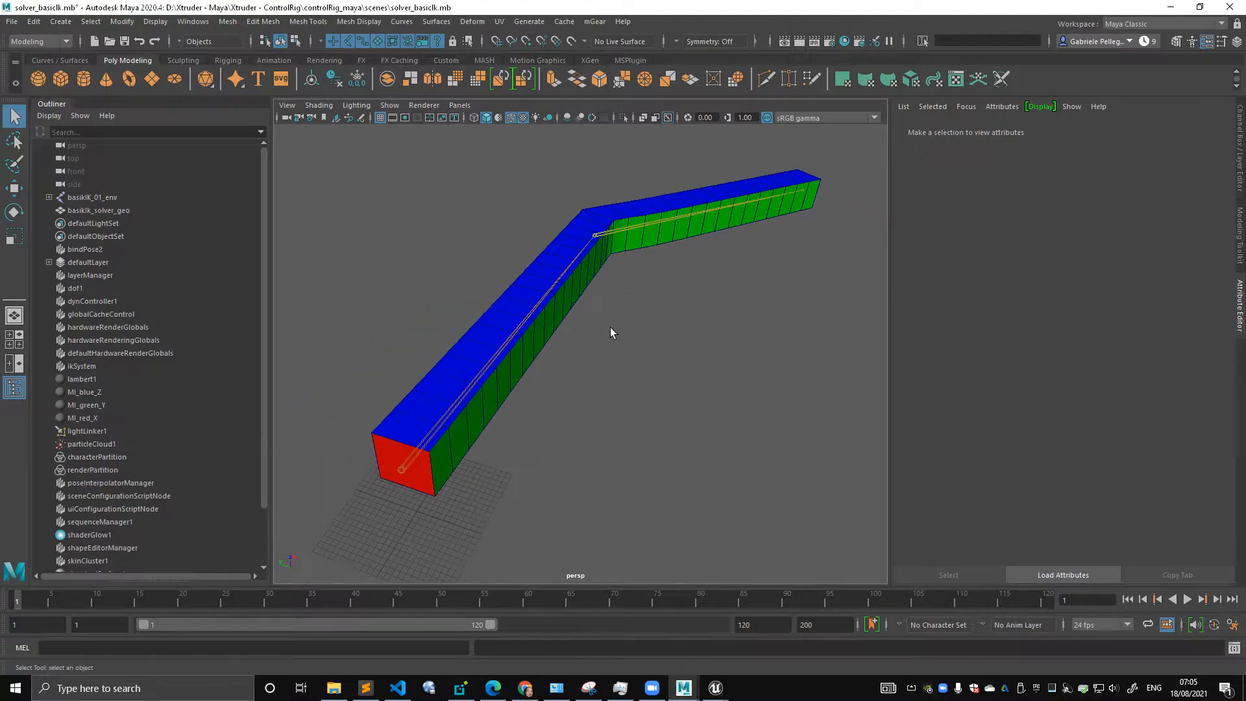
# - Try rotating the root joint basikIK_01_env to swing the whole arm, and undo the rotation
pyautogui.click(527, 322)
pyautogui.click(541, 303)
pyautogui.keyDown('alt'); pyautogui.moveTo(617, 322); pyautogui.dragTo(562, 300); pyautogui.keyUp('alt')
pyautogui.press('e')
pyautogui.moveTo(405, 362); pyautogui.dragTo(415, 364)
pyautogui.hotkey('ctrl', 'z')
# - Try rotating the middle joint basikIK_02_env to about -72° on Z, and undo the rotation
pyautogui.keyDown('alt'); pyautogui.moveTo(504, 337); pyautogui.dragTo(474, 371, button='middle'); pyautogui.keyUp('alt')
pyautogui.keyDown('alt'); pyautogui.moveTo(475, 371); pyautogui.dragTo(594, 318, button='right'); pyautogui.keyUp('alt')
pyautogui.press('q')
pyautogui.click(631, 254)
pyautogui.press('e')
pyautogui.moveTo(654, 274); pyautogui.dragTo(626, 306)
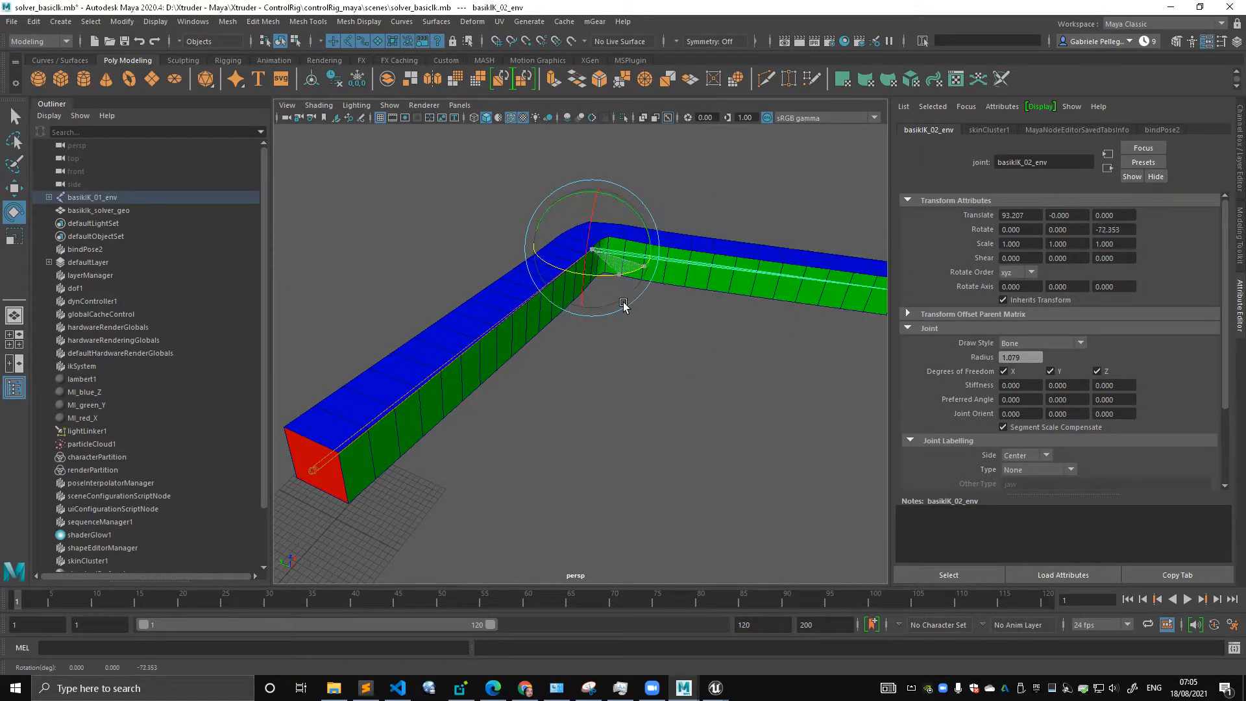
pyautogui.hotkey('ctrl', 'z')
# - Try another small rotation of the chain's root joint and undo it
pyautogui.press('q')
pyautogui.click(441, 364)
pyautogui.press('e')
pyautogui.moveTo(345, 416)
pyautogui.mouseDown()
pyautogui.moveTo(334, 421)
pyautogui.moveTo(353, 419)
pyautogui.mouseUp()
pyautogui.hotkey('ctrl', 'z')
# - Try bending the middle joint to about -66.5° on Z, and undo the bend
pyautogui.click(634, 255)
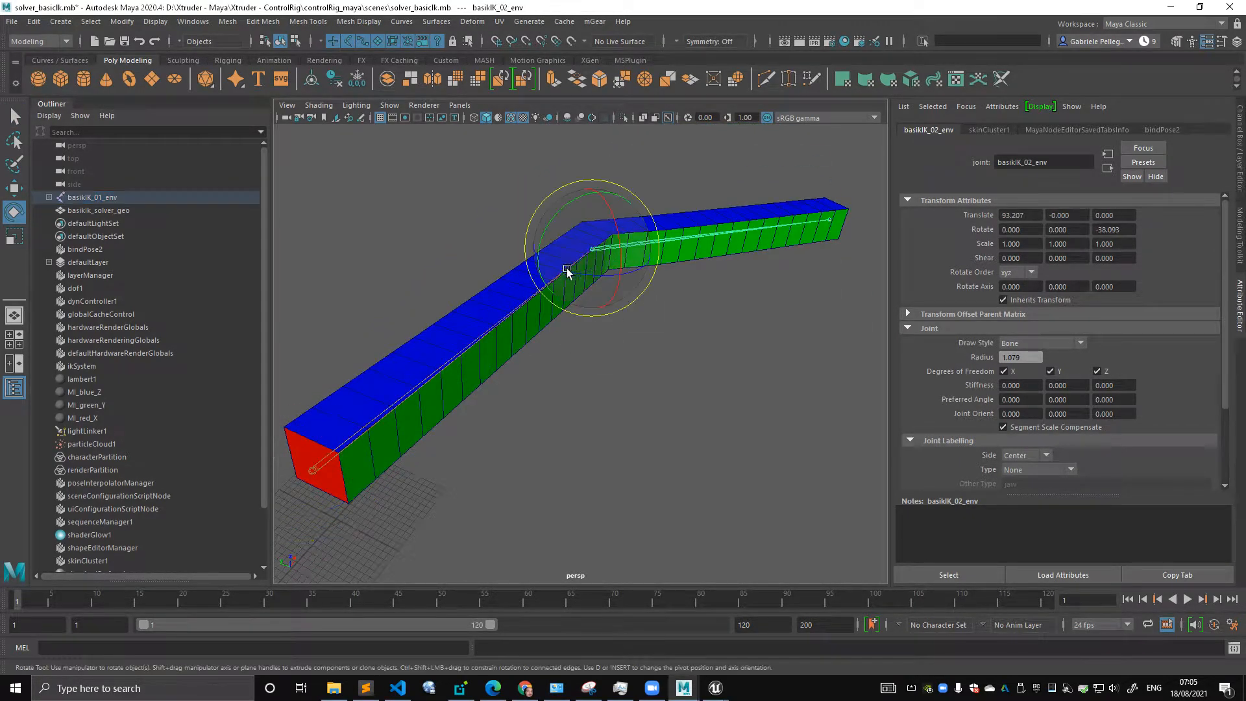
pyautogui.moveTo(609, 277)
pyautogui.mouseDown()
pyautogui.moveTo(564, 282)
pyautogui.moveTo(617, 279)
pyautogui.mouseUp()
pyautogui.hotkey('ctrl', 'z')
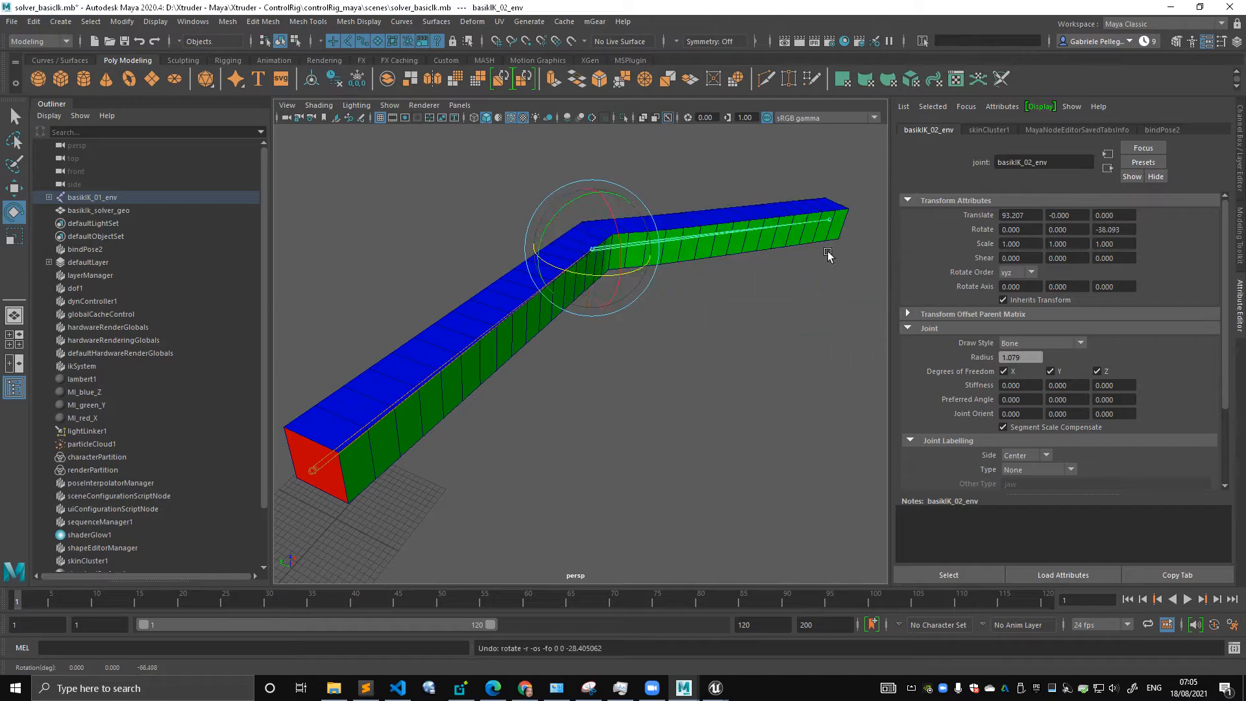
# - Try moving the end joint basikIK_03_env back toward the middle joint, and undo the move
pyautogui.keyDown('alt'); pyautogui.moveTo(845, 245); pyautogui.dragTo(775, 252, button='middle'); pyautogui.keyUp('alt')
pyautogui.press('q')
pyautogui.click(783, 236)
pyautogui.press('w')
pyautogui.moveTo(786, 227); pyautogui.dragTo(756, 226)
pyautogui.hotkey('ctrl', 'z')
# - Select the middle joint, step down the hierarchy to basikIK_03_env, and examine the chain's default bend
pyautogui.press('q')
pyautogui.click(546, 261)
pyautogui.keyDown('alt'); pyautogui.moveTo(577, 299); pyautogui.dragTo(574, 300, button='right'); pyautogui.keyUp('alt')
pyautogui.keyDown('alt'); pyautogui.moveTo(574, 300); pyautogui.dragTo(606, 325); pyautogui.keyUp('alt')
pyautogui.keyDown('alt'); pyautogui.moveTo(698, 276); pyautogui.dragTo(640, 301); pyautogui.keyUp('alt')
pyautogui.keyDown('alt'); pyautogui.moveTo(640, 300); pyautogui.dragTo(703, 274, button='right'); pyautogui.keyUp('alt')
pyautogui.keyDown('alt'); pyautogui.moveTo(705, 274); pyautogui.dragTo(636, 305, button='middle'); pyautogui.keyUp('alt')
pyautogui.keyDown('alt'); pyautogui.moveTo(636, 305); pyautogui.dragTo(607, 294, button='right'); pyautogui.keyUp('alt')
pyautogui.press('Down')
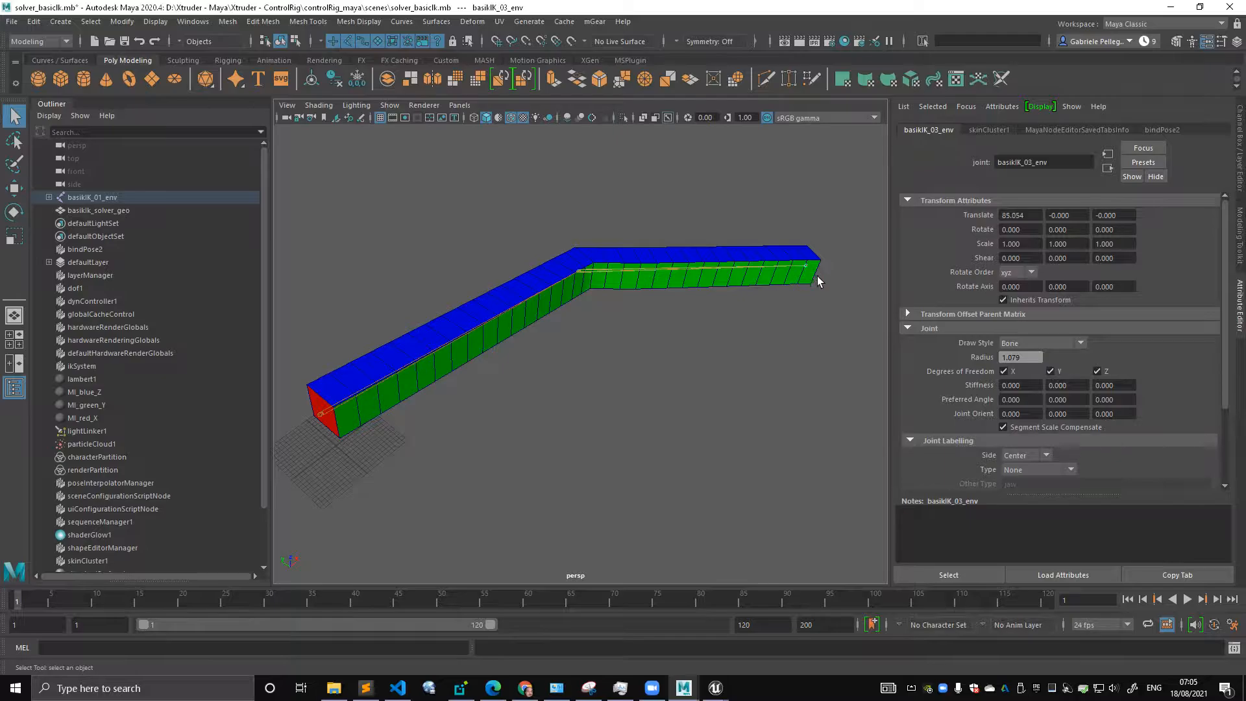
# - Select the middle joint and the root joint in turn and examine the arm from above and from the side
pyautogui.moveTo(604, 271)
pyautogui.keyDown('alt'); pyautogui.mouseDown()
pyautogui.moveTo(640, 290)
pyautogui.moveTo(598, 258)
pyautogui.moveTo(529, 282)
pyautogui.moveTo(516, 273)
pyautogui.moveTo(617, 280)
pyautogui.mouseUp(); pyautogui.keyUp('alt')
pyautogui.click(609, 266)
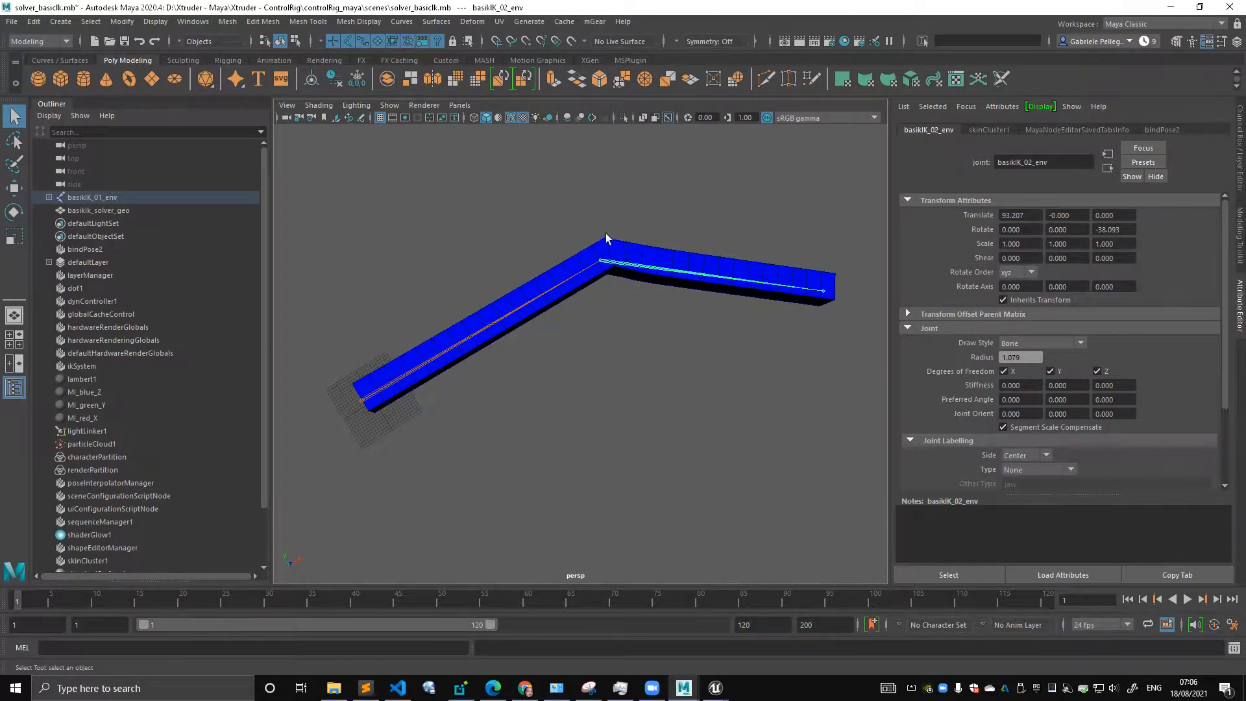
pyautogui.click(457, 359)
pyautogui.keyDown('alt'); pyautogui.moveTo(510, 384); pyautogui.dragTo(675, 250); pyautogui.keyUp('alt')
pyautogui.keyDown('alt'); pyautogui.moveTo(675, 267); pyautogui.dragTo(766, 267, button='right'); pyautogui.keyUp('alt')
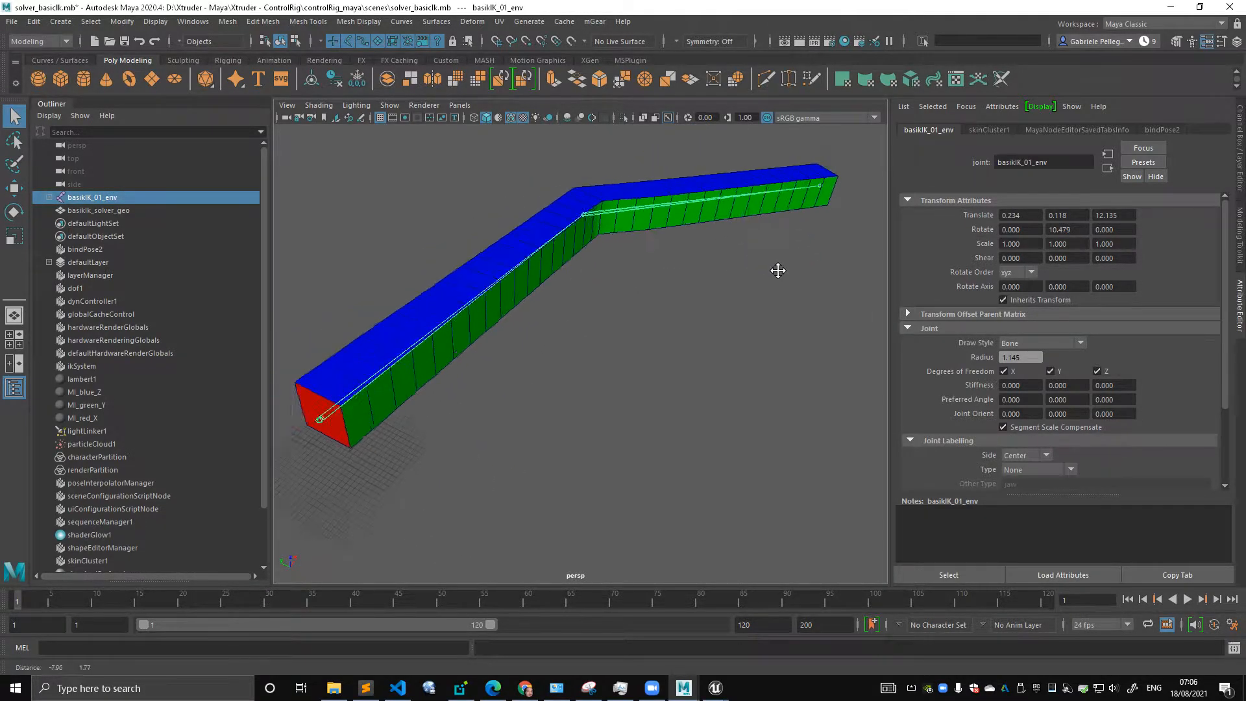
pyautogui.keyDown('alt'); pyautogui.moveTo(620, 281); pyautogui.dragTo(673, 281, button='middle'); pyautogui.keyUp('alt')
pyautogui.keyDown('alt'); pyautogui.moveTo(633, 281); pyautogui.dragTo(671, 273); pyautogui.keyUp('alt')
pyautogui.keyDown('alt'); pyautogui.moveTo(671, 272); pyautogui.dragTo(650, 267, button='middle'); pyautogui.keyUp('alt')
pyautogui.press('space')
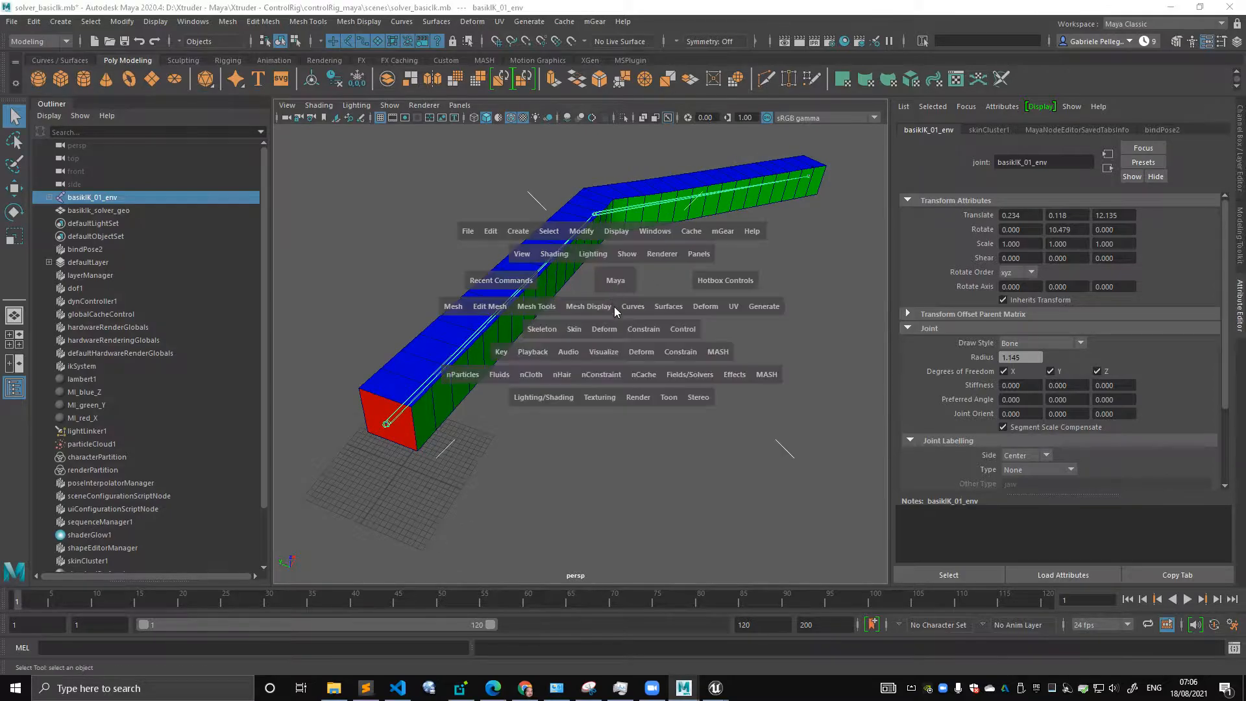
pyautogui.keyDown('alt'); pyautogui.moveTo(600, 285); pyautogui.dragTo(594, 247); pyautogui.keyUp('alt')
# - Try rotating basikIK_02_env to bend the arm at its middle, and undo the rotation
pyautogui.click(646, 224)
pyautogui.press('e')
pyautogui.hotkey('ctrl', 'z')
pyautogui.keyDown('alt'); pyautogui.moveTo(698, 248); pyautogui.dragTo(416, 274); pyautogui.keyUp('alt')
pyautogui.hotkey('ctrl', 'z')
pyautogui.keyDown('alt'); pyautogui.moveTo(701, 286); pyautogui.dragTo(504, 272); pyautogui.keyUp('alt')
pyautogui.press('q')
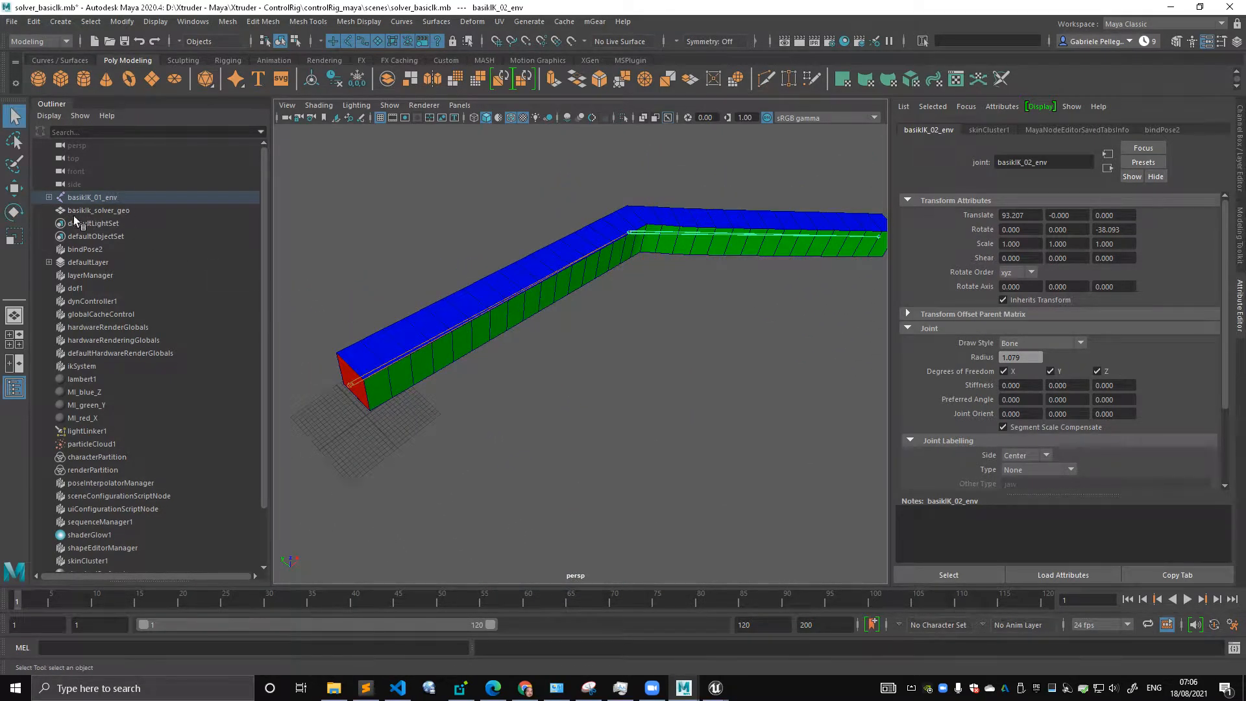
# - Expand the basikIK_01_env hierarchy and select its three joints to show the chain's structure
pyautogui.keyDown('shift'); pyautogui.click(49, 197); pyautogui.keyUp('shift')
pyautogui.moveTo(117, 197); pyautogui.dragTo(128, 228)
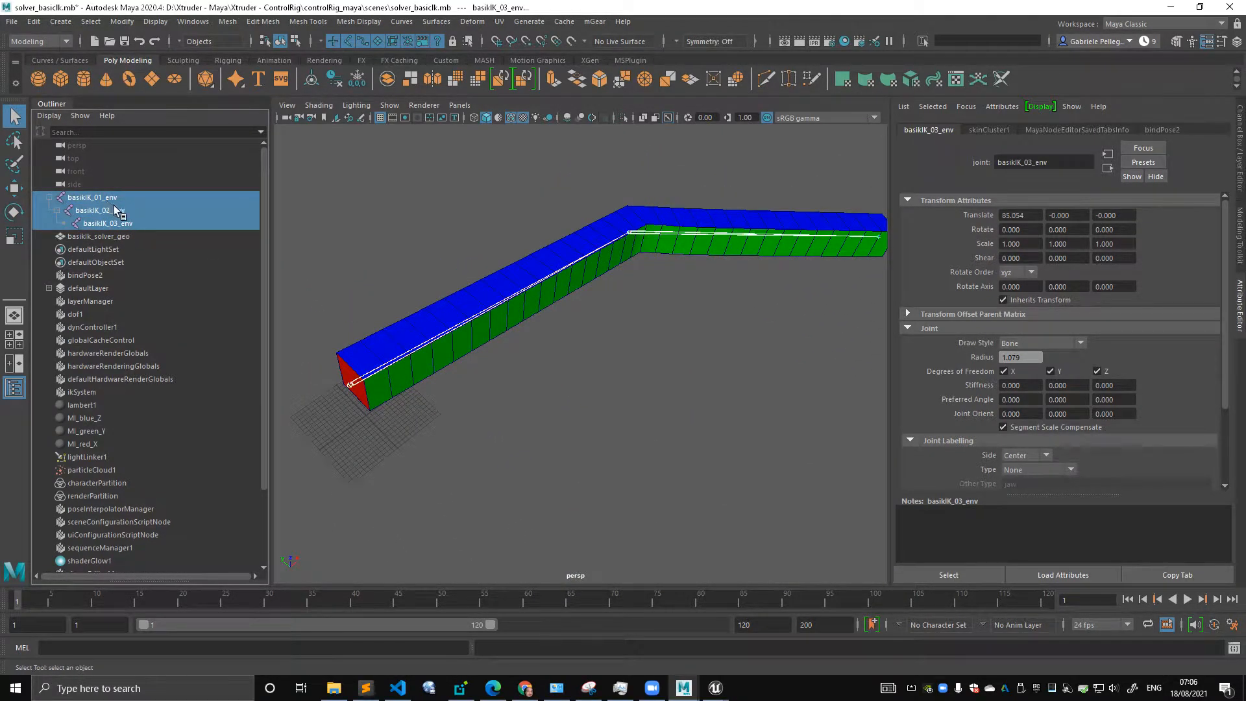
pyautogui.click(140, 236)
# - Try a rotation of the middle joint from a low side view and undo it
pyautogui.keyDown('alt'); pyautogui.moveTo(455, 308); pyautogui.dragTo(571, 216); pyautogui.keyUp('alt')
pyautogui.click(649, 207)
pyautogui.press('e')
pyautogui.hotkey('ctrl', 'z')
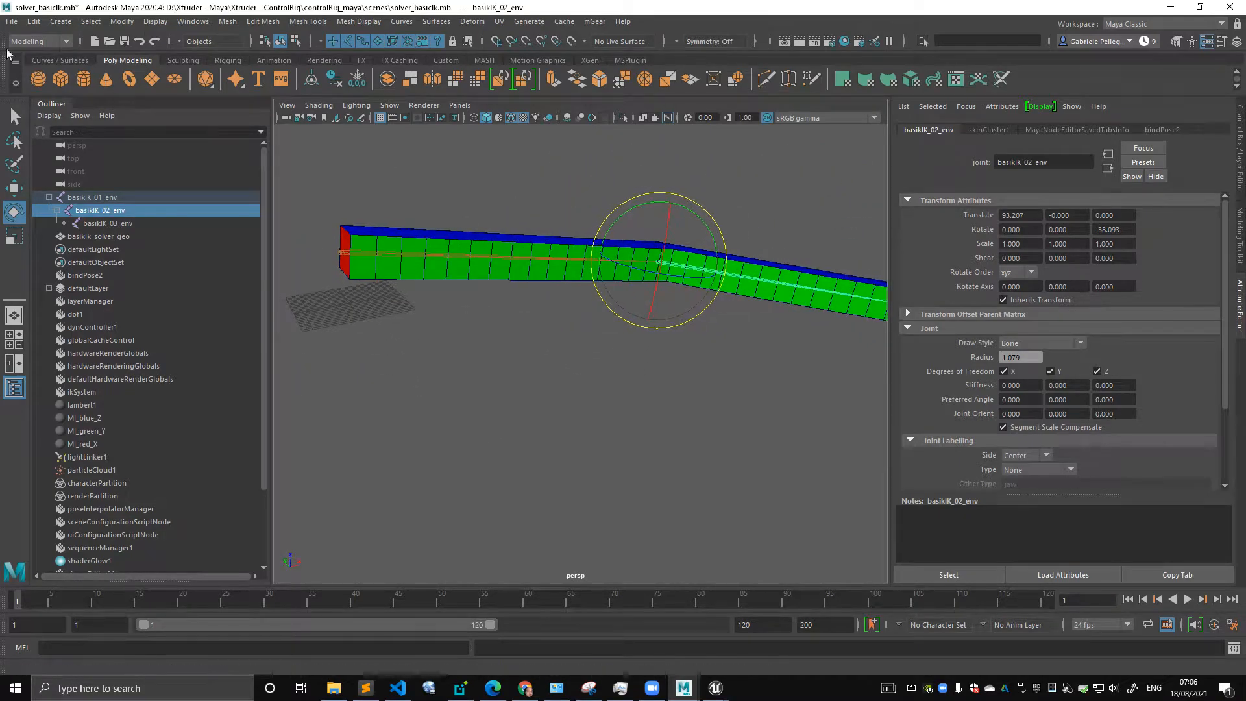
# - Export the whole scene as FBX to SKM_solver_basicIk.fbx in the project's data folder
pyautogui.click(12, 21)
pyautogui.click(105, 177)
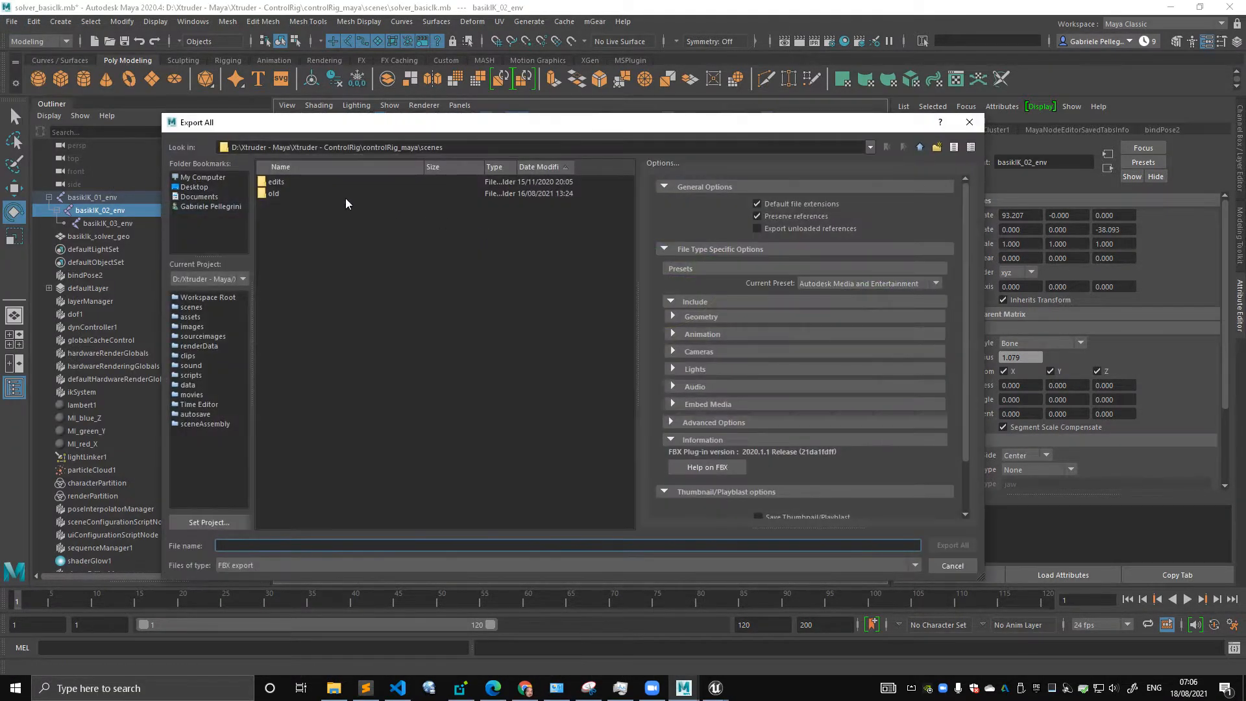
pyautogui.click(187, 386)
pyautogui.click(322, 204)
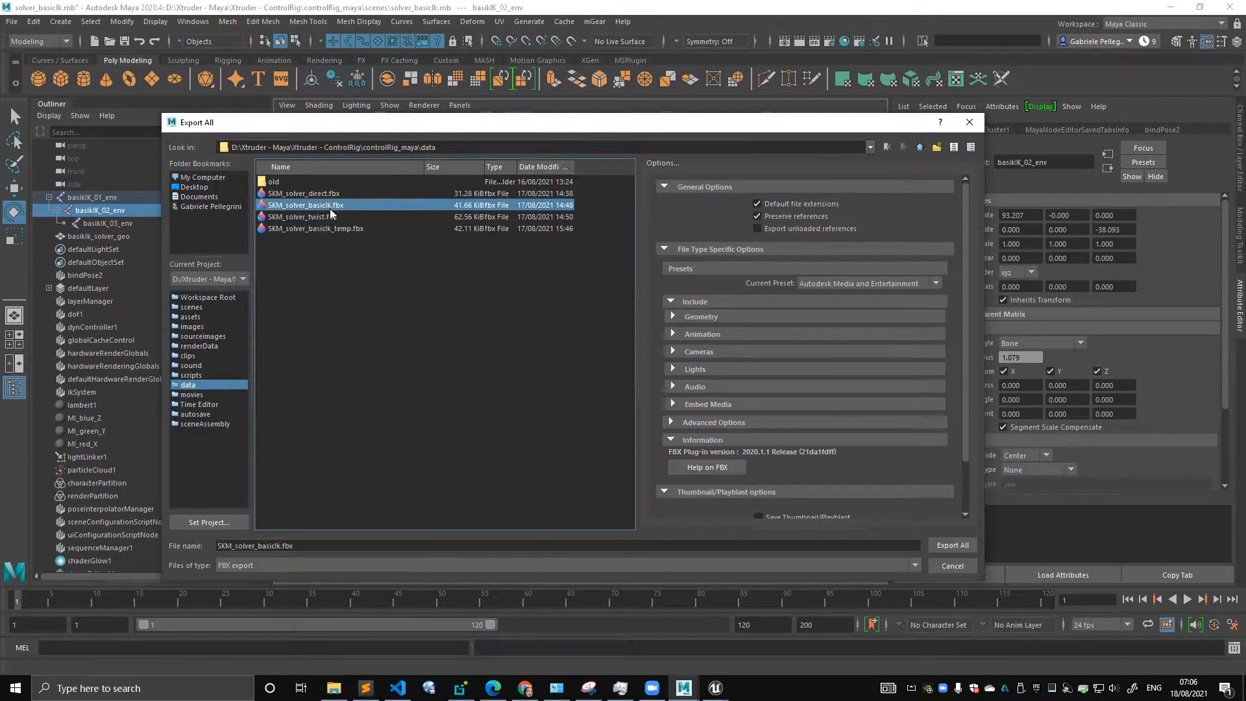
pyautogui.click(952, 546)
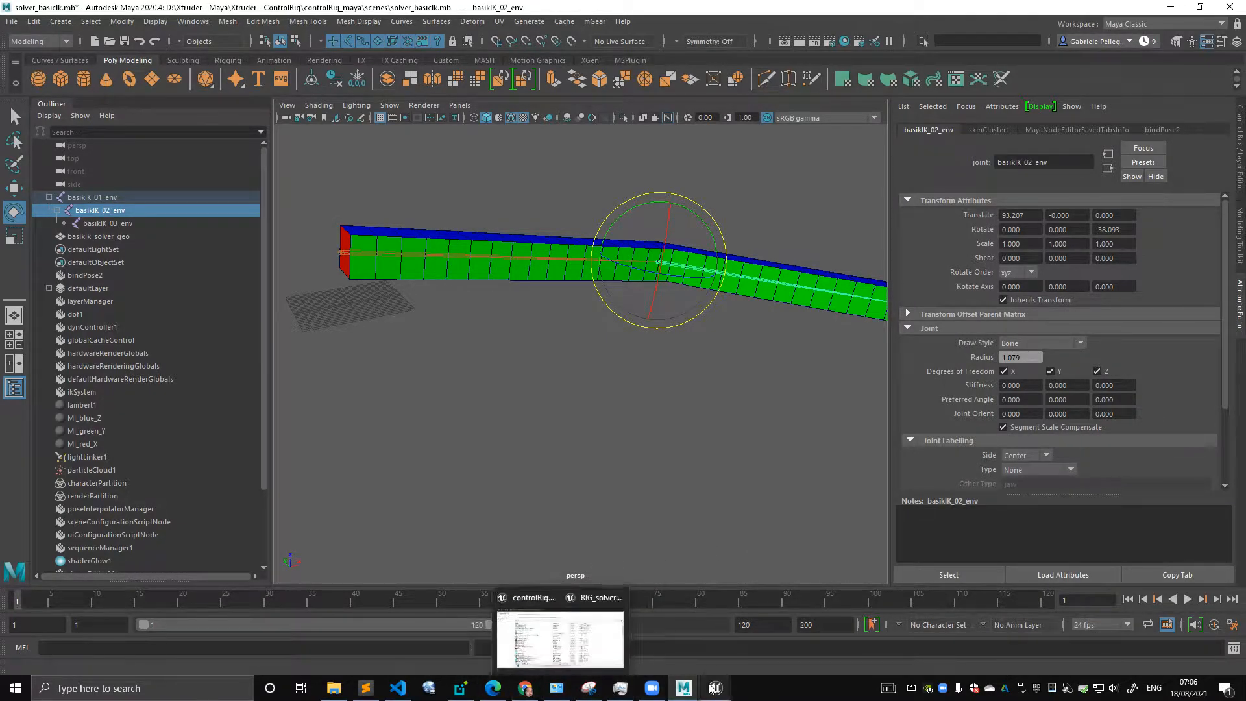
# - Switch to Unreal Engine, open the SKM_solver_basicIk skeletal mesh, and move its window clear of the content assets
pyautogui.moveTo(713, 690)
pyautogui.click(642, 629)
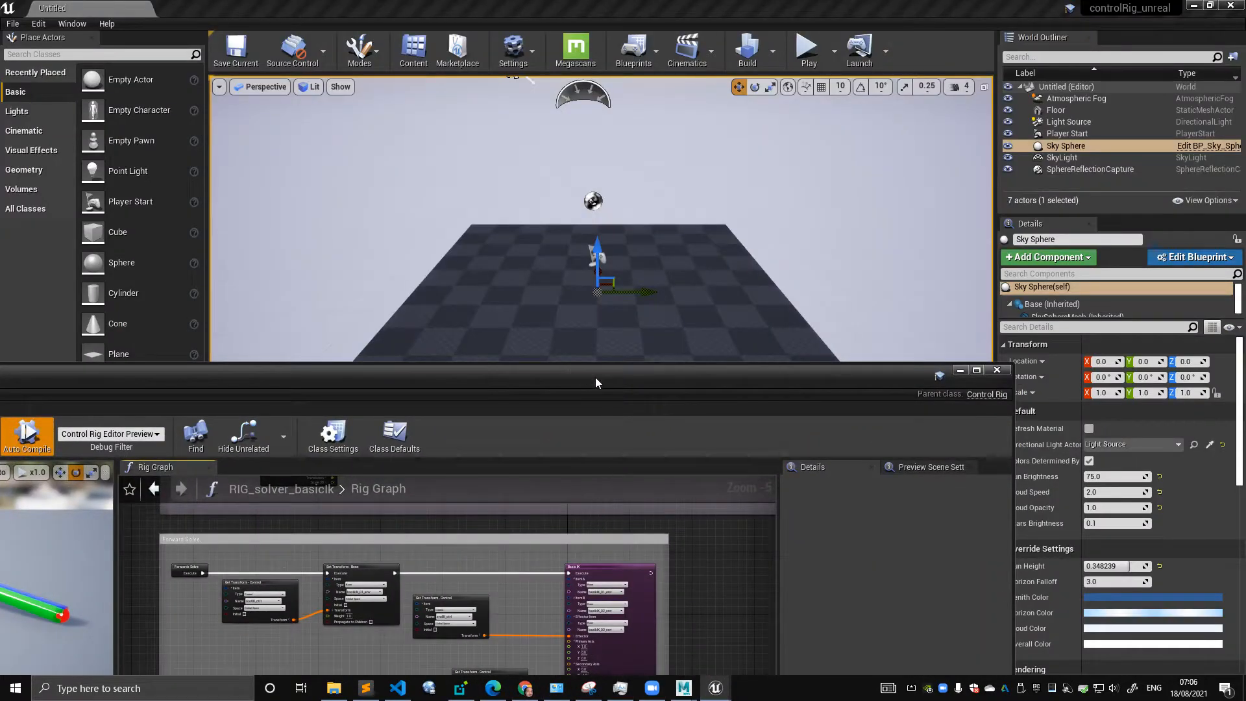
pyautogui.moveTo(596, 382); pyautogui.dragTo(760, 338)
pyautogui.click(796, 339)
pyautogui.click(487, 542)
pyautogui.doubleClick(494, 548)
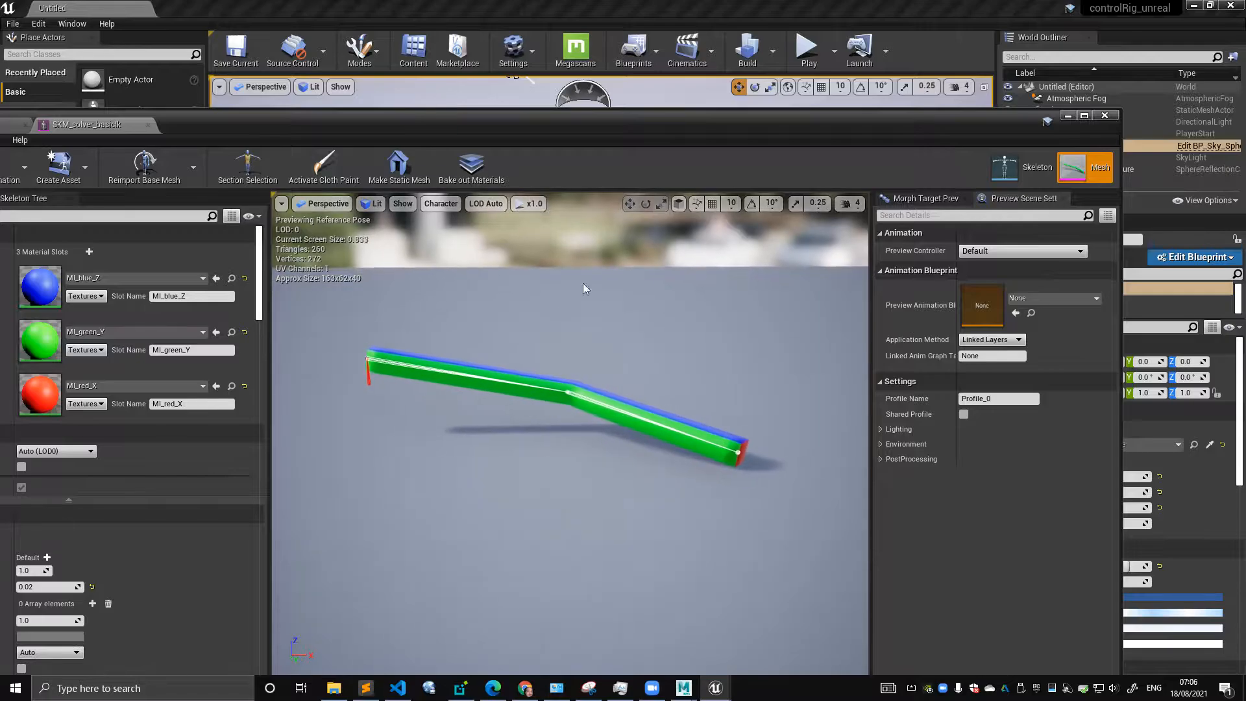
pyautogui.moveTo(477, 120); pyautogui.dragTo(624, 591)
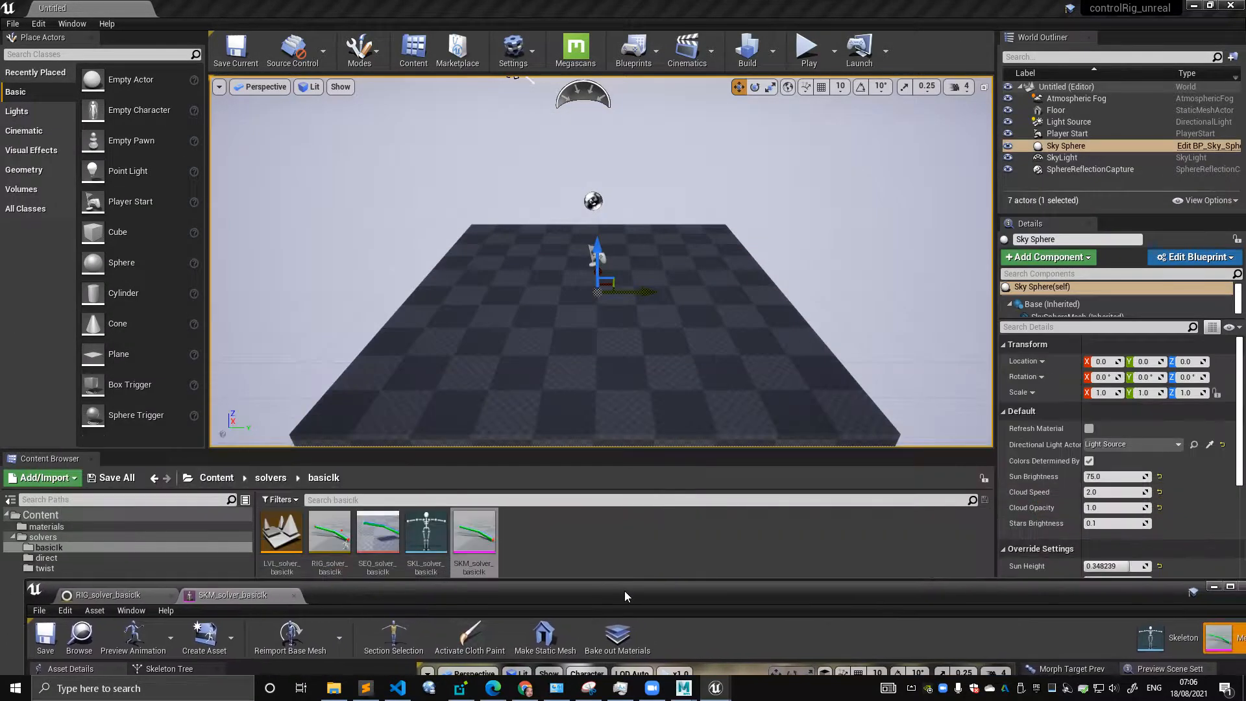
# - Open the SKL_solver_basicIk skeleton asset and move its window below the content assets
pyautogui.doubleClick(428, 535)
pyautogui.moveTo(560, 583)
pyautogui.mouseDown()
pyautogui.moveTo(596, 284)
pyautogui.moveTo(586, 135)
pyautogui.moveTo(553, 600)
pyautogui.mouseUp()
pyautogui.click(117, 250)
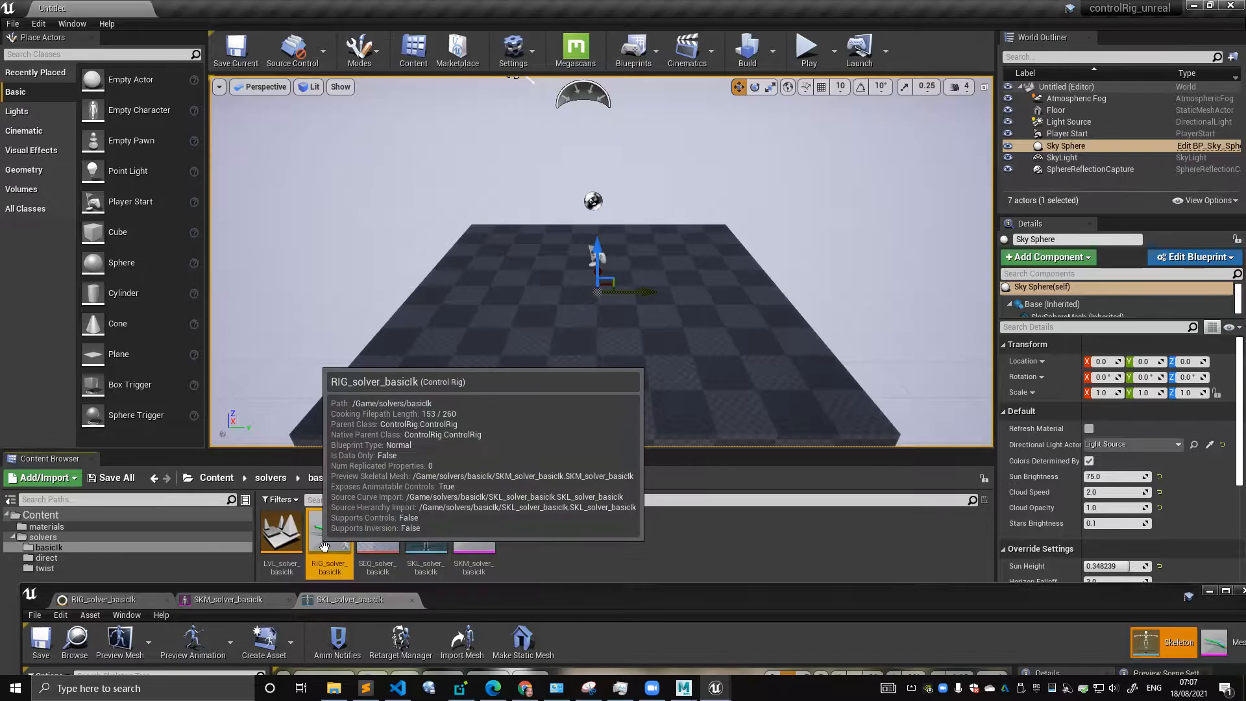
# - Bring up the RIG_solver_basicIk control rig and move endIK_ctrl in the preview to bend the arm
pyautogui.moveTo(472, 600); pyautogui.dragTo(534, 160)
pyautogui.click(166, 159)
pyautogui.click(375, 395)
pyautogui.press('w')
pyautogui.moveTo(393, 388)
pyautogui.mouseDown()
pyautogui.moveTo(349, 359)
pyautogui.moveTo(410, 365)
pyautogui.moveTo(335, 325)
pyautogui.moveTo(337, 390)
pyautogui.moveTo(416, 359)
pyautogui.moveTo(362, 349)
pyautogui.moveTo(370, 343)
pyautogui.moveTo(357, 362)
pyautogui.moveTo(375, 385)
pyautogui.mouseUp()
pyautogui.keyDown('alt'); pyautogui.moveTo(356, 321); pyautogui.dragTo(311, 333); pyautogui.keyUp('alt')
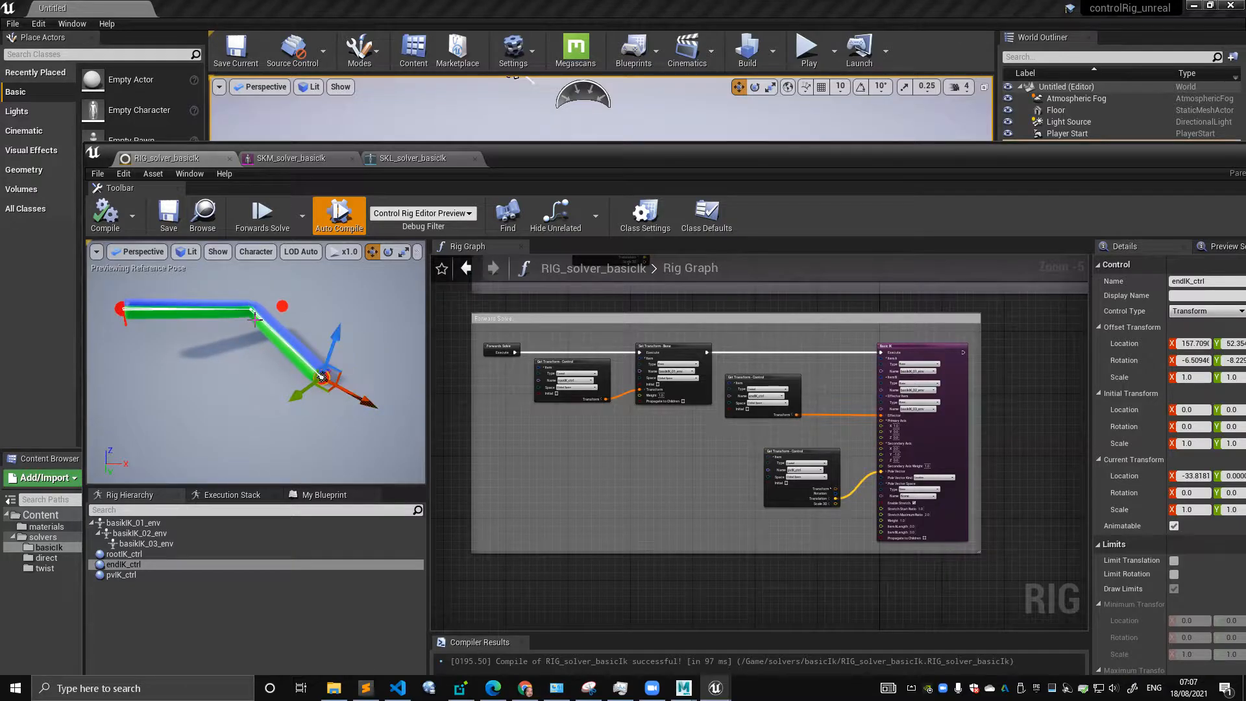
pyautogui.moveTo(351, 390); pyautogui.dragTo(351, 381)
# - Select rootIK_ctrl and move it in the preview to shift the arm's base, adjusting the end of the arm
pyautogui.click(128, 317)
pyautogui.moveTo(127, 318)
pyautogui.mouseDown()
pyautogui.moveTo(97, 276)
pyautogui.moveTo(167, 298)
pyautogui.moveTo(153, 279)
pyautogui.moveTo(126, 295)
pyautogui.mouseUp()
pyautogui.moveTo(125, 296); pyautogui.dragTo(99, 274, button='right')
pyautogui.moveTo(215, 348); pyautogui.dragTo(109, 285)
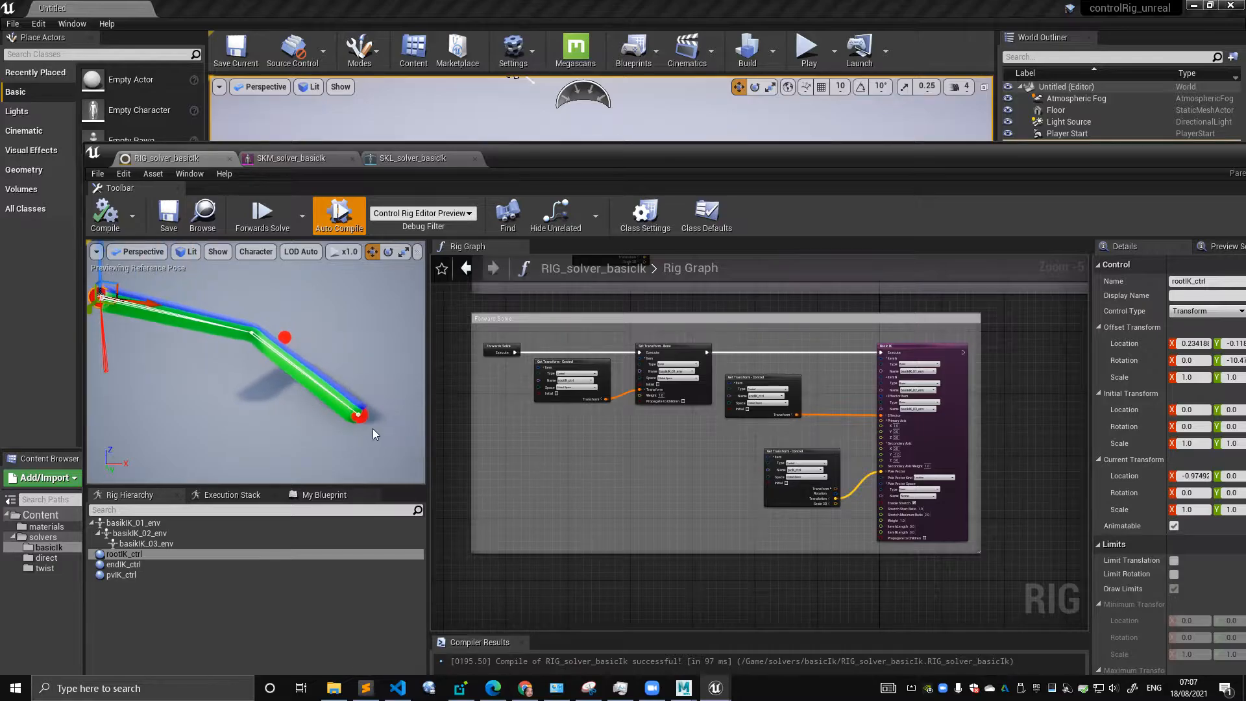
pyautogui.moveTo(373, 409)
pyautogui.mouseDown()
pyautogui.moveTo(387, 367)
pyautogui.moveTo(372, 416)
pyautogui.mouseUp()
# - Select the pole vector control pvIK_ctrl and move it along X to a location of about -6.79
pyautogui.click(285, 338)
pyautogui.keyDown('alt'); pyautogui.moveTo(367, 346); pyautogui.dragTo(259, 322); pyautogui.keyUp('alt')
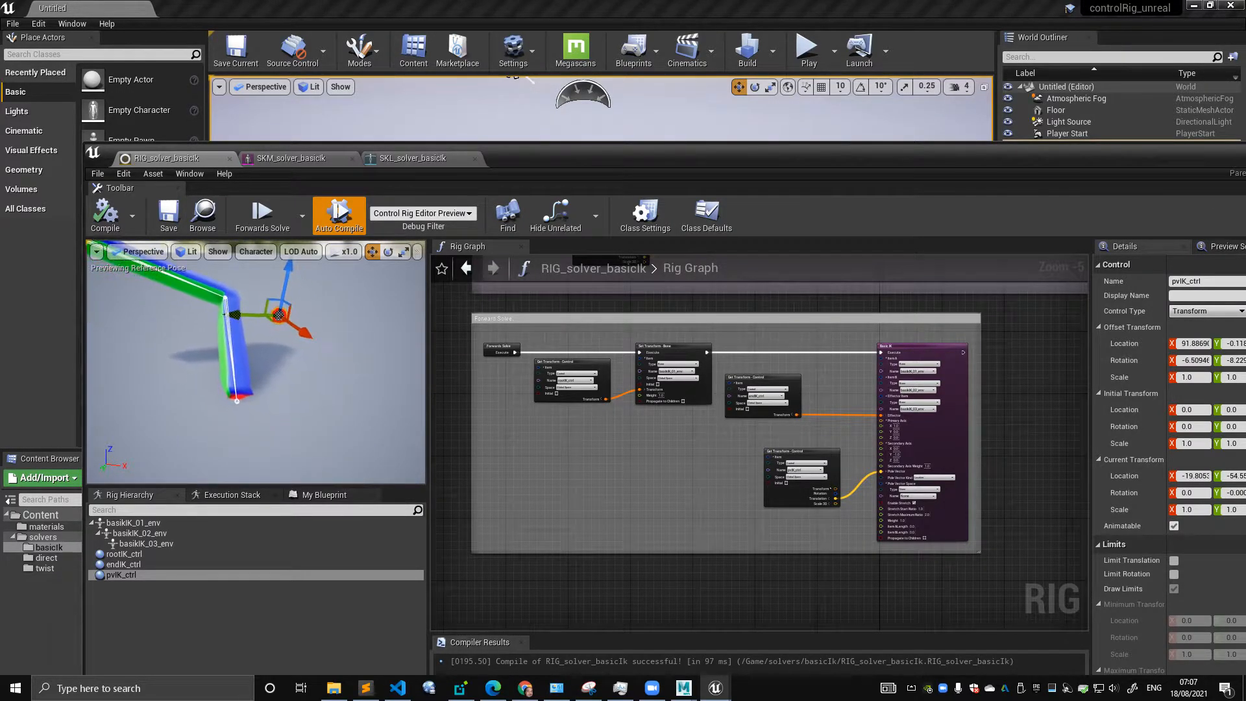
pyautogui.keyDown('alt'); pyautogui.moveTo(175, 279); pyautogui.dragTo(209, 314, button='middle'); pyautogui.keyUp('alt')
pyautogui.keyDown('alt'); pyautogui.moveTo(281, 397); pyautogui.dragTo(305, 397, button='right'); pyautogui.keyUp('alt')
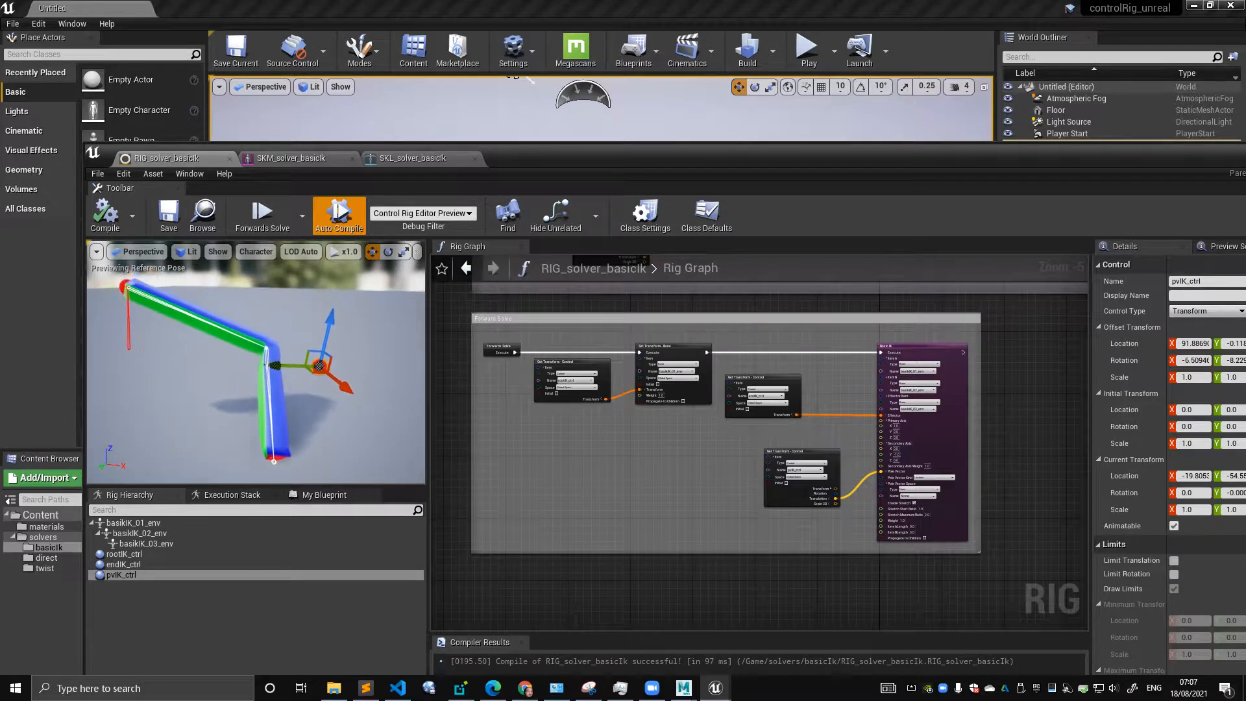
pyautogui.keyDown('alt'); pyautogui.moveTo(305, 397); pyautogui.dragTo(309, 428, button='middle'); pyautogui.keyUp('alt')
pyautogui.moveTo(335, 383); pyautogui.dragTo(347, 445)
# - Examine from several angles how the arm's bend aligns with pvIK_ctrl
pyautogui.keyDown('alt'); pyautogui.moveTo(340, 295); pyautogui.dragTo(401, 351, button='middle'); pyautogui.keyUp('alt')
pyautogui.keyDown('alt'); pyautogui.moveTo(305, 305); pyautogui.dragTo(344, 293); pyautogui.keyUp('alt')
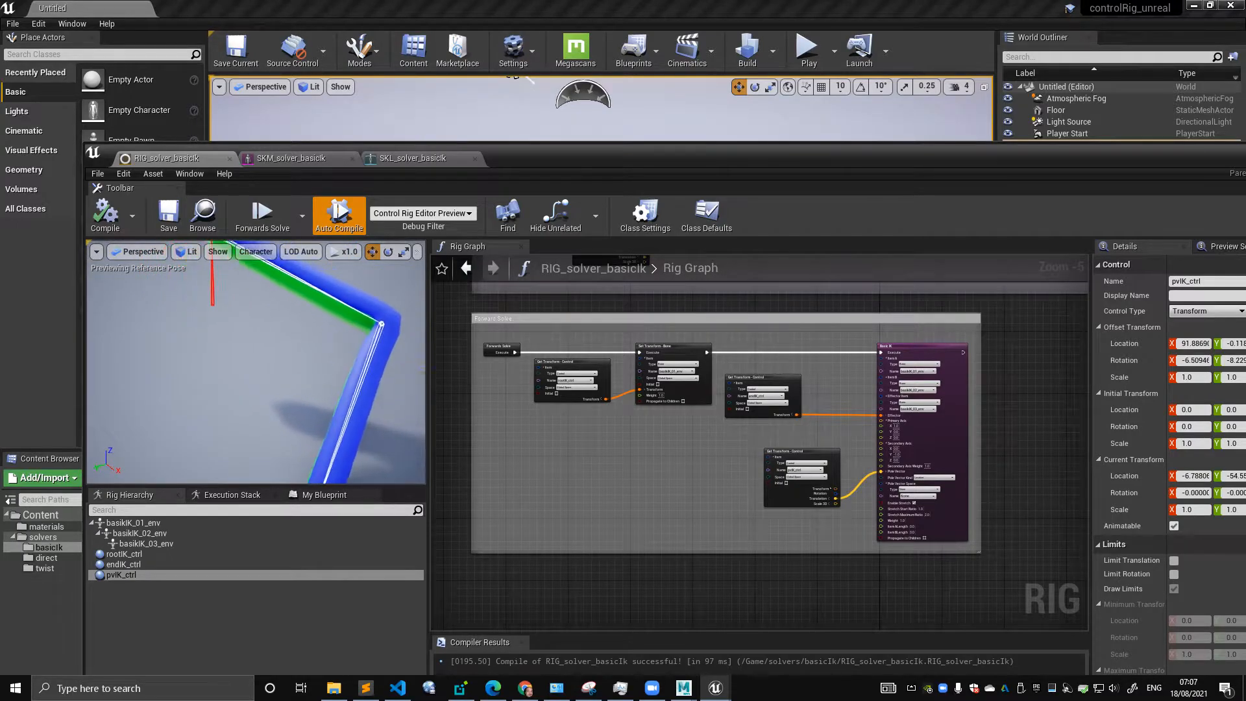
pyautogui.keyDown('alt'); pyautogui.moveTo(344, 292); pyautogui.dragTo(281, 313, button='middle'); pyautogui.keyUp('alt')
pyautogui.keyDown('alt'); pyautogui.moveTo(282, 314); pyautogui.dragTo(270, 308, button='right'); pyautogui.keyUp('alt')
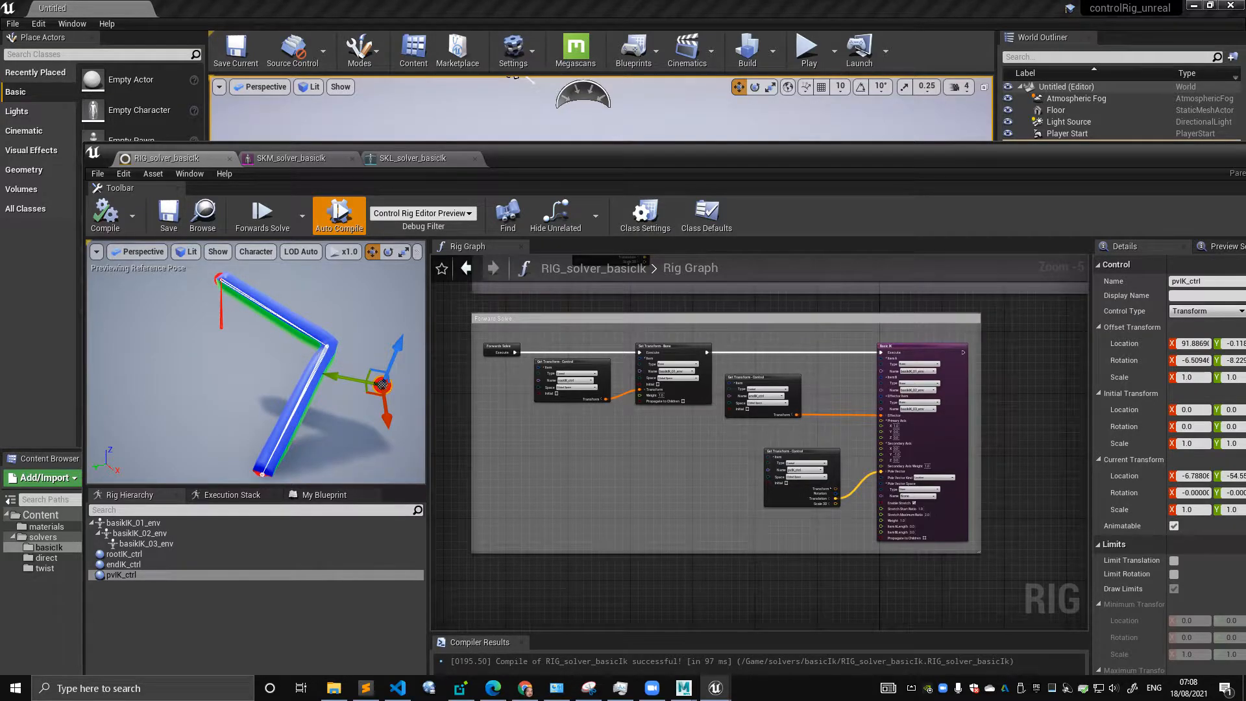
pyautogui.keyDown('alt'); pyautogui.moveTo(270, 307); pyautogui.dragTo(330, 319, button='middle'); pyautogui.keyUp('alt')
pyautogui.keyDown('alt'); pyautogui.moveTo(330, 319); pyautogui.dragTo(364, 312, button='right'); pyautogui.keyUp('alt')
pyautogui.keyDown('alt'); pyautogui.moveTo(364, 311); pyautogui.dragTo(312, 282); pyautogui.keyUp('alt')
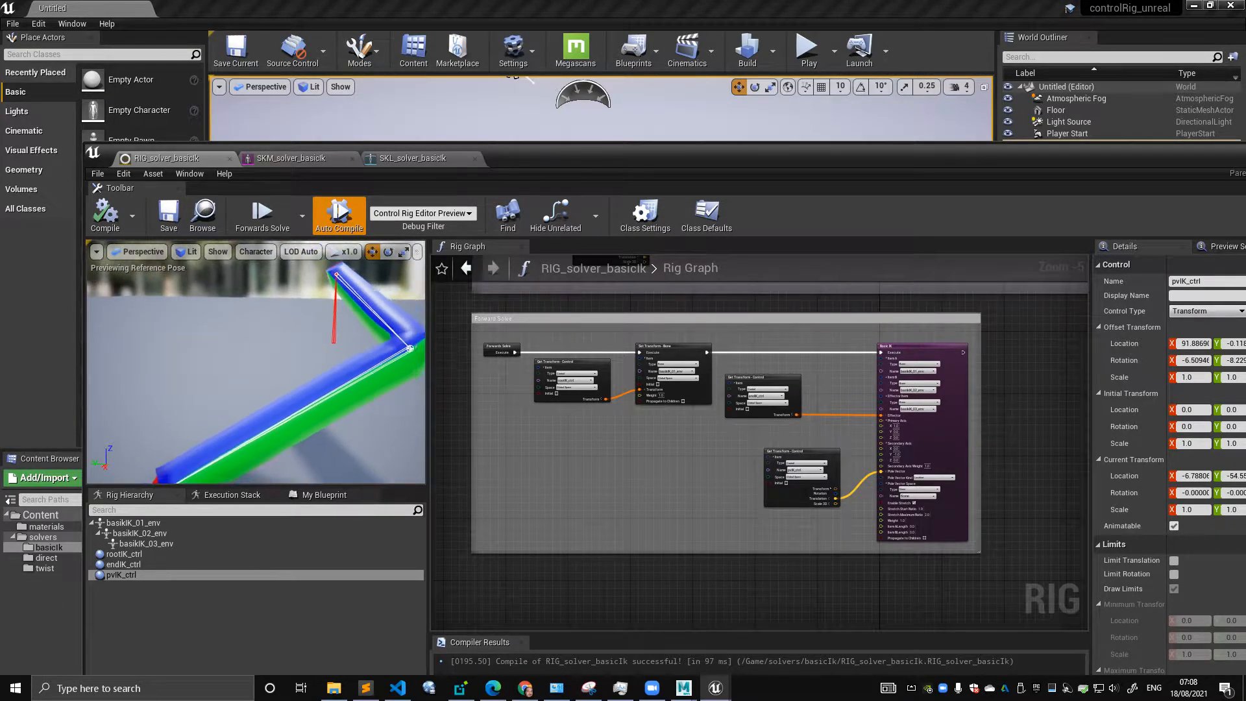
pyautogui.keyDown('alt'); pyautogui.moveTo(312, 283); pyautogui.dragTo(335, 275, button='right'); pyautogui.keyUp('alt')
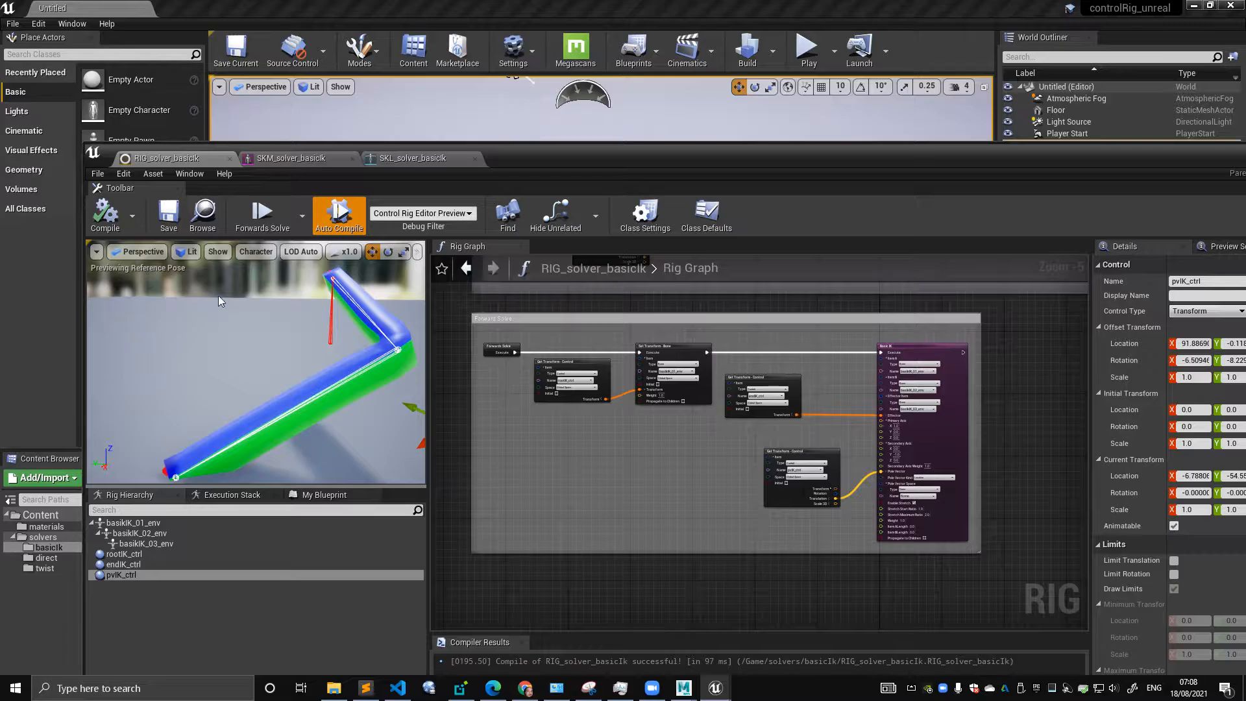
pyautogui.keyDown('alt'); pyautogui.moveTo(332, 266); pyautogui.dragTo(360, 279); pyautogui.keyUp('alt')
pyautogui.keyDown('alt'); pyautogui.moveTo(361, 279); pyautogui.dragTo(335, 286, button='right'); pyautogui.keyUp('alt')
pyautogui.keyDown('alt'); pyautogui.moveTo(334, 286); pyautogui.dragTo(390, 292); pyautogui.keyUp('alt')
pyautogui.keyDown('alt'); pyautogui.moveTo(267, 302); pyautogui.dragTo(241, 333); pyautogui.keyUp('alt')
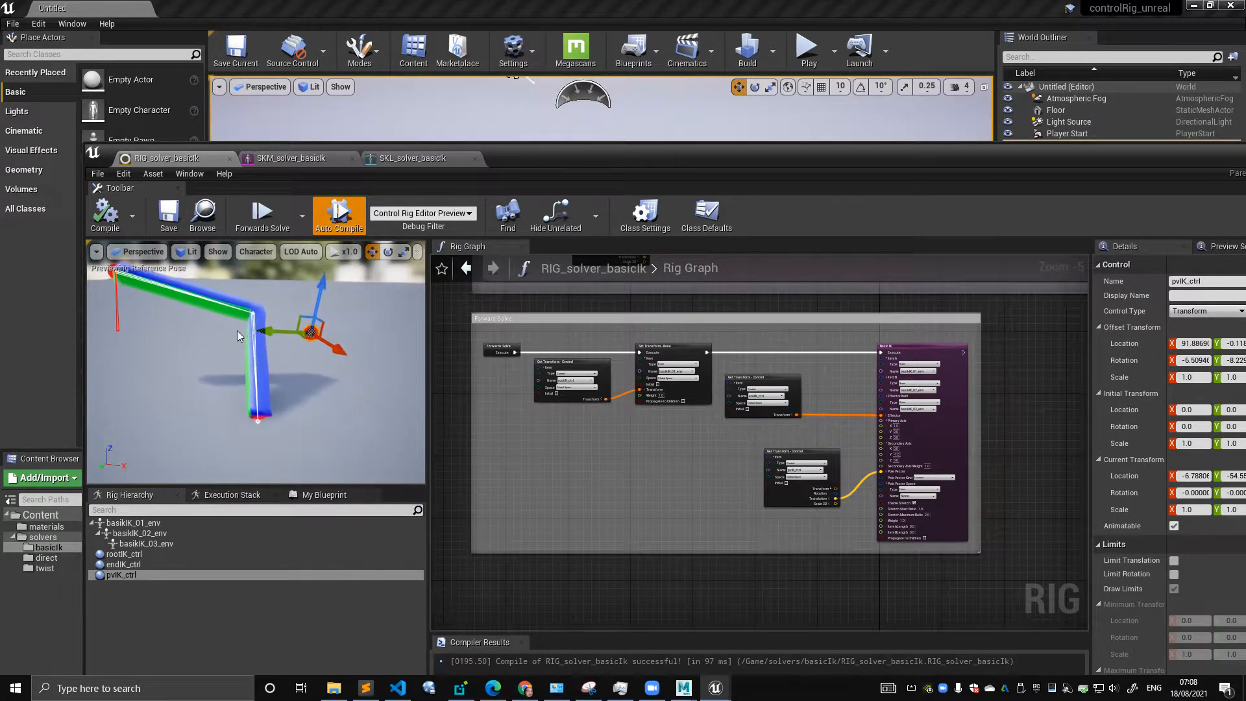
# - Move pvIK_ctrl in the preview to an X location of about -37.44, and recompile the rig to reset the pose
pyautogui.keyDown('alt'); pyautogui.moveTo(348, 357); pyautogui.dragTo(260, 305); pyautogui.keyUp('alt')
pyautogui.scroll(-2, 311, 324)
pyautogui.moveTo(350, 284); pyautogui.dragTo(182, 364)
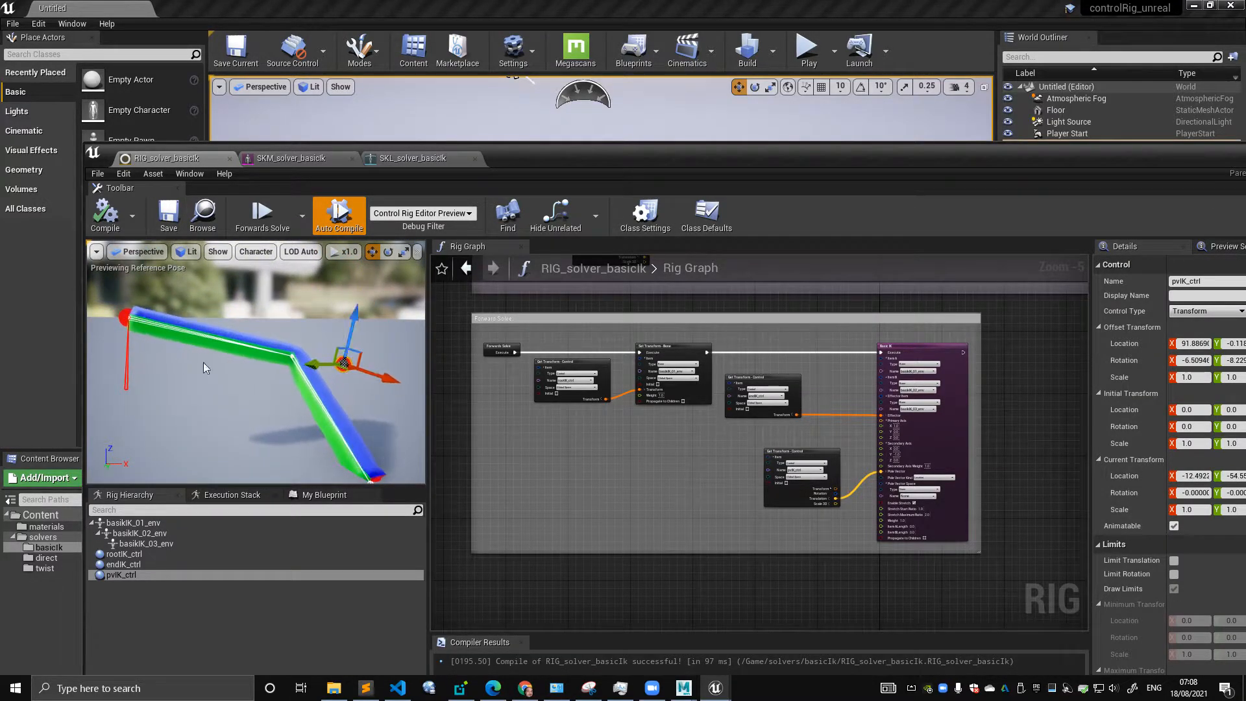
pyautogui.moveTo(366, 364); pyautogui.dragTo(328, 286)
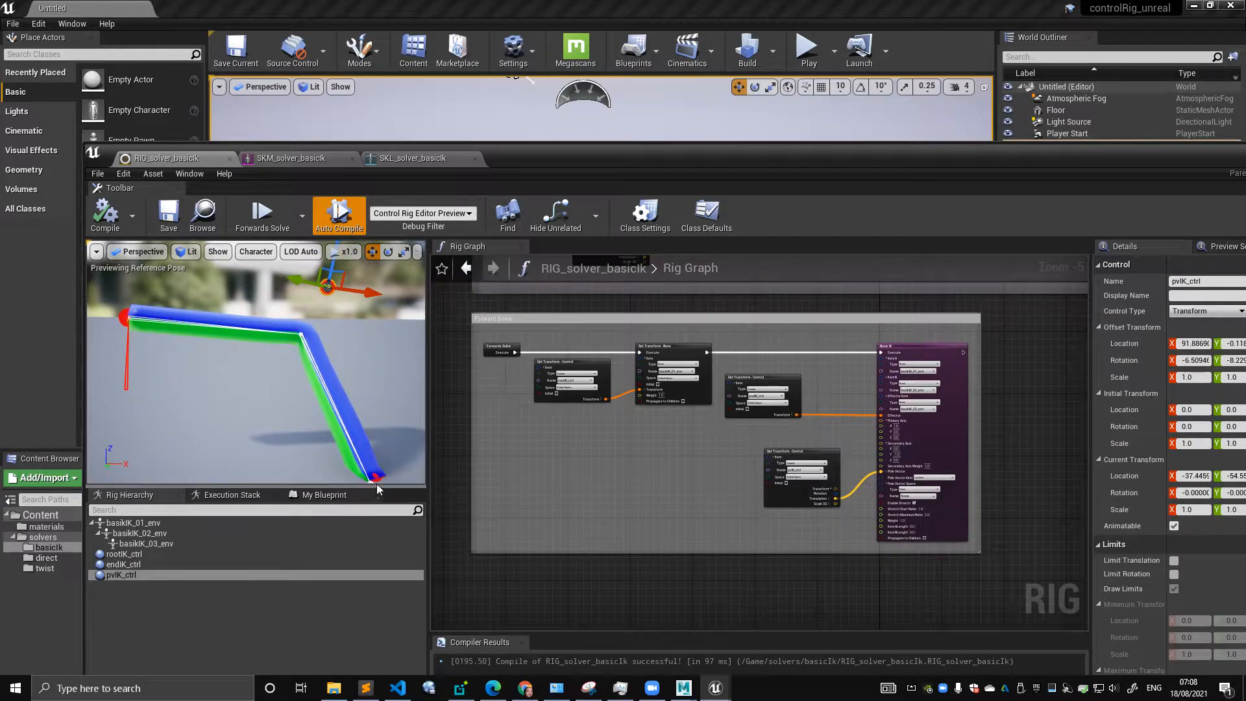
pyautogui.click(392, 489)
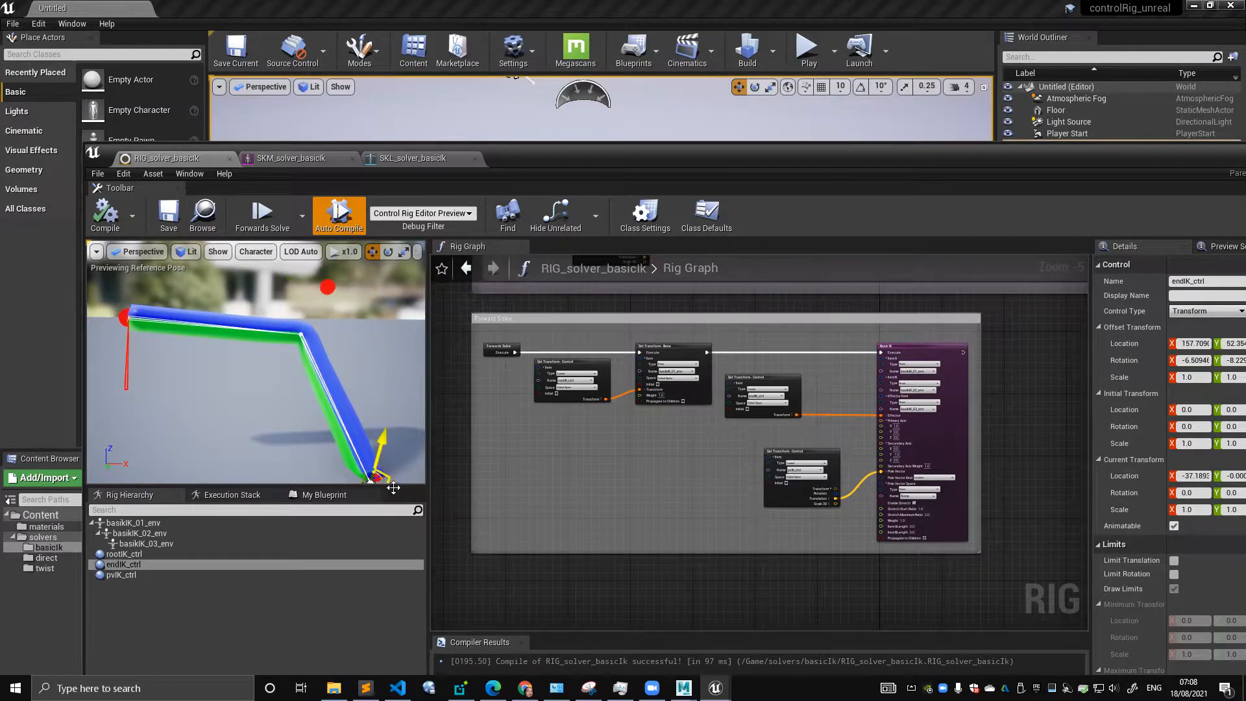
pyautogui.click(97, 224)
# - Maximize the control rig editor window and bring up the Setup Event section of the Rig Graph
pyautogui.scroll(-3, 579, 445)
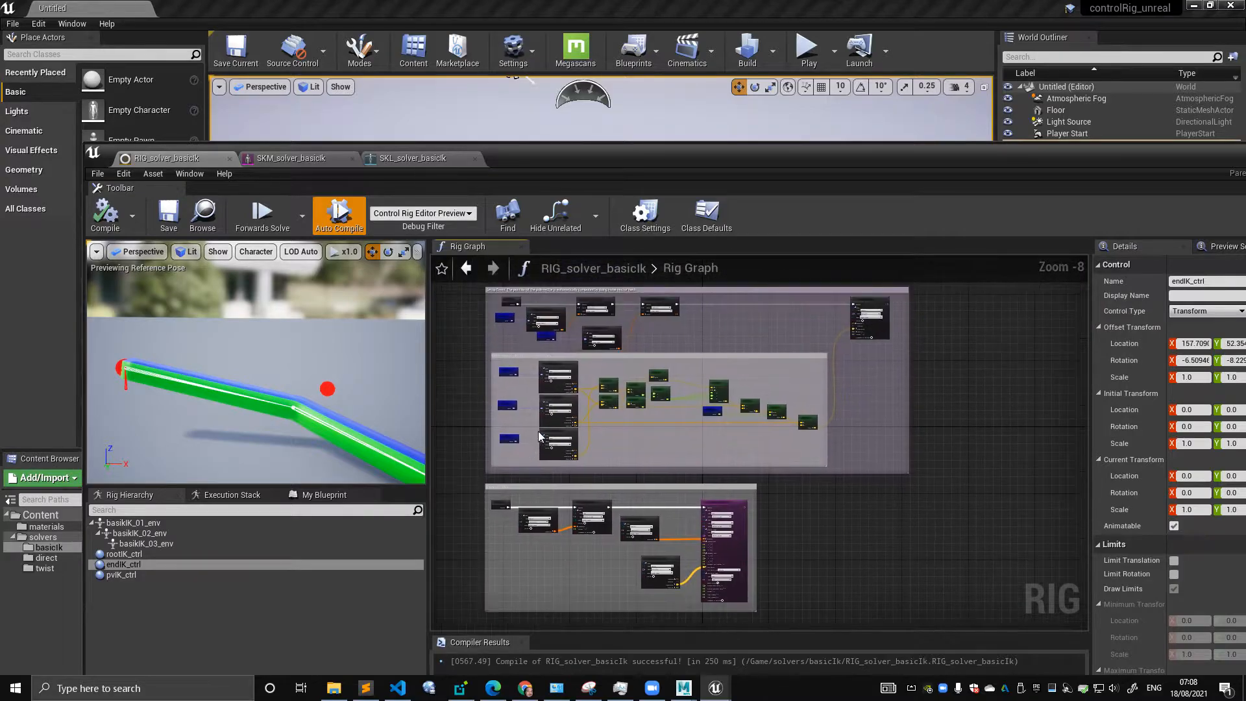
pyautogui.scroll(5, 588, 384)
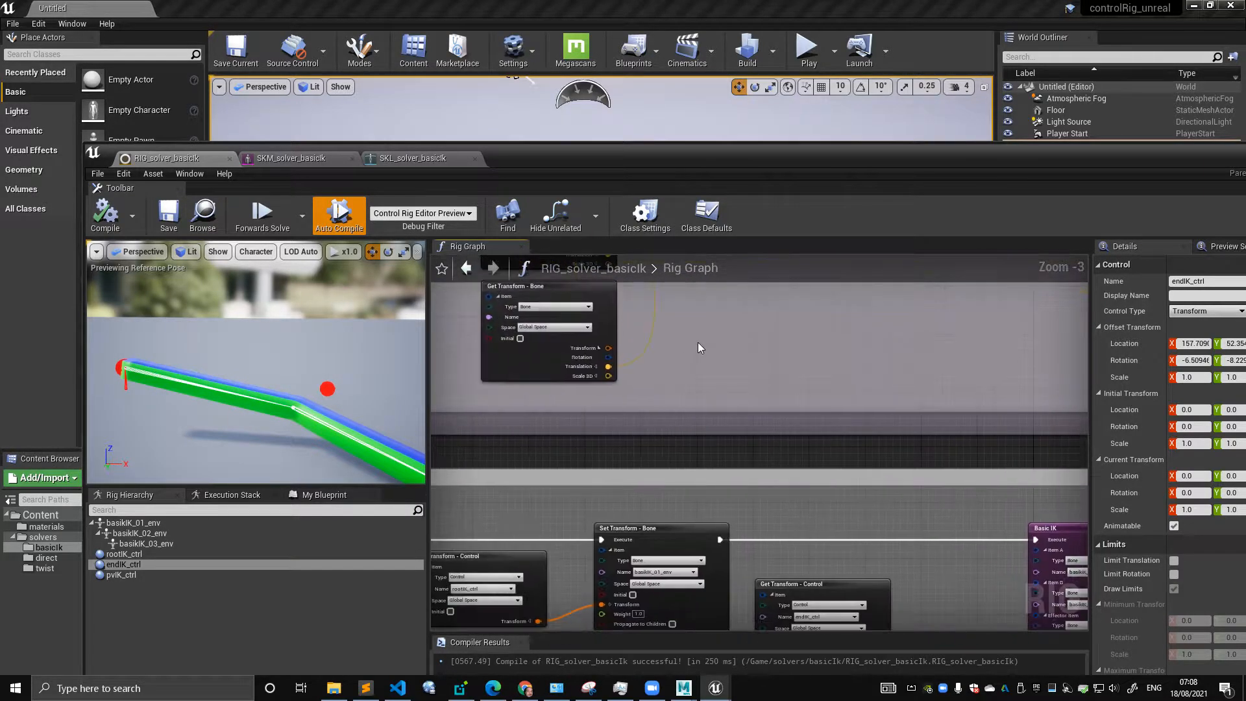
pyautogui.scroll(-3, 698, 344)
pyautogui.scroll(2, 689, 399)
pyautogui.moveTo(686, 402); pyautogui.dragTo(658, 302, button='right')
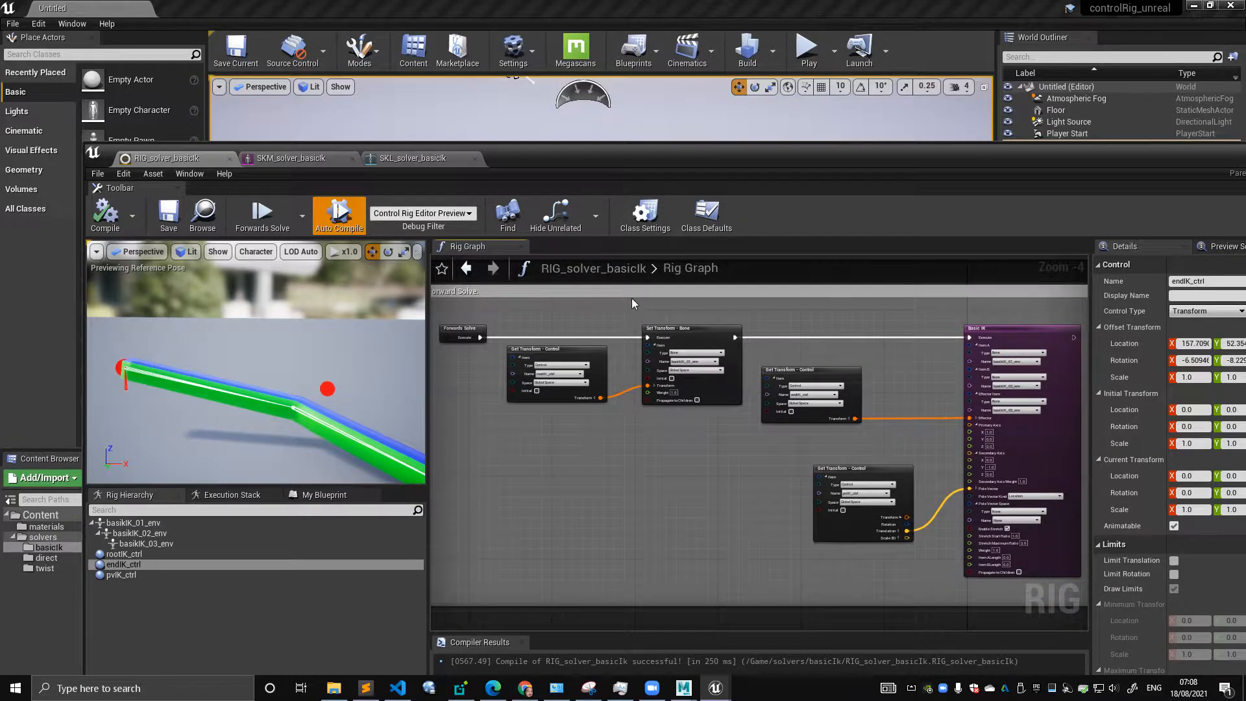
pyautogui.doubleClick(516, 161)
pyautogui.moveTo(484, 171); pyautogui.dragTo(544, 340, button='right')
pyautogui.scroll(-2, 544, 341)
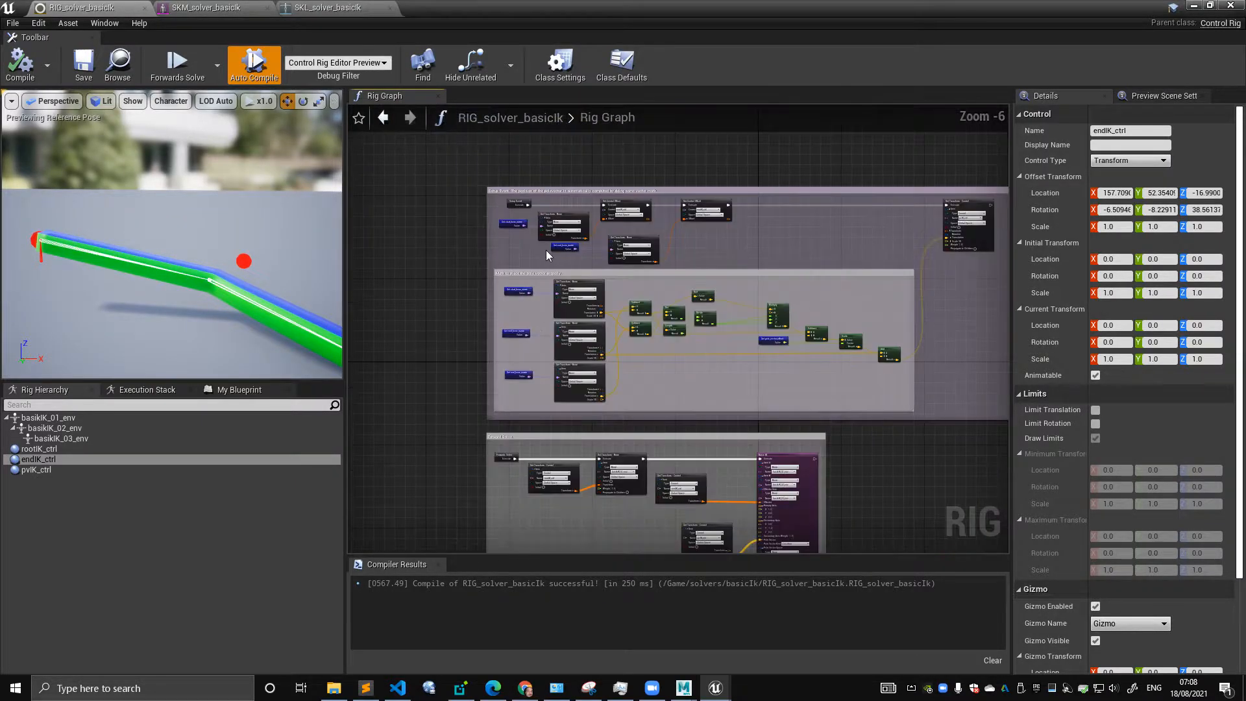
pyautogui.scroll(3, 547, 250)
pyautogui.moveTo(546, 251); pyautogui.dragTo(546, 361, button='right')
pyautogui.moveTo(522, 270); pyautogui.dragTo(466, 314, button='right')
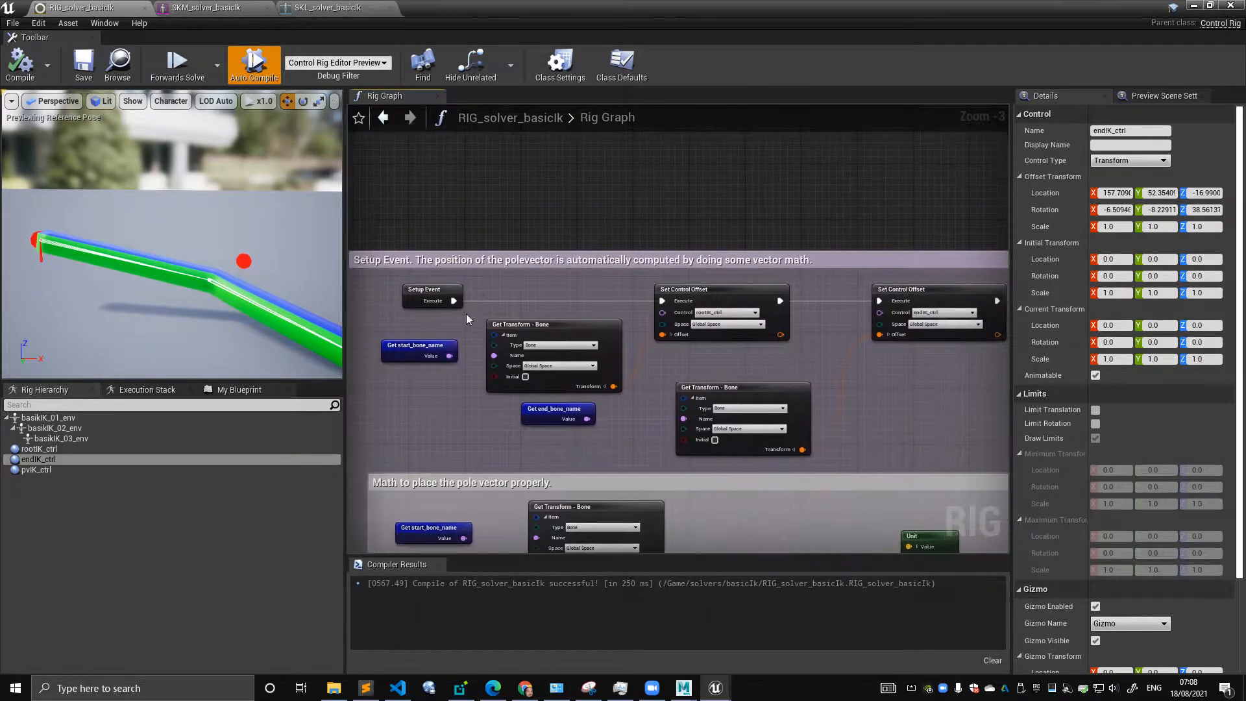
# - Examine the nodes of the Setup Event section and of the Forward Solve section in the Rig Graph
pyautogui.scroll(1, 466, 314)
pyautogui.click(454, 299)
pyautogui.moveTo(472, 372); pyautogui.dragTo(455, 105, button='right')
pyautogui.moveTo(500, 389); pyautogui.dragTo(531, 232, button='right')
pyautogui.scroll(-1, 559, 316)
pyautogui.moveTo(649, 402); pyautogui.dragTo(555, 336, button='right')
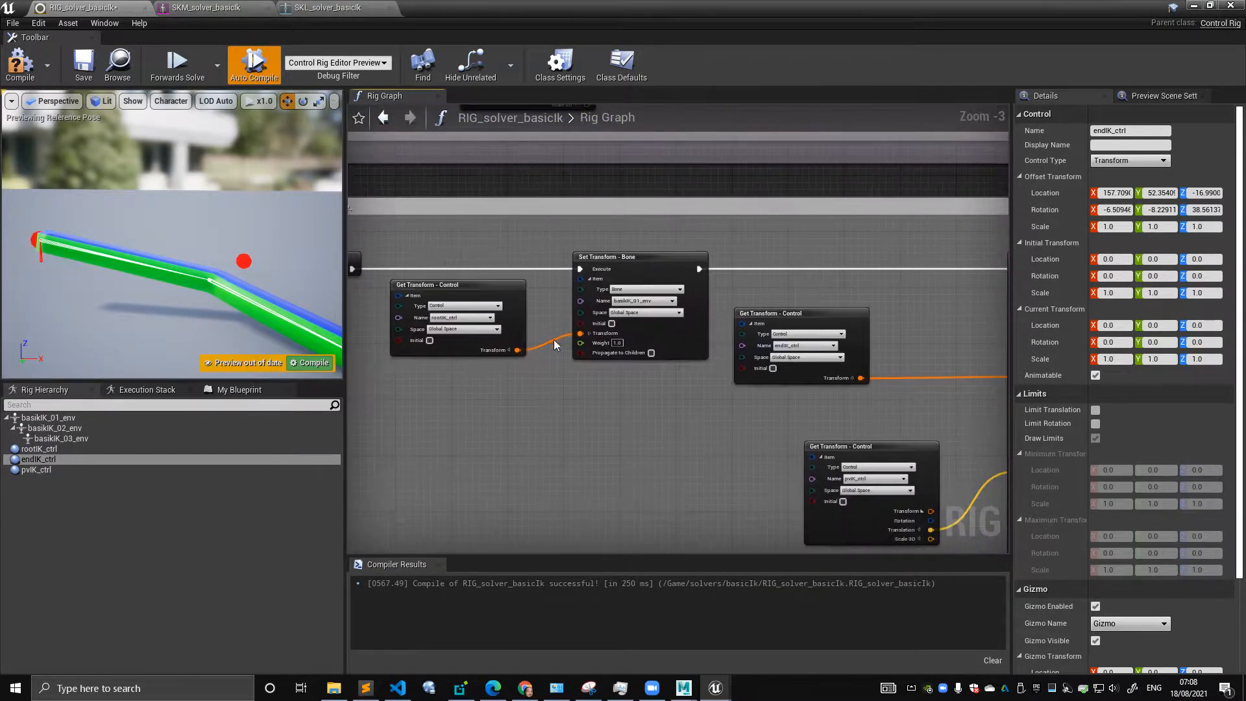
pyautogui.scroll(-3, 548, 231)
pyautogui.moveTo(555, 154); pyautogui.dragTo(570, 377, button='right')
pyautogui.scroll(2, 569, 377)
pyautogui.scroll(-2, 643, 265)
pyautogui.moveTo(682, 201); pyautogui.dragTo(625, 461, button='right')
pyautogui.scroll(3, 623, 460)
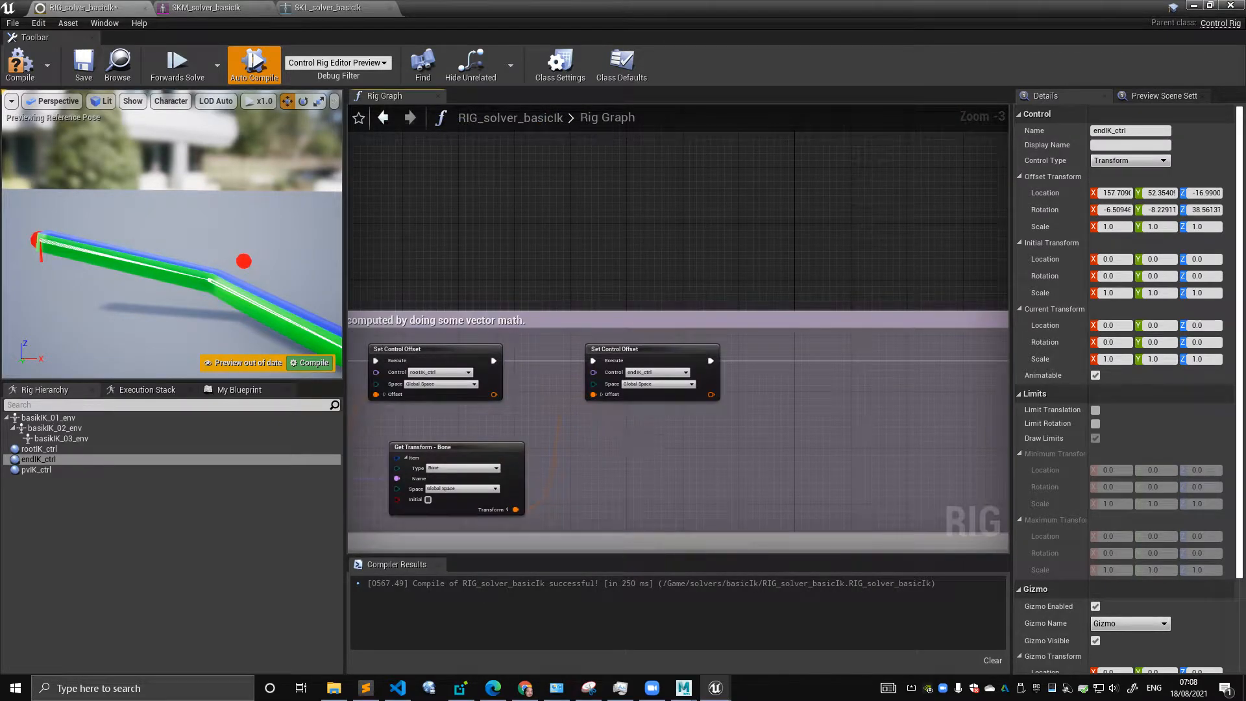
pyautogui.scroll(-2, 617, 442)
pyautogui.moveTo(666, 336); pyautogui.dragTo(687, 142, button='right')
pyautogui.moveTo(645, 453); pyautogui.dragTo(720, 217, button='right')
pyautogui.scroll(2, 612, 253)
pyautogui.moveTo(534, 338); pyautogui.dragTo(602, 408, button='right')
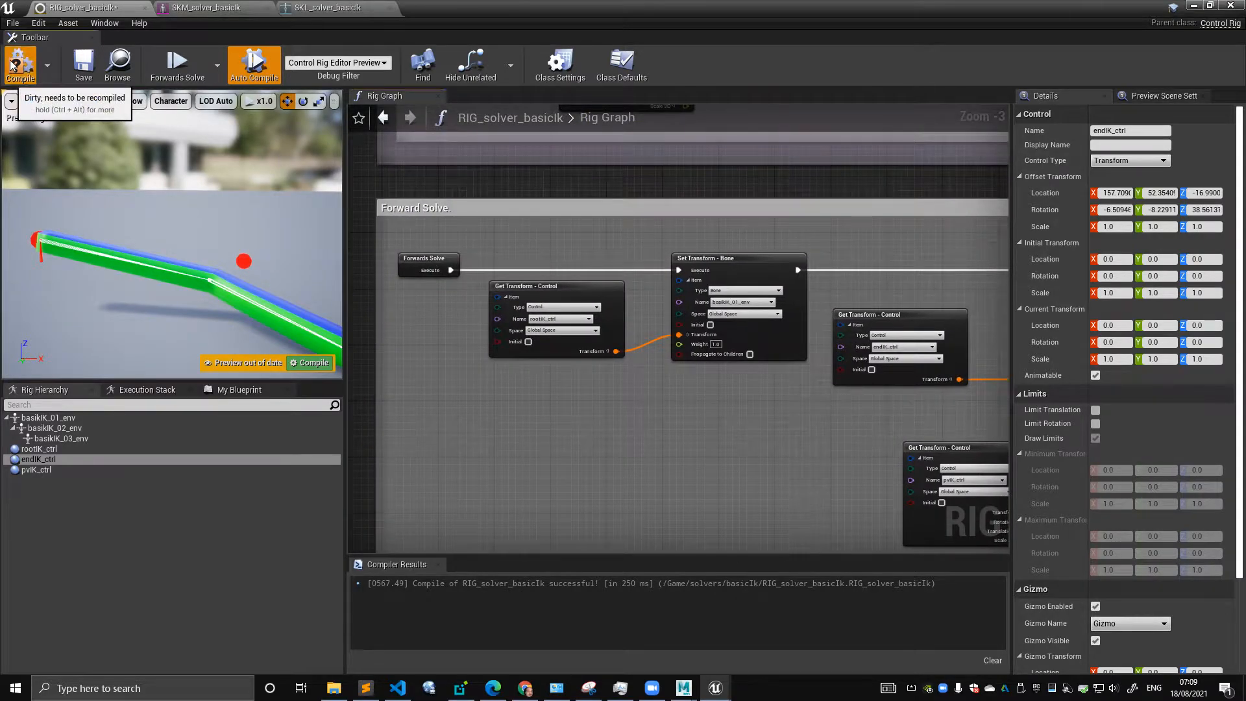
# - Recompile the rig and widen the preview viewport
pyautogui.moveTo(353, 248); pyautogui.dragTo(394, 250)
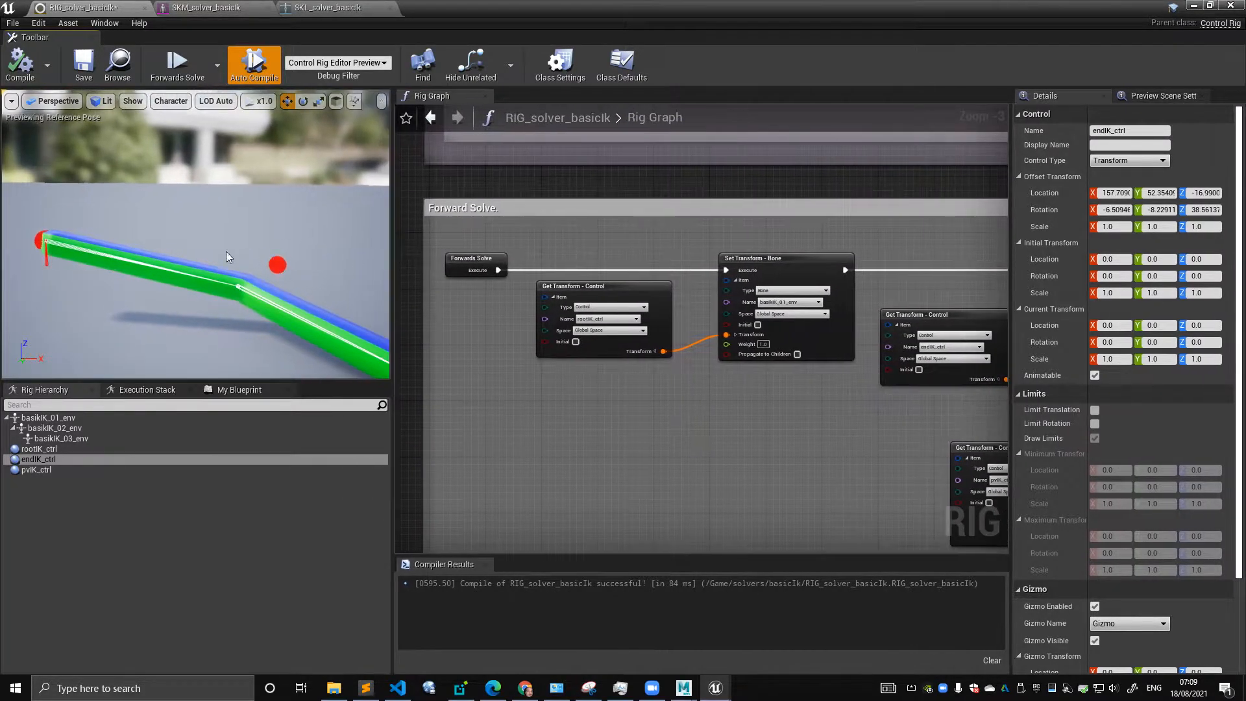
pyautogui.moveTo(251, 232); pyautogui.dragTo(331, 294, button='right')
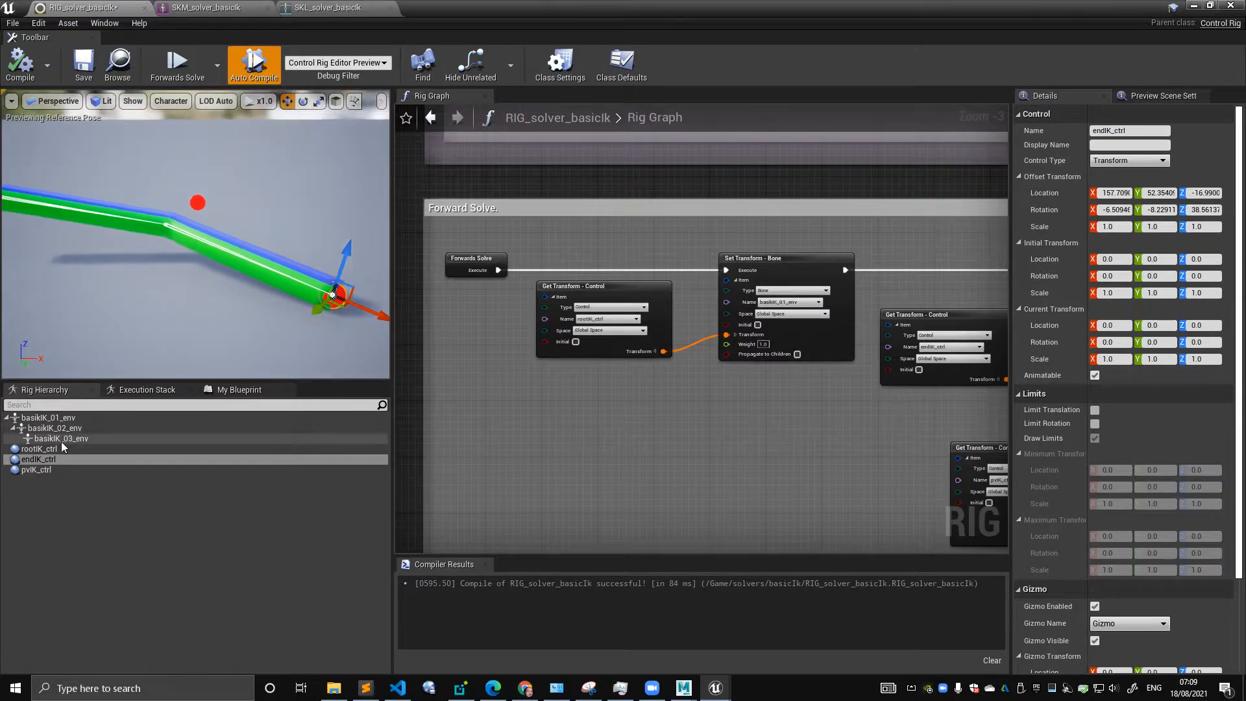
# - Select the controls rootIK_ctrl, endIK_ctrl and pvIK_ctrl together in the Rig Hierarchy
pyautogui.click(61, 440)
pyautogui.click(60, 449)
pyautogui.keyDown('shift'); pyautogui.click(52, 468); pyautogui.keyUp('shift')
pyautogui.click(328, 239)
# - Move endIK_ctrl at the arm's tip and rootIK_ctrl at its base along X in the preview
pyautogui.click(335, 296)
pyautogui.moveTo(362, 304); pyautogui.dragTo(324, 293)
pyautogui.moveTo(325, 294); pyautogui.dragTo(234, 286, button='right')
pyautogui.click(135, 200)
pyautogui.moveTo(164, 207); pyautogui.dragTo(140, 209)
# - Select pvIK_ctrl and raise it in the preview to a location of about X -38.43, Y -54.02, Z 19.85
pyautogui.click(334, 222)
pyautogui.click(345, 187)
pyautogui.click(334, 220)
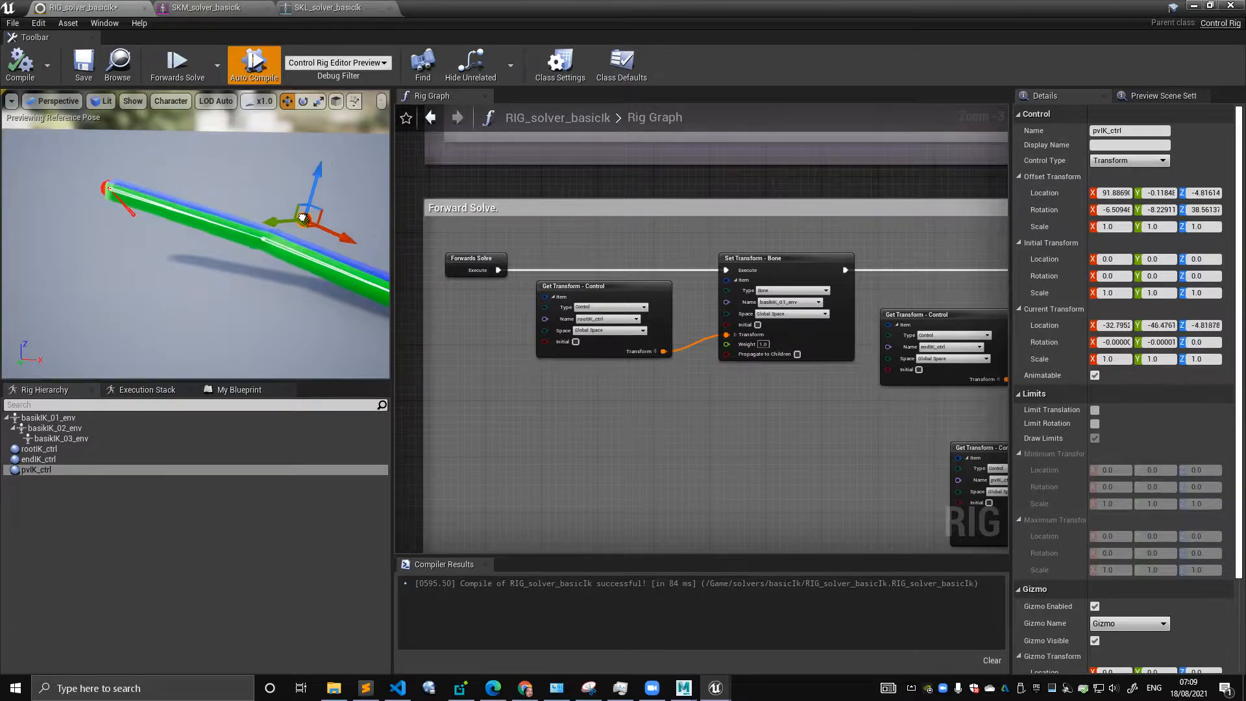
pyautogui.moveTo(303, 218); pyautogui.dragTo(315, 181)
# - Shift the Get Transform node of rootIK_ctrl away from Set Transform, and move rootIK_ctrl to about X 14.27, Z 19.92
pyautogui.scroll(2, 603, 299)
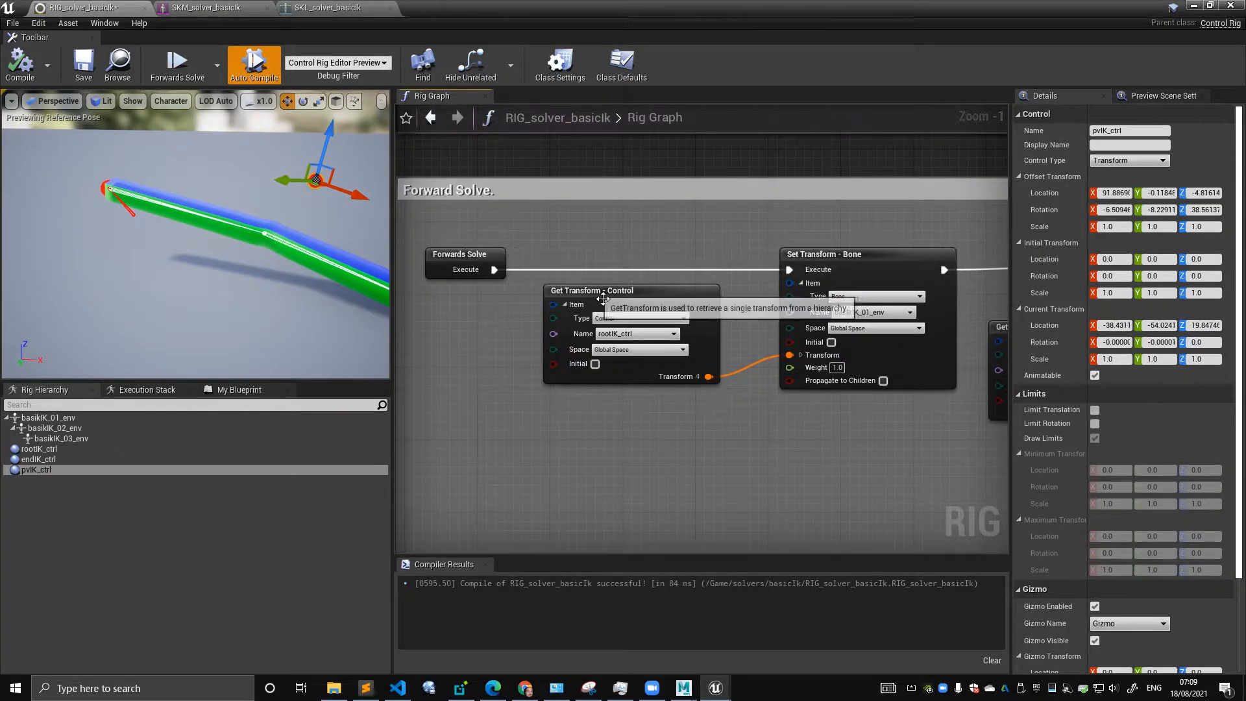
pyautogui.moveTo(603, 298); pyautogui.dragTo(572, 301)
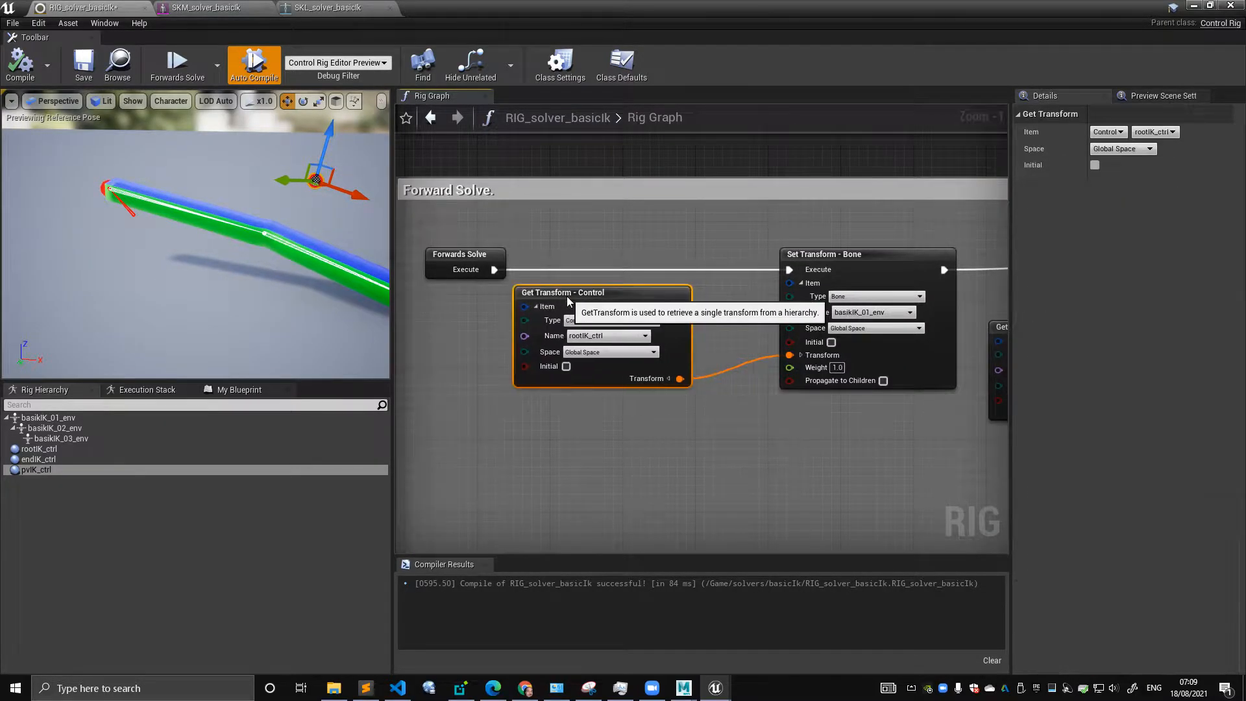
pyautogui.click(108, 189)
pyautogui.moveTo(126, 197); pyautogui.dragTo(75, 194, button='middle')
pyautogui.moveTo(73, 180); pyautogui.dragTo(124, 155)
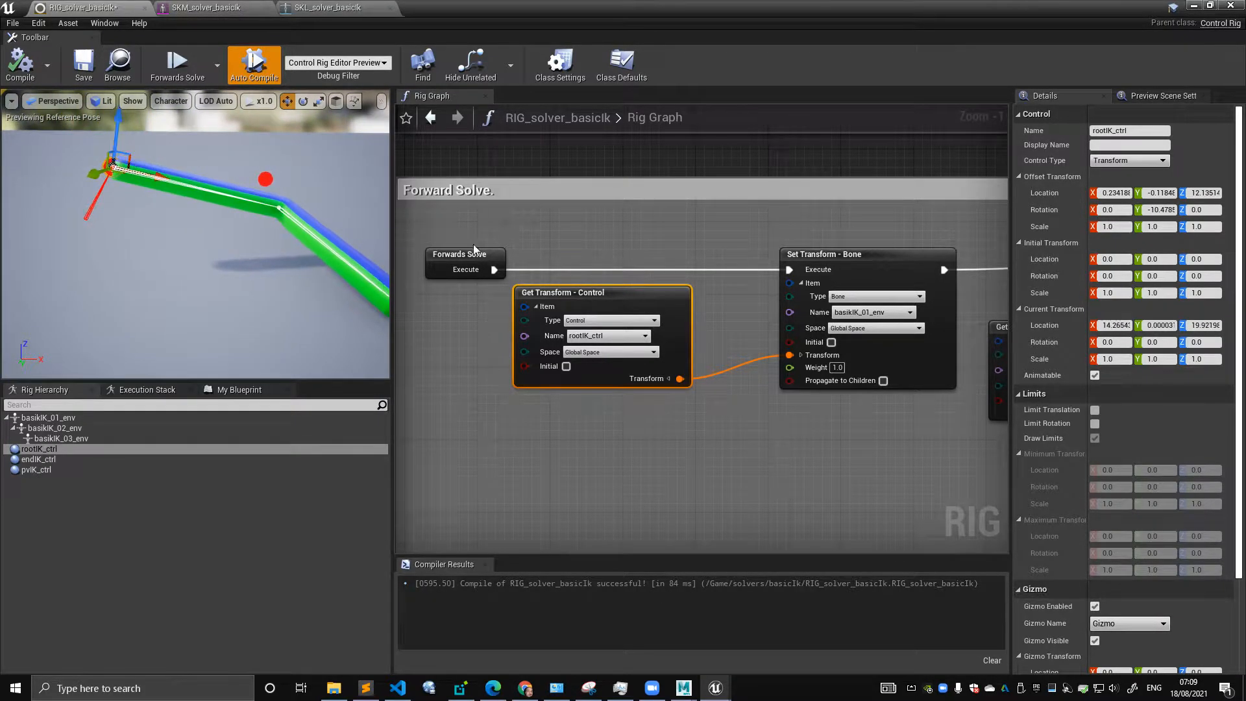
# - Focus the preview on the bone basikIK_01_env and raise rootIK_ctrl to about X 13.44, Z 25.53
pyautogui.moveTo(643, 260); pyautogui.dragTo(551, 234, button='right')
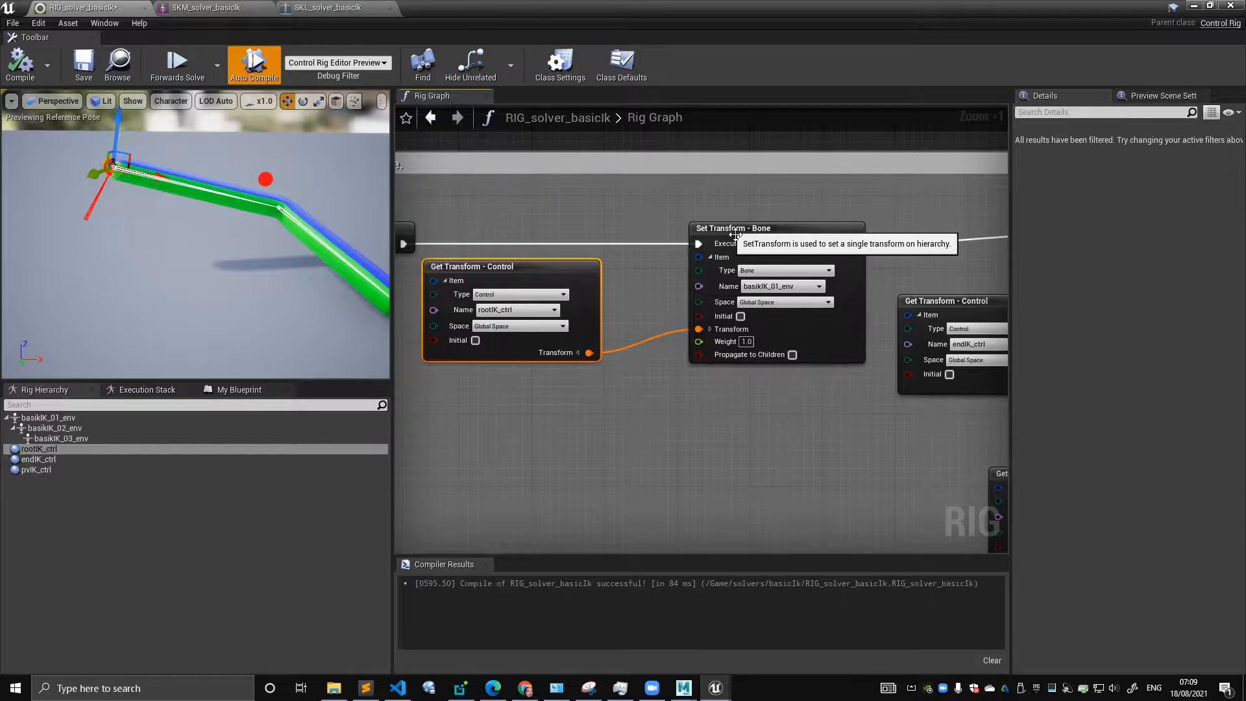
pyautogui.click(87, 418)
pyautogui.press('f')
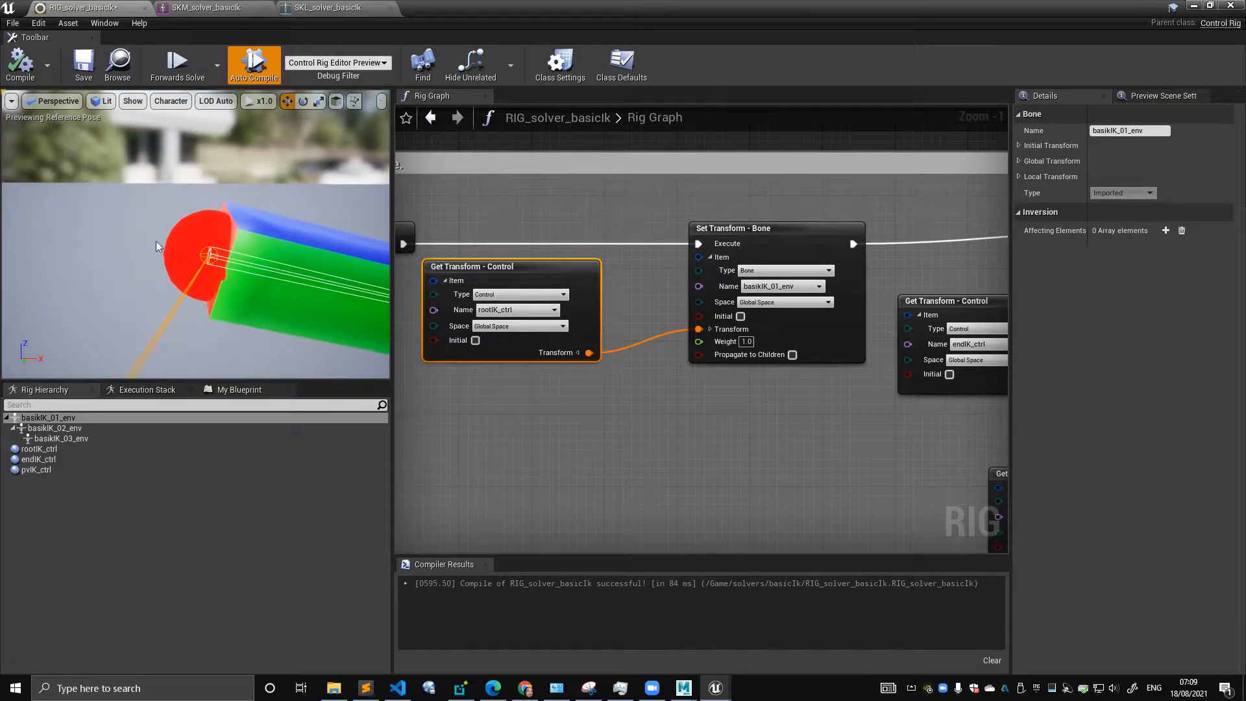
pyautogui.click(214, 262)
pyautogui.moveTo(219, 241); pyautogui.dragTo(224, 192)
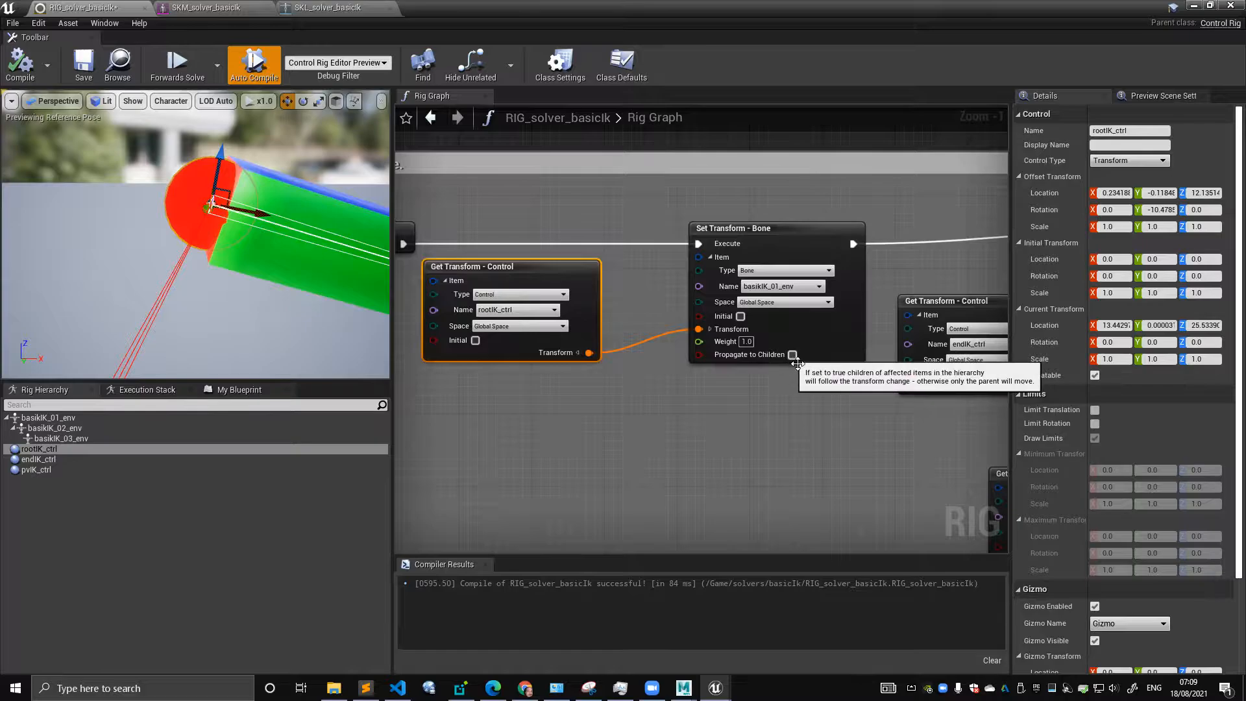
# - Lower rootIK_ctrl along Z in the preview
pyautogui.moveTo(250, 197)
pyautogui.mouseDown(button='right')
pyautogui.moveTo(129, 197)
pyautogui.moveTo(250, 197)
pyautogui.mouseUp(button='right')
pyautogui.moveTo(211, 191); pyautogui.dragTo(207, 235)
pyautogui.moveTo(125, 225); pyautogui.dragTo(189, 289)
# - Examine the Basic IK node's settings and its connections from the Set Transform and Get Transform nodes
pyautogui.moveTo(873, 398); pyautogui.dragTo(484, 347, button='right')
pyautogui.scroll(-2, 486, 338)
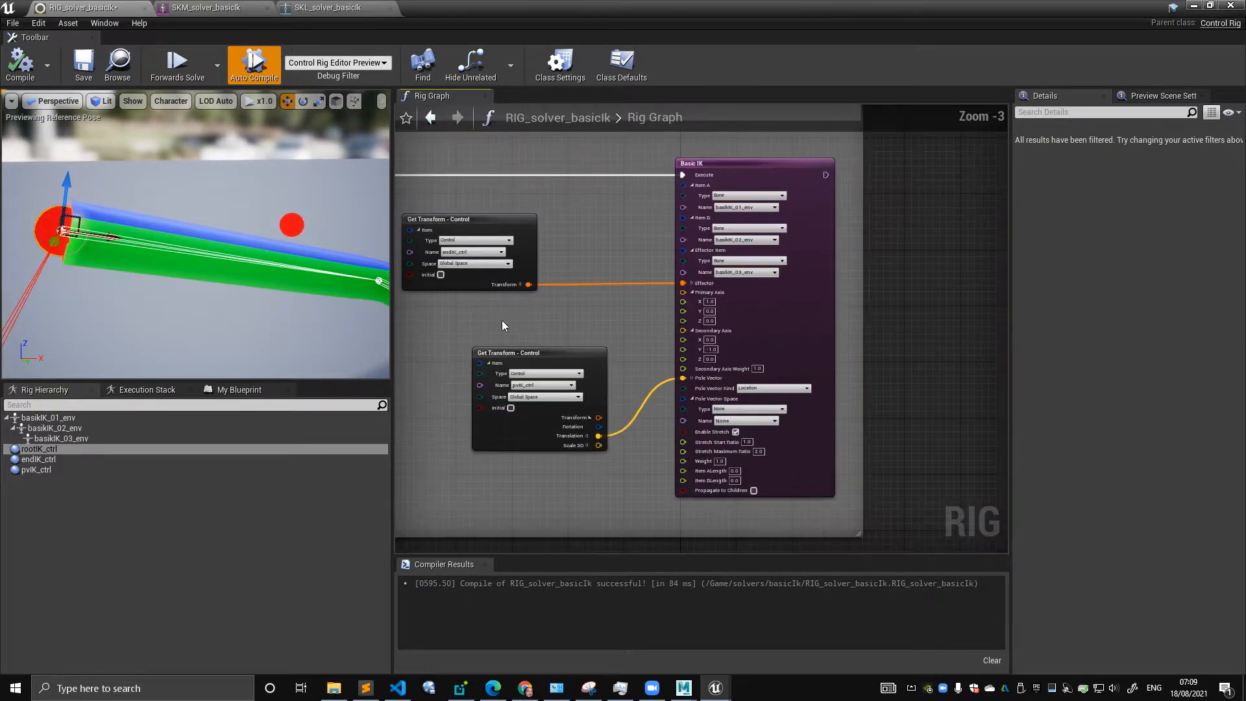
pyautogui.click(721, 184)
pyautogui.moveTo(519, 179); pyautogui.dragTo(712, 224, button='right')
pyautogui.click(527, 220)
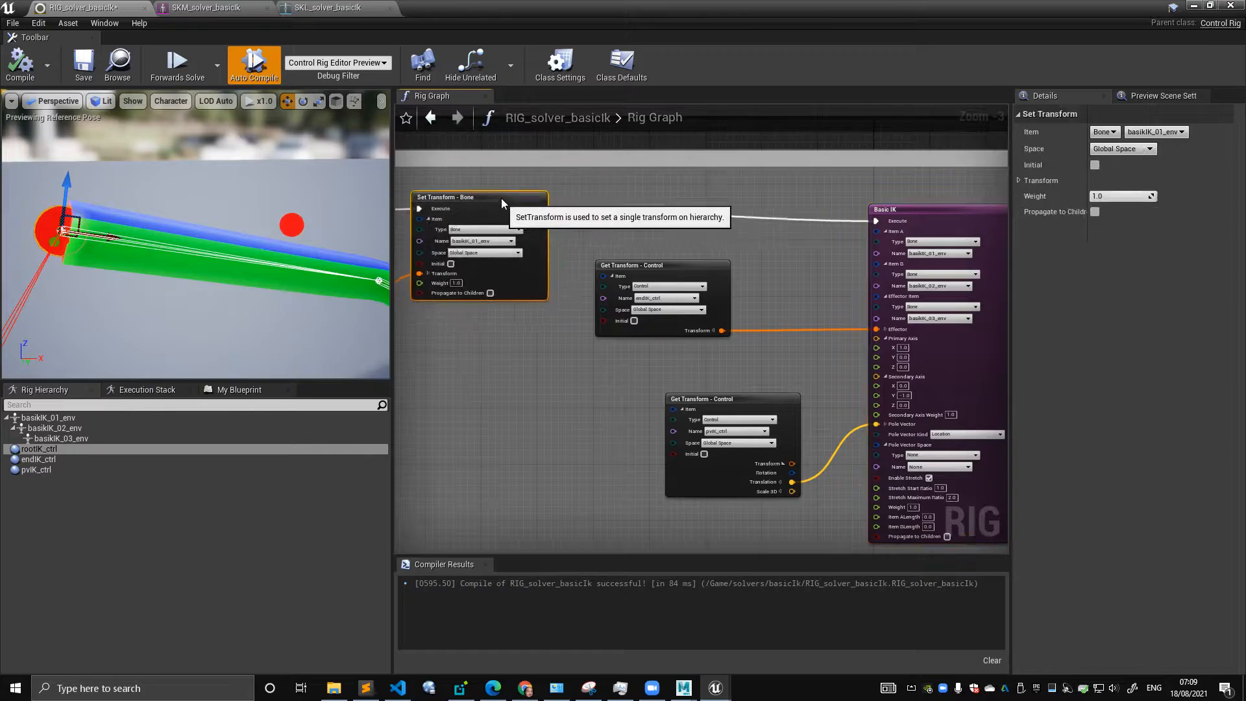
pyautogui.moveTo(848, 199); pyautogui.dragTo(571, 216, button='right')
pyautogui.scroll(2, 571, 217)
pyautogui.click(663, 231)
pyautogui.moveTo(675, 242); pyautogui.dragTo(567, 186, button='right')
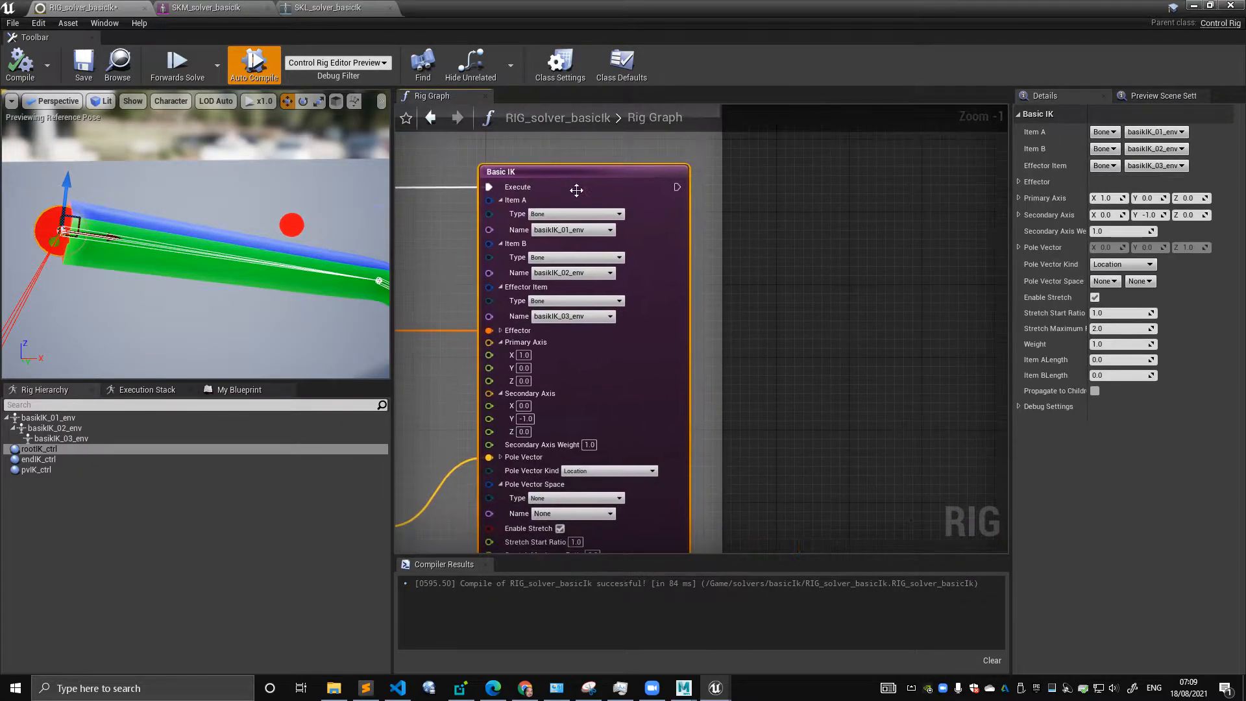
pyautogui.moveTo(711, 234); pyautogui.dragTo(770, 269, button='right')
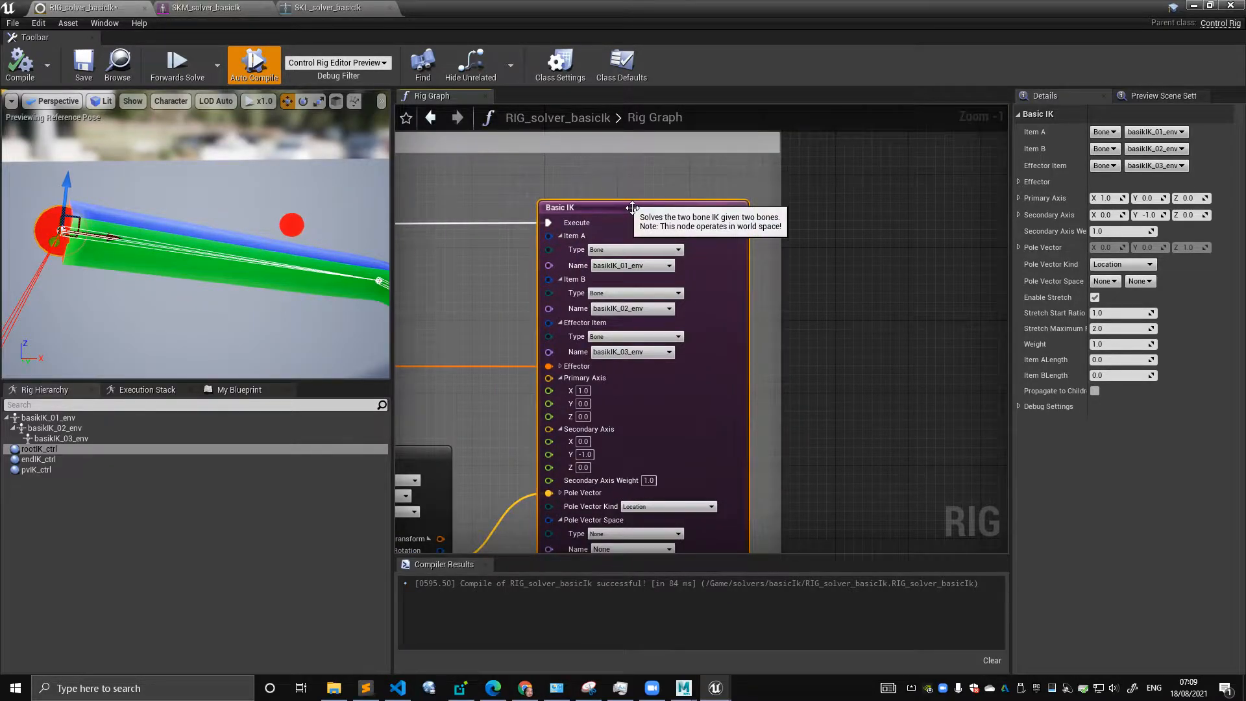
pyautogui.moveTo(623, 208); pyautogui.dragTo(745, 286, button='right')
pyautogui.moveTo(672, 210); pyautogui.dragTo(759, 187, button='right')
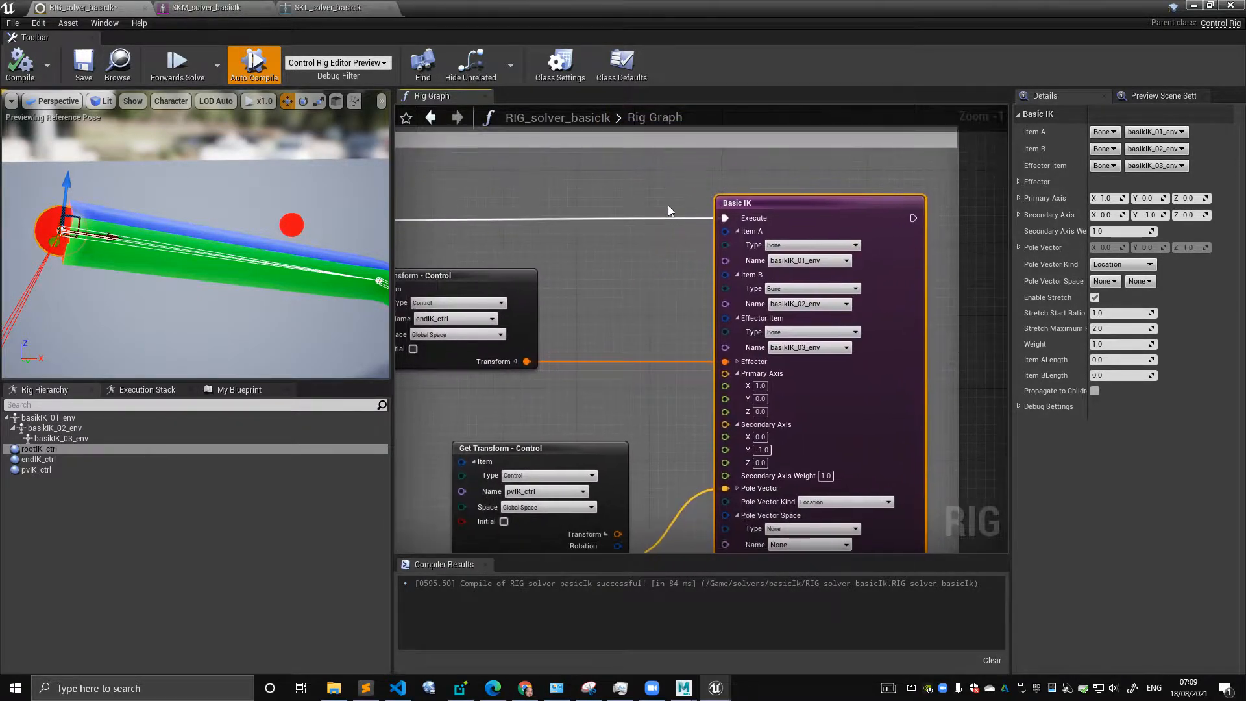
# - Move the Get Transform node of endIK_ctrl closer to the Basic IK node
pyautogui.moveTo(603, 261); pyautogui.dragTo(719, 241, button='right')
pyautogui.moveTo(622, 260); pyautogui.dragTo(738, 263)
pyautogui.scroll(1, 656, 236)
pyautogui.moveTo(657, 236); pyautogui.dragTo(541, 206, button='right')
# - Select endIK_ctrl and move it in the preview to about X -12.58, Y 1.84, Z 19.52 to bend the arm
pyautogui.keyDown('alt'); pyautogui.moveTo(273, 246); pyautogui.dragTo(129, 209, button='middle'); pyautogui.keyUp('alt')
pyautogui.moveTo(130, 209)
pyautogui.keyDown('alt'); pyautogui.mouseDown()
pyautogui.moveTo(188, 209)
pyautogui.moveTo(143, 201)
pyautogui.mouseUp(); pyautogui.keyUp('alt')
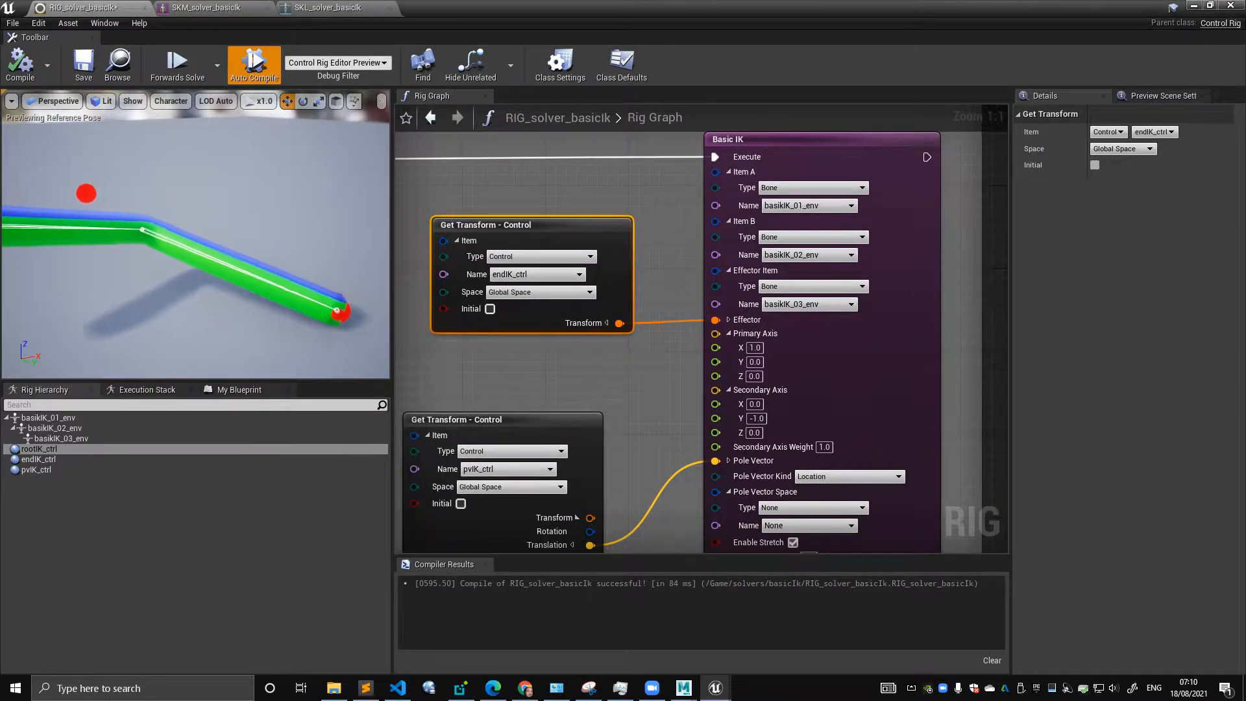
pyautogui.keyDown('alt'); pyautogui.moveTo(143, 201); pyautogui.dragTo(182, 201, button='right'); pyautogui.keyUp('alt')
pyautogui.keyDown('alt'); pyautogui.moveTo(182, 201); pyautogui.dragTo(130, 152, button='middle'); pyautogui.keyUp('alt')
pyautogui.keyDown('alt'); pyautogui.moveTo(129, 152); pyautogui.dragTo(163, 152, button='right'); pyautogui.keyUp('alt')
pyautogui.keyDown('alt'); pyautogui.moveTo(300, 295); pyautogui.dragTo(250, 289, button='middle'); pyautogui.keyUp('alt')
pyautogui.click(264, 305)
pyautogui.moveTo(264, 278); pyautogui.dragTo(312, 237)
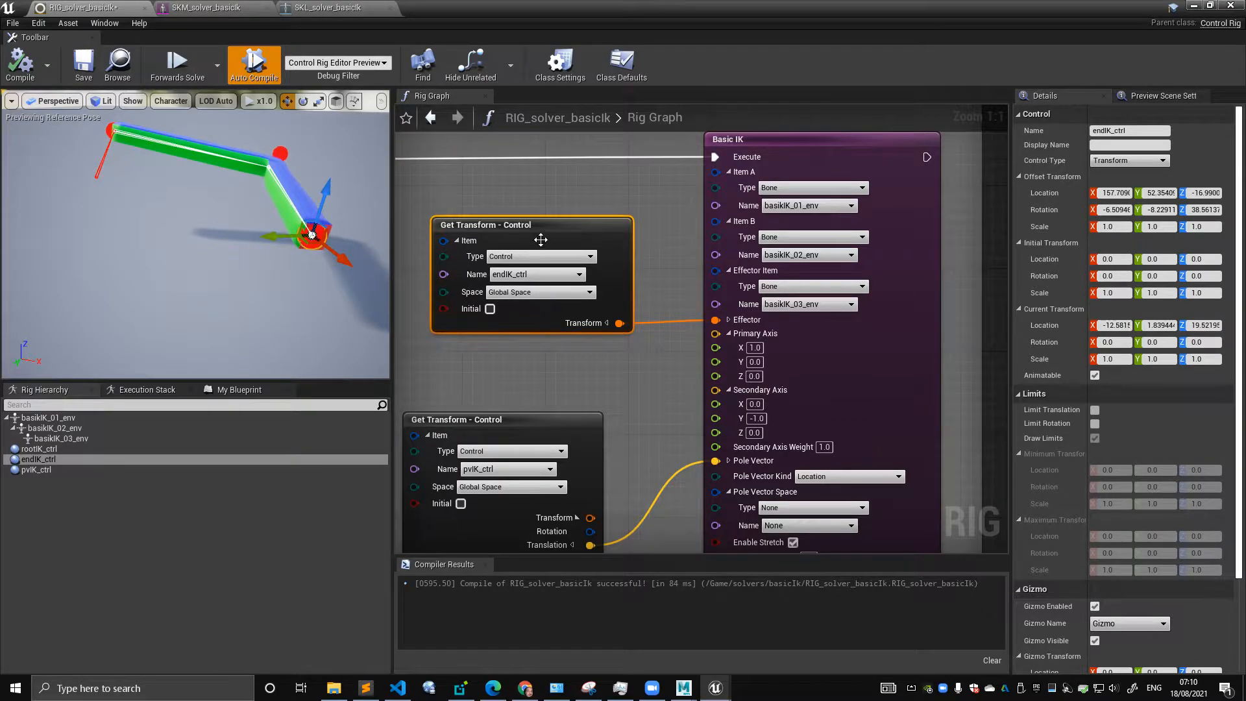
# - Shift the Get Transform node of endIK_ctrl slightly away from the Basic IK node
pyautogui.moveTo(541, 241); pyautogui.dragTo(531, 241)
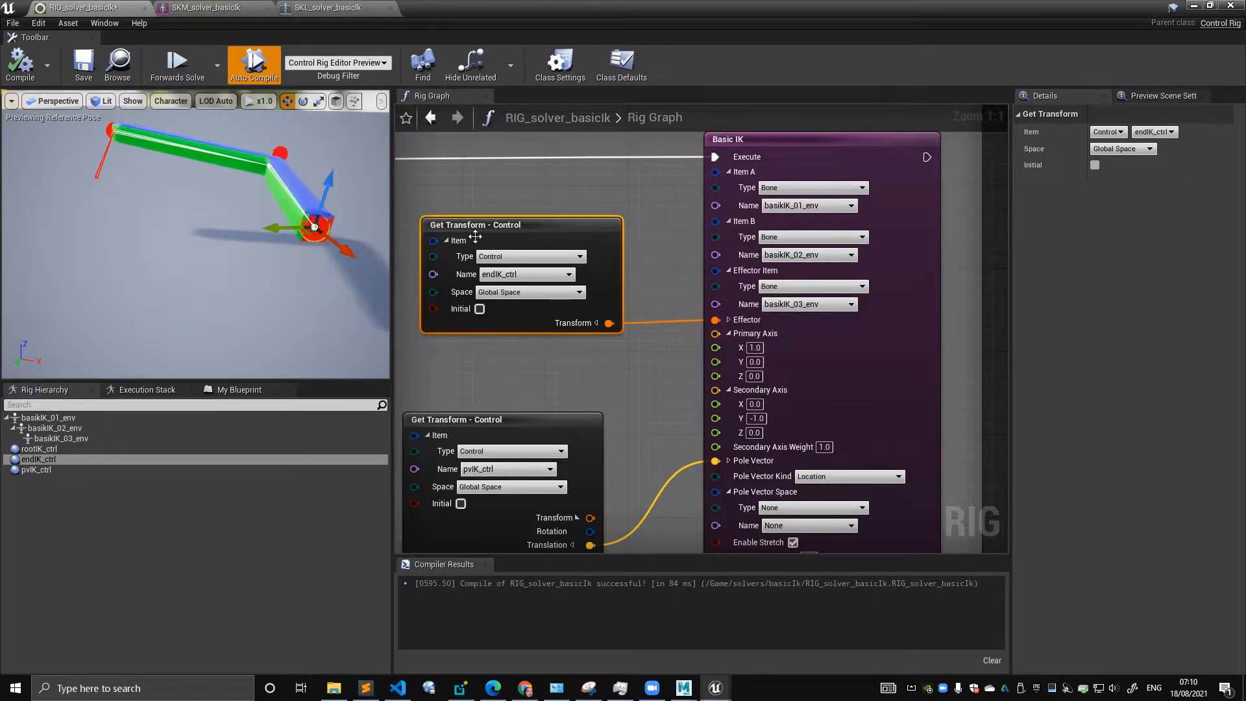
pyautogui.moveTo(427, 233); pyautogui.dragTo(406, 233)
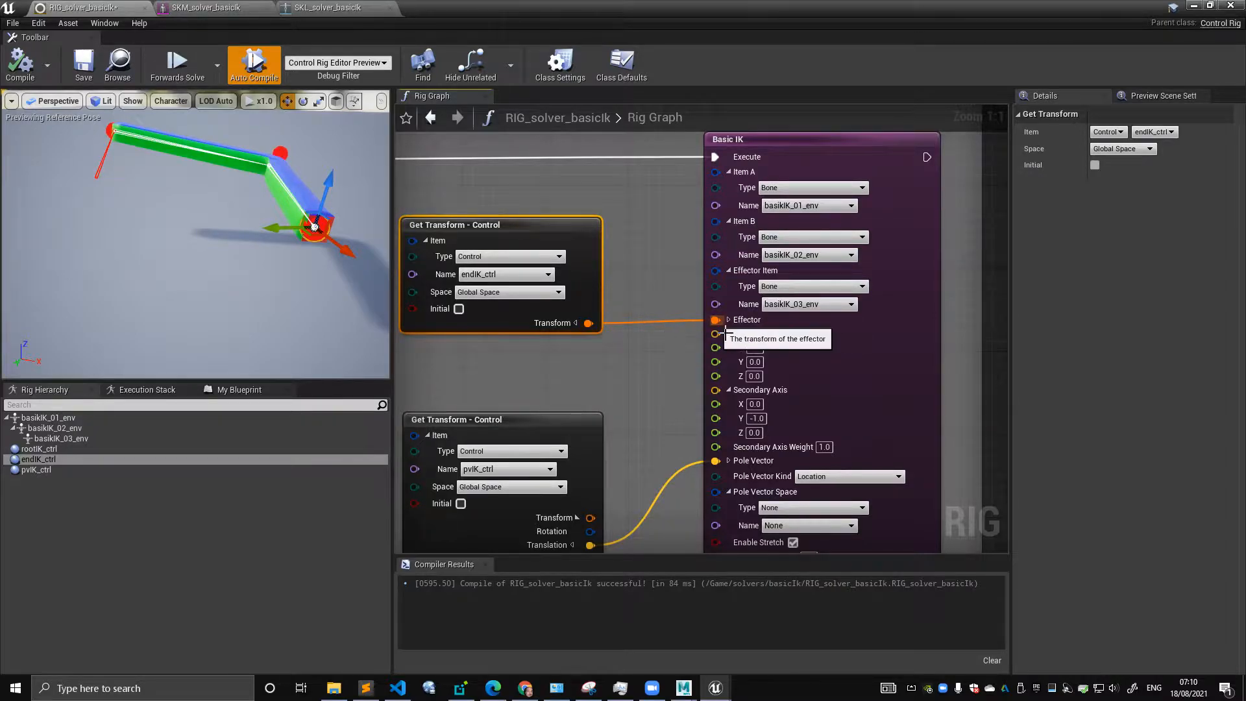
# - Inspect the Basic IK node's Item A, Item B and Effector Item by highlighting basikIK_01_env, basikIK_02_env and basikIK_03_env in the preview
pyautogui.moveTo(663, 237); pyautogui.dragTo(439, 295, button='right')
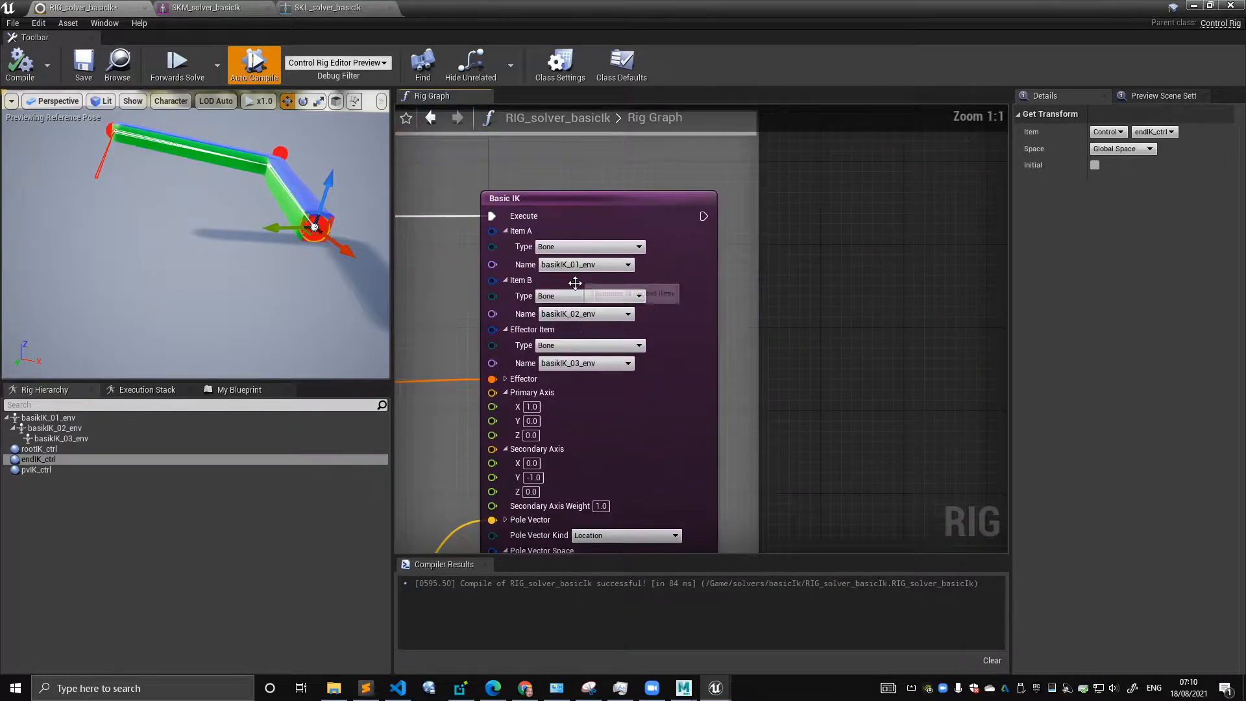
pyautogui.click(558, 198)
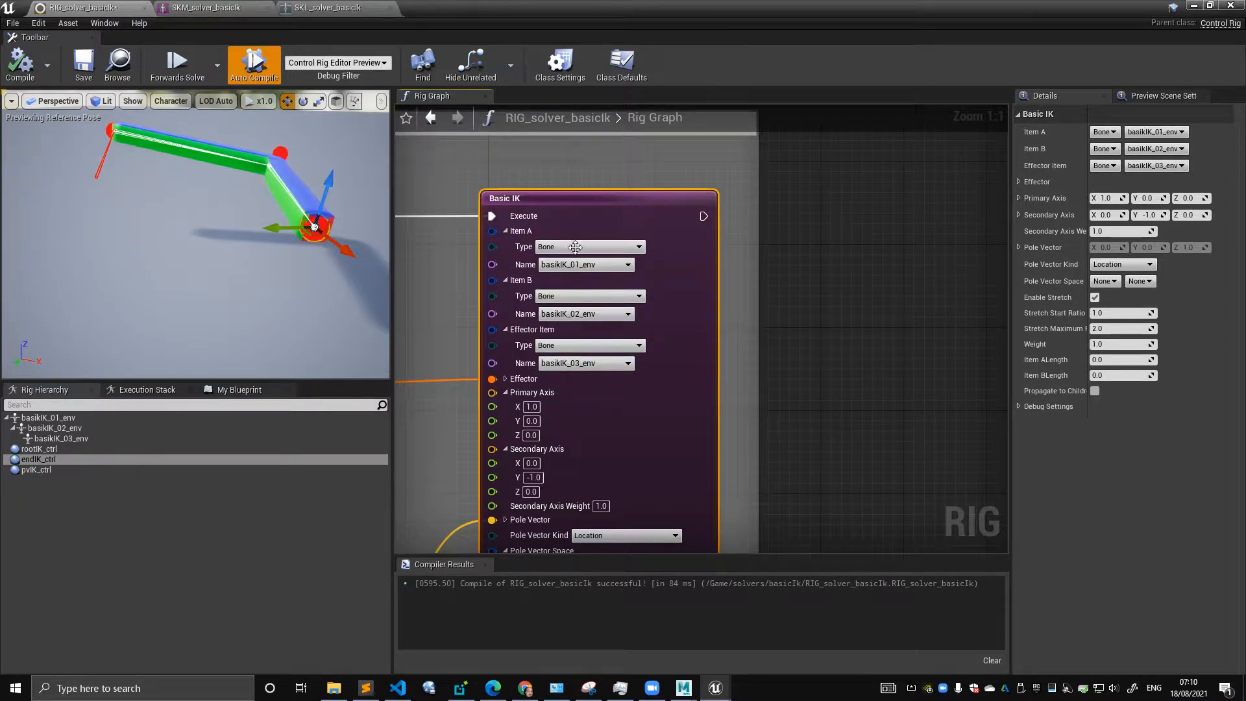
pyautogui.moveTo(257, 235)
pyautogui.mouseDown(button='right')
pyautogui.moveTo(285, 228)
pyautogui.moveTo(257, 234)
pyautogui.mouseUp(button='right')
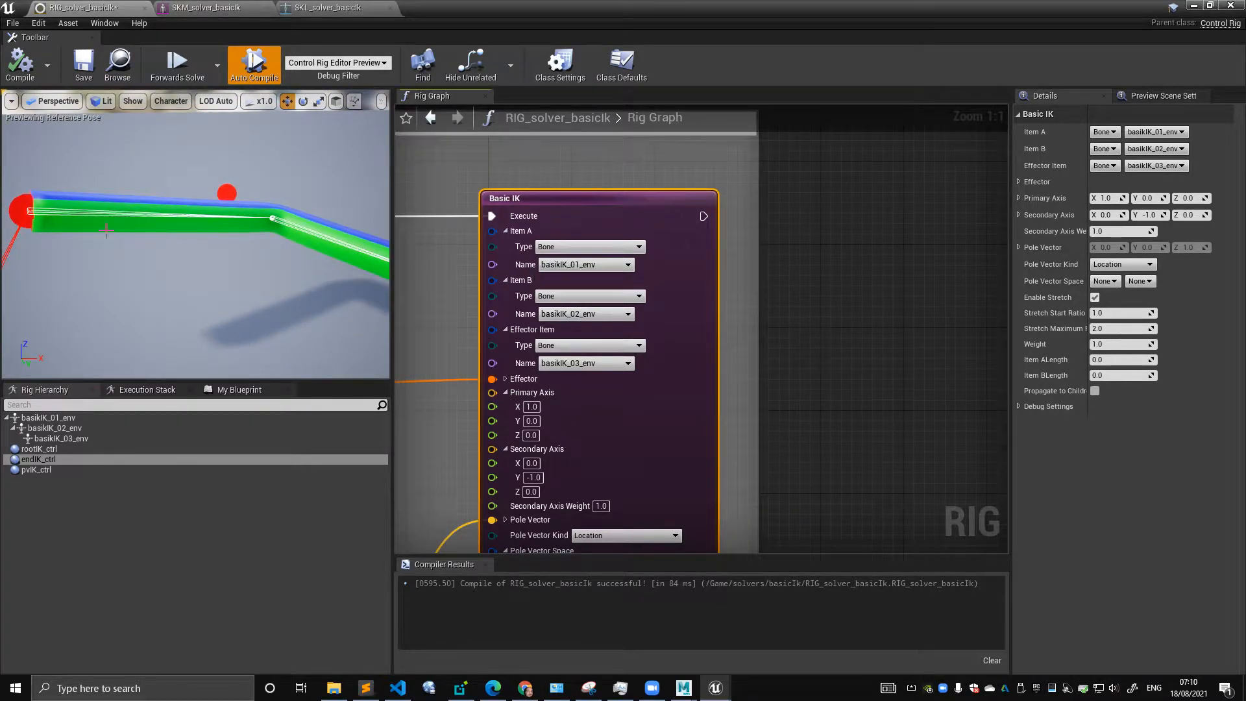
pyautogui.click(55, 419)
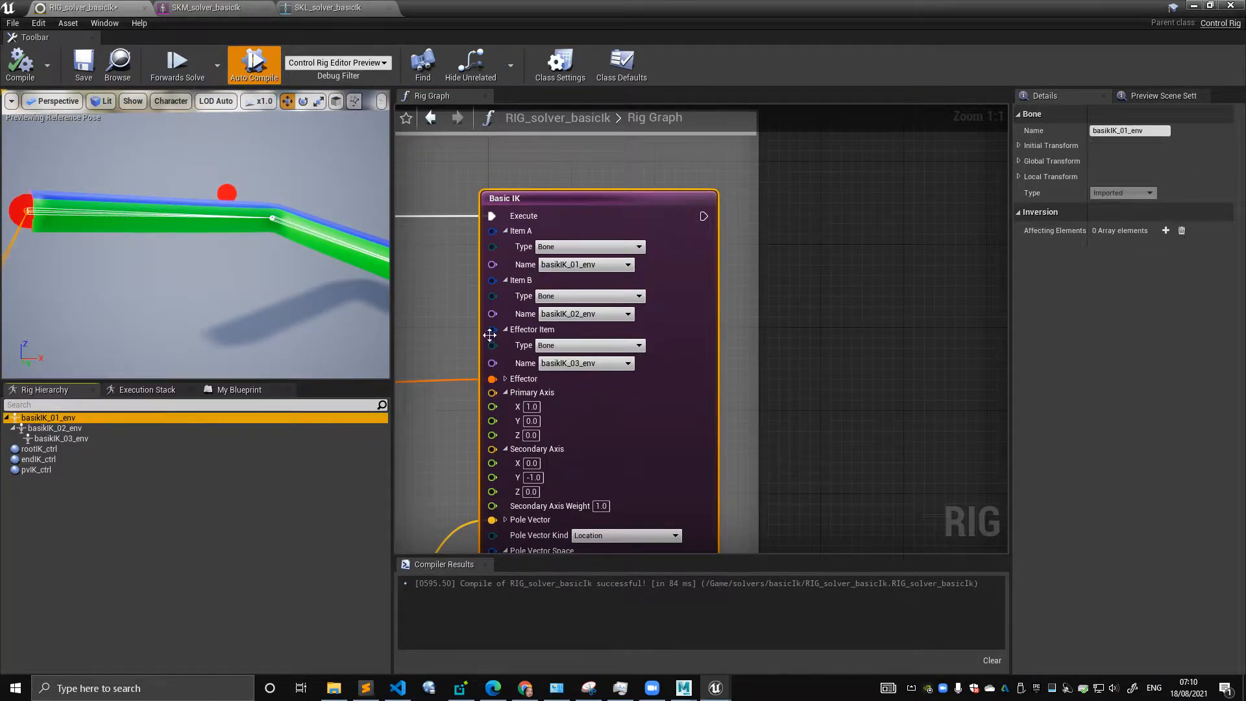
pyautogui.click(109, 430)
pyautogui.click(88, 438)
pyautogui.moveTo(101, 244); pyautogui.dragTo(101, 244, button='right')
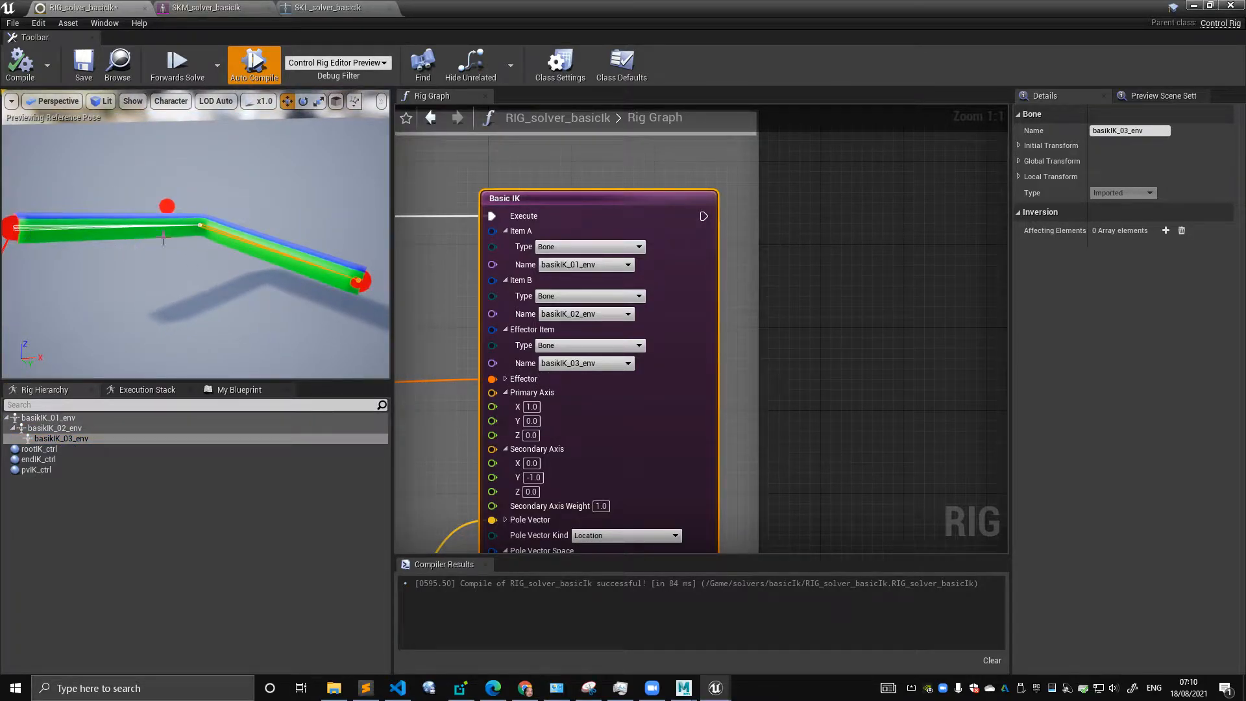
pyautogui.click(559, 220)
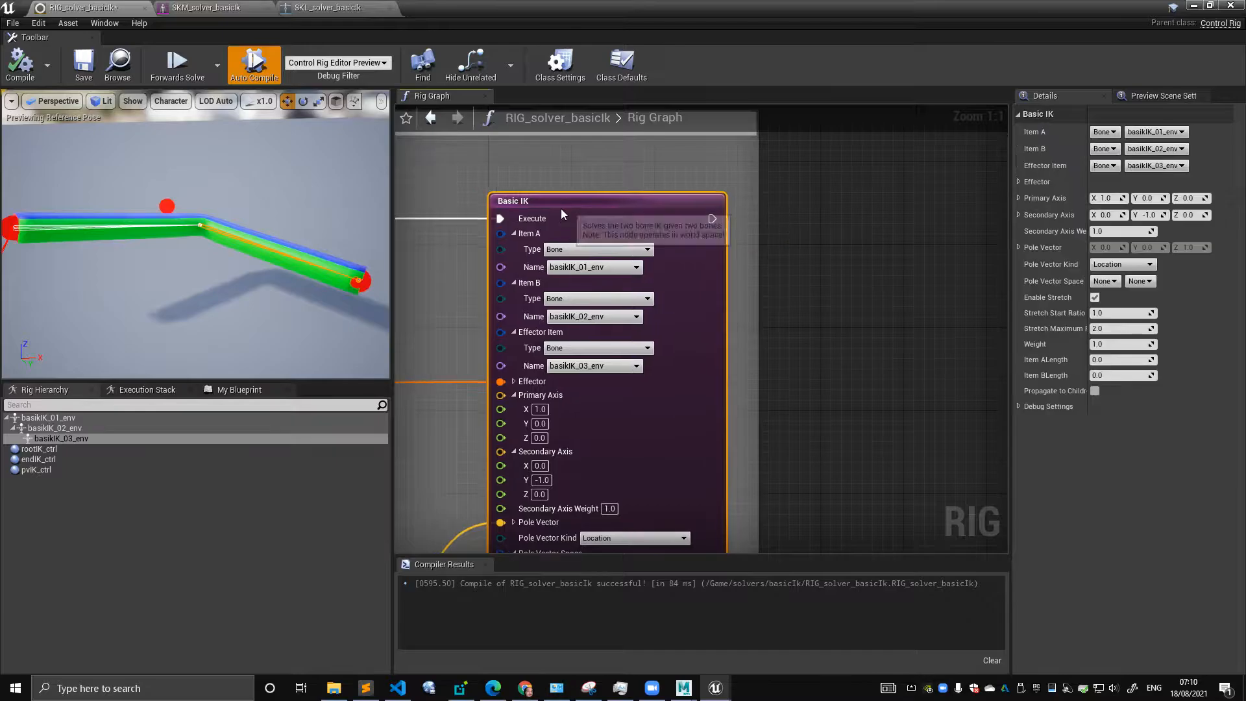
# - Compare the basikIK_01_env and basikIK_03_env bones in the hierarchy with the items assigned in the Basic IK node
pyautogui.scroll(-2, 531, 251)
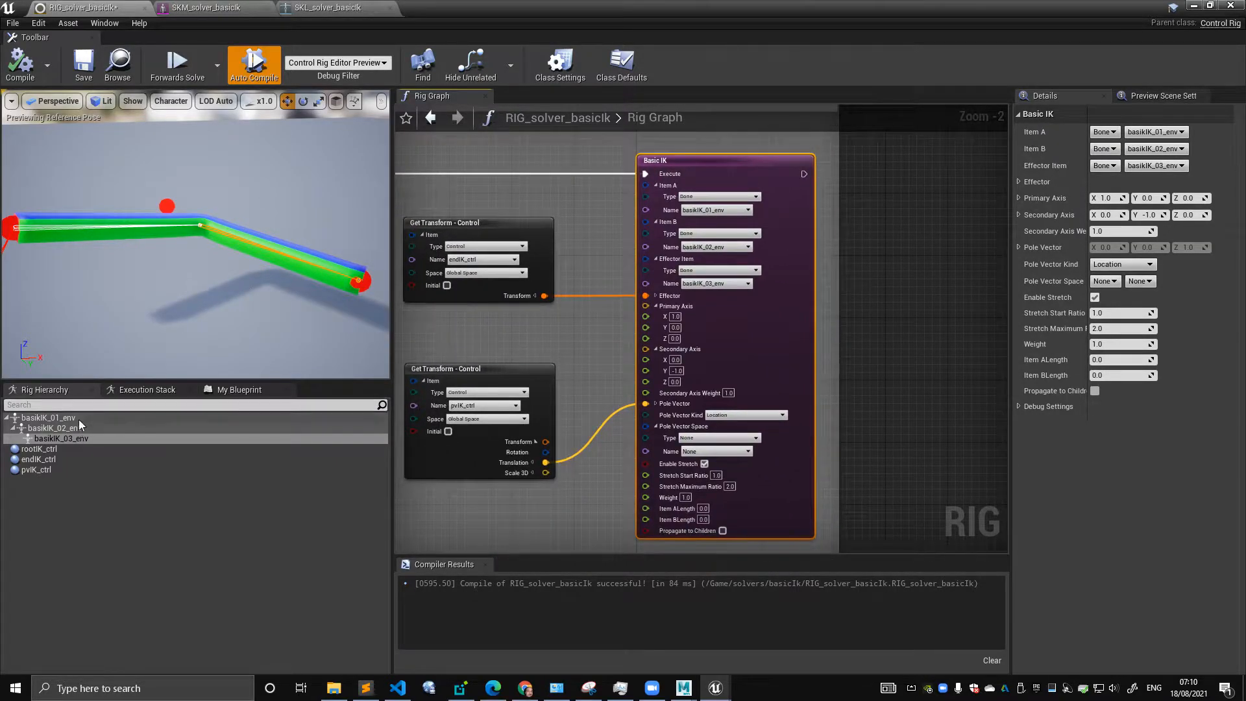
pyautogui.click(79, 419)
pyautogui.click(86, 440)
# - Select the Get Transform node of pvIK_ctrl, try shifting it slightly, and undo the shift
pyautogui.moveTo(507, 329); pyautogui.dragTo(535, 266, button='right')
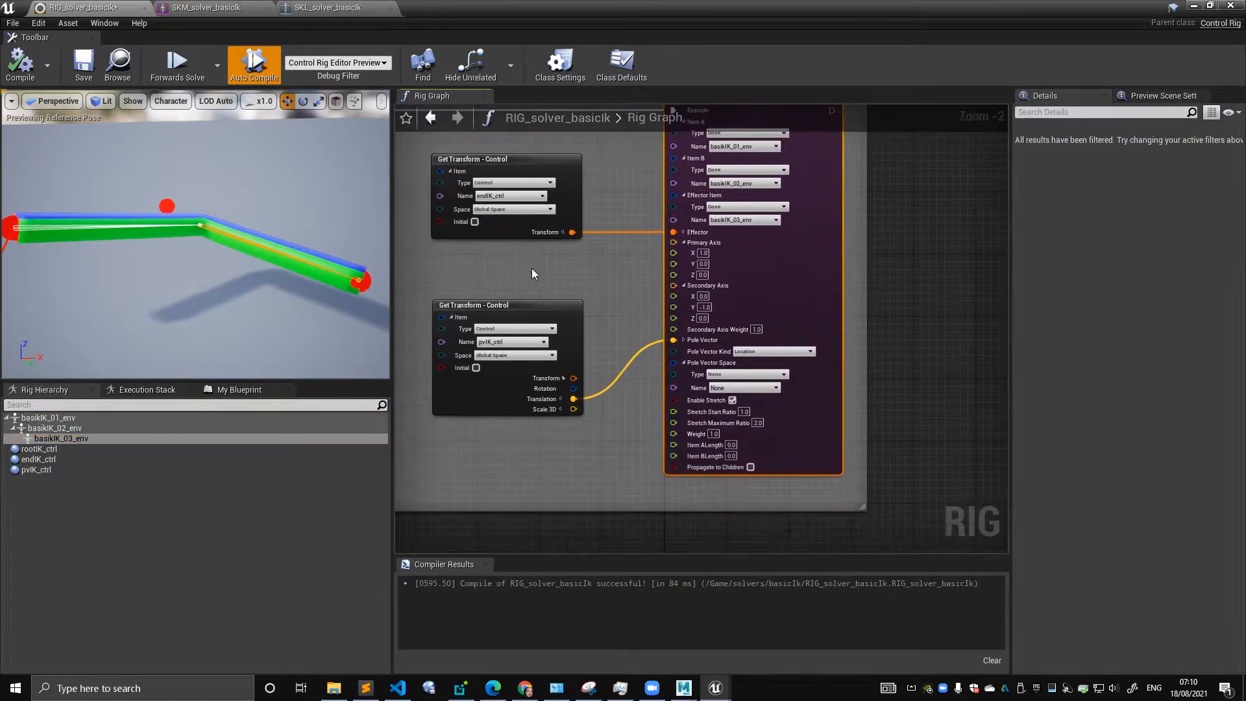
pyautogui.scroll(1, 535, 271)
pyautogui.click(484, 286)
pyautogui.scroll(1, 544, 270)
pyautogui.moveTo(549, 294); pyautogui.dragTo(559, 293)
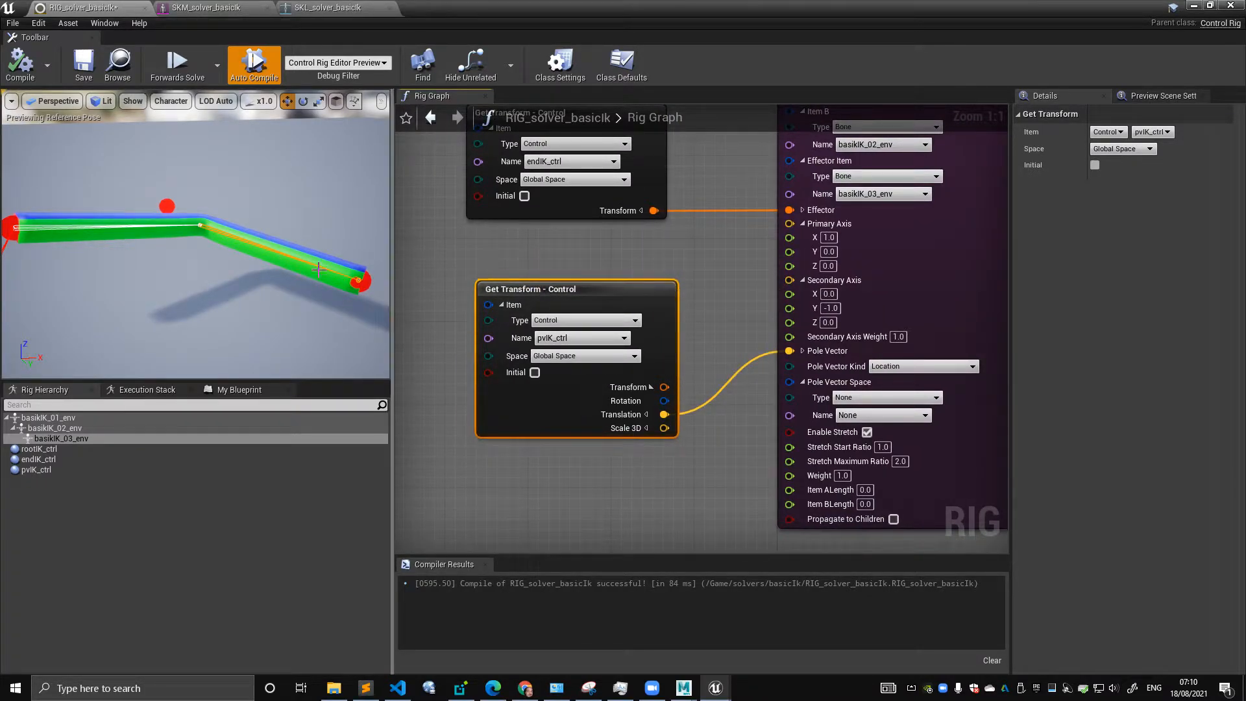
pyautogui.hotkey('ctrl', 'z')
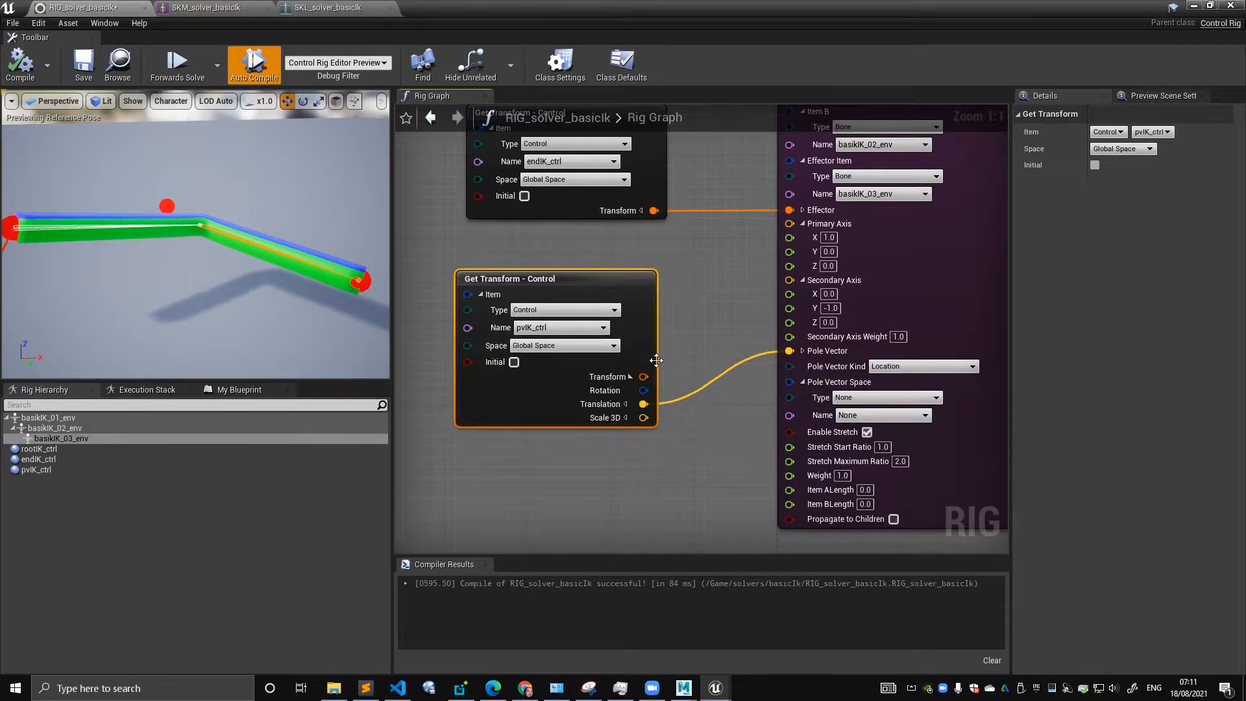
# - Move pvIK_ctrl in the preview to about X -15.51, Y -54.02, Z 76.37 and rotate it to about Y -28.41
pyautogui.moveTo(666, 425); pyautogui.dragTo(600, 375, button='right')
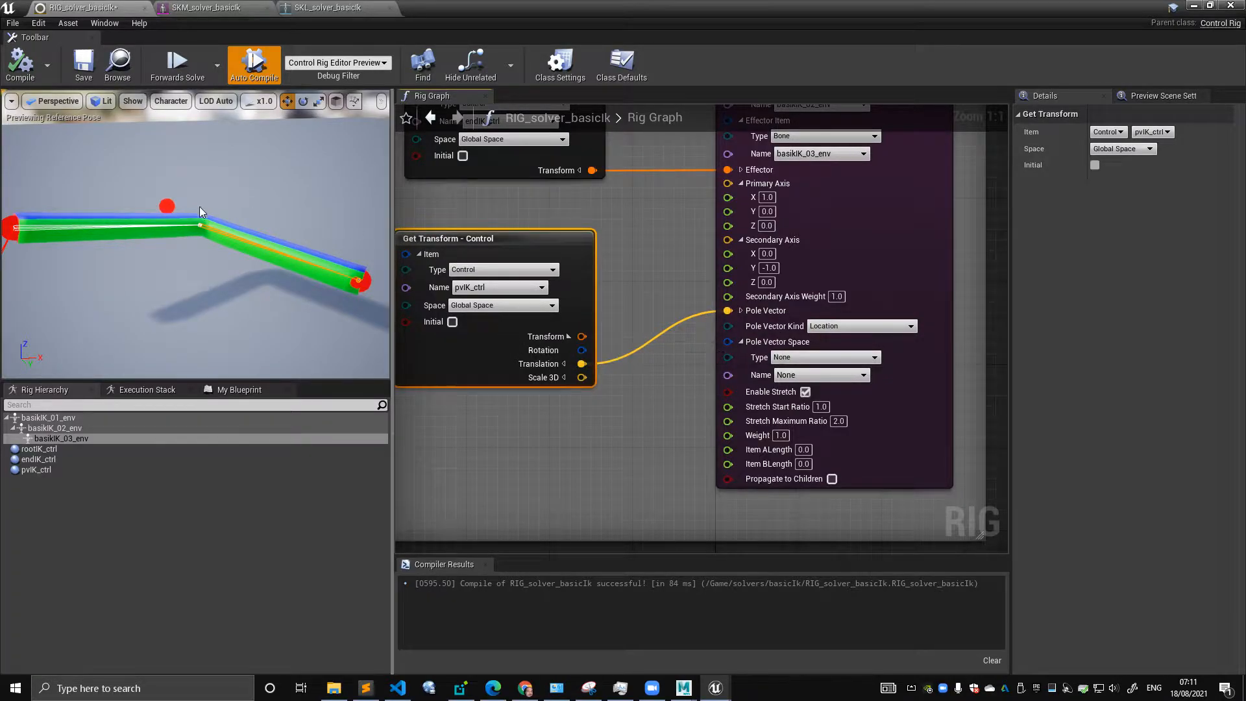
pyautogui.scroll(-2, 656, 284)
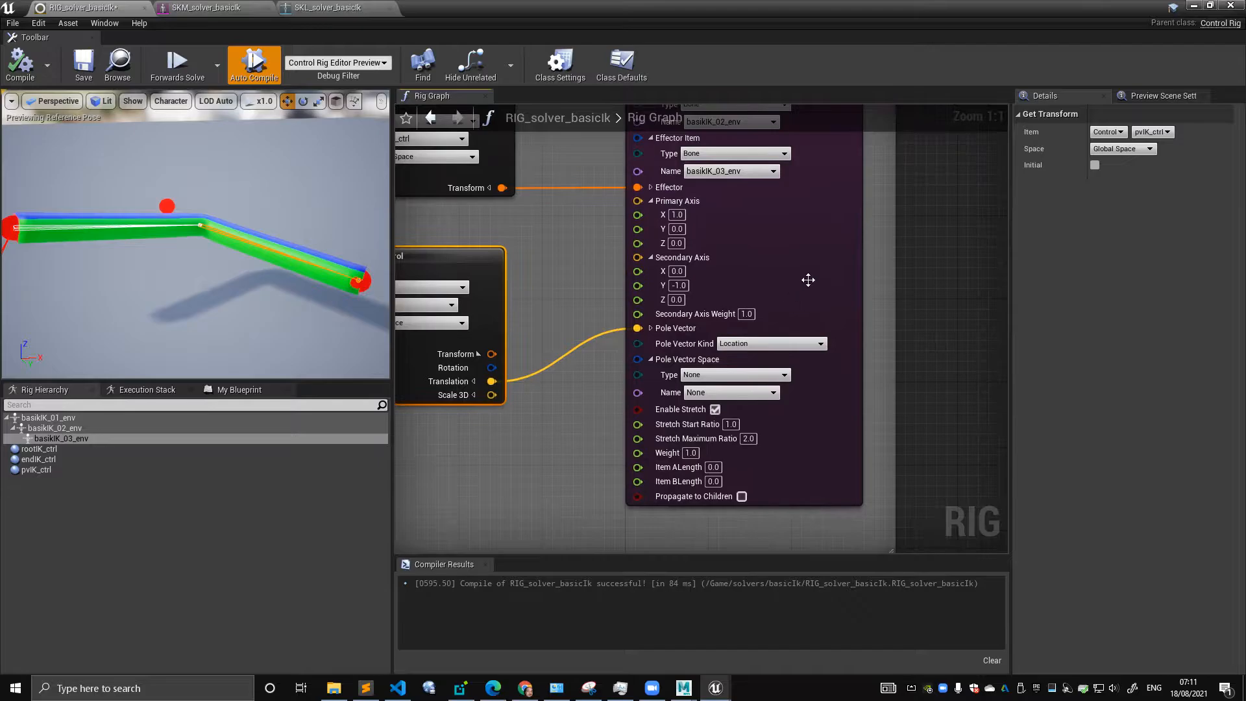
pyautogui.scroll(2, 772, 292)
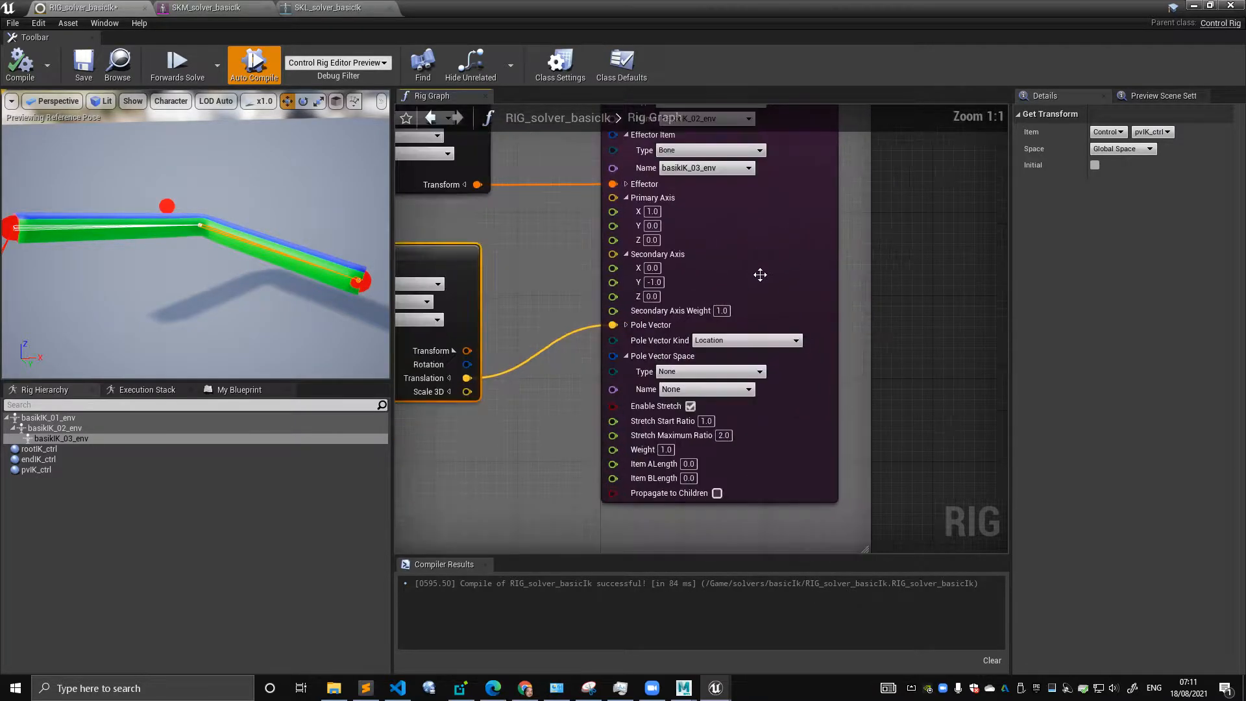
pyautogui.moveTo(713, 297); pyautogui.dragTo(734, 314, button='right')
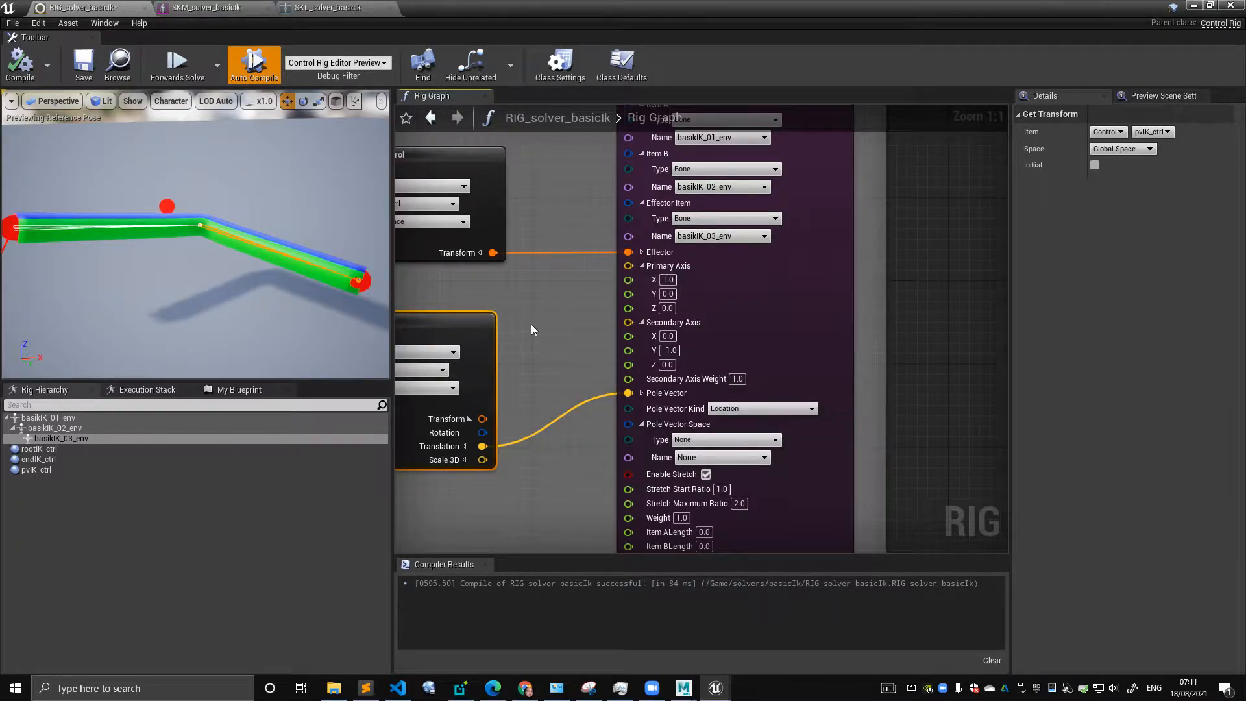
pyautogui.moveTo(531, 329); pyautogui.dragTo(487, 288, button='right')
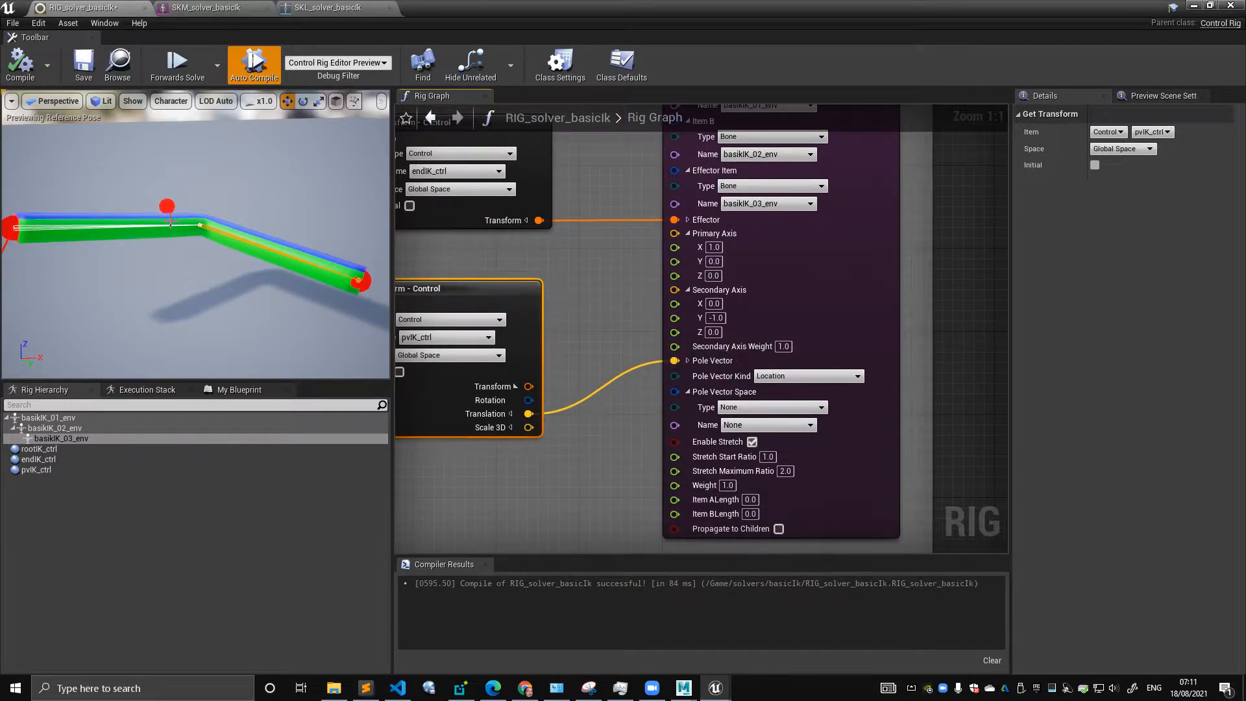
pyautogui.click(168, 211)
pyautogui.moveTo(184, 197); pyautogui.dragTo(268, 157)
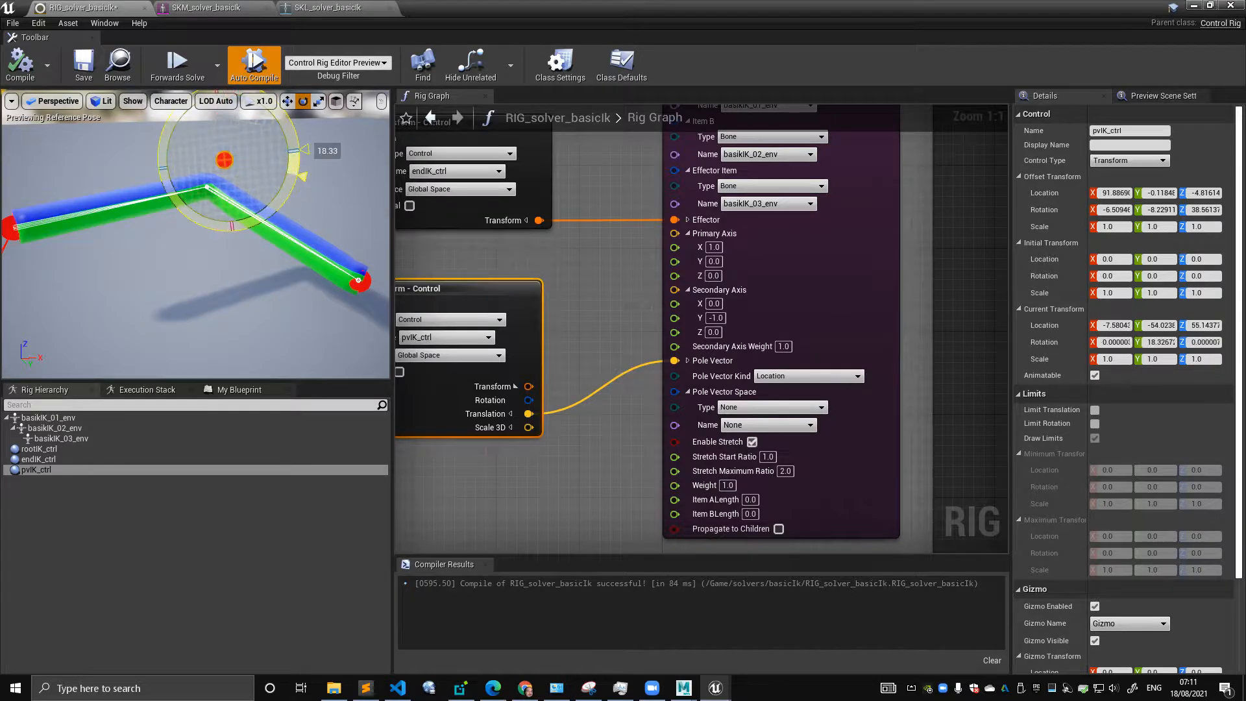
pyautogui.moveTo(240, 164); pyautogui.dragTo(341, 215)
pyautogui.moveTo(264, 154)
pyautogui.mouseDown()
pyautogui.moveTo(363, 163)
pyautogui.moveTo(159, 133)
pyautogui.moveTo(107, 227)
pyautogui.moveTo(241, 233)
pyautogui.moveTo(208, 115)
pyautogui.moveTo(194, 276)
pyautogui.moveTo(194, 174)
pyautogui.moveTo(224, 170)
pyautogui.moveTo(220, 113)
pyautogui.moveTo(261, 159)
pyautogui.mouseUp()
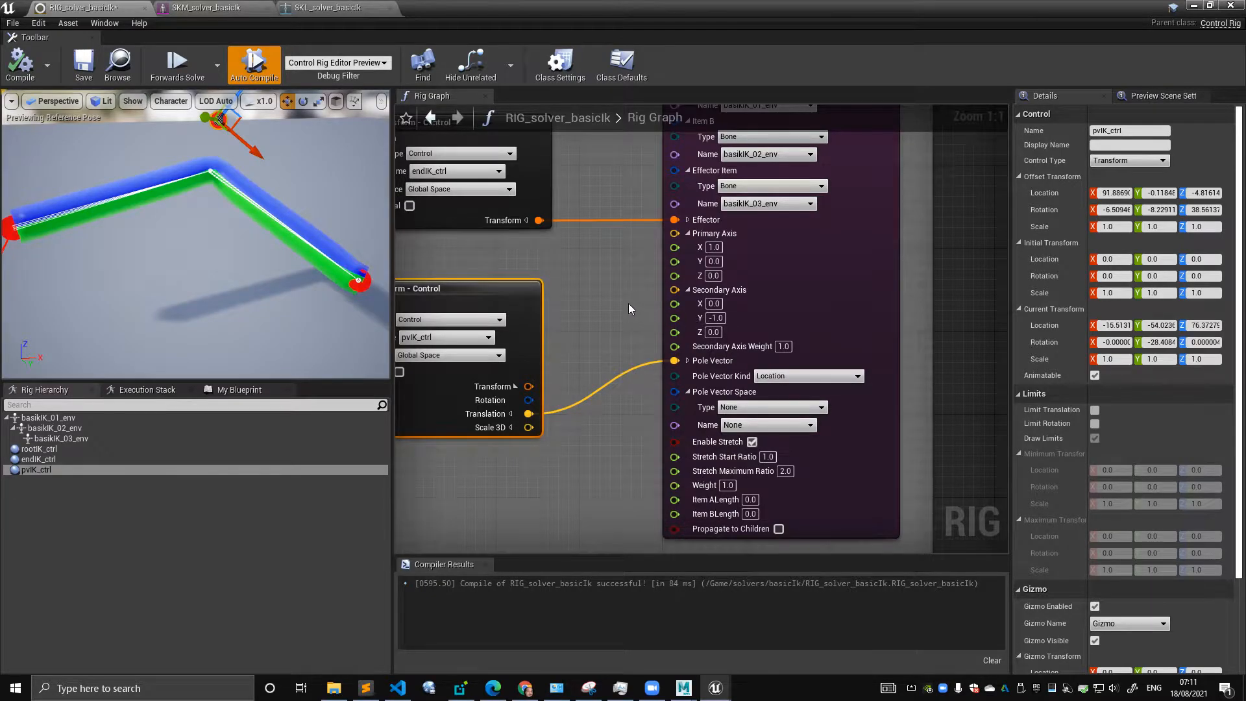
# - Move the Get Transform node of pvIK_ctrl up, directly beneath the Get Transform node of endIK_ctrl
pyautogui.moveTo(598, 298); pyautogui.dragTo(655, 350, button='right')
pyautogui.moveTo(566, 343); pyautogui.dragTo(566, 291)
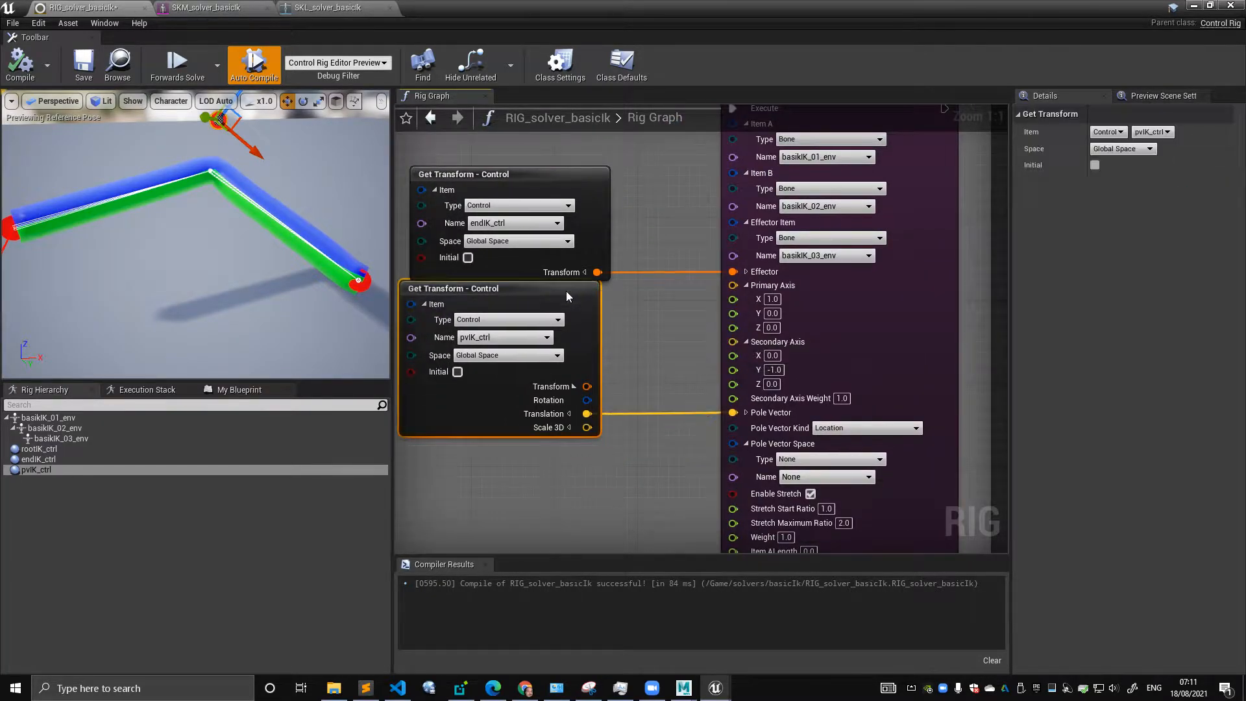
pyautogui.moveTo(676, 311); pyautogui.dragTo(599, 309, button='right')
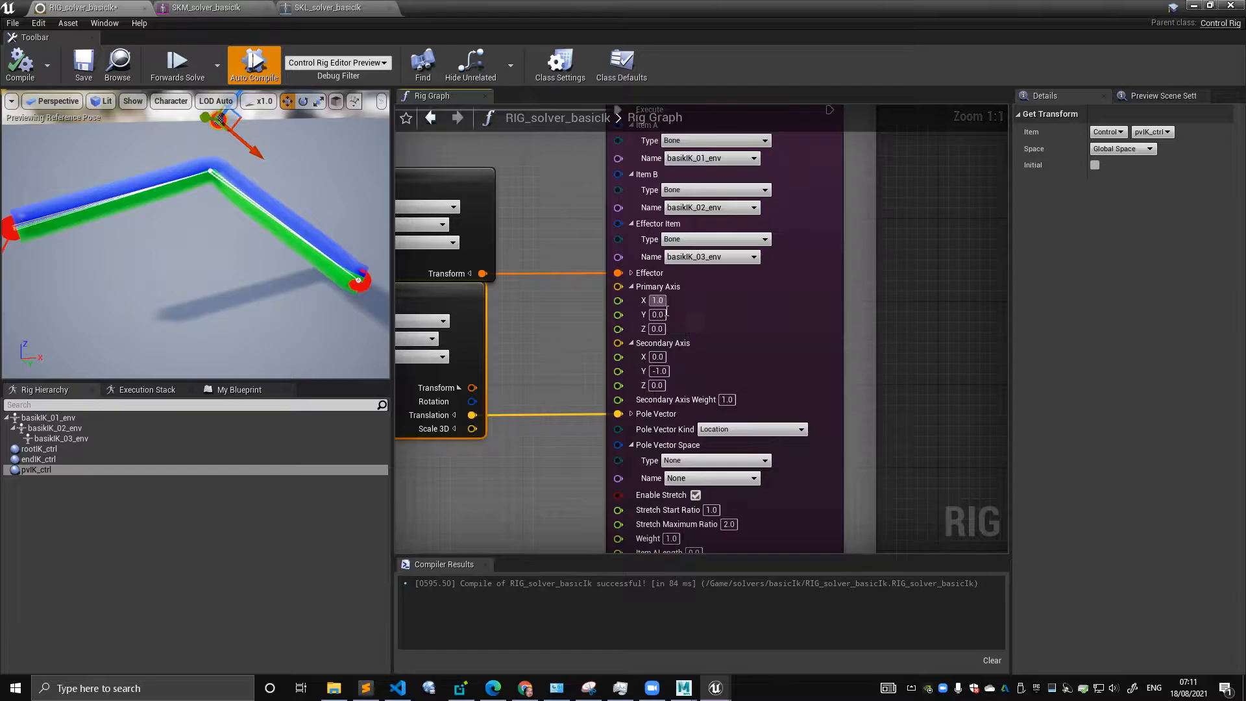
# - Add a Draw Hierarchy node connected after the Basic IK node's execution output and compile the rig
pyautogui.moveTo(279, 236); pyautogui.dragTo(374, 162, button='right')
pyautogui.moveTo(64, 261); pyautogui.dragTo(106, 262, button='right')
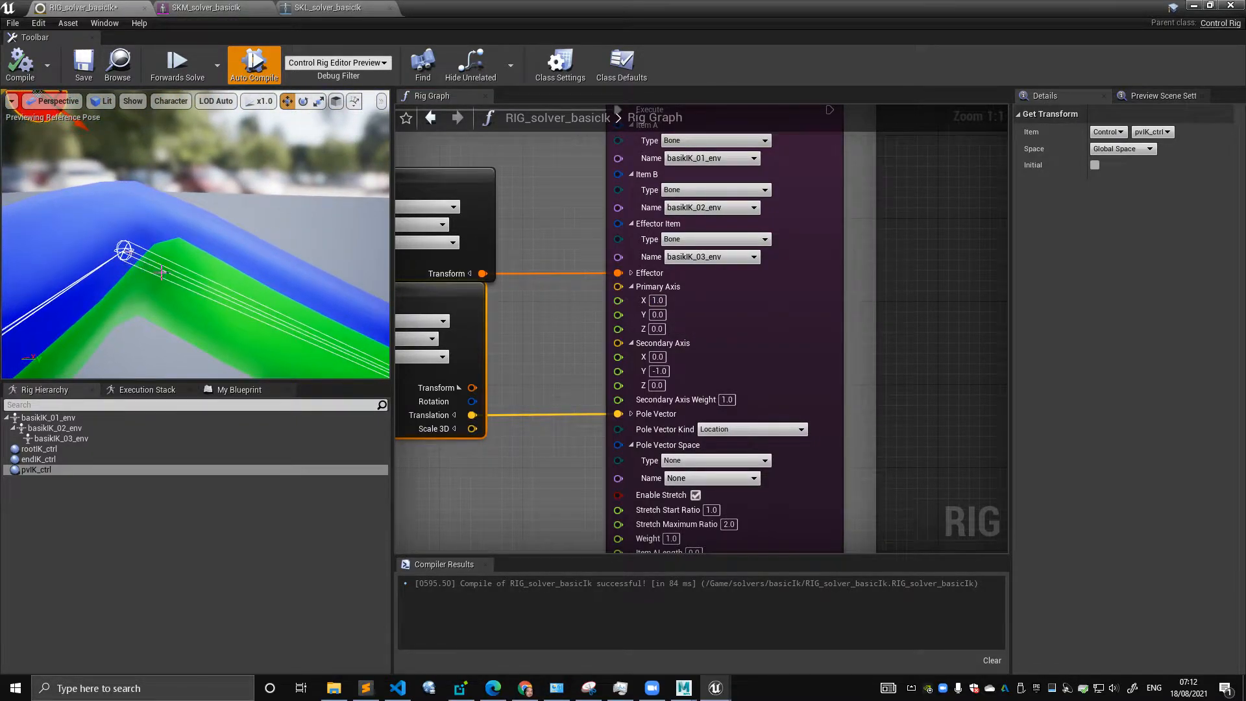
pyautogui.moveTo(304, 295); pyautogui.dragTo(347, 277, button='right')
pyautogui.scroll(-3, 760, 289)
pyautogui.moveTo(838, 290); pyautogui.dragTo(714, 311, button='right')
pyautogui.moveTo(700, 188); pyautogui.dragTo(770, 190)
pyautogui.write('draw')
pyautogui.click(836, 269)
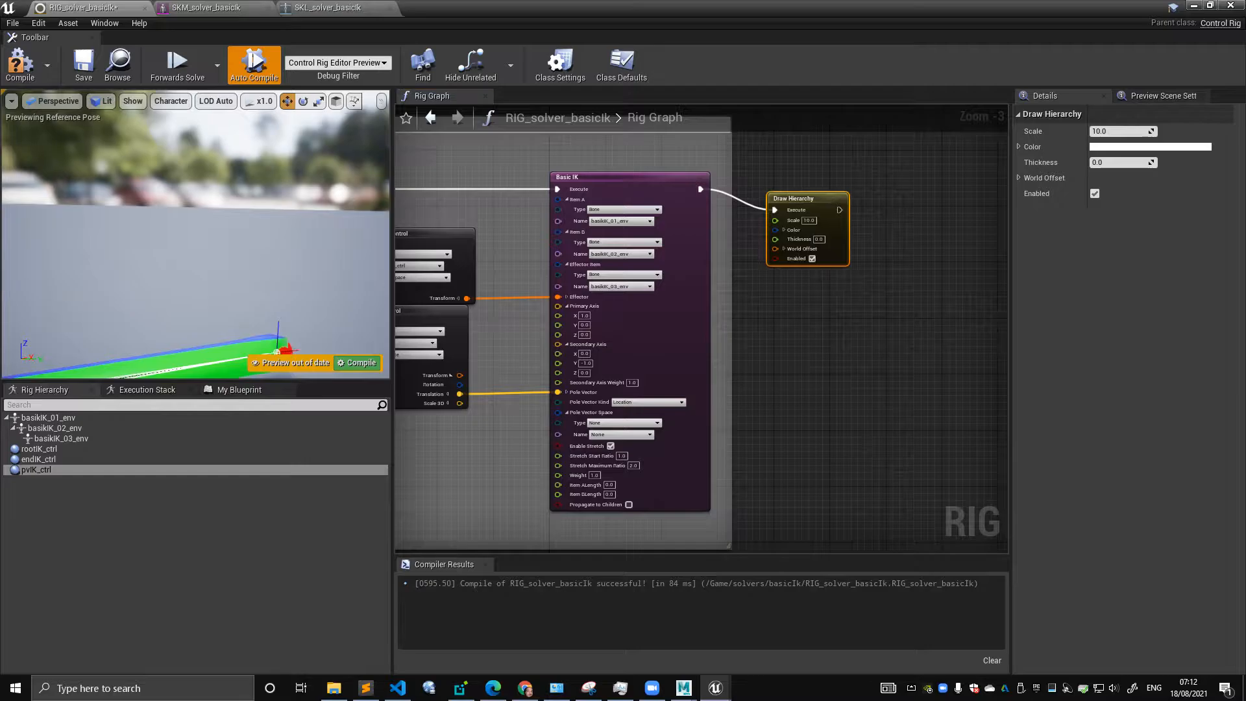
pyautogui.click(20, 65)
# - Examine the drawn bone axes at the arm's middle joint and root joint in the preview
pyautogui.keyDown('alt'); pyautogui.moveTo(196, 156); pyautogui.dragTo(240, 159); pyautogui.keyUp('alt')
pyautogui.keyDown('alt'); pyautogui.moveTo(196, 156); pyautogui.dragTo(260, 156, button='right'); pyautogui.keyUp('alt')
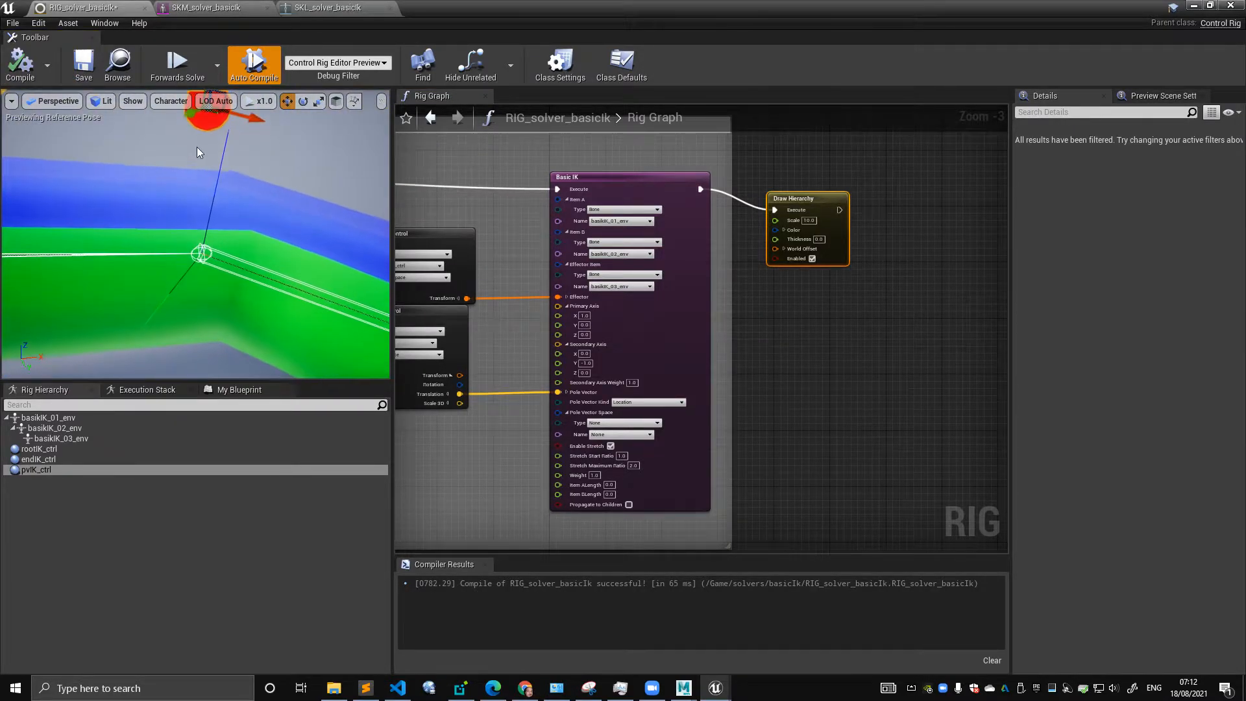
pyautogui.keyDown('alt'); pyautogui.moveTo(264, 242); pyautogui.dragTo(234, 242, button='right'); pyautogui.keyUp('alt')
pyautogui.keyDown('alt'); pyautogui.moveTo(263, 242); pyautogui.dragTo(194, 267); pyautogui.keyUp('alt')
pyautogui.moveTo(197, 155); pyautogui.dragTo(196, 156, button='right')
pyautogui.keyDown('alt'); pyautogui.moveTo(196, 234); pyautogui.dragTo(220, 234, button='right'); pyautogui.keyUp('alt')
pyautogui.keyDown('alt'); pyautogui.moveTo(196, 234); pyautogui.dragTo(151, 212, button='middle'); pyautogui.keyUp('alt')
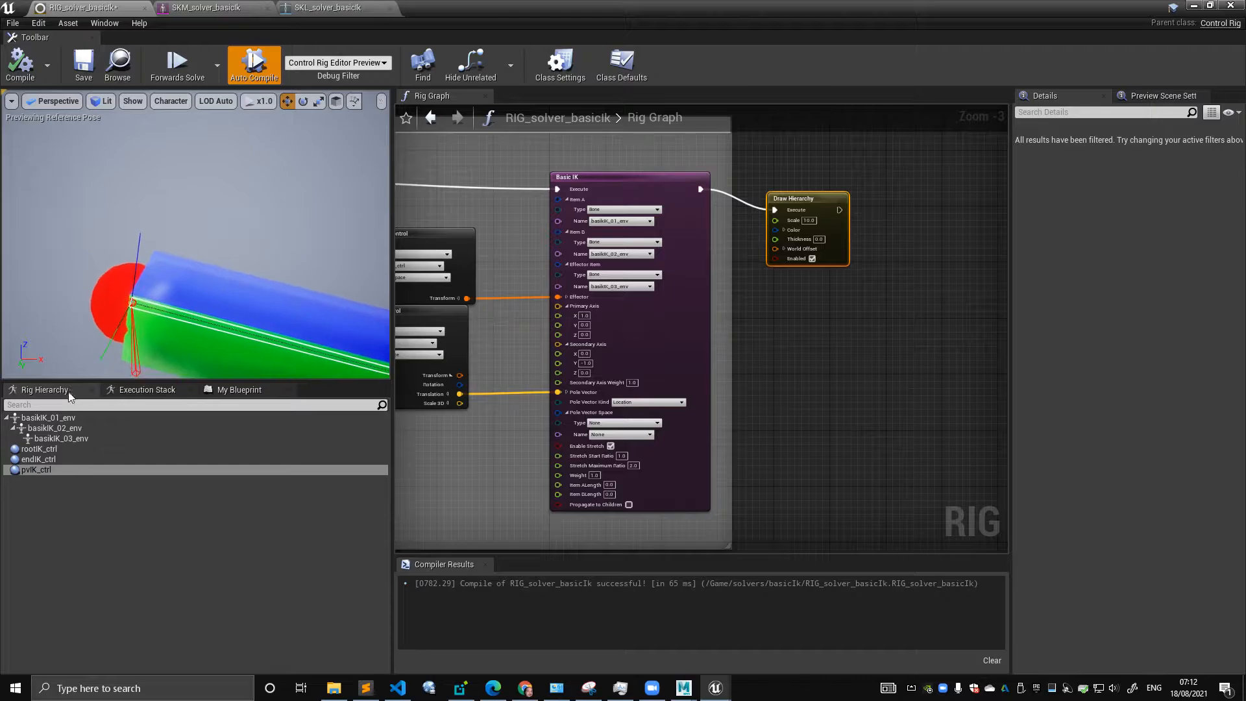
# - Select basikIK_01_env, basikIK_02_env and basikIK_03_env together and inspect their axes along the arm
pyautogui.click(67, 418)
pyautogui.keyDown('ctrl'); pyautogui.click(77, 428); pyautogui.keyUp('ctrl')
pyautogui.keyDown('ctrl'); pyautogui.click(84, 438); pyautogui.keyUp('ctrl')
pyautogui.moveTo(195, 260); pyautogui.dragTo(175, 211, button='right')
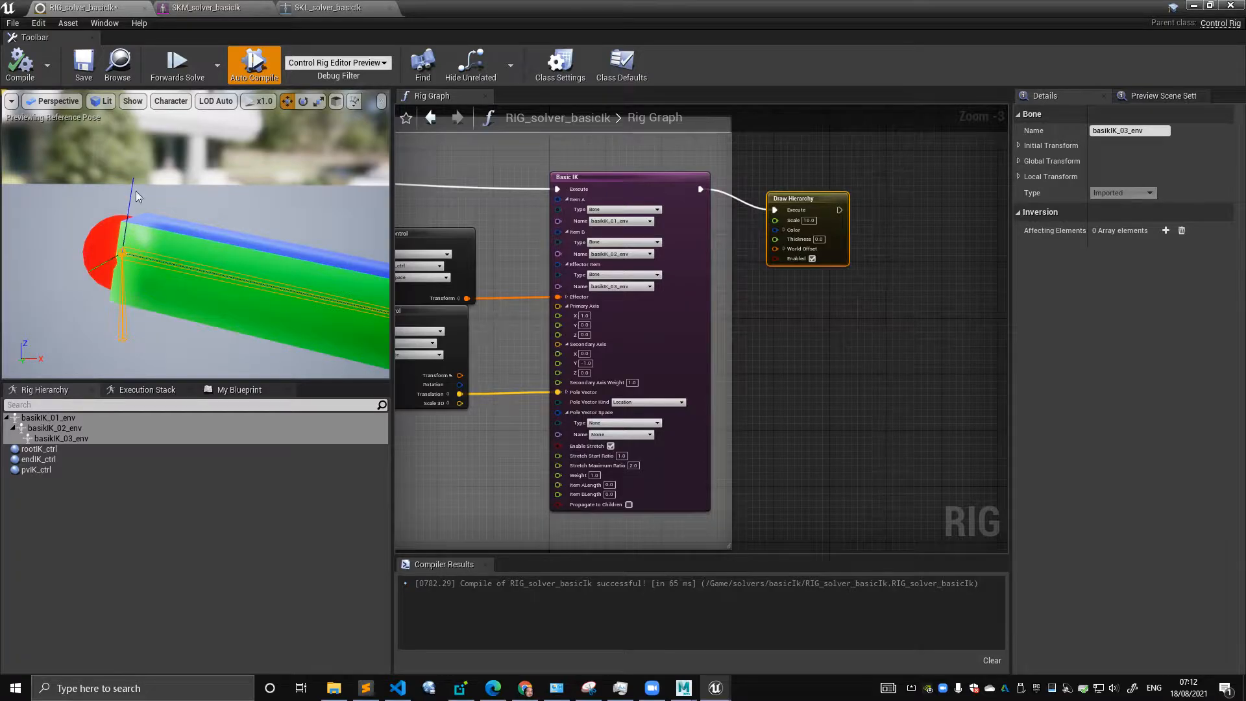
pyautogui.keyDown('alt'); pyautogui.moveTo(177, 273); pyautogui.dragTo(261, 255); pyautogui.keyUp('alt')
pyautogui.keyDown('alt'); pyautogui.moveTo(332, 269); pyautogui.dragTo(182, 259); pyautogui.keyUp('alt')
pyautogui.moveTo(247, 252); pyautogui.dragTo(207, 314, button='right')
pyautogui.moveTo(169, 265); pyautogui.dragTo(92, 276, button='right')
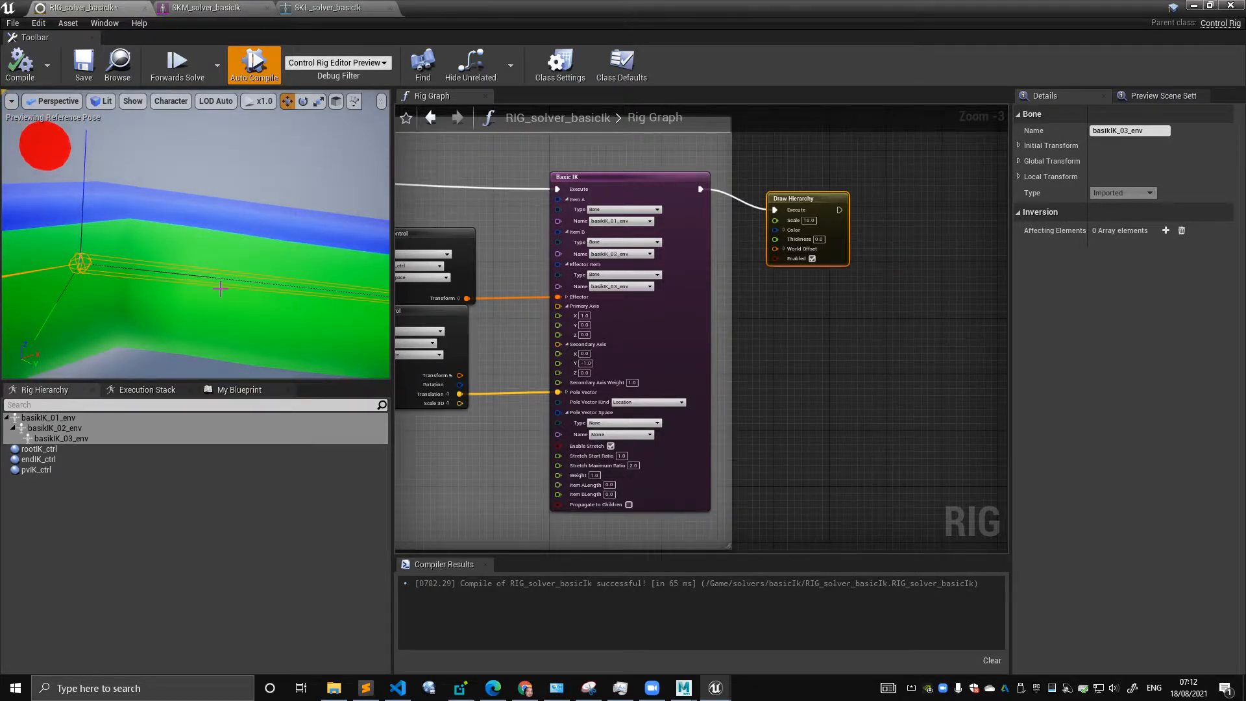
# - Compare the Basic IK node's Primary Axis values with the axis pointing along the bone at the middle joint
pyautogui.click(585, 315)
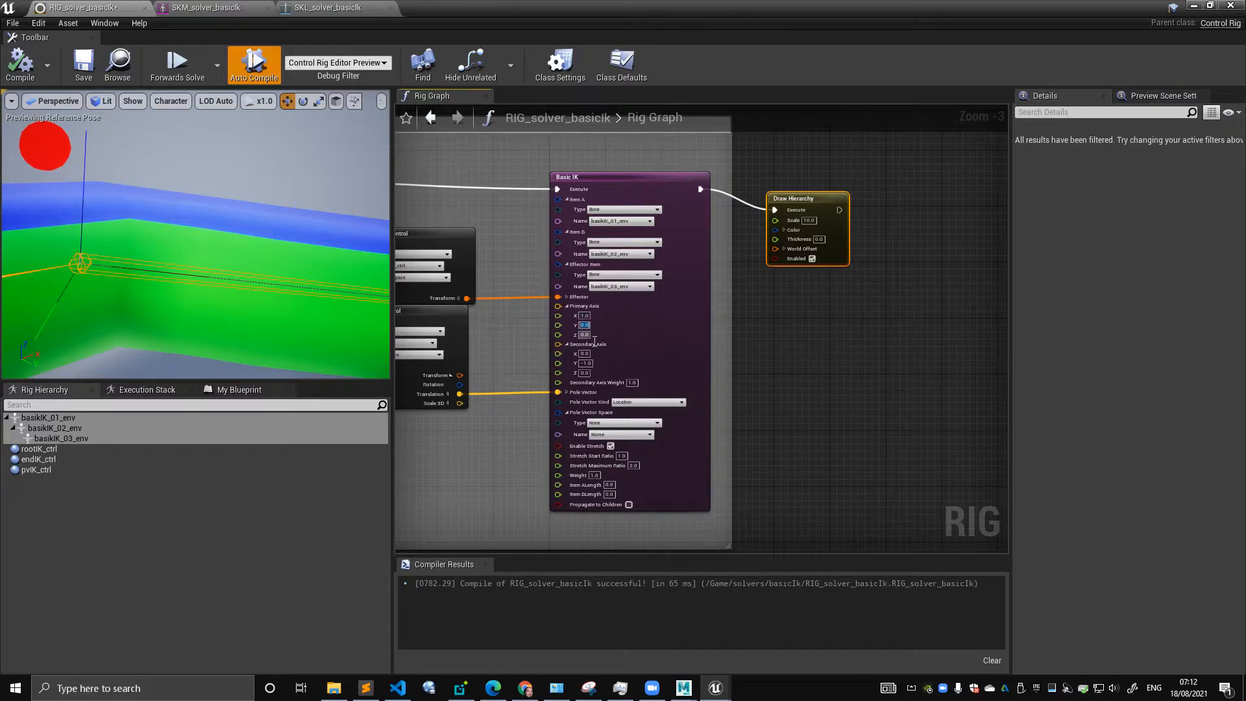
pyautogui.keyDown('alt'); pyautogui.moveTo(81, 263); pyautogui.dragTo(125, 321); pyautogui.keyUp('alt')
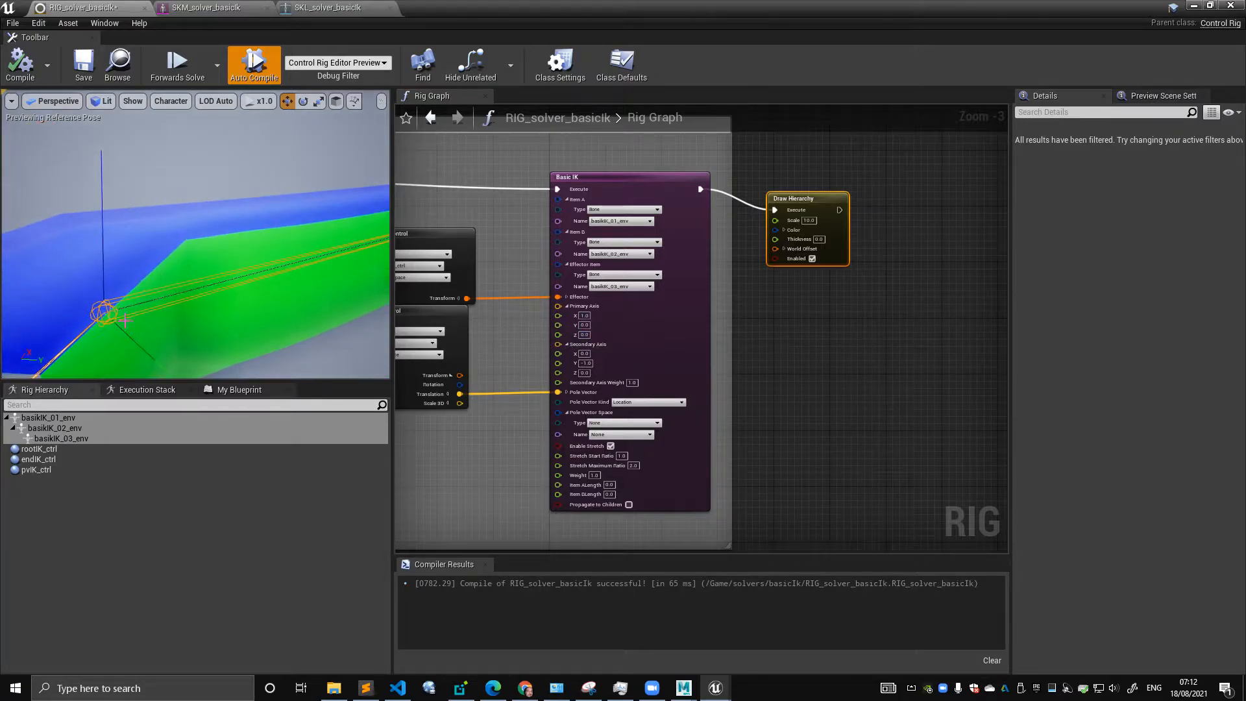
pyautogui.moveTo(683, 319); pyautogui.dragTo(690, 319)
# - Select pvIK_ctrl and move it to about X -6.91, Y -54.56, Z 16.13 above the middle joint
pyautogui.moveTo(149, 169); pyautogui.dragTo(309, 277, button='right')
pyautogui.keyDown('alt'); pyautogui.moveTo(314, 230); pyautogui.dragTo(170, 267); pyautogui.keyUp('alt')
pyautogui.keyDown('alt'); pyautogui.moveTo(246, 258); pyautogui.dragTo(156, 265); pyautogui.keyUp('alt')
pyautogui.scroll(5, 195, 234)
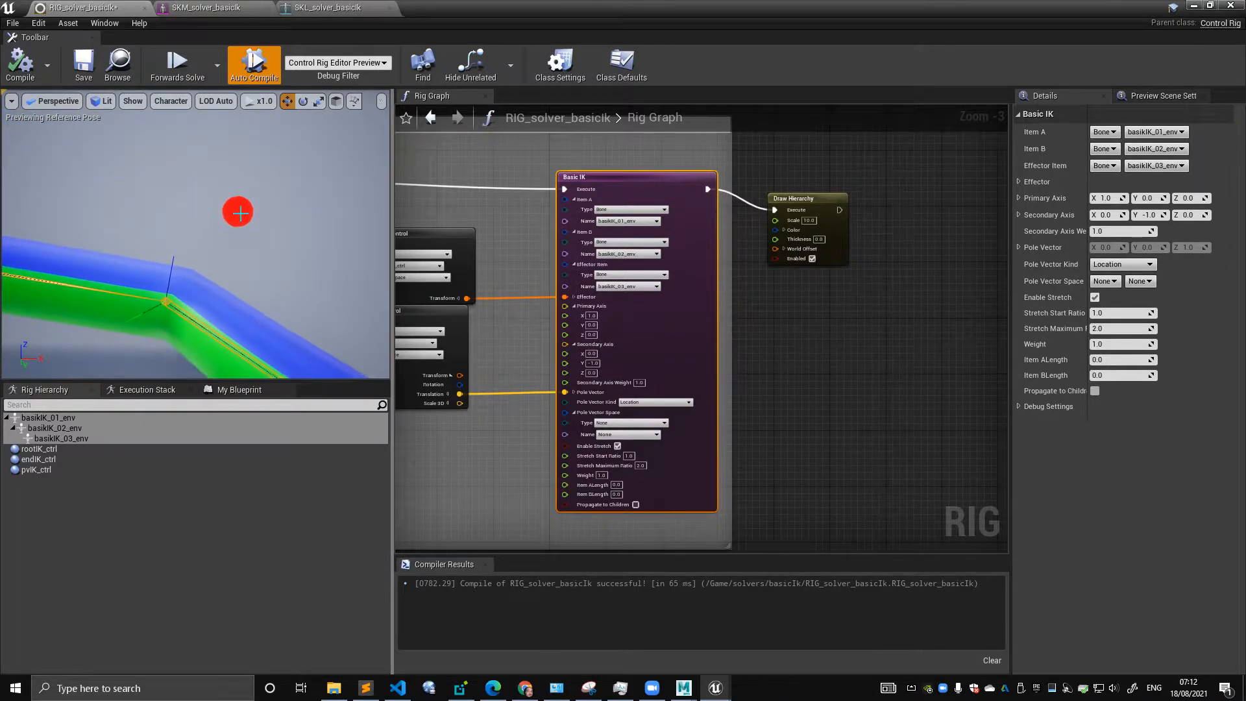
pyautogui.click(236, 208)
pyautogui.moveTo(256, 217); pyautogui.dragTo(254, 258)
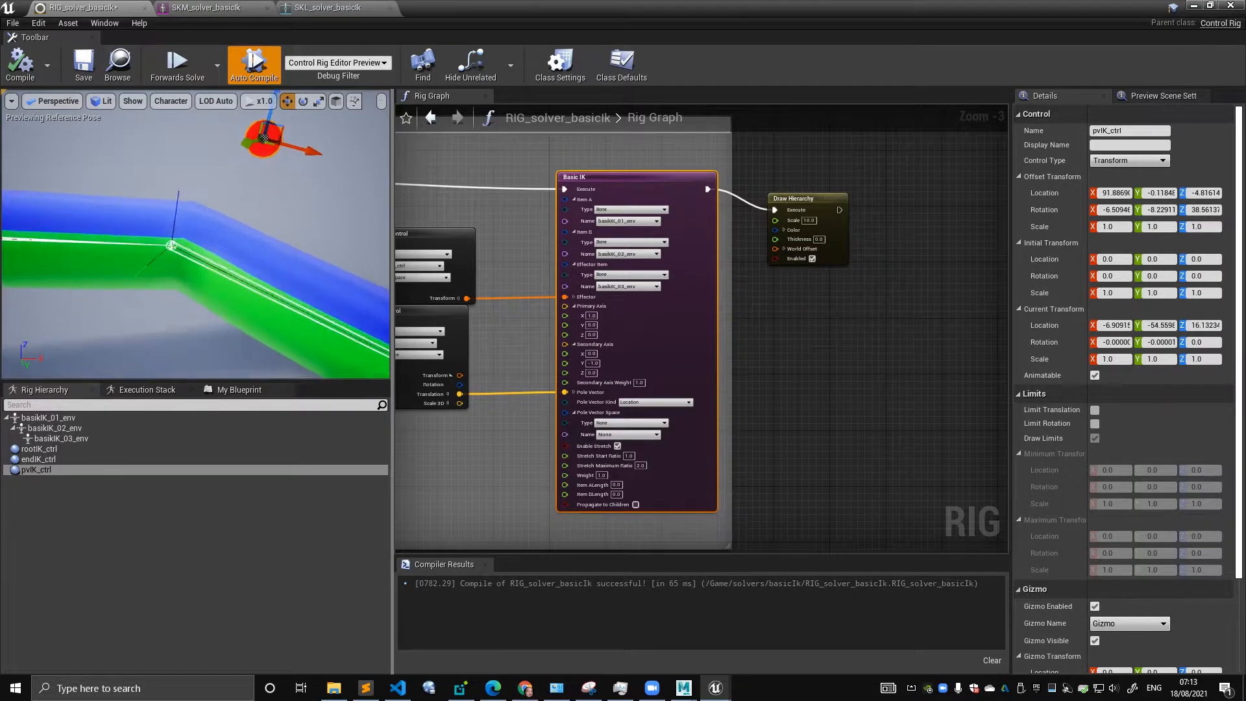
# - Examine the middle joint's Y axis relative to pvIK_ctrl and compare it with the Basic IK node's Secondary Axis Y value
pyautogui.scroll(3, 255, 259)
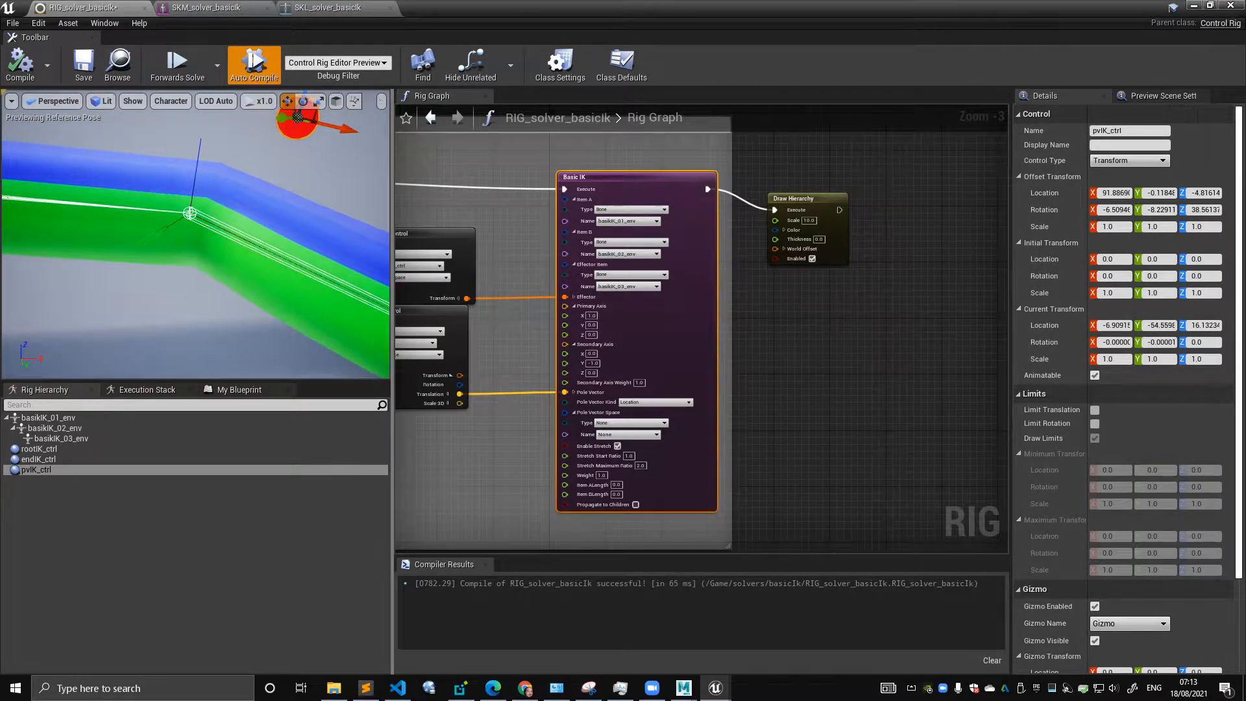
pyautogui.scroll(5, 173, 246)
pyautogui.keyDown('alt'); pyautogui.moveTo(236, 239); pyautogui.dragTo(296, 230); pyautogui.keyUp('alt')
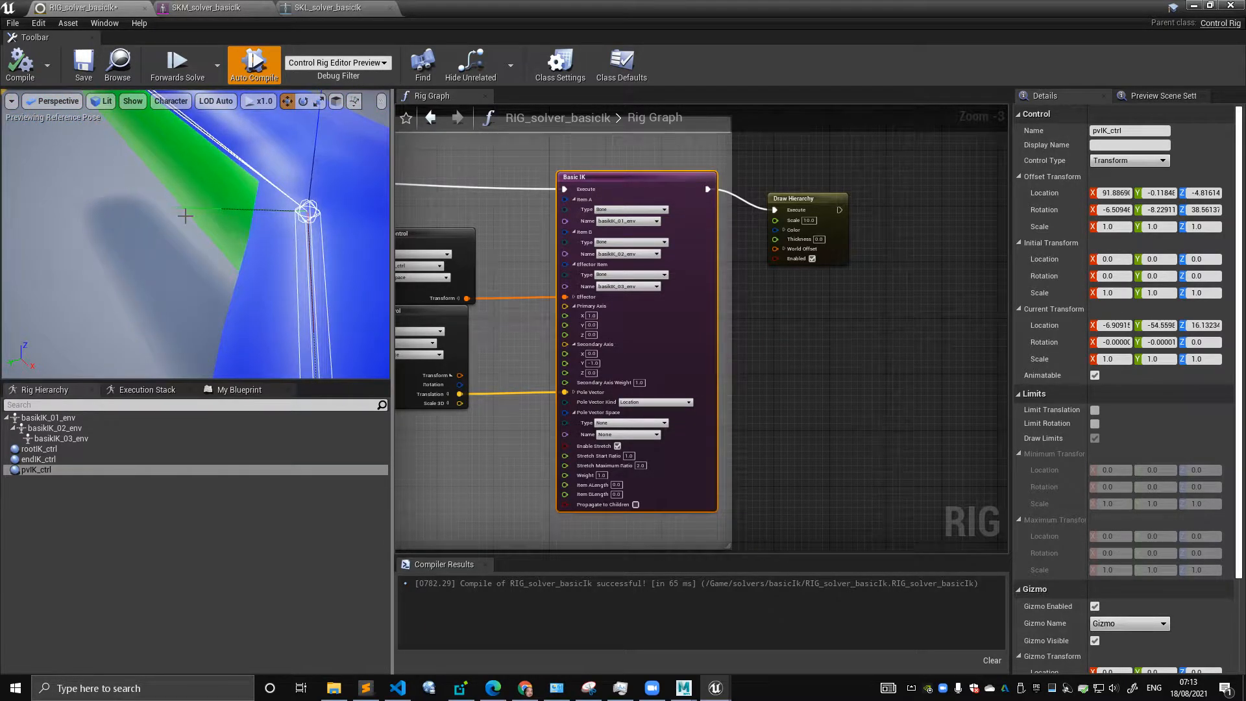
pyautogui.keyDown('alt'); pyautogui.moveTo(197, 221); pyautogui.dragTo(292, 182); pyautogui.keyUp('alt')
pyautogui.moveTo(144, 280); pyautogui.dragTo(203, 305, button='right')
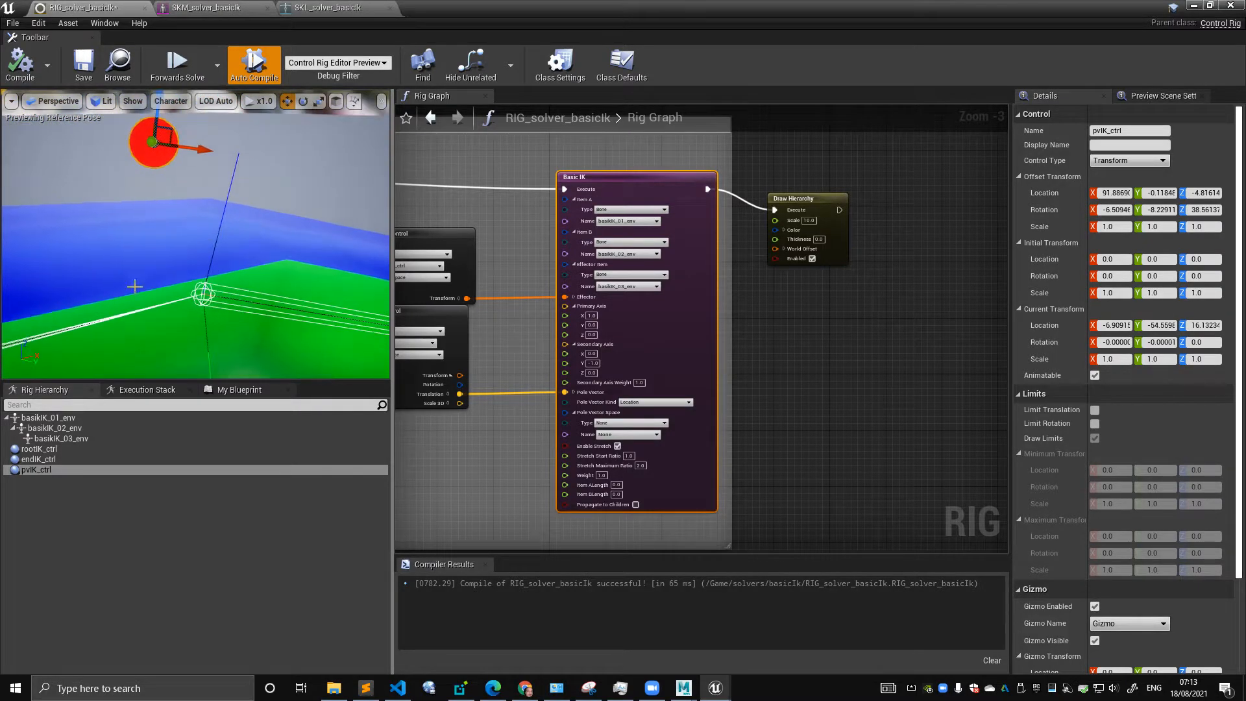
pyautogui.keyDown('alt'); pyautogui.moveTo(212, 298); pyautogui.dragTo(175, 241); pyautogui.keyUp('alt')
pyautogui.click(597, 365)
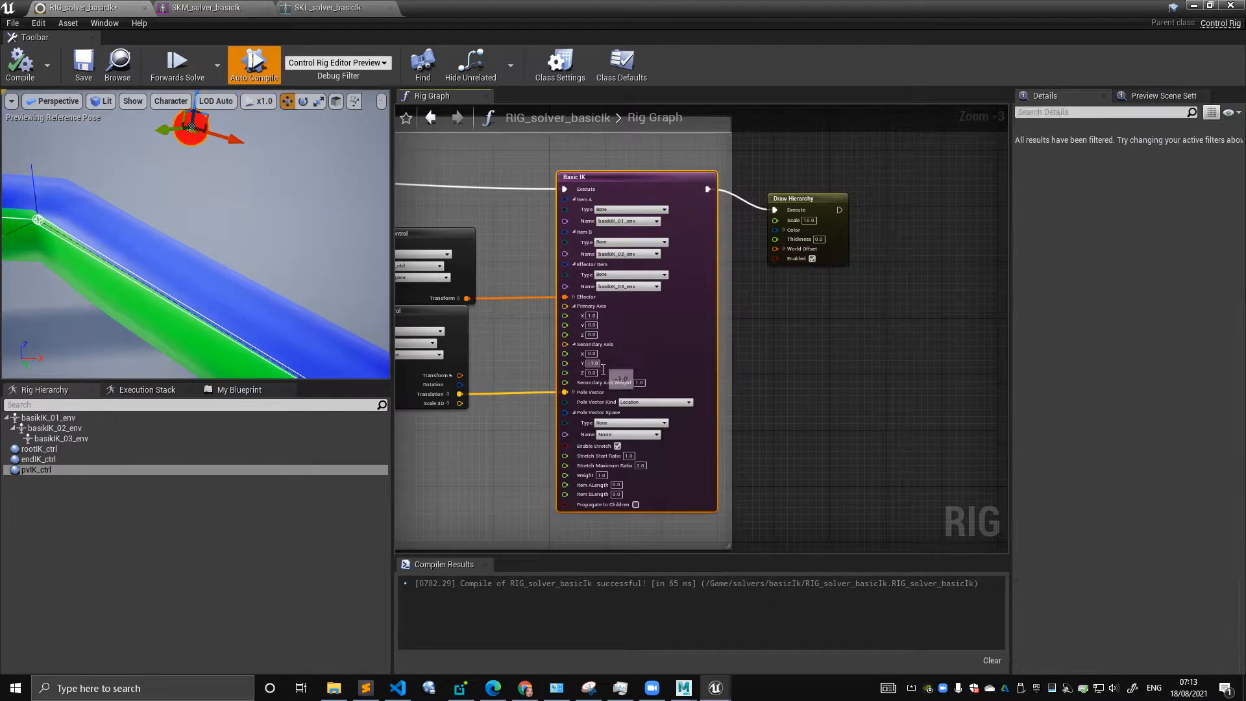
# - Move endIK_ctrl and rootIK_ctrl in the preview to test how both ends of the arm follow
pyautogui.keyDown('alt'); pyautogui.moveTo(323, 265); pyautogui.dragTo(364, 267); pyautogui.keyUp('alt')
pyautogui.keyDown('alt'); pyautogui.moveTo(363, 268); pyautogui.dragTo(266, 284, button='right'); pyautogui.keyUp('alt')
pyautogui.keyDown('alt'); pyautogui.moveTo(267, 284); pyautogui.dragTo(287, 286, button='middle'); pyautogui.keyUp('alt')
pyautogui.moveTo(494, 169); pyautogui.dragTo(819, 166, button='right')
pyautogui.scroll(-2, 641, 227)
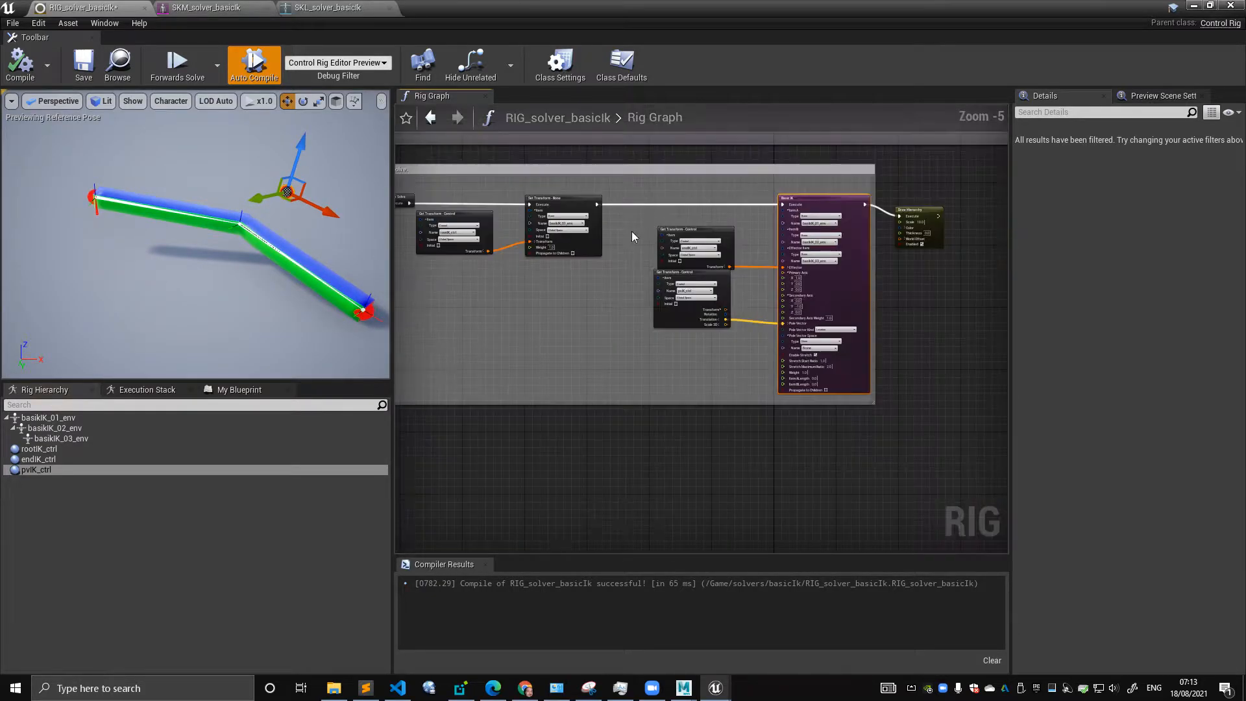
pyautogui.moveTo(641, 232); pyautogui.dragTo(746, 246, button='right')
pyautogui.scroll(2, 718, 281)
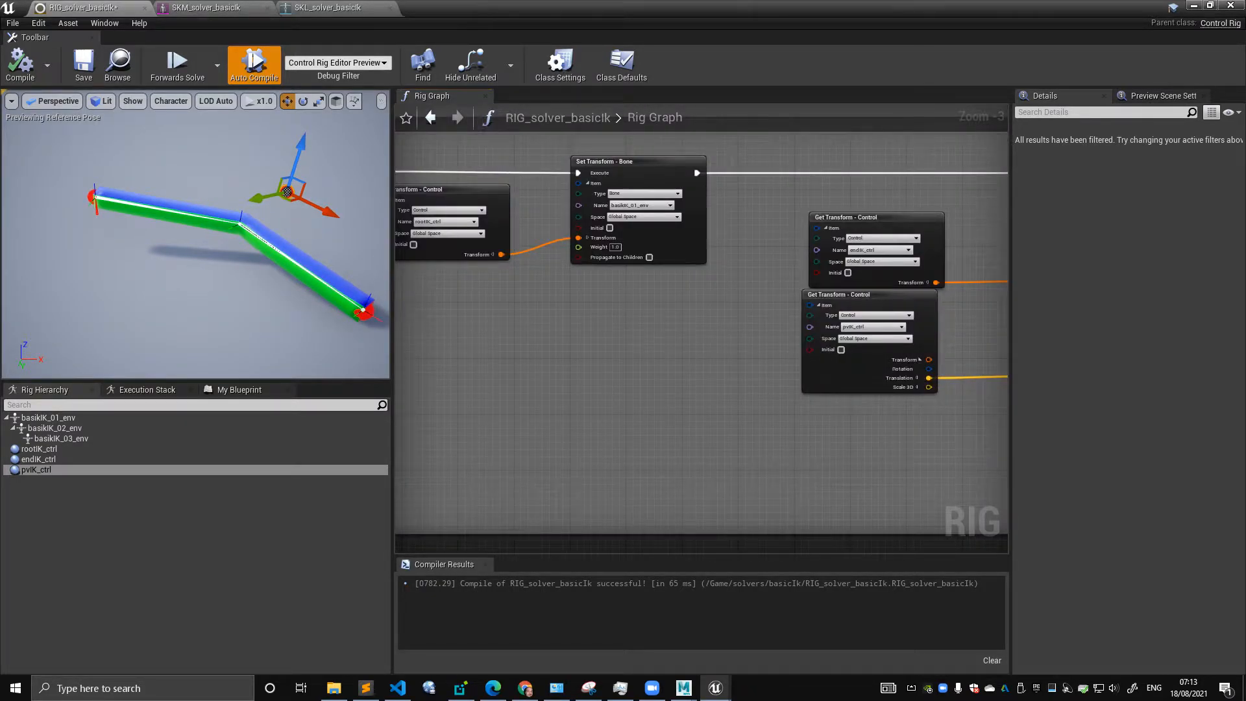
pyautogui.click(363, 310)
pyautogui.moveTo(358, 313); pyautogui.dragTo(332, 254)
pyautogui.click(95, 197)
pyautogui.moveTo(94, 197)
pyautogui.mouseDown()
pyautogui.moveTo(69, 172)
pyautogui.moveTo(76, 192)
pyautogui.mouseUp()
# - Disconnect the Setup Event node from the Set Control Offset node of rootIK_ctrl and compile the rig
pyautogui.moveTo(533, 158); pyautogui.dragTo(592, 360, button='right')
pyautogui.scroll(-4, 592, 358)
pyautogui.scroll(3, 514, 459)
pyautogui.moveTo(513, 265); pyautogui.dragTo(469, 372, button='right')
pyautogui.scroll(2, 468, 372)
pyautogui.keyDown('ctrl'); pyautogui.moveTo(516, 257); pyautogui.dragTo(547, 247); pyautogui.keyUp('ctrl')
pyautogui.click(547, 239)
pyautogui.click(15, 67)
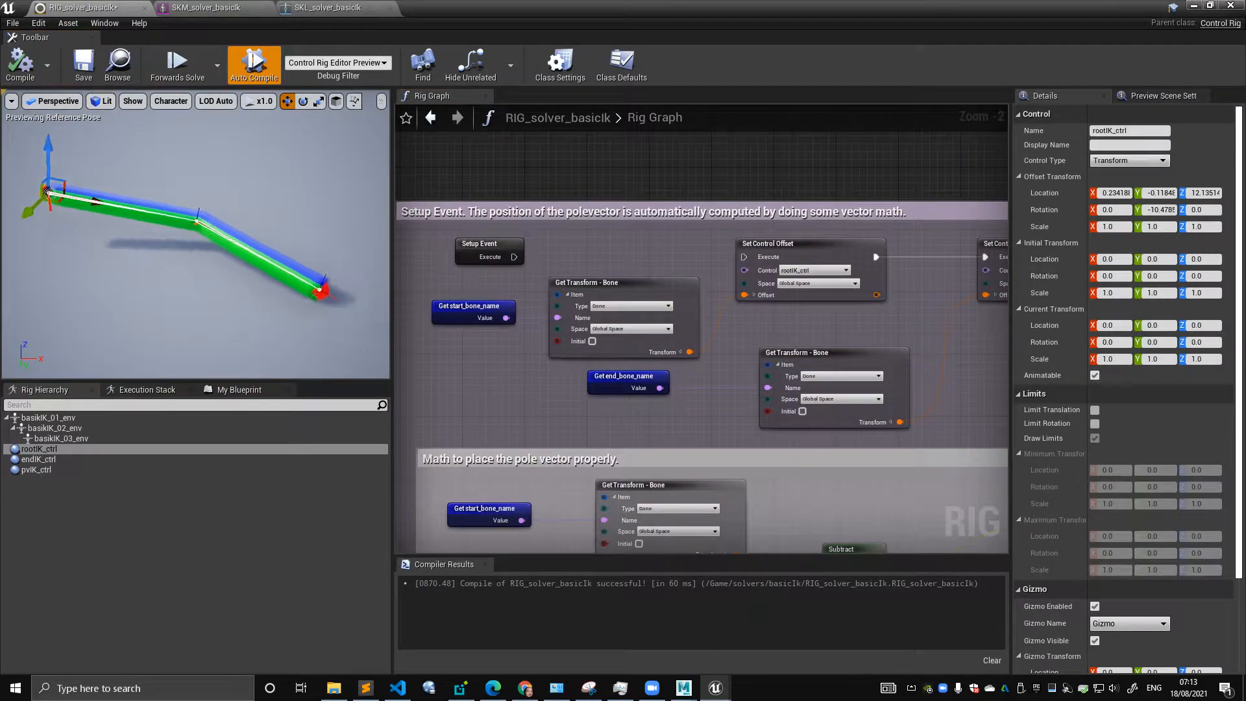
# - Move rootIK_ctrl to about X -0.98, Y -1.47, Z -0.07 as a test and recompile the rig
pyautogui.moveTo(100, 224); pyautogui.dragTo(214, 222, button='right')
pyautogui.click(75, 452)
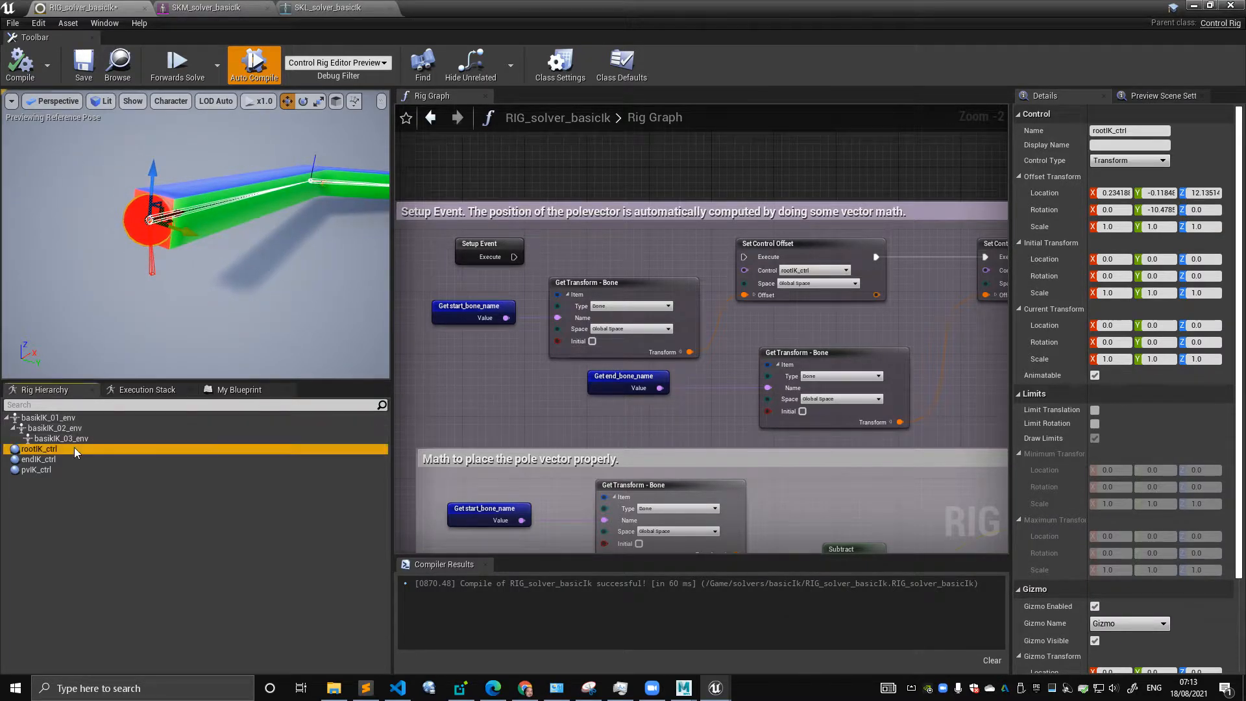
pyautogui.moveTo(150, 220)
pyautogui.mouseDown()
pyautogui.moveTo(101, 223)
pyautogui.moveTo(135, 219)
pyautogui.mouseUp()
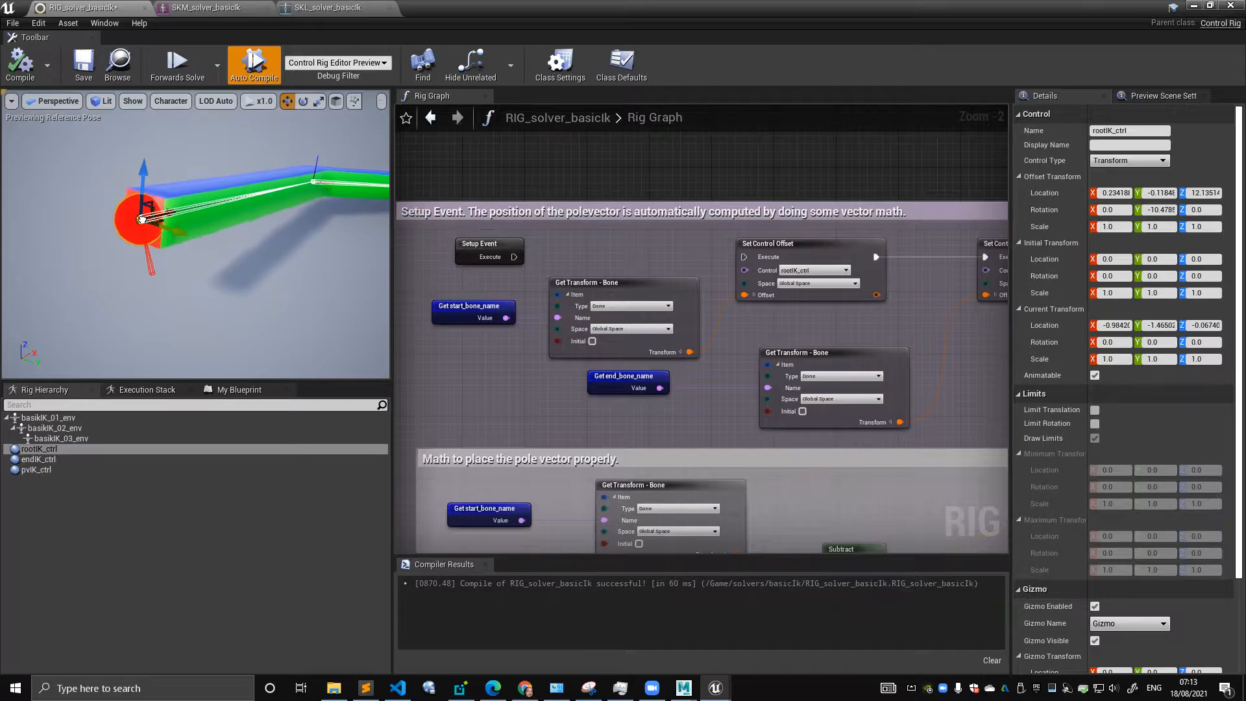
pyautogui.click(20, 65)
# - Disconnect the Forwards Solve node from the Set Transform node of basikIK_01_env and compile the rig
pyautogui.moveTo(471, 345); pyautogui.dragTo(540, 247, button='right')
pyautogui.scroll(-3, 540, 247)
pyautogui.moveTo(555, 351); pyautogui.dragTo(532, 150, button='right')
pyautogui.moveTo(544, 371); pyautogui.dragTo(527, 281, button='right')
pyautogui.scroll(3, 526, 287)
pyautogui.keyDown('ctrl'); pyautogui.moveTo(490, 305); pyautogui.dragTo(526, 293); pyautogui.keyUp('ctrl')
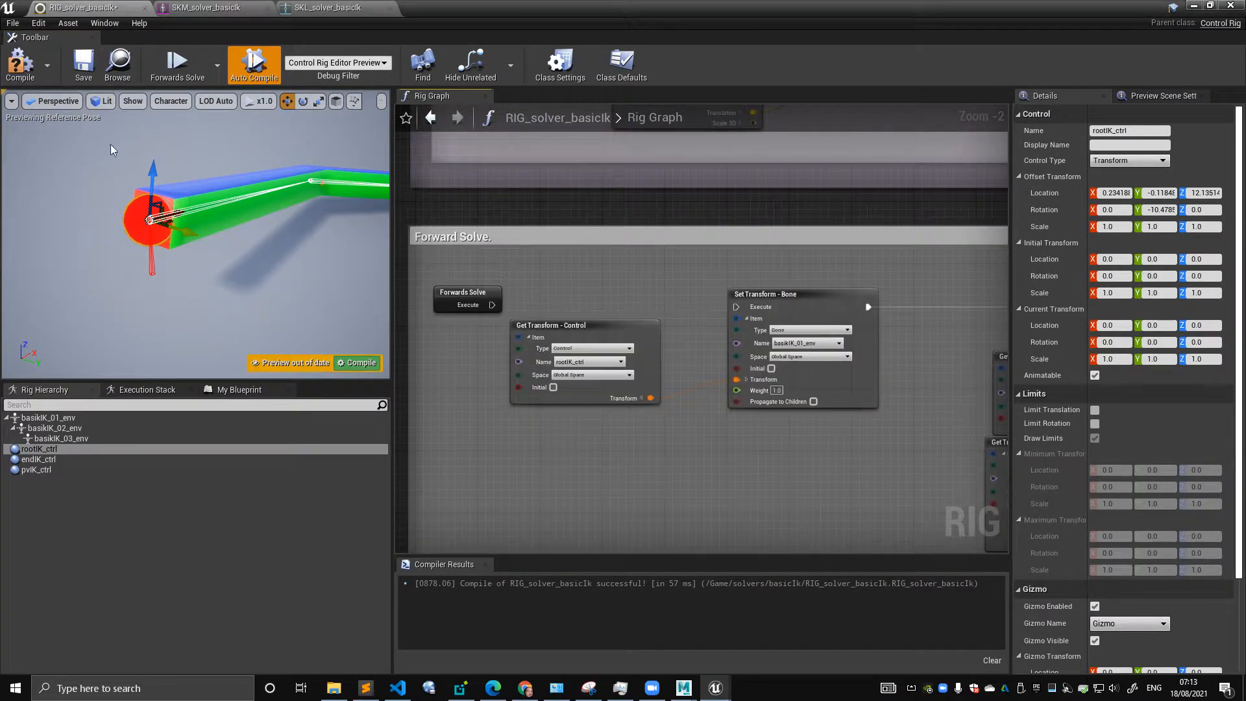
pyautogui.click(20, 64)
# - Nudge rootIK_ctrl in the preview and try setting its initial transform from the closest bone
pyautogui.moveTo(158, 225); pyautogui.dragTo(166, 252)
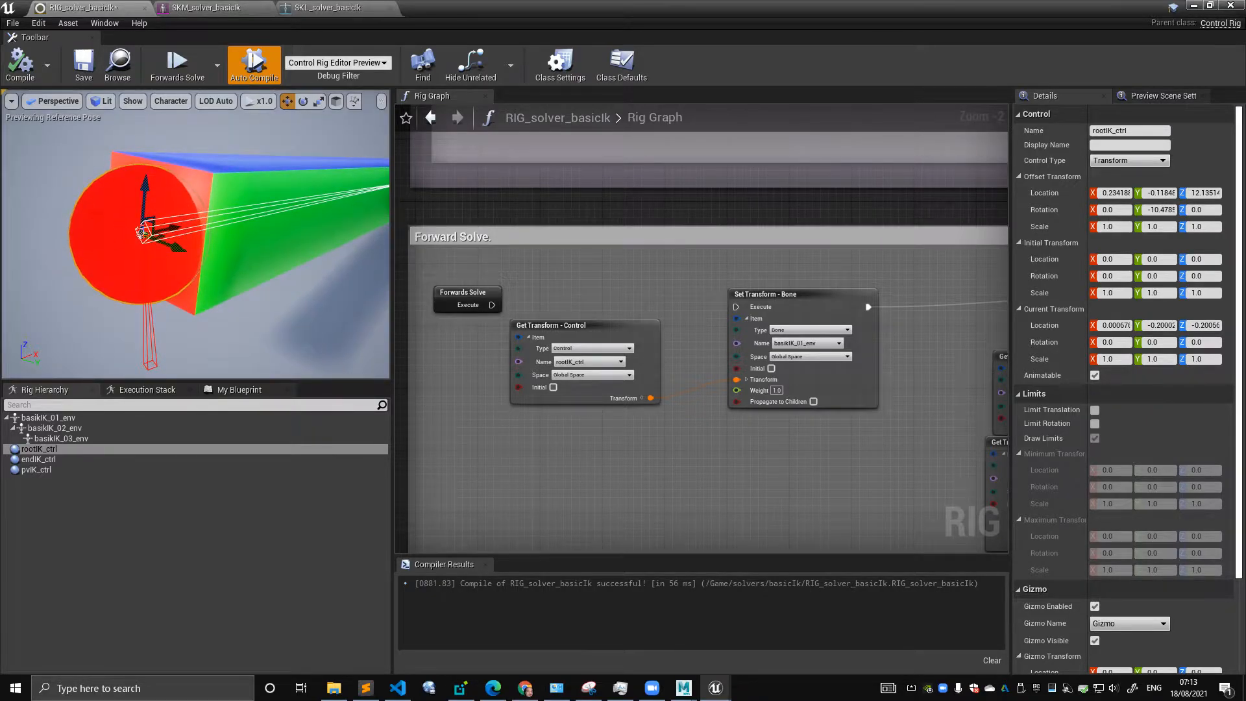
pyautogui.rightClick(113, 227)
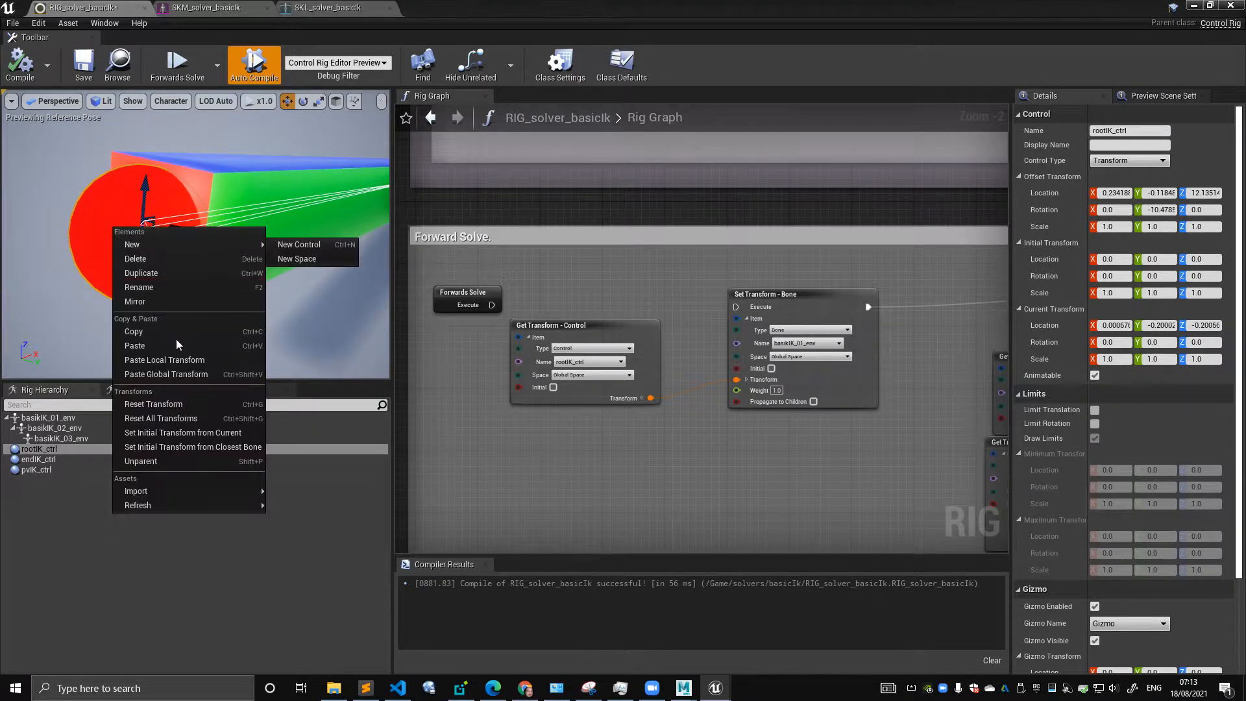
pyautogui.click(198, 446)
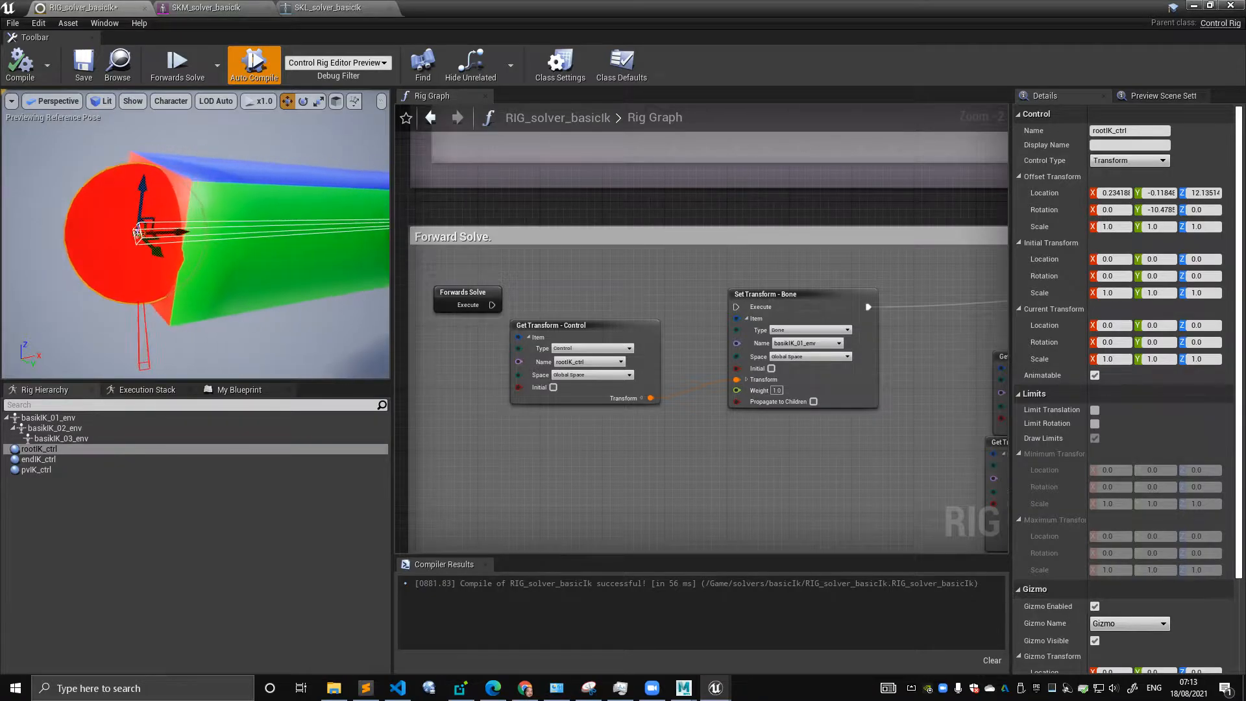
# - Inspect the arm around its root joint, shift rootIK_ctrl slightly as a test and recompile the rig
pyautogui.moveTo(194, 234); pyautogui.dragTo(247, 263, button='right')
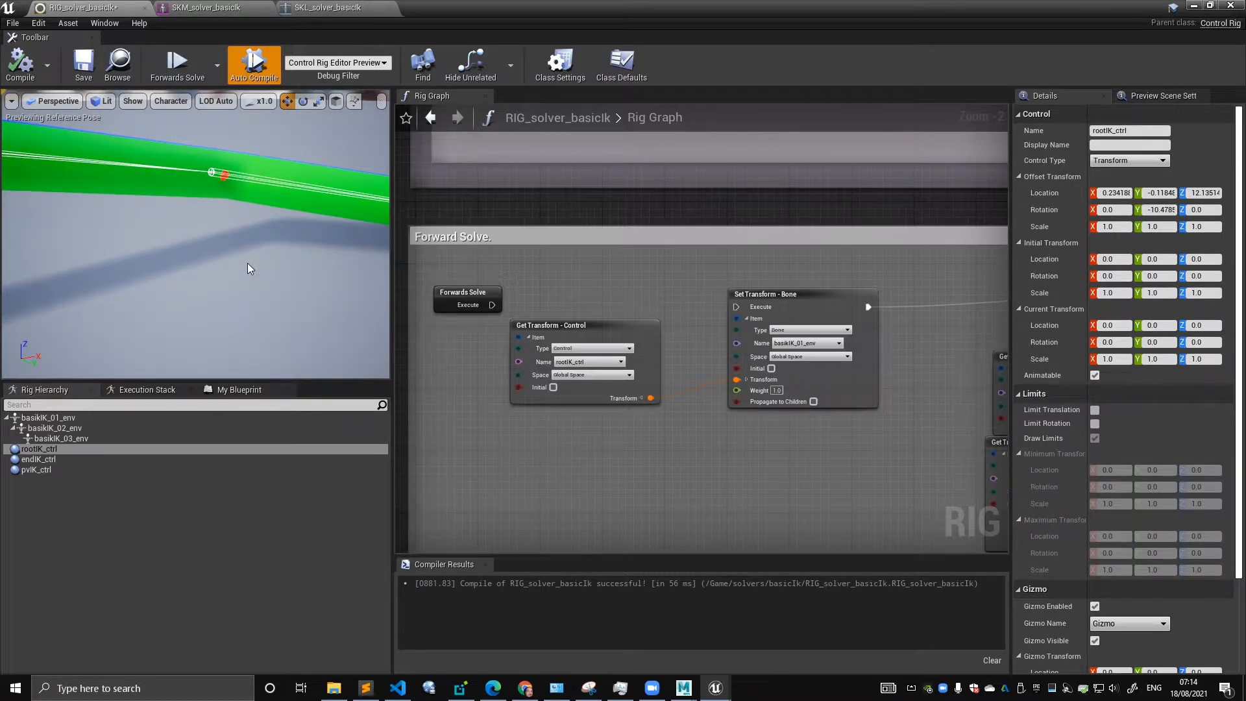
pyautogui.moveTo(204, 250)
pyautogui.mouseDown(button='right')
pyautogui.moveTo(178, 210)
pyautogui.moveTo(189, 234)
pyautogui.moveTo(221, 236)
pyautogui.moveTo(174, 233)
pyautogui.moveTo(225, 224)
pyautogui.moveTo(225, 267)
pyautogui.moveTo(234, 250)
pyautogui.moveTo(259, 252)
pyautogui.moveTo(197, 246)
pyautogui.mouseUp(button='right')
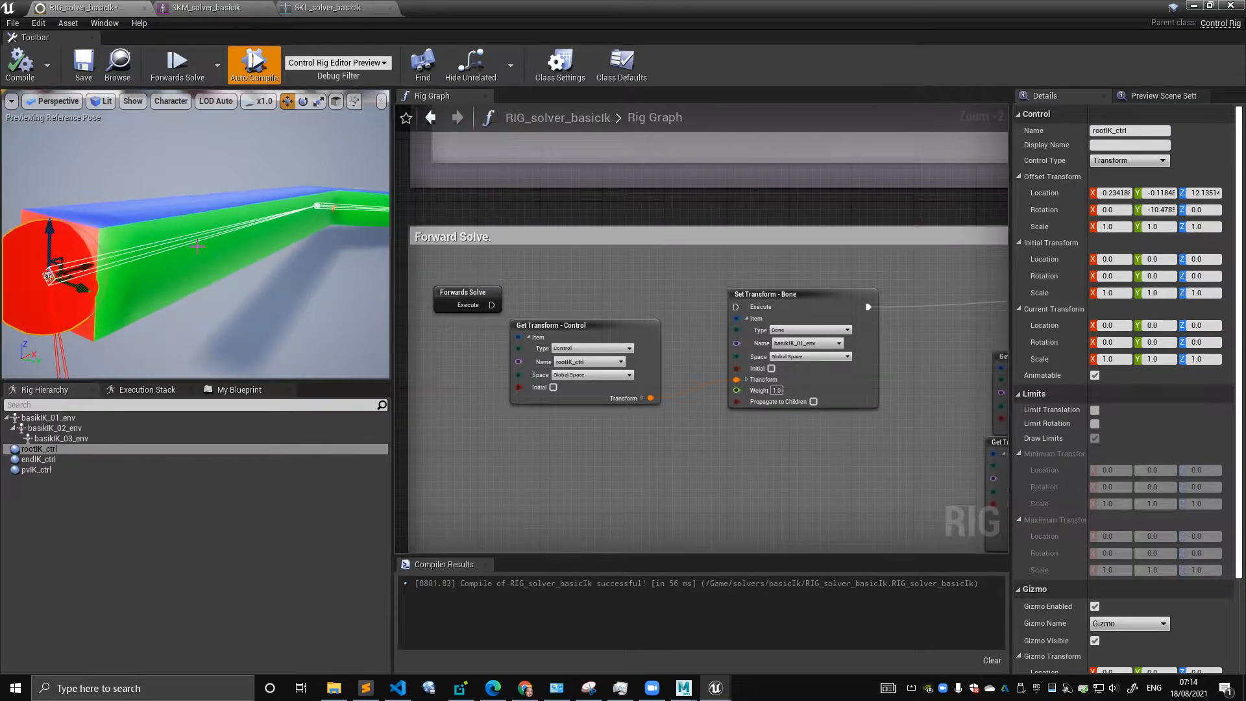
pyautogui.moveTo(459, 240); pyautogui.dragTo(491, 241, button='right')
pyautogui.moveTo(183, 279)
pyautogui.mouseDown(button='right')
pyautogui.moveTo(78, 292)
pyautogui.moveTo(182, 280)
pyautogui.mouseUp(button='right')
pyautogui.moveTo(104, 243); pyautogui.dragTo(74, 238)
pyautogui.click(20, 64)
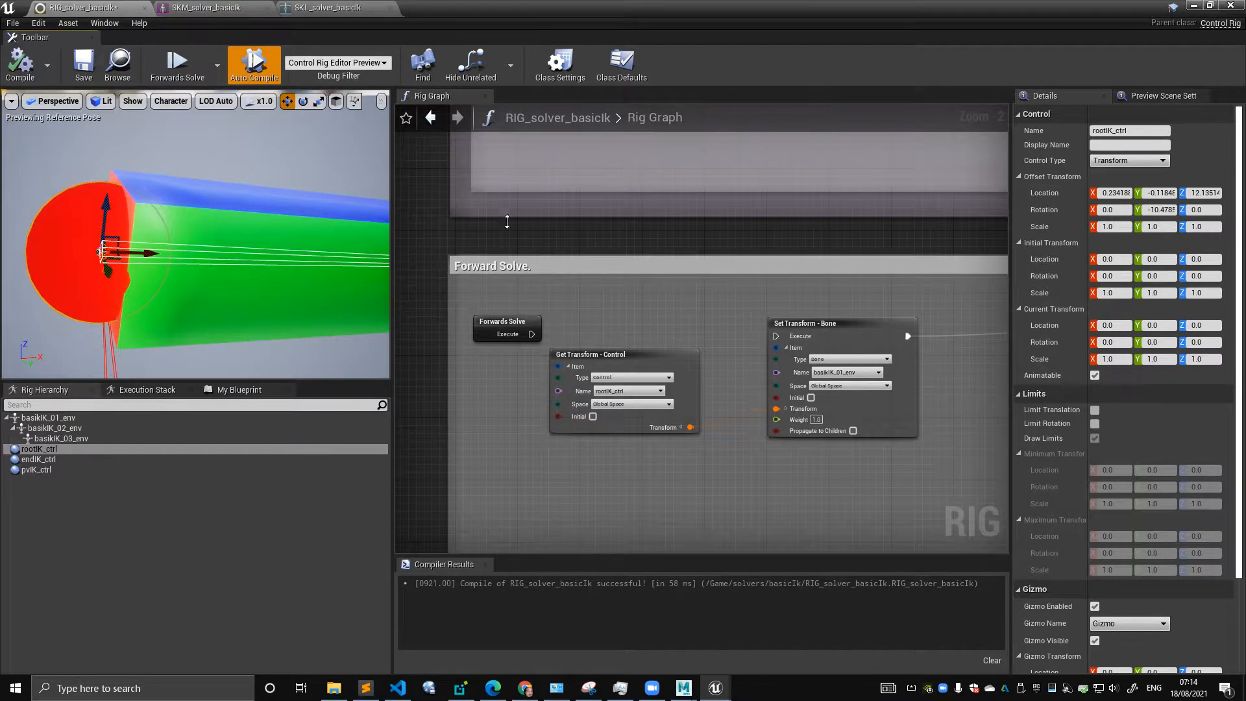
# - Reconnect the Setup Event node's Execute output to the Set Control Offset node of rootIK_ctrl
pyautogui.scroll(-3, 605, 299)
pyautogui.scroll(2, 621, 271)
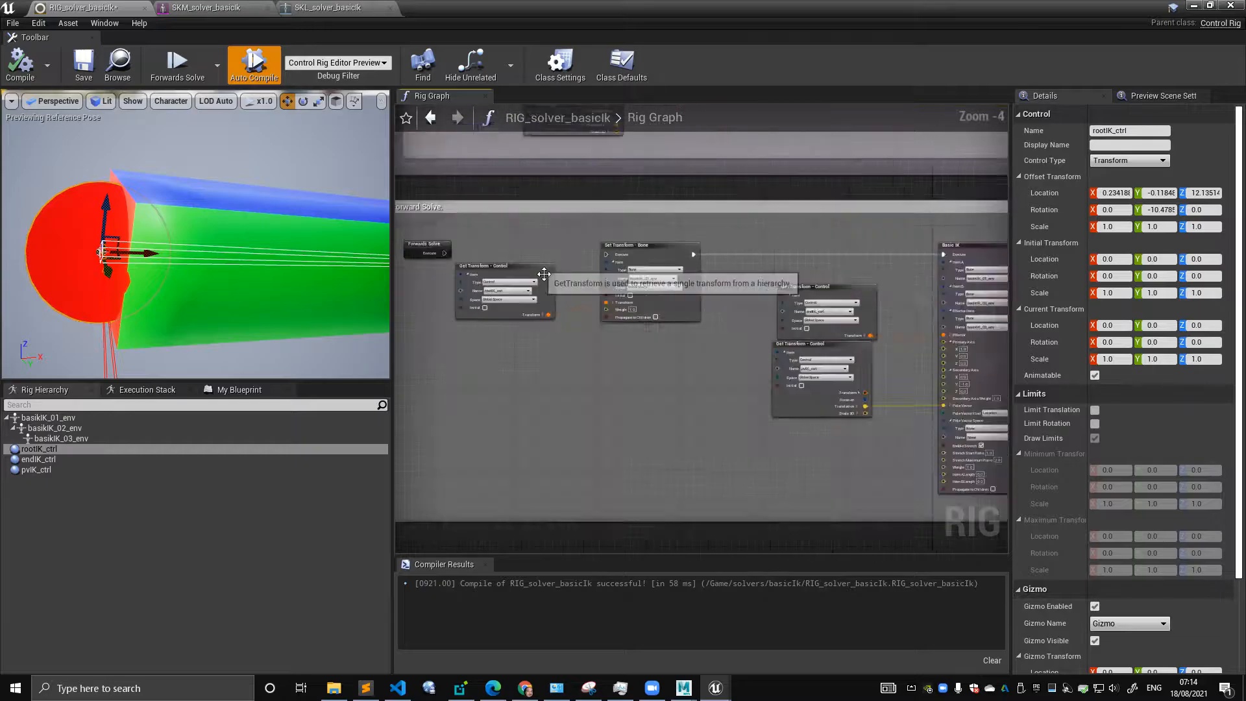
pyautogui.moveTo(432, 249); pyautogui.dragTo(493, 244)
pyautogui.moveTo(458, 206); pyautogui.dragTo(629, 303, button='right')
pyautogui.scroll(-2, 598, 261)
pyautogui.moveTo(590, 245); pyautogui.dragTo(566, 357, button='right')
pyautogui.moveTo(554, 212)
pyautogui.mouseDown(button='right')
pyautogui.moveTo(536, 359)
pyautogui.moveTo(554, 341)
pyautogui.mouseUp(button='right')
pyautogui.scroll(3, 553, 341)
pyautogui.scroll(2, 544, 271)
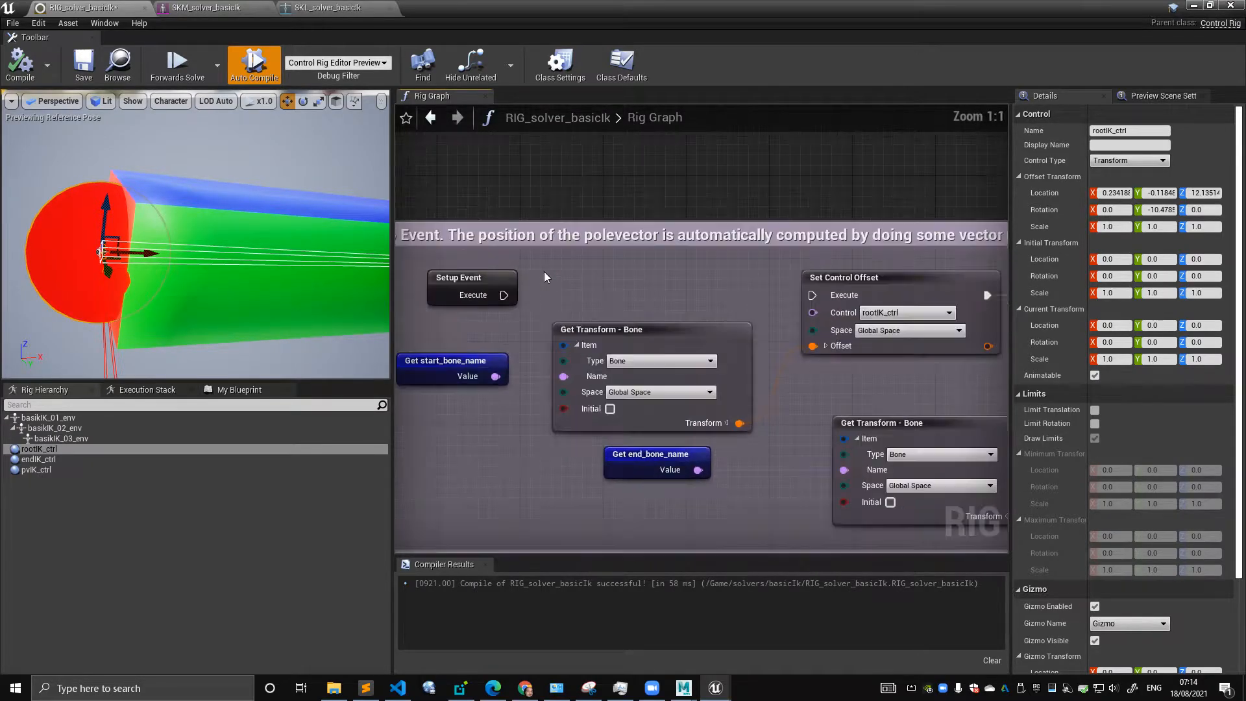
pyautogui.moveTo(503, 295); pyautogui.dragTo(812, 295)
# - Examine how the Get Transform and Set Control Offset nodes place rootIK_ctrl and endIK_ctrl at the two ends of the arm
pyautogui.click(676, 334)
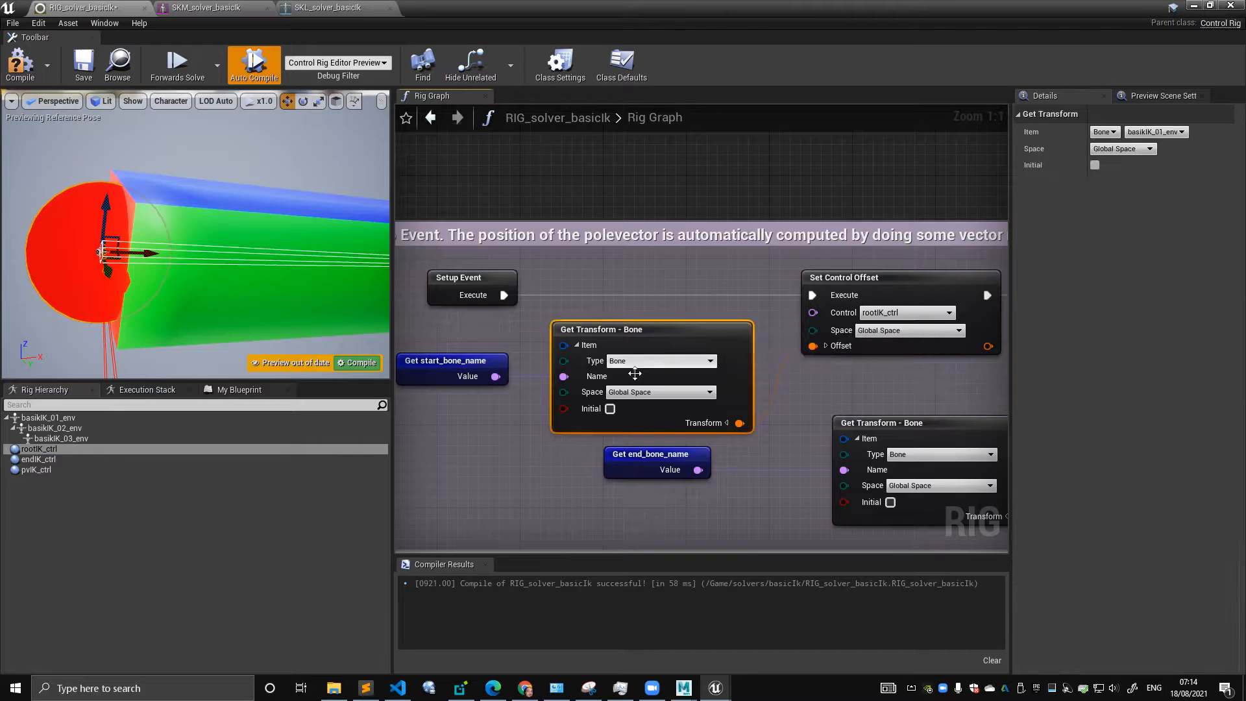
pyautogui.moveTo(668, 301); pyautogui.dragTo(587, 258, button='right')
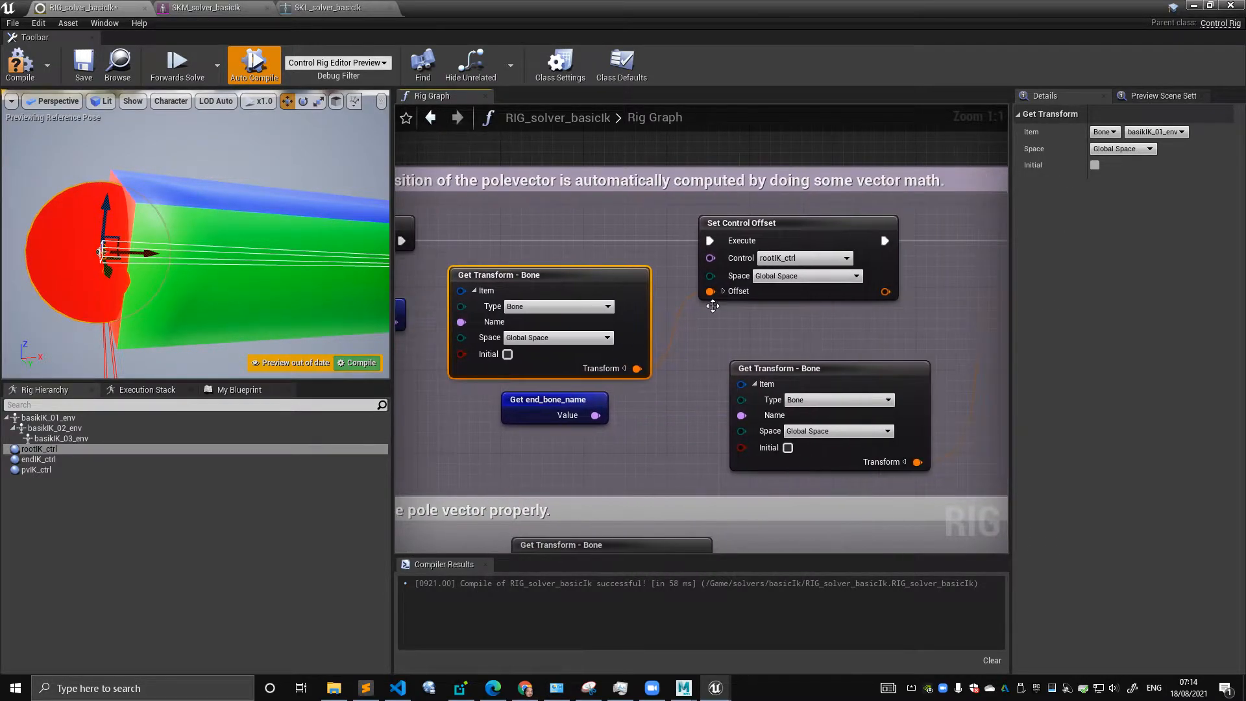
pyautogui.moveTo(713, 305); pyautogui.dragTo(590, 344, button='right')
pyautogui.moveTo(512, 324); pyautogui.dragTo(449, 325, button='right')
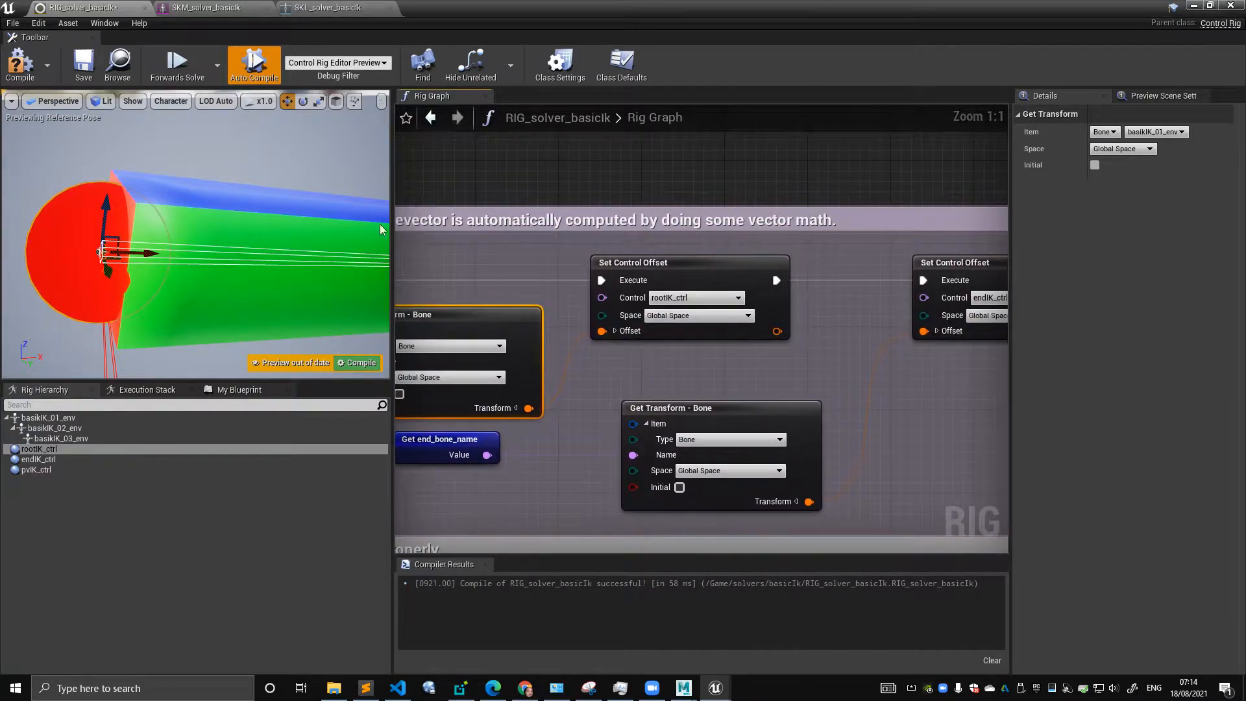
pyautogui.click(652, 280)
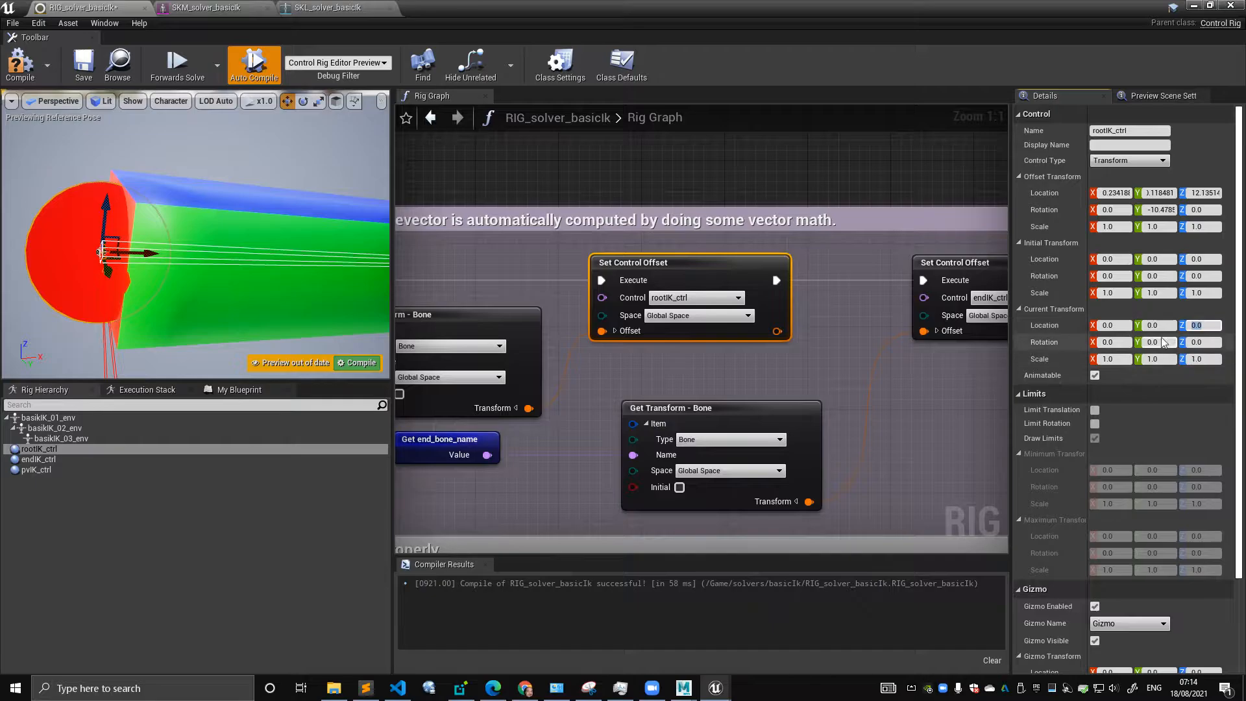
pyautogui.moveTo(287, 216); pyautogui.dragTo(272, 204, button='right')
pyautogui.moveTo(786, 359); pyautogui.dragTo(630, 298, button='right')
pyautogui.click(610, 354)
pyautogui.moveTo(766, 281); pyautogui.dragTo(715, 288, button='right')
pyautogui.click(784, 225)
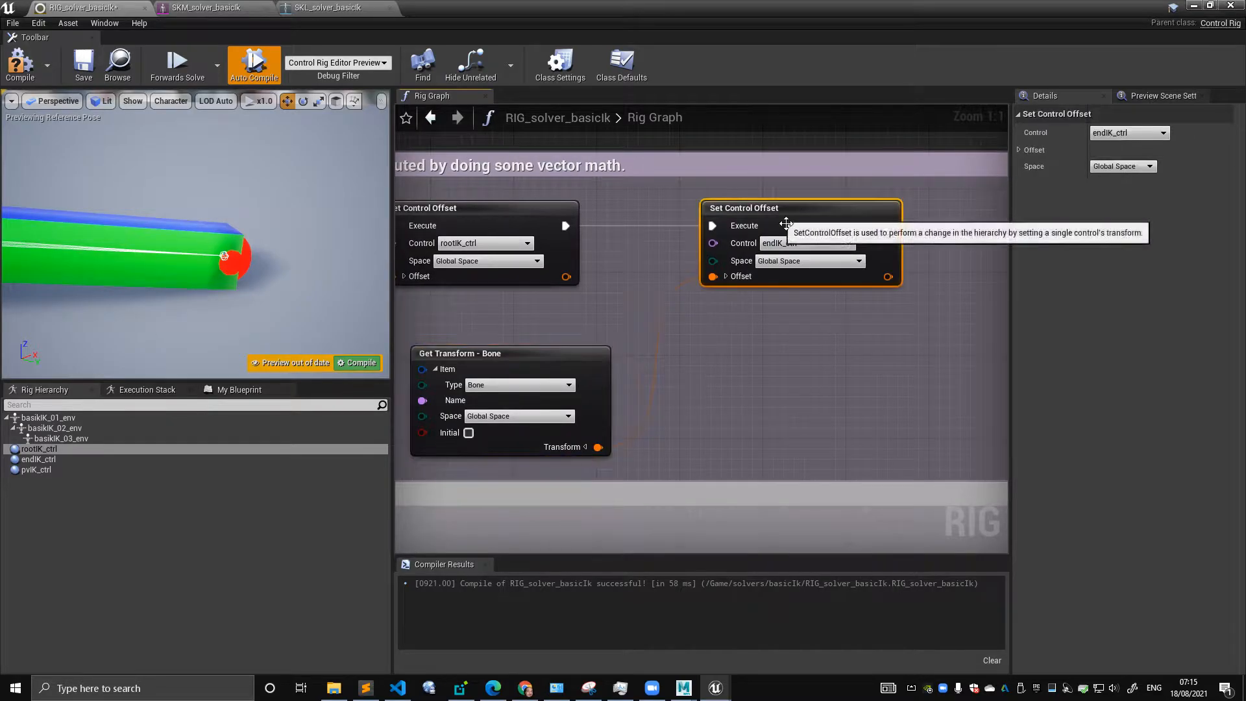
pyautogui.click(242, 265)
pyautogui.moveTo(540, 324); pyautogui.dragTo(616, 321, button='right')
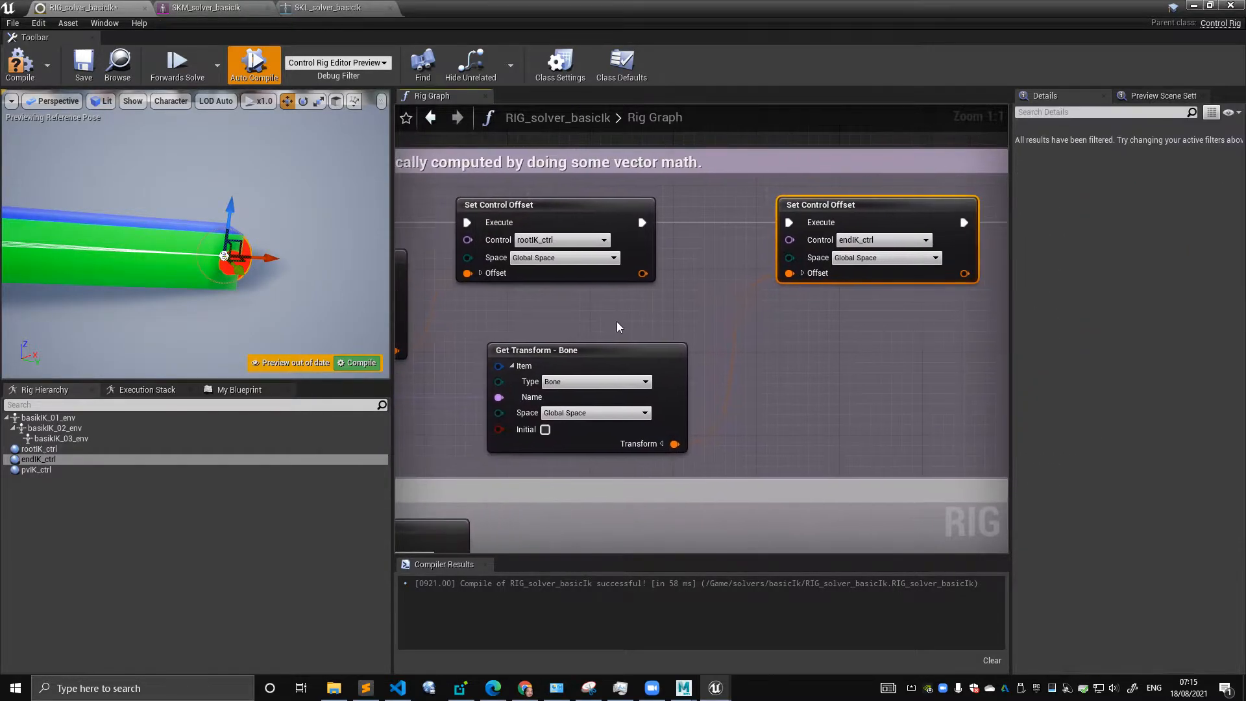
# - Disconnect the two Get Transform nodes from the Offset inputs of the rootIK_ctrl and endIK_ctrl Set Control Offset nodes
pyautogui.scroll(-1, 617, 321)
pyautogui.moveTo(457, 333); pyautogui.dragTo(703, 313, button='right')
pyautogui.scroll(-2, 735, 329)
pyautogui.scroll(1, 734, 313)
pyautogui.moveTo(508, 299); pyautogui.dragTo(587, 352, button='right')
pyautogui.scroll(2, 546, 311)
pyautogui.click(656, 195)
pyautogui.scroll(-3, 587, 352)
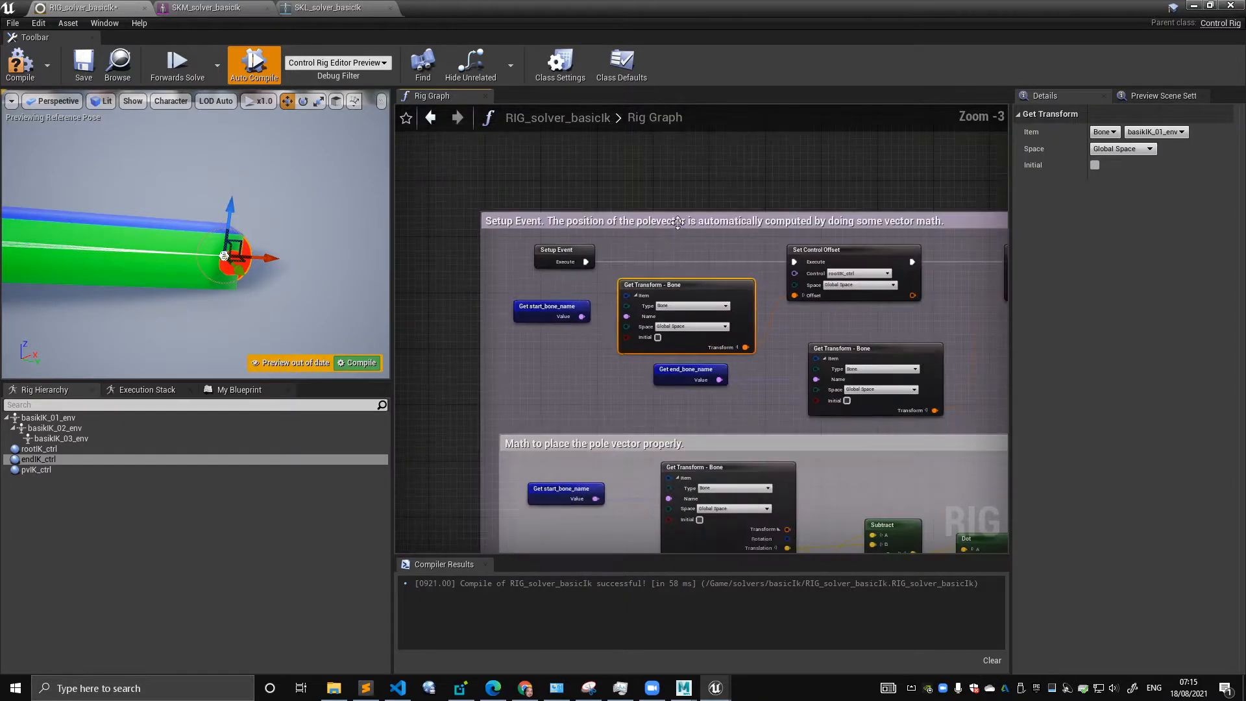
pyautogui.moveTo(671, 220); pyautogui.dragTo(552, 201, button='right')
pyautogui.keyDown('ctrl'); pyautogui.moveTo(731, 244); pyautogui.dragTo(716, 257); pyautogui.keyUp('ctrl')
pyautogui.click(722, 298)
pyautogui.click(712, 322)
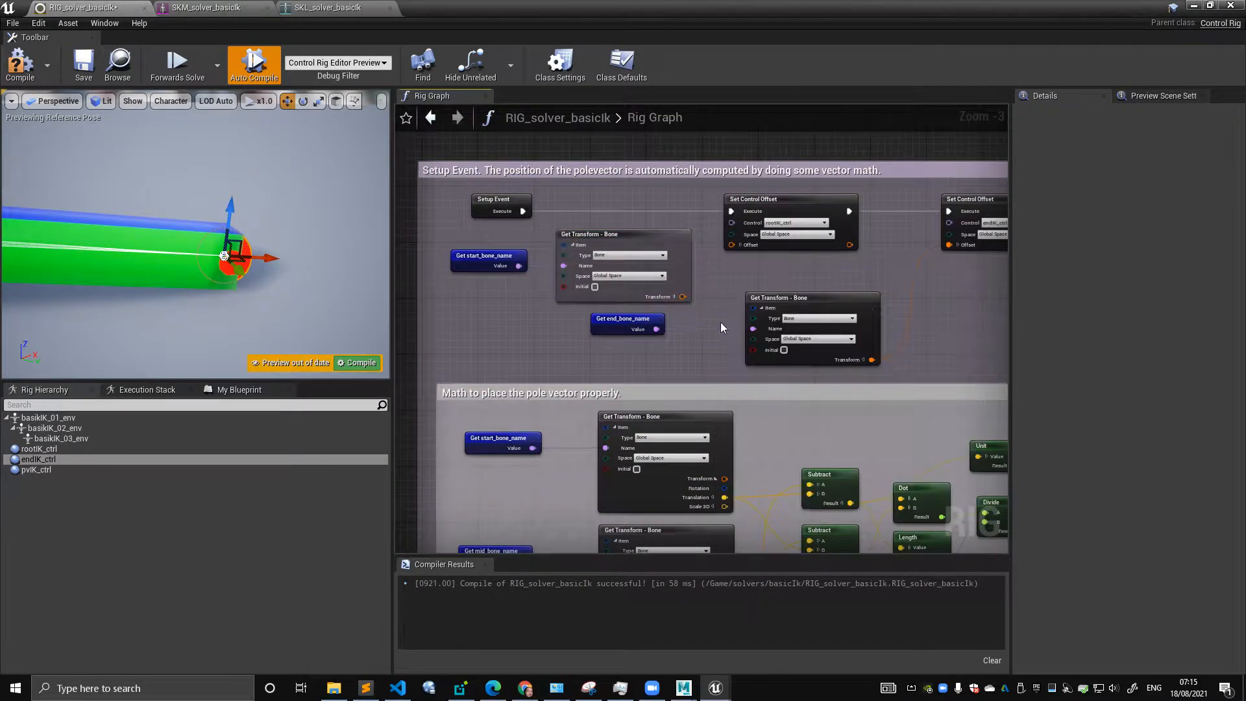
pyautogui.keyDown('ctrl'); pyautogui.moveTo(872, 360); pyautogui.dragTo(909, 352); pyautogui.keyUp('ctrl')
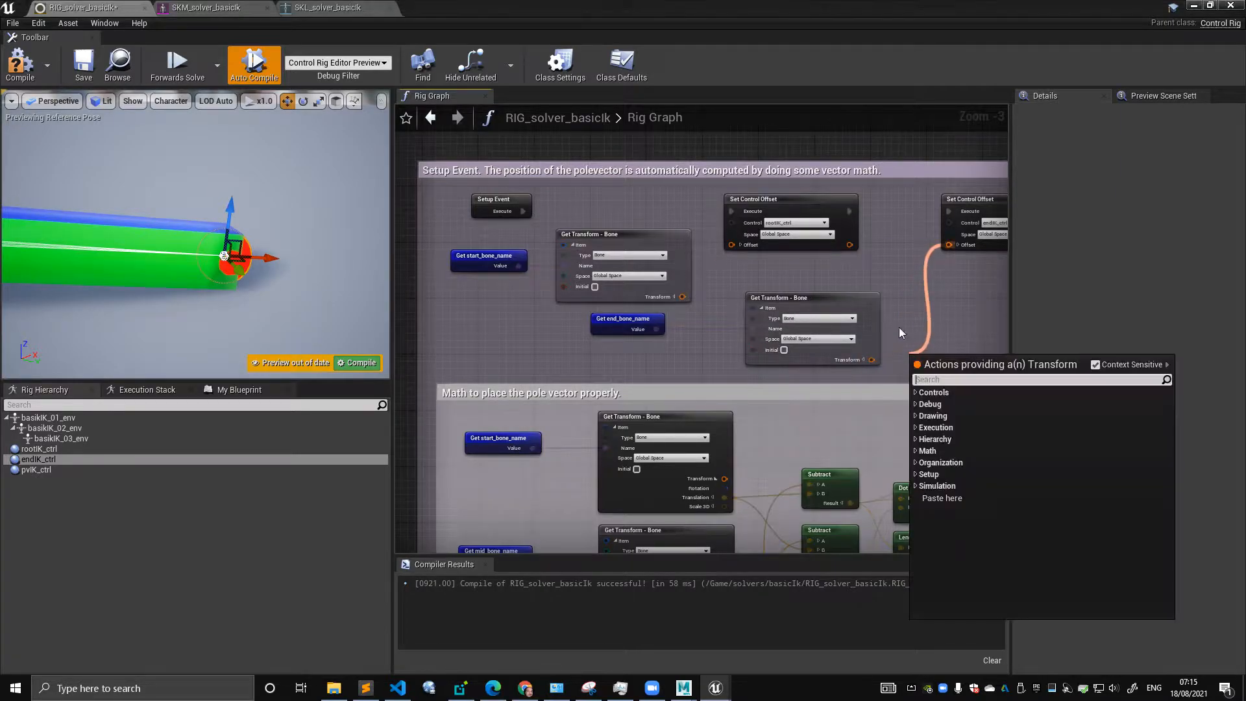
pyautogui.click(903, 337)
# - Move the start_bone_name and end_bone_name getters with their two Get Transform nodes outside the Setup Event comment box
pyautogui.moveTo(723, 340)
pyautogui.mouseDown()
pyautogui.moveTo(735, 344)
pyautogui.moveTo(706, 344)
pyautogui.mouseUp()
pyautogui.keyDown('shift'); pyautogui.click(788, 300); pyautogui.keyUp('shift')
pyautogui.scroll(-1, 798, 287)
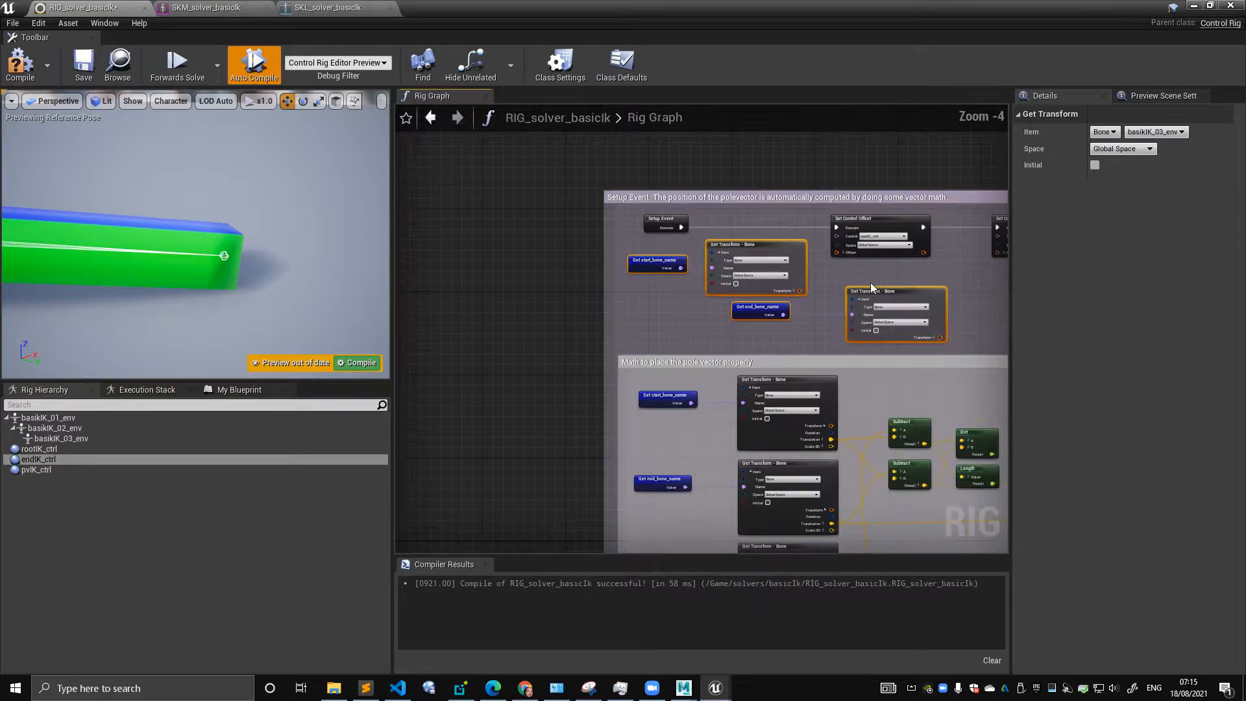
pyautogui.moveTo(843, 286); pyautogui.dragTo(501, 289)
pyautogui.moveTo(523, 252); pyautogui.dragTo(671, 248, button='right')
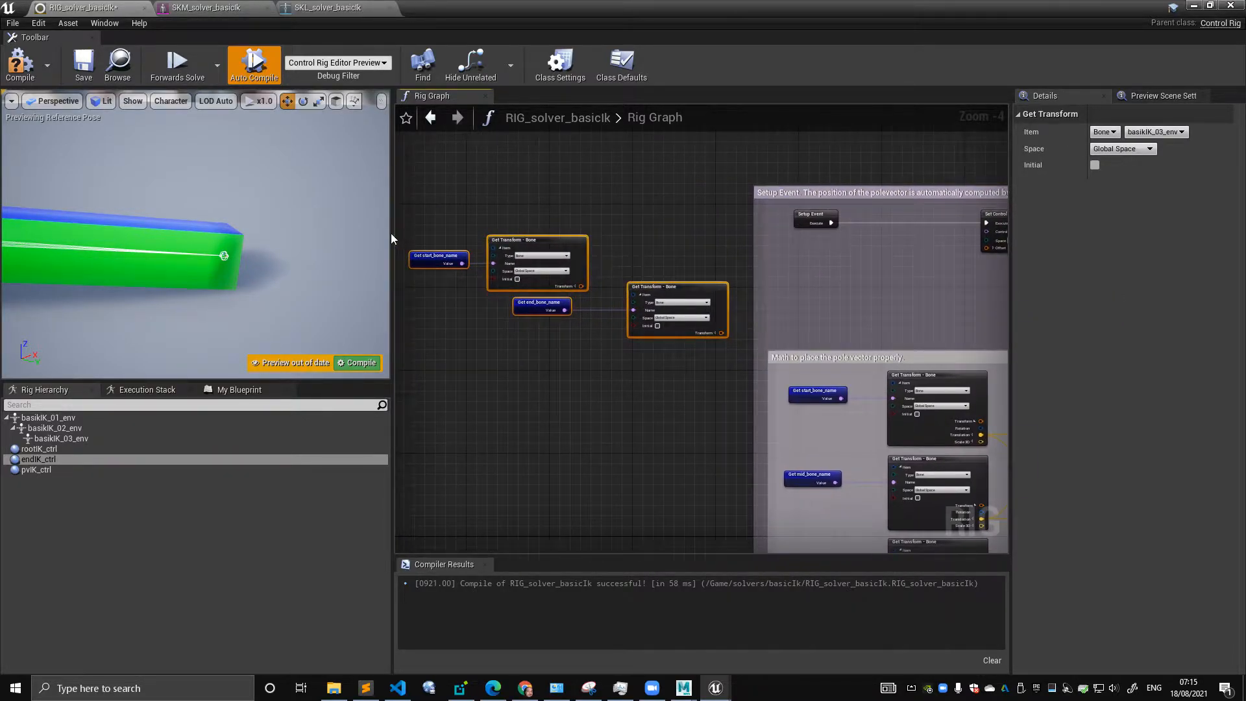
# - Widen the graph area and add a Get Transform node for basikIK_01_env in the Setup Event section
pyautogui.moveTo(391, 232); pyautogui.dragTo(312, 233)
pyautogui.moveTo(629, 342); pyautogui.dragTo(587, 344, button='right')
pyautogui.scroll(1, 587, 344)
pyautogui.scroll(-1, 513, 358)
pyautogui.moveTo(513, 358); pyautogui.dragTo(399, 377, button='right')
pyautogui.rightClick(562, 355)
pyautogui.click(502, 356)
pyautogui.scroll(1, 487, 350)
pyautogui.scroll(-1, 468, 366)
pyautogui.scroll(-1, 399, 378)
pyautogui.scroll(1, 396, 378)
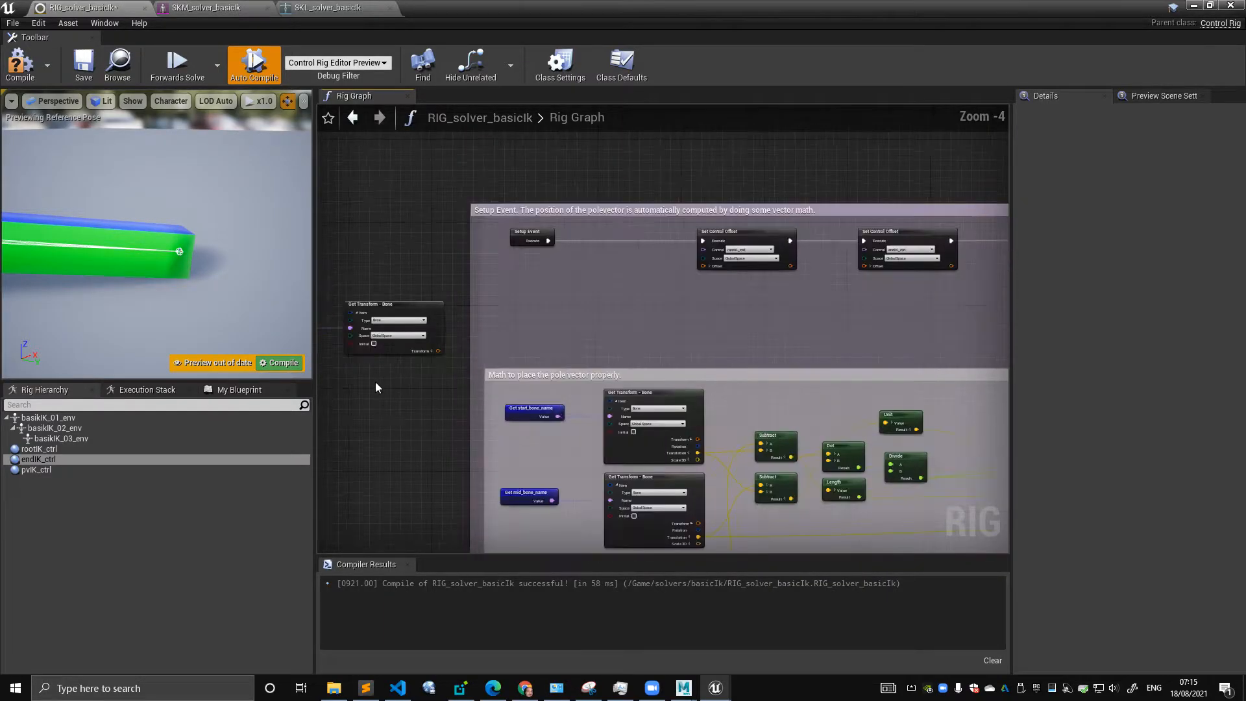
pyautogui.moveTo(583, 284); pyautogui.dragTo(525, 290, button='right')
pyautogui.scroll(1, 525, 289)
pyautogui.click(43, 417)
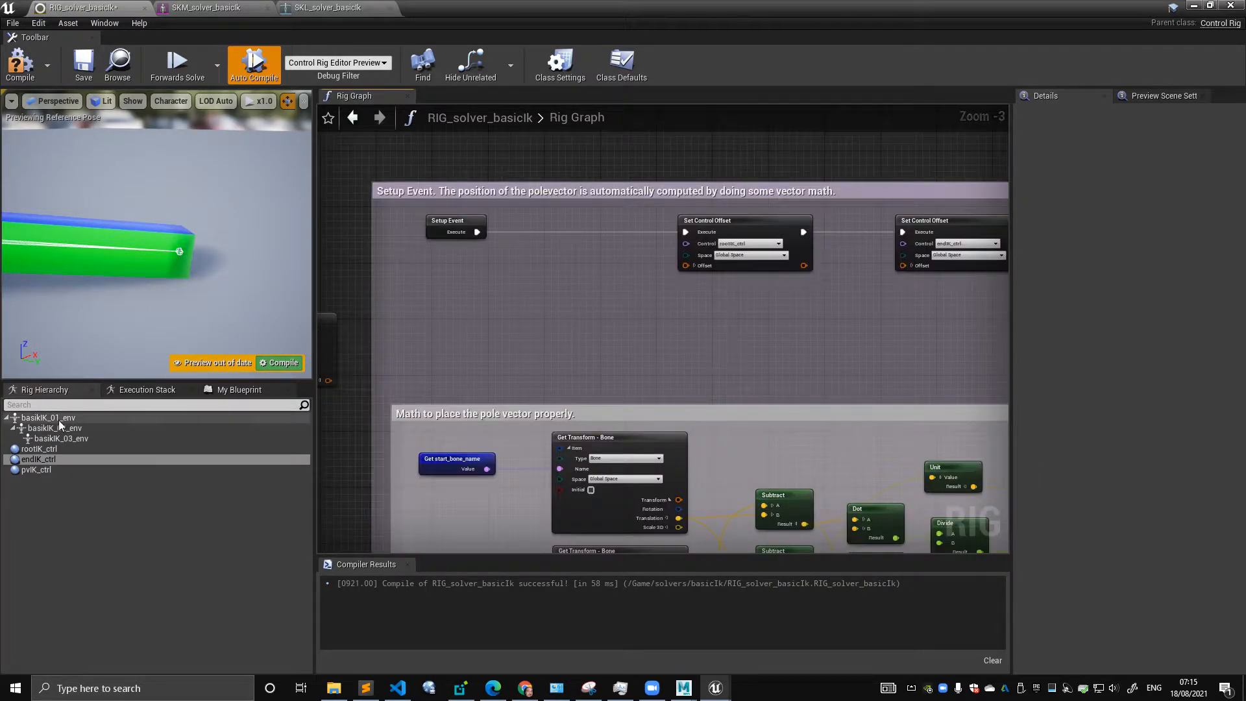
pyautogui.moveTo(418, 325); pyautogui.dragTo(481, 289)
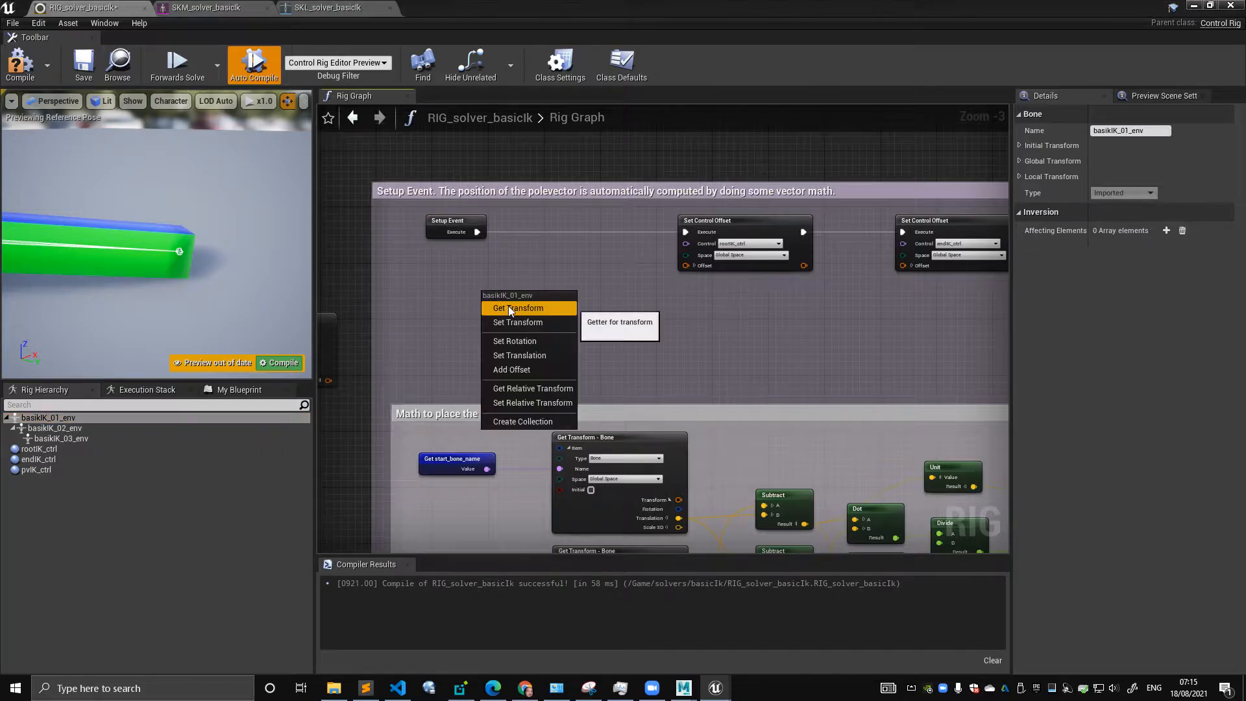
pyautogui.click(508, 305)
# - Add a Get Transform node for basikIK_03_env and connect its Transform to the Offset of endIK_ctrl's Set Control Offset node
pyautogui.moveTo(61, 439); pyautogui.dragTo(753, 291)
pyautogui.click(785, 309)
pyautogui.scroll(1, 827, 279)
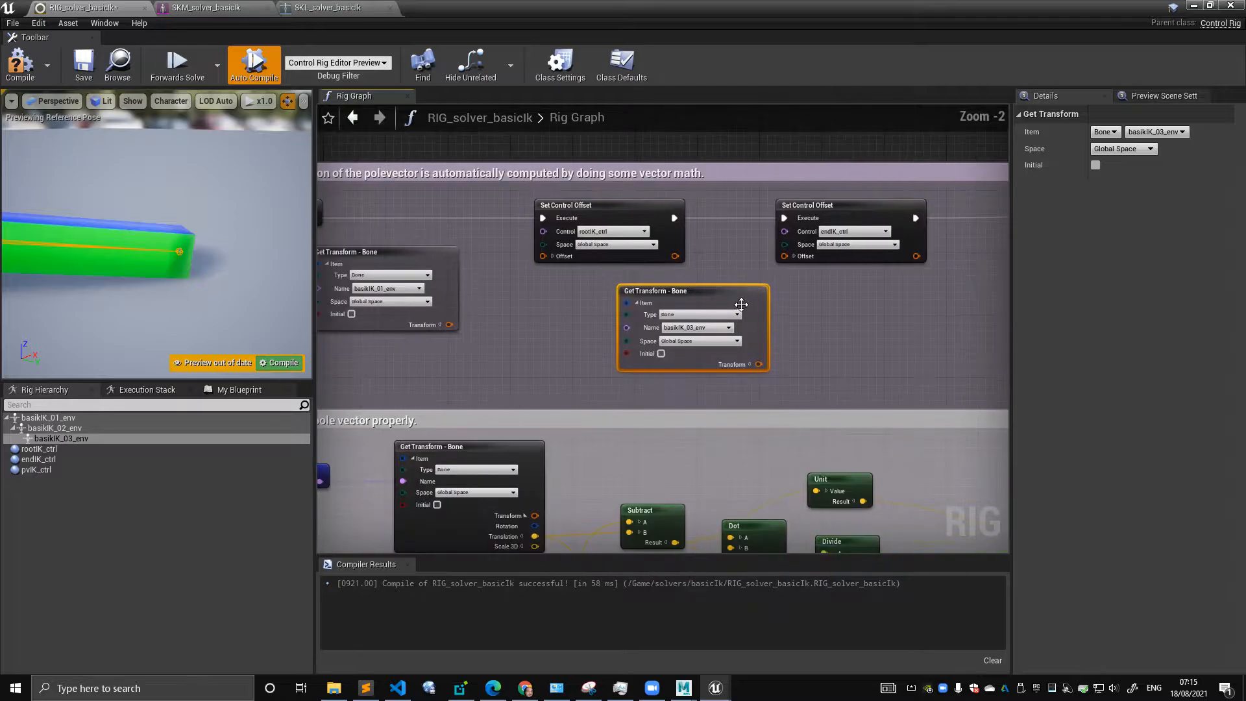
pyautogui.moveTo(697, 365); pyautogui.dragTo(787, 257)
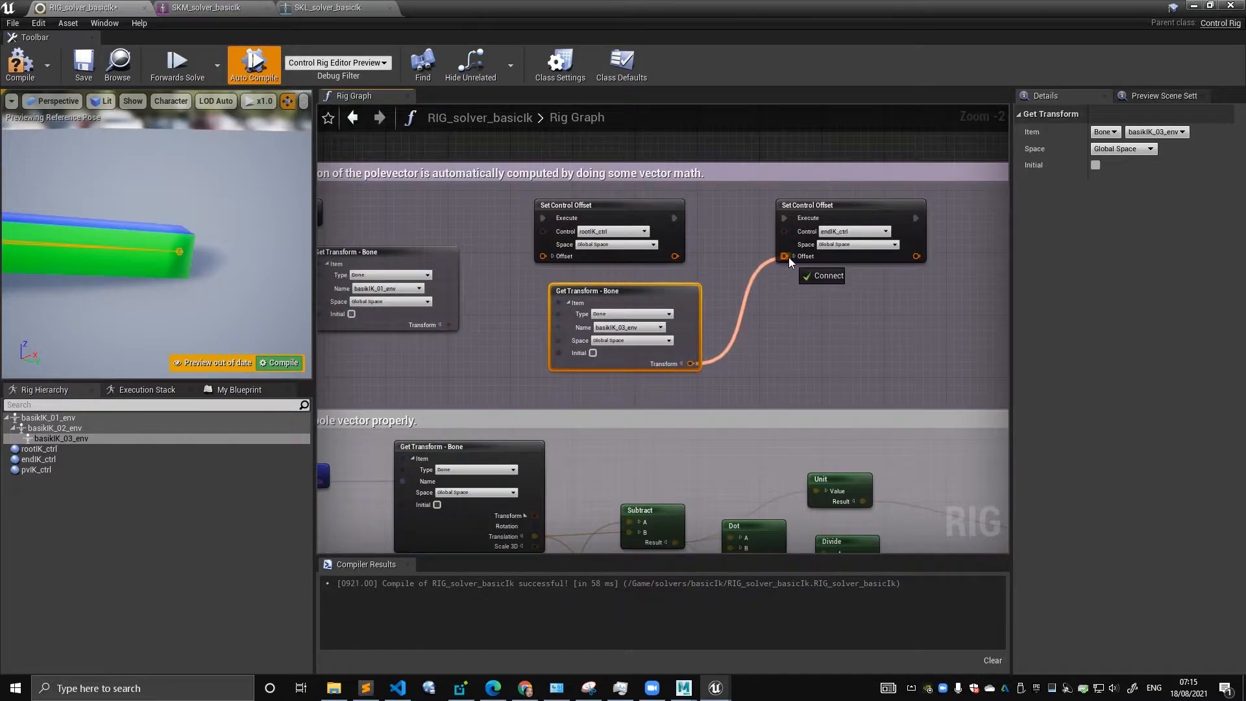
# - Connect the basikIK_01_env Transform to the Offset of rootIK_ctrl's Set Control Offset node, compile and check the arm
pyautogui.moveTo(449, 324); pyautogui.dragTo(543, 257)
pyautogui.moveTo(195, 212); pyautogui.dragTo(73, 96, button='right')
pyautogui.click(20, 65)
pyautogui.keyDown('alt'); pyautogui.moveTo(98, 273); pyautogui.dragTo(148, 303); pyautogui.keyUp('alt')
pyautogui.moveTo(172, 304); pyautogui.dragTo(200, 271, button='right')
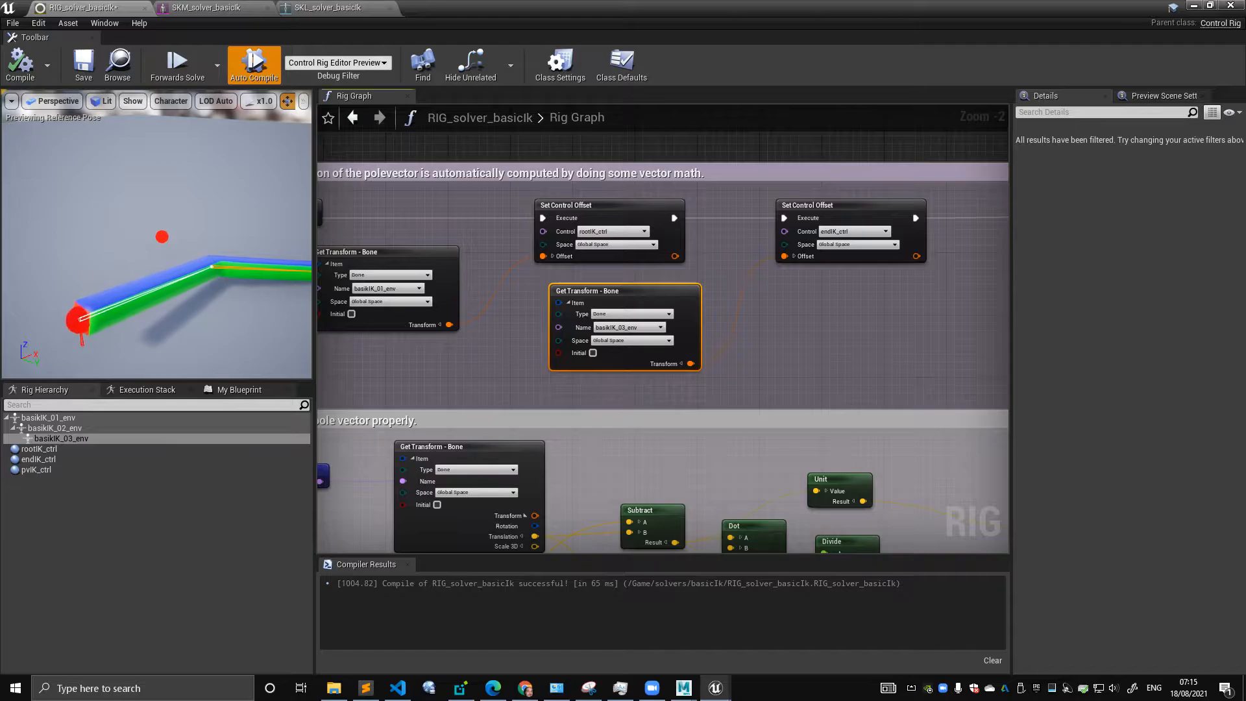
# - Compare the new Get Transform nodes with fixed bone names to the set-aside ones driven by bone-name variables
pyautogui.scroll(2, 581, 321)
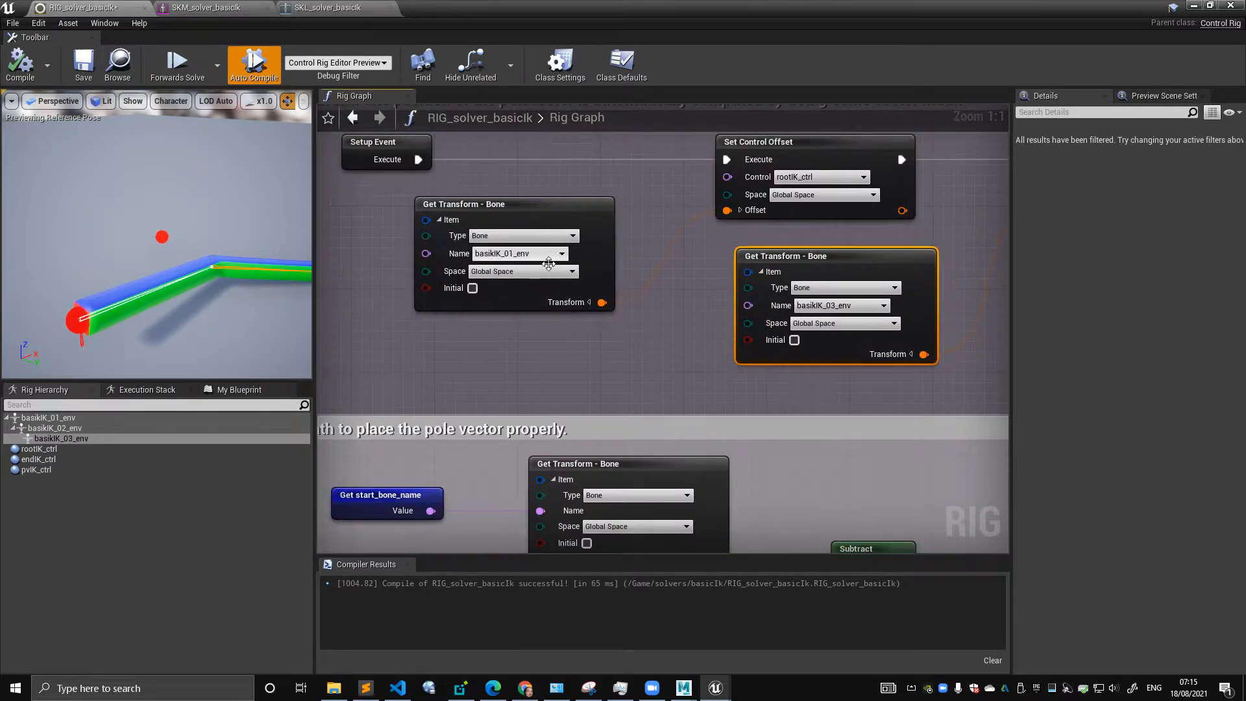
pyautogui.click(518, 203)
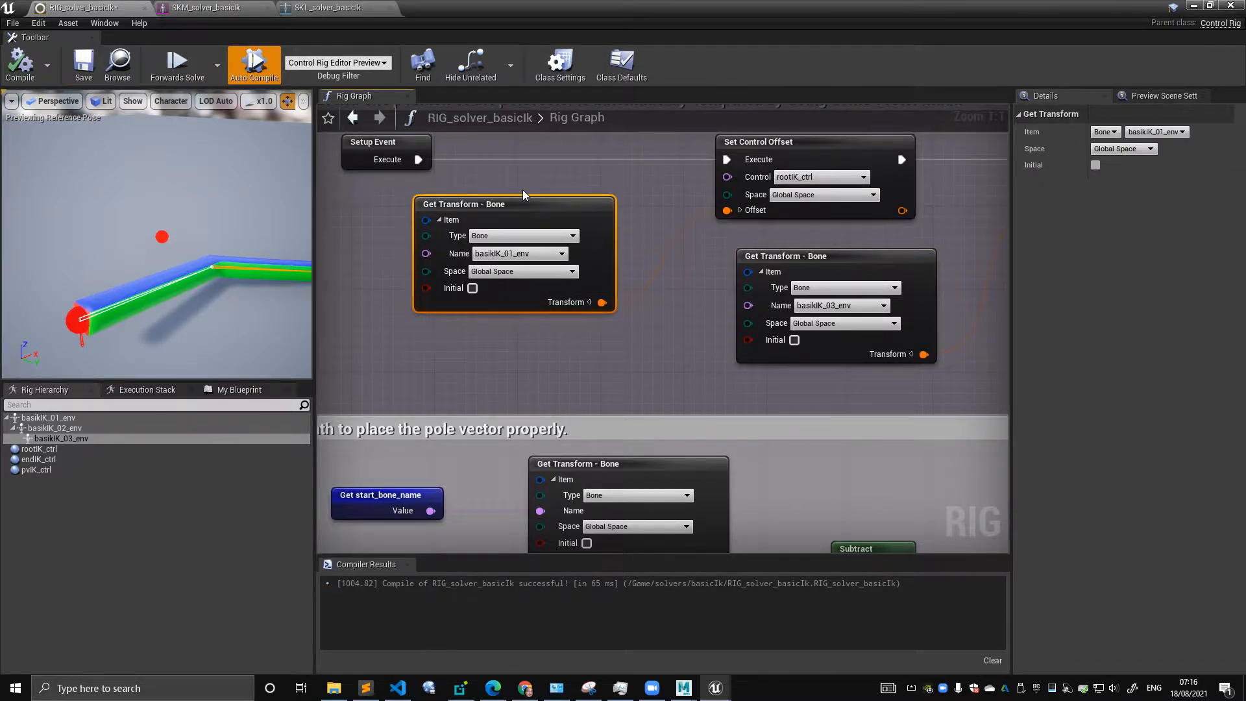
pyautogui.scroll(-1, 524, 189)
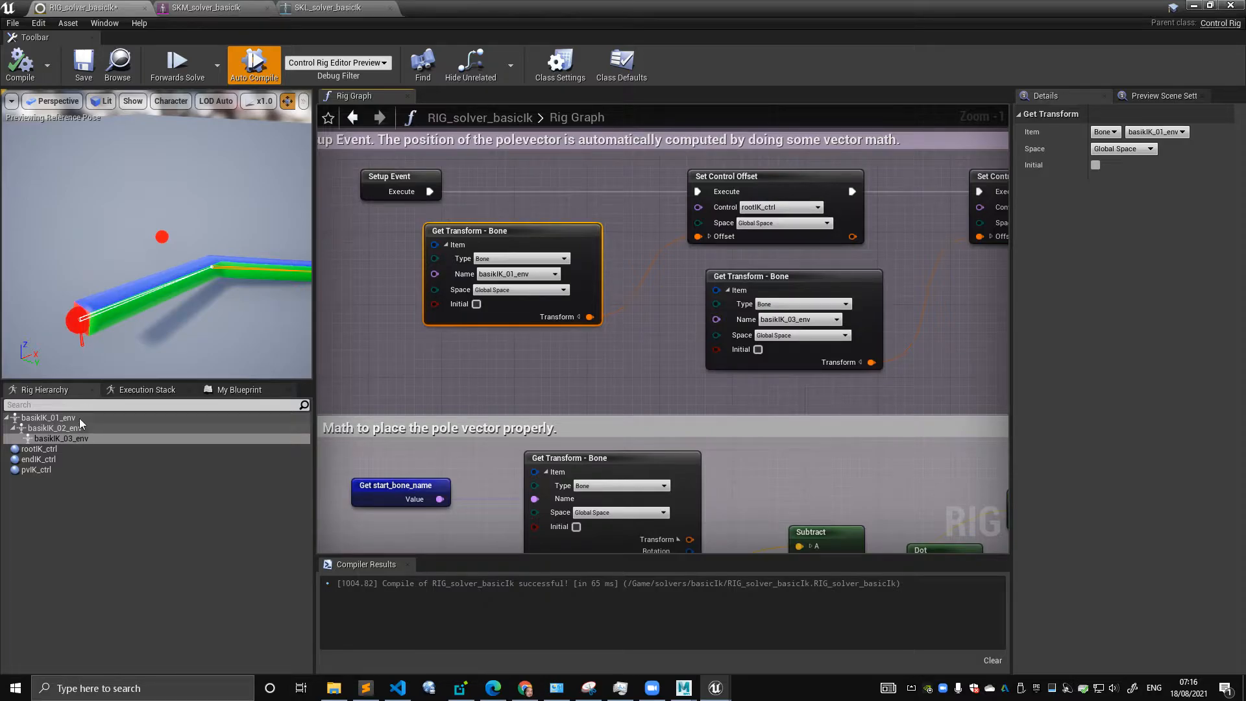
pyautogui.moveTo(529, 348); pyautogui.dragTo(601, 318, button='right')
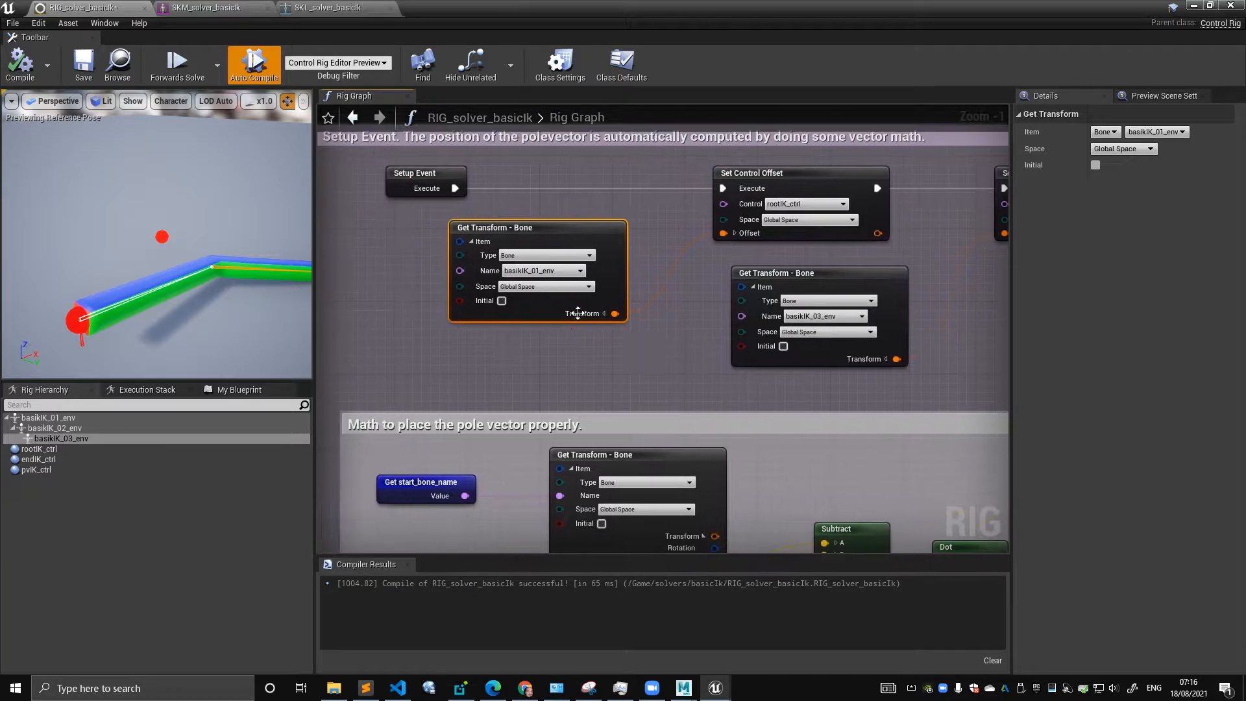
pyautogui.moveTo(678, 308); pyautogui.dragTo(551, 305, button='right')
pyautogui.scroll(-1, 552, 306)
pyautogui.moveTo(628, 288); pyautogui.dragTo(545, 293, button='right')
pyautogui.moveTo(664, 255); pyautogui.dragTo(812, 253, button='right')
pyautogui.moveTo(487, 281); pyautogui.dragTo(779, 268, button='right')
pyautogui.scroll(-2, 691, 281)
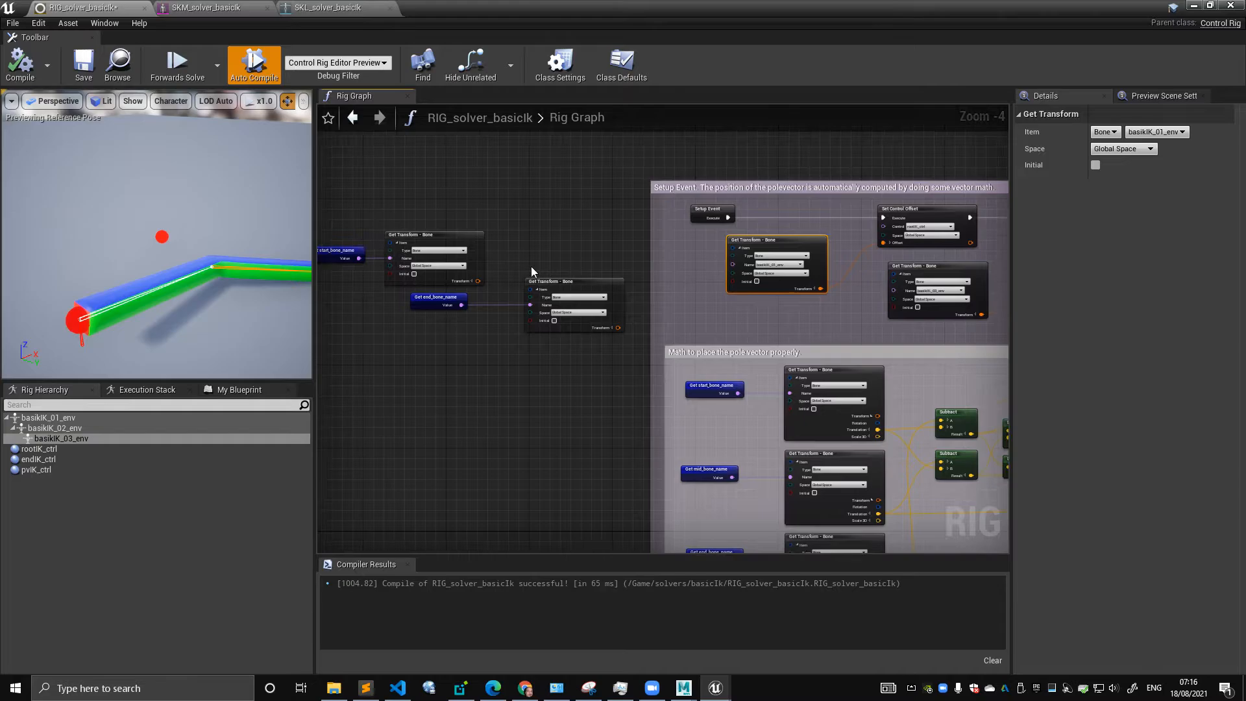
pyautogui.scroll(4, 675, 244)
pyautogui.moveTo(452, 293); pyautogui.dragTo(593, 300, button='right')
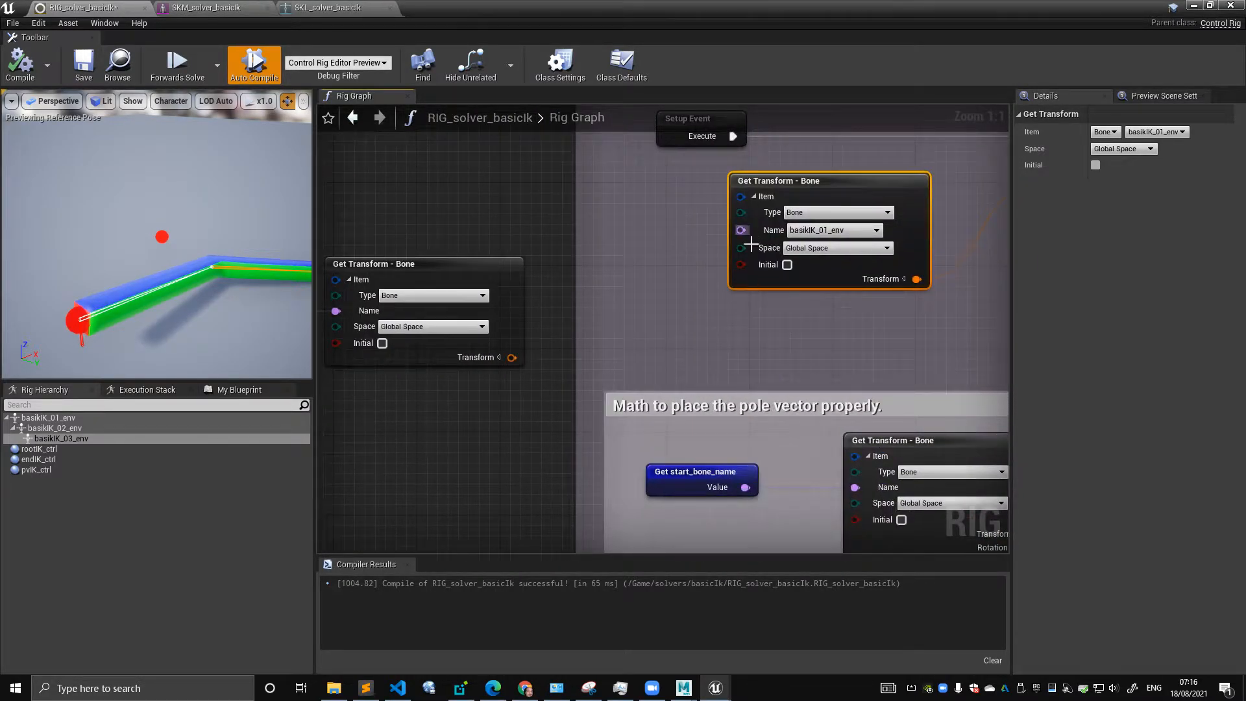
pyautogui.moveTo(748, 235); pyautogui.dragTo(652, 237)
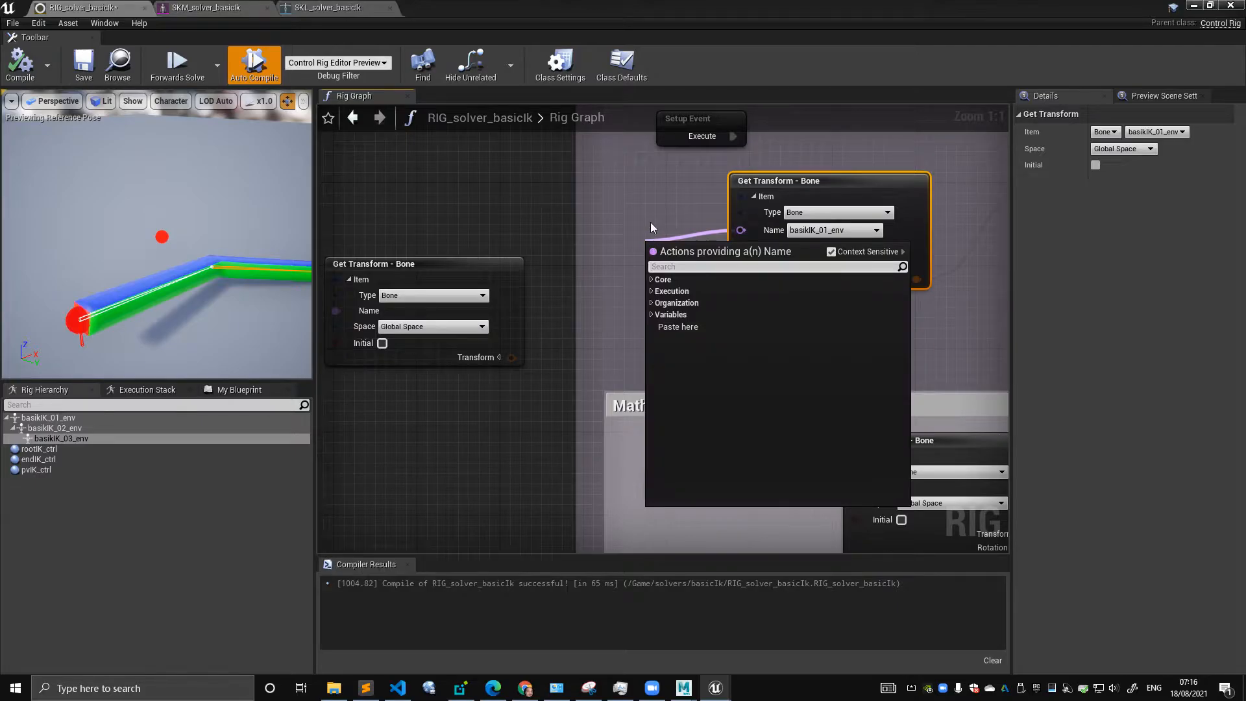
pyautogui.press('Escape')
pyautogui.rightClick(741, 230)
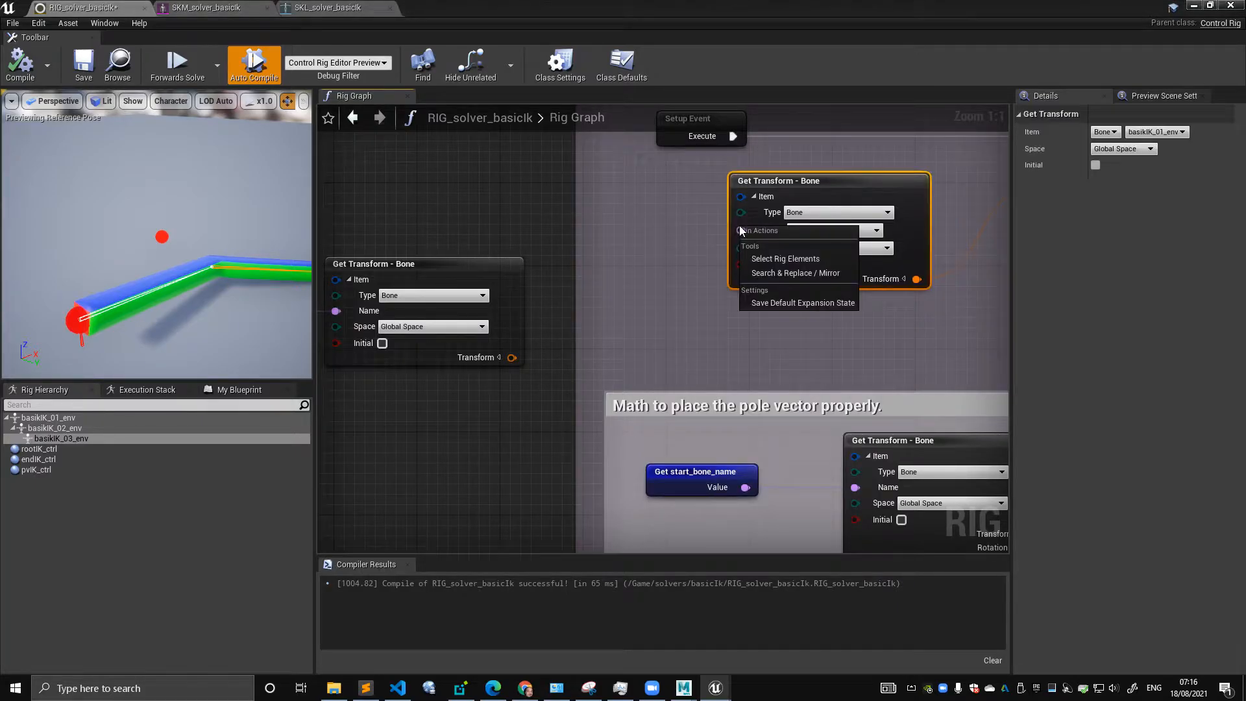
pyautogui.click(699, 231)
pyautogui.moveTo(741, 230); pyautogui.dragTo(633, 238)
pyautogui.click(668, 229)
pyautogui.click(637, 216)
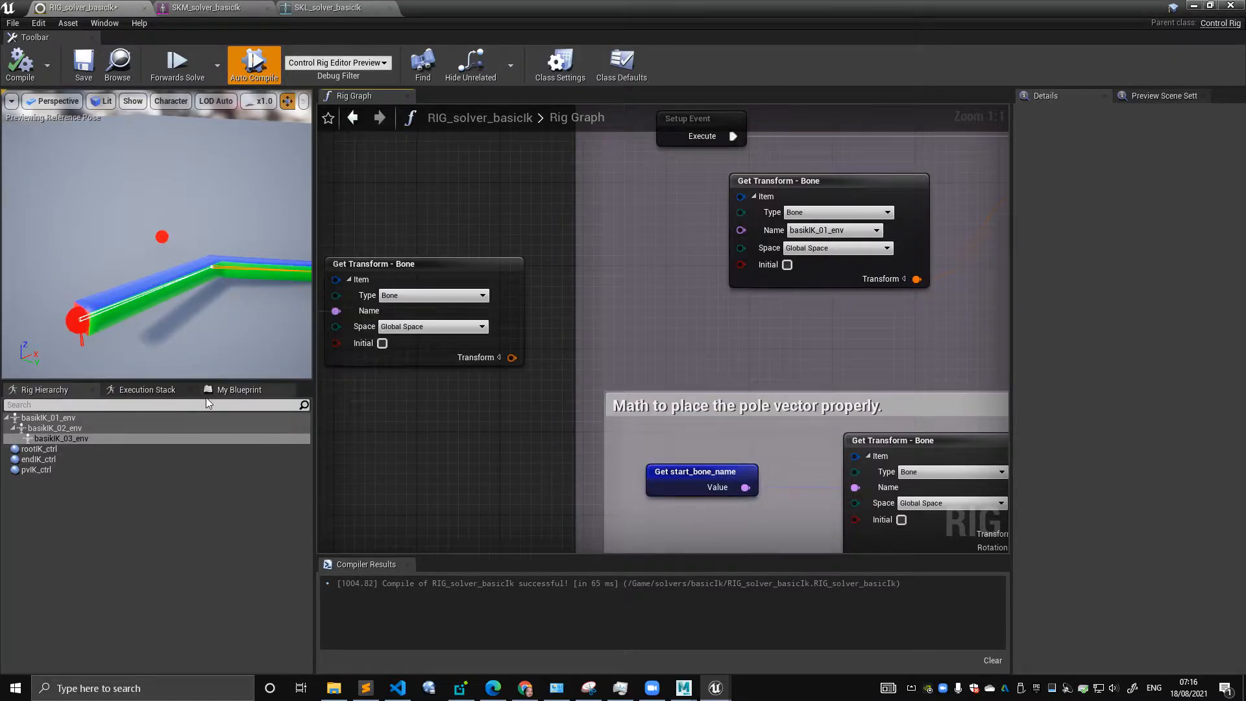
# - Delete the two Get Transform nodes with fixed bone names basikIK_01_env and basikIK_03_env from the Setup Event section
pyautogui.click(221, 389)
pyautogui.scroll(-5, 640, 216)
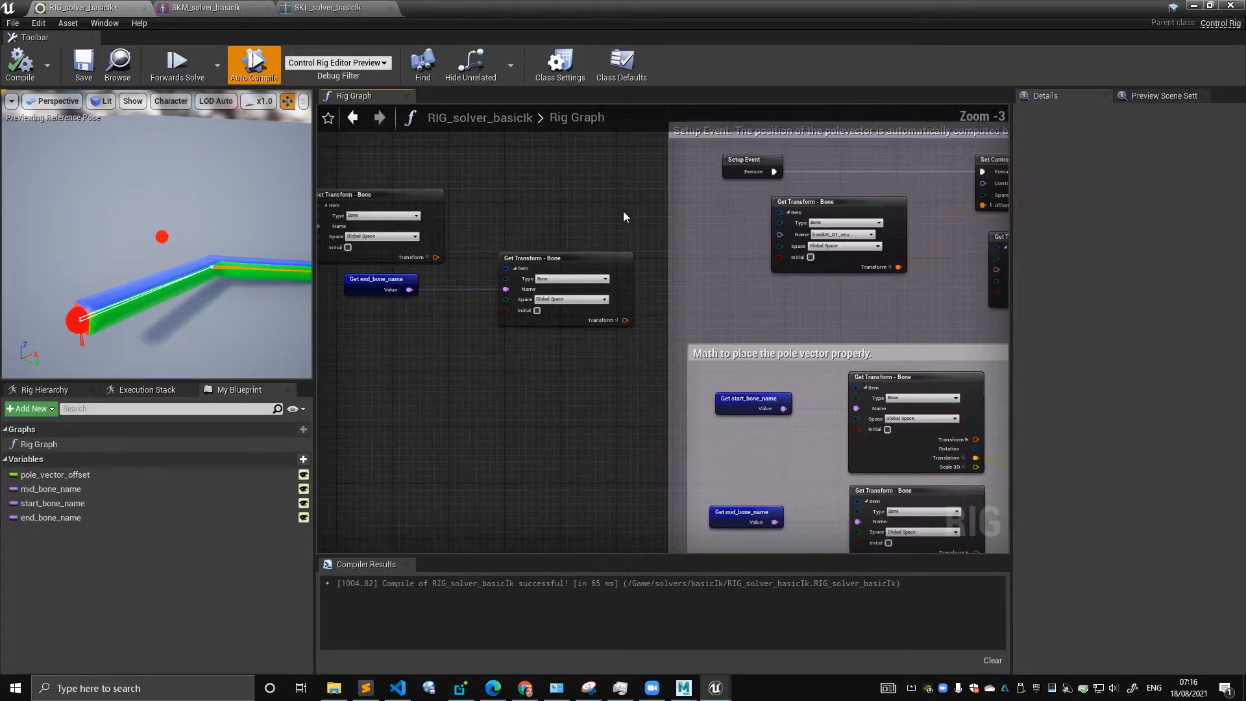
pyautogui.scroll(2, 692, 302)
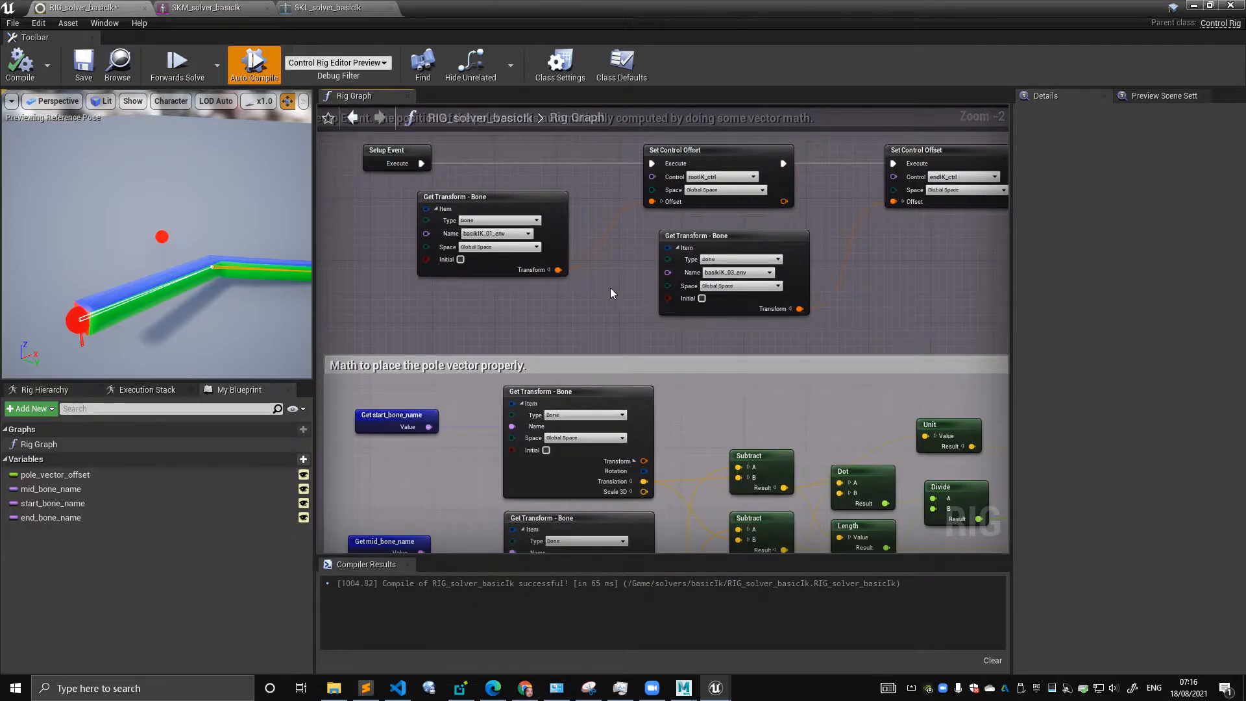
pyautogui.scroll(-2, 572, 308)
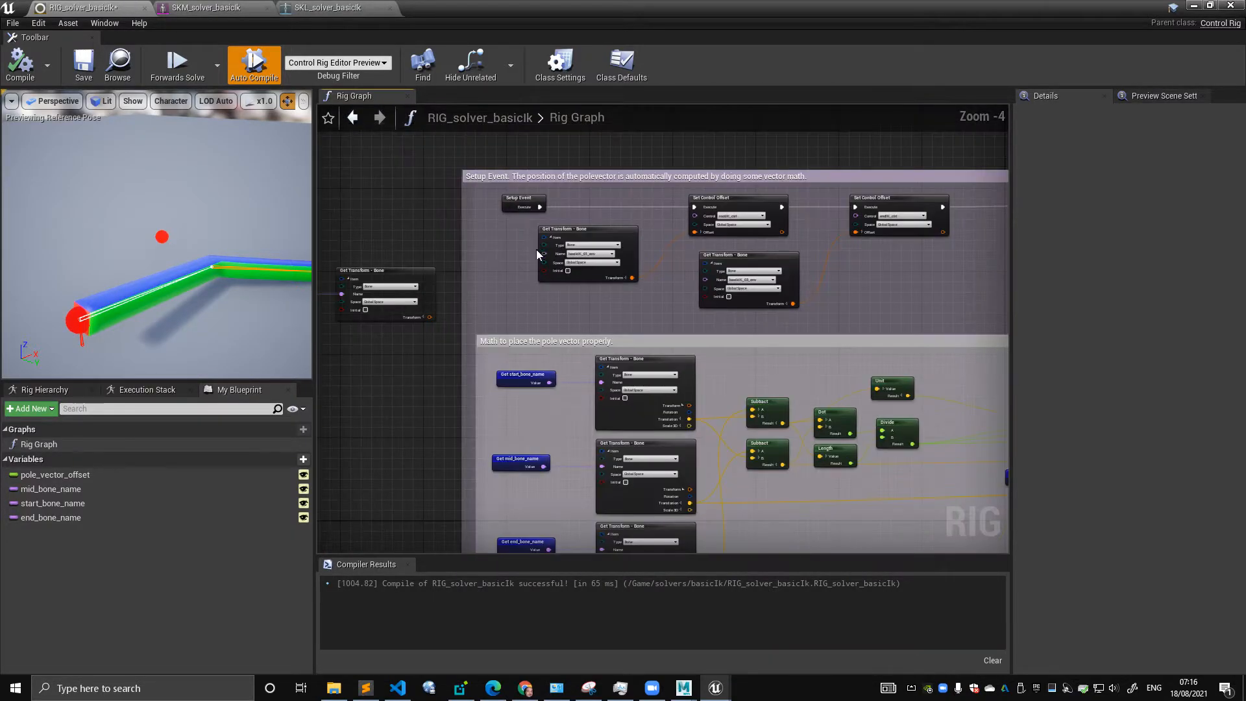
pyautogui.scroll(1, 521, 331)
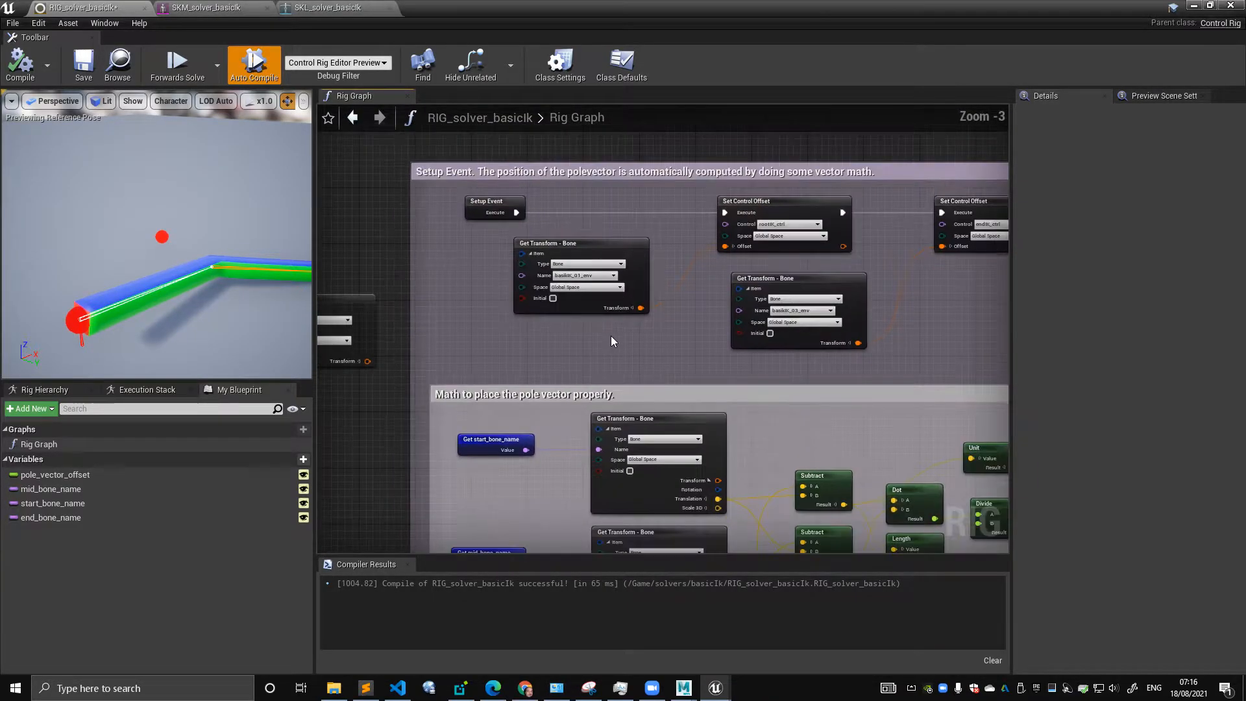
pyautogui.moveTo(761, 302); pyautogui.dragTo(760, 300)
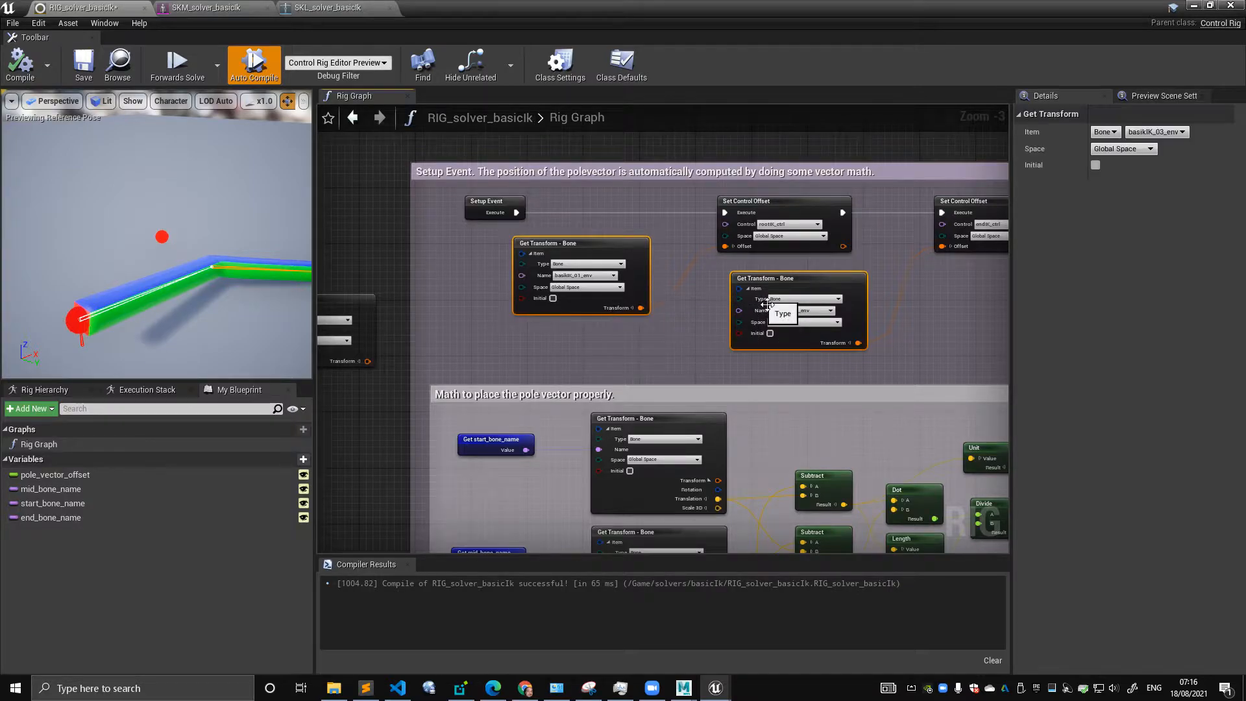
pyautogui.press('Delete')
# - Move the set-aside Get Transform nodes and their start_bone_name and end_bone_name getters into the Setup Event section
pyautogui.moveTo(676, 264); pyautogui.dragTo(862, 249, button='right')
pyautogui.scroll(-1, 705, 227)
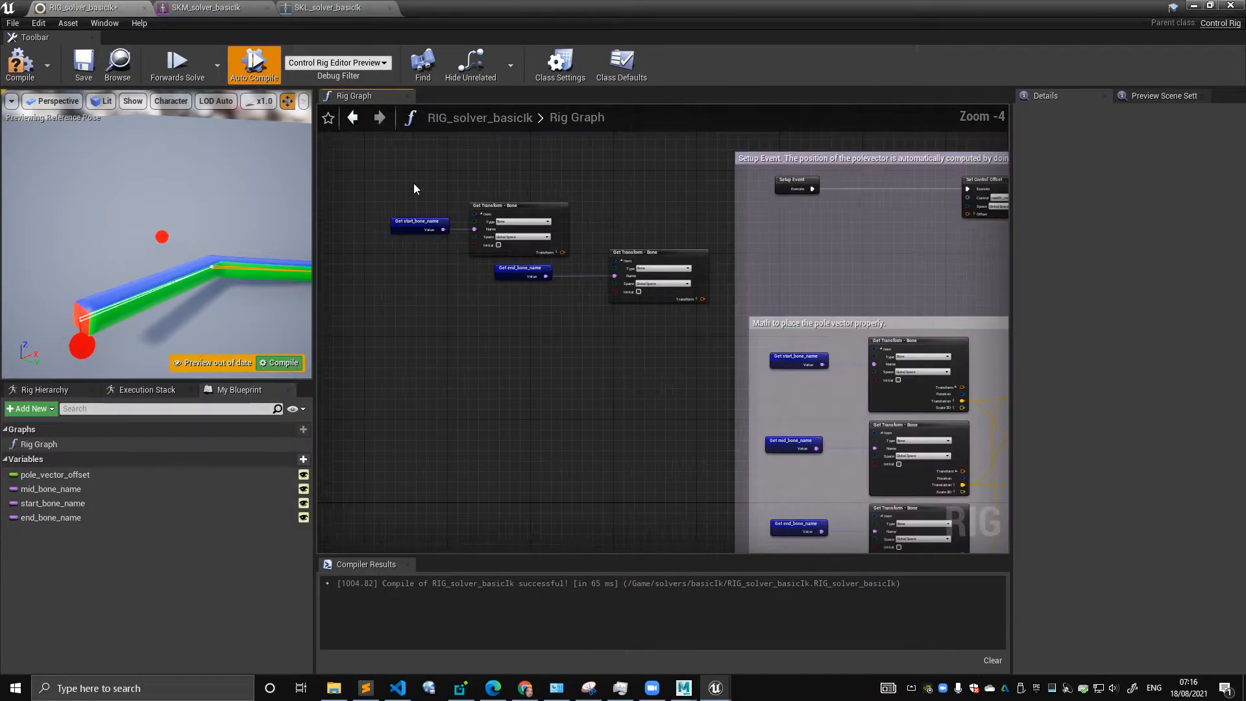
pyautogui.moveTo(415, 183); pyautogui.dragTo(695, 279)
pyautogui.click(668, 247)
pyautogui.moveTo(402, 179); pyautogui.dragTo(975, 272)
pyautogui.moveTo(941, 244); pyautogui.dragTo(714, 237, button='right')
pyautogui.click(742, 261)
pyautogui.click(747, 271)
pyautogui.scroll(1, 742, 233)
pyautogui.moveTo(339, 238); pyautogui.dragTo(754, 291)
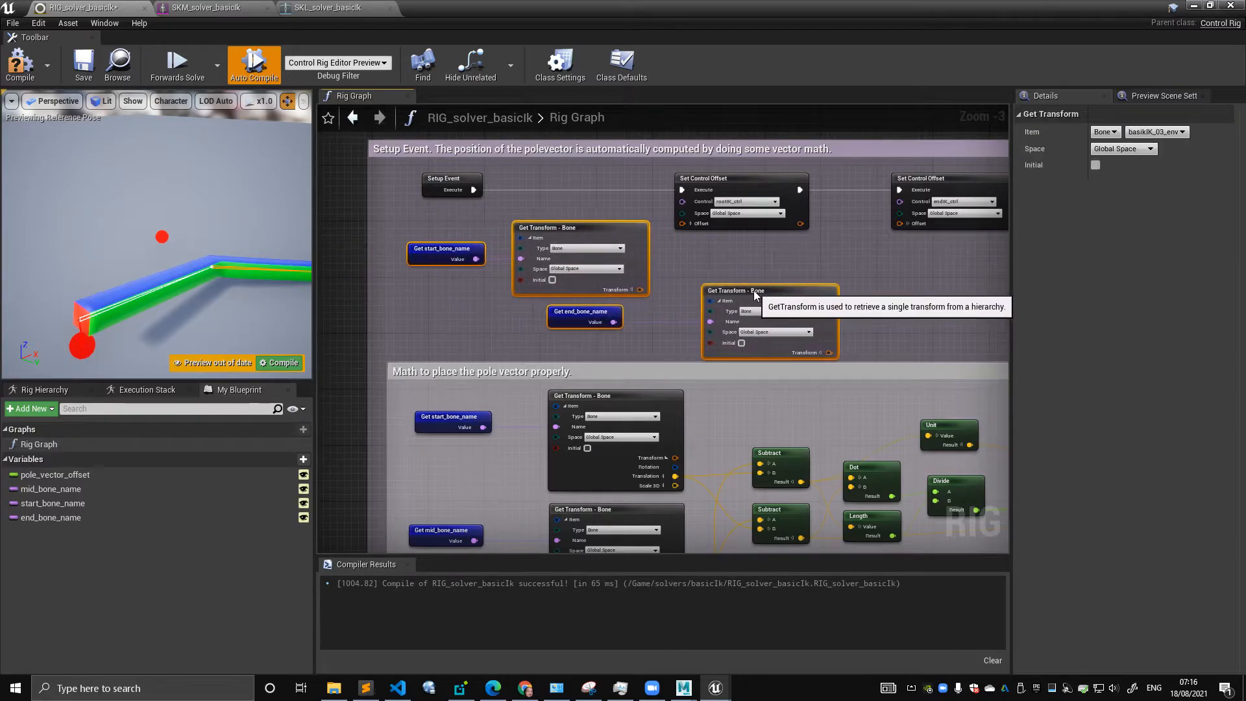
pyautogui.click(802, 256)
# - Connect the end_bone_name transform to endIK_ctrl's Offset and the start_bone_name transform to rootIK_ctrl's Offset, and compile the rig
pyautogui.moveTo(858, 306); pyautogui.dragTo(813, 310, button='right')
pyautogui.moveTo(784, 357); pyautogui.dragTo(855, 228)
pyautogui.moveTo(595, 293); pyautogui.dragTo(635, 229)
pyautogui.click(383, 267)
pyautogui.click(20, 62)
# - Inspect the start_bone_name variable's default bone name alongside the Setup Event nodes that use it
pyautogui.click(69, 504)
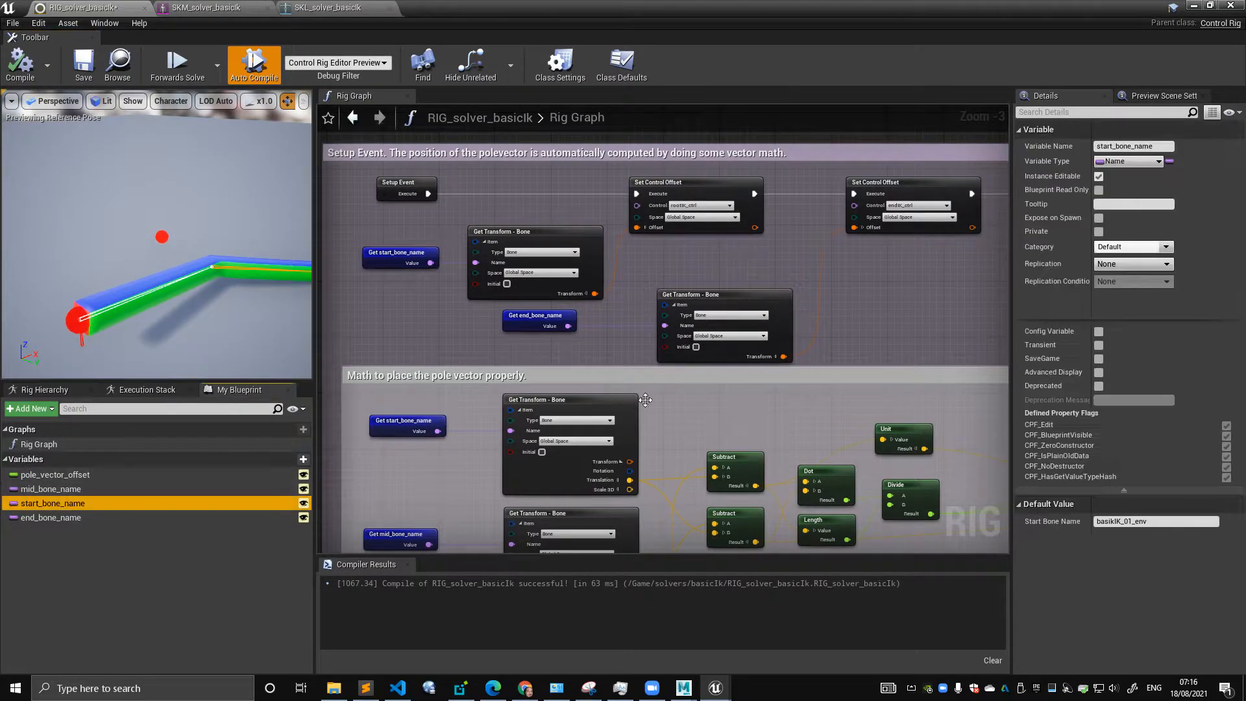
pyautogui.click(1166, 522)
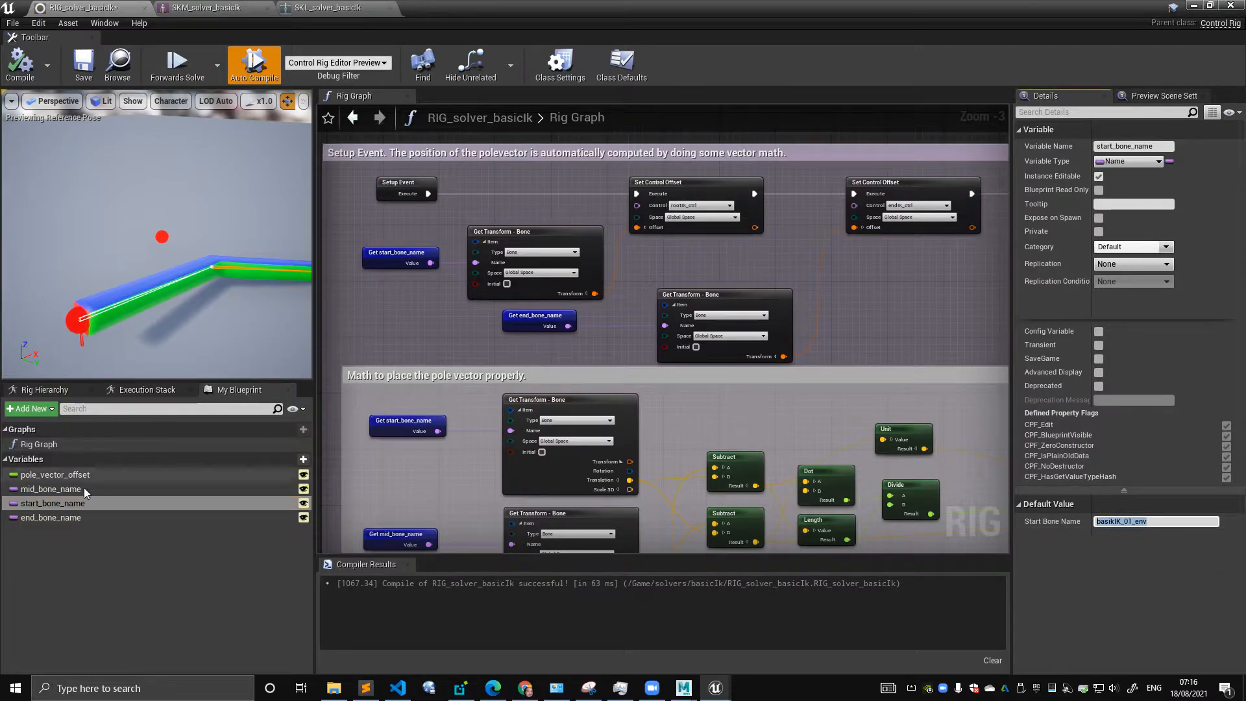
pyautogui.scroll(2, 587, 279)
pyautogui.moveTo(681, 298); pyautogui.dragTo(643, 305, button='right')
pyautogui.scroll(-1, 599, 293)
pyautogui.scroll(2, 607, 281)
pyautogui.scroll(-2, 643, 306)
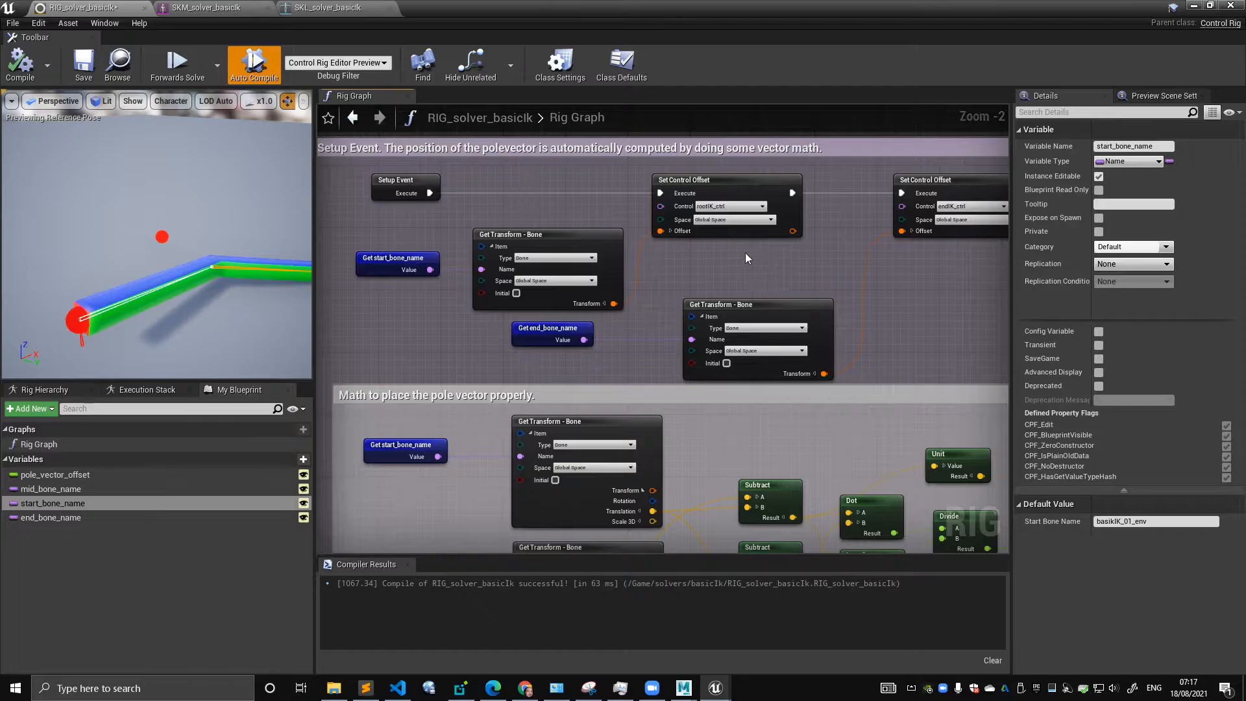
pyautogui.moveTo(579, 261); pyautogui.dragTo(519, 196, button='right')
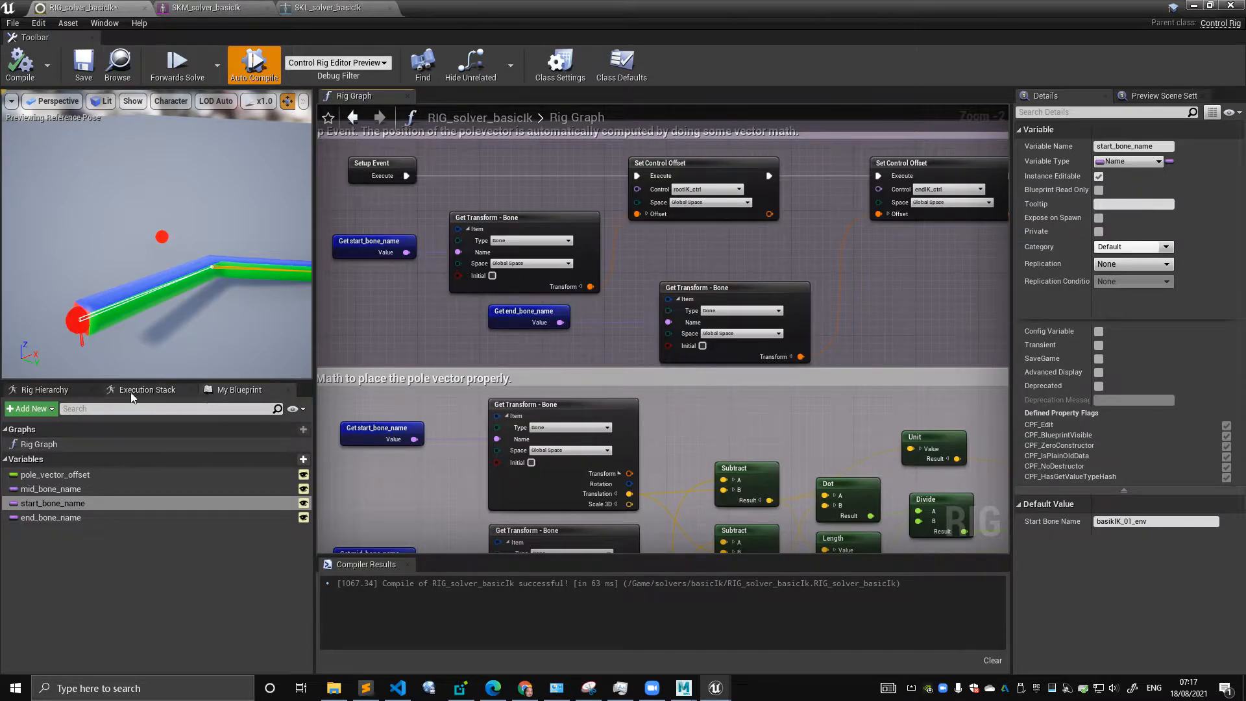
pyautogui.click(1168, 525)
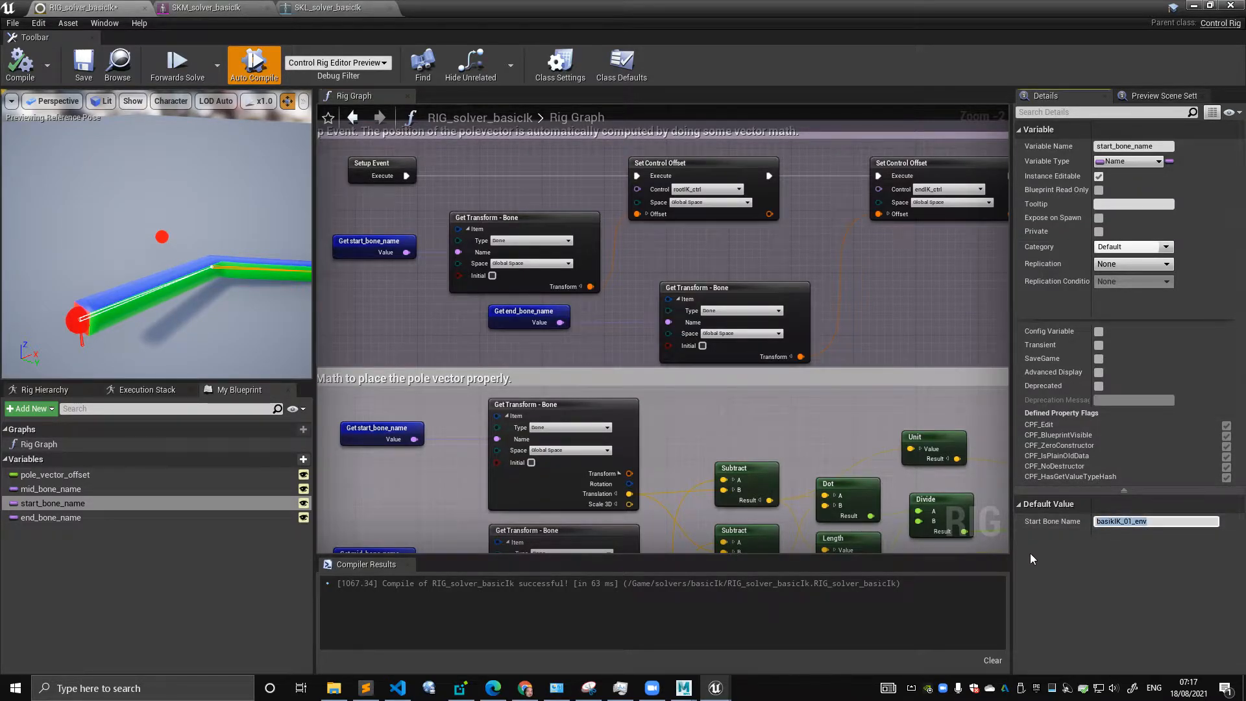
# - Examine how the bone-name variables feed the Get Transform nodes in the Setup Event and pole vector math sections
pyautogui.moveTo(632, 325); pyautogui.dragTo(609, 276, button='right')
pyautogui.scroll(-2, 675, 287)
pyautogui.moveTo(737, 309); pyautogui.dragTo(805, 284, button='right')
pyautogui.scroll(2, 802, 286)
pyautogui.moveTo(600, 296)
pyautogui.mouseDown(button='right')
pyautogui.moveTo(641, 280)
pyautogui.moveTo(618, 293)
pyautogui.mouseUp(button='right')
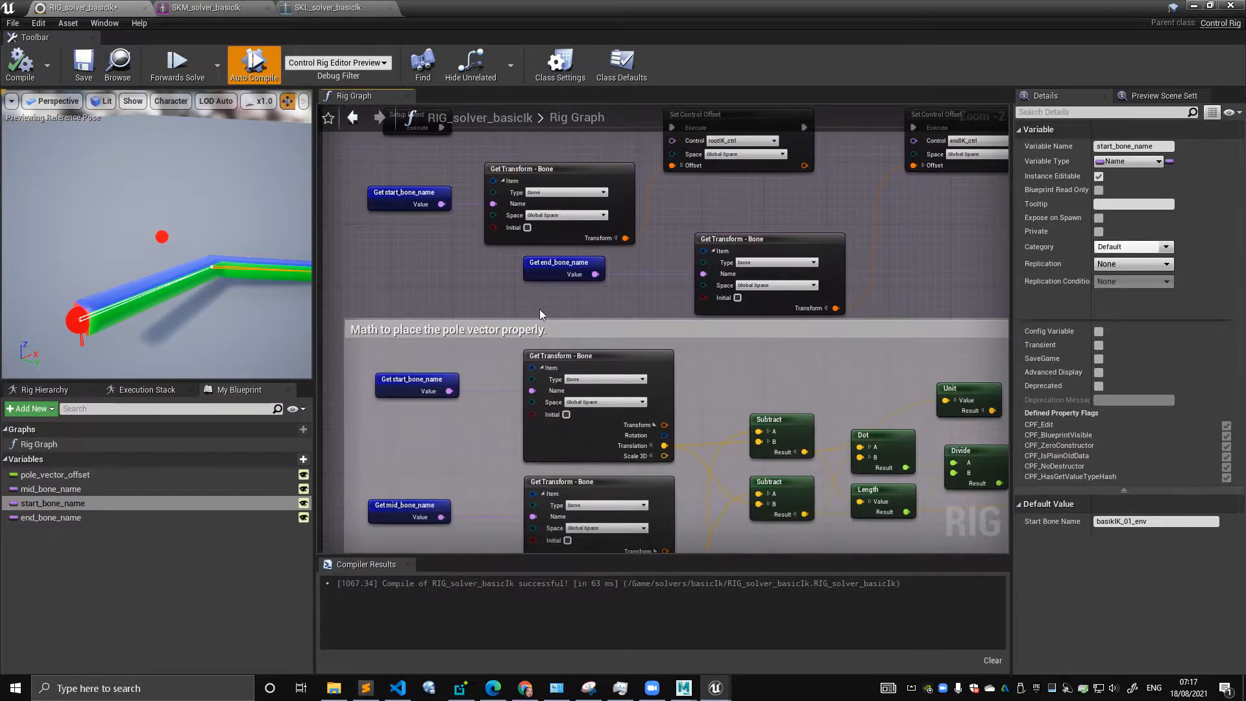
pyautogui.scroll(-3, 563, 272)
pyautogui.scroll(2, 614, 364)
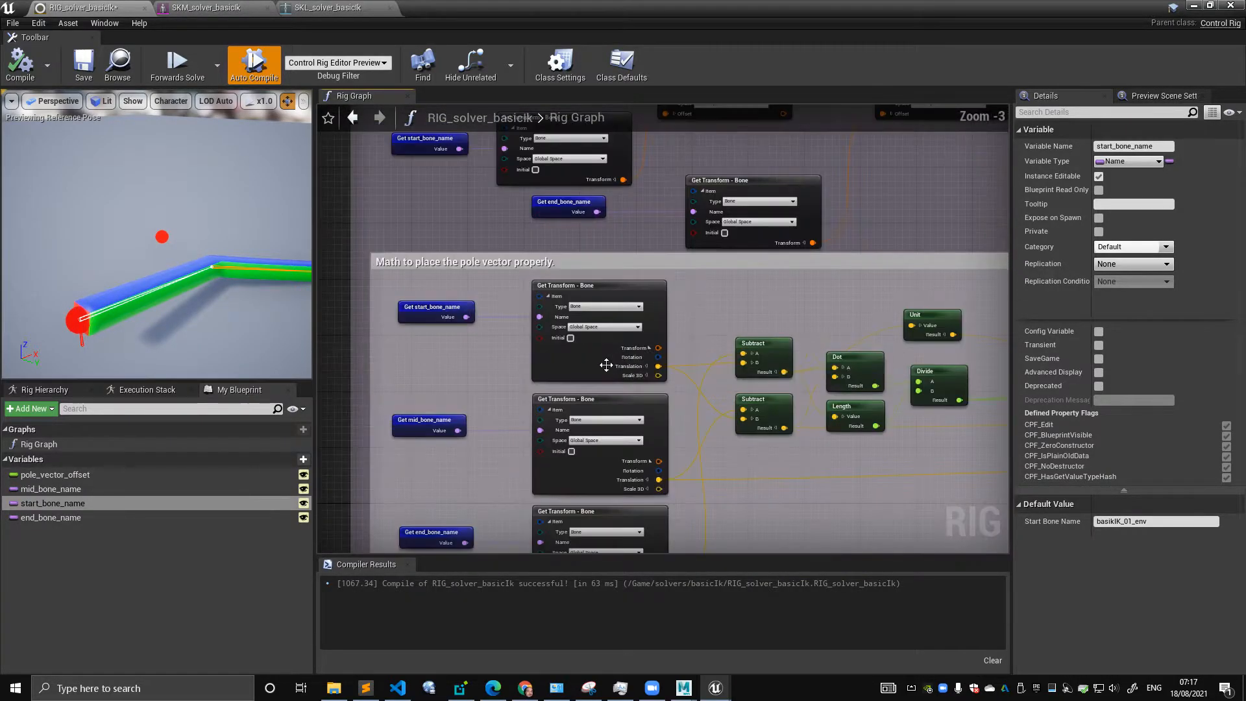
pyautogui.scroll(-2, 483, 261)
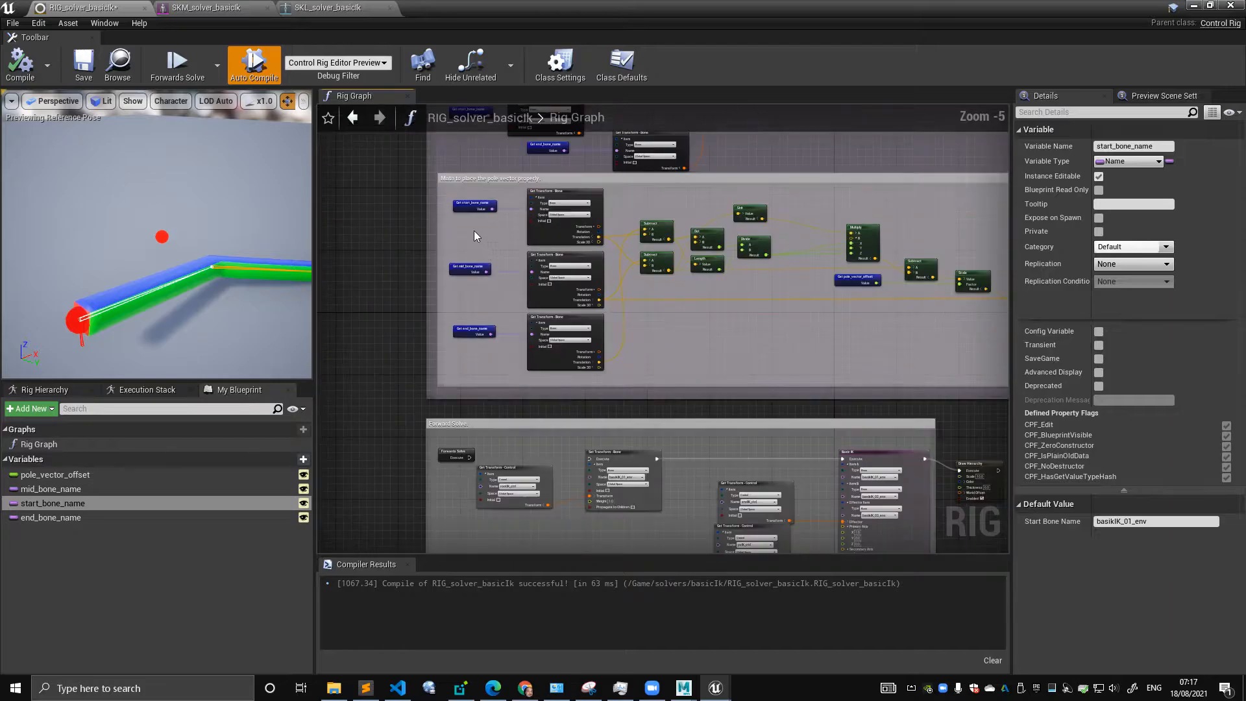
pyautogui.moveTo(807, 351); pyautogui.dragTo(770, 423, button='right')
pyautogui.scroll(2, 694, 342)
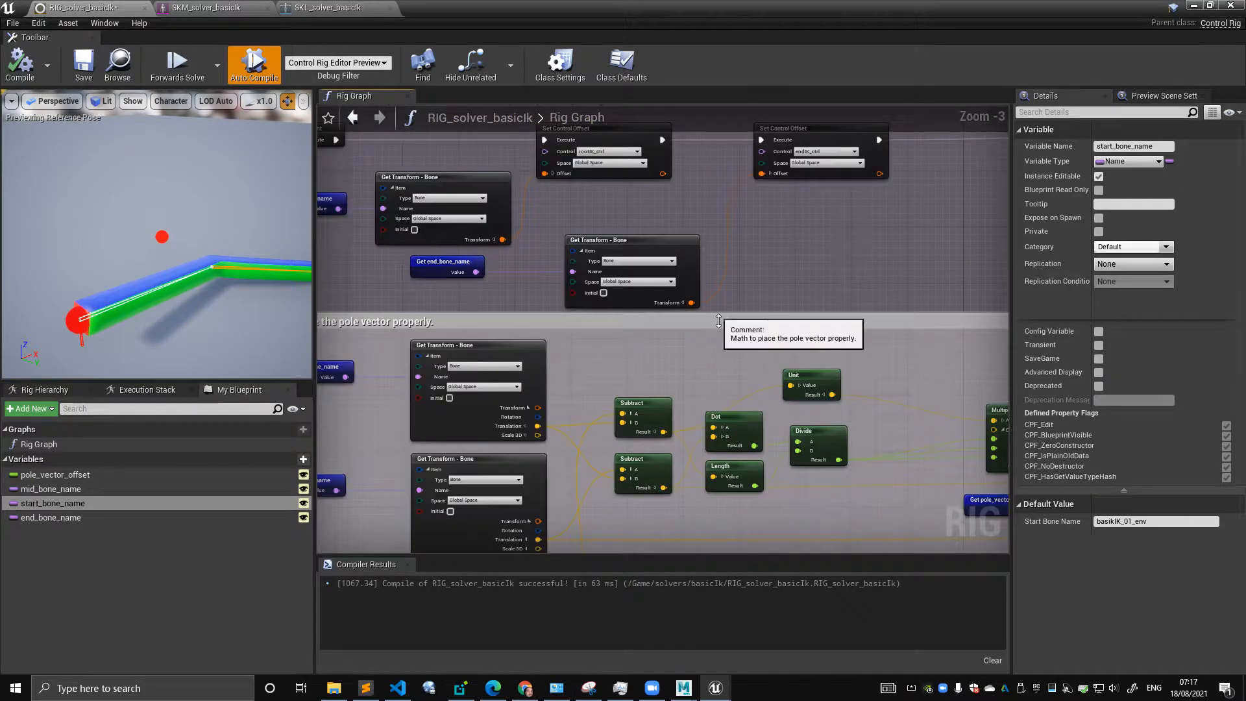
pyautogui.scroll(-2, 655, 314)
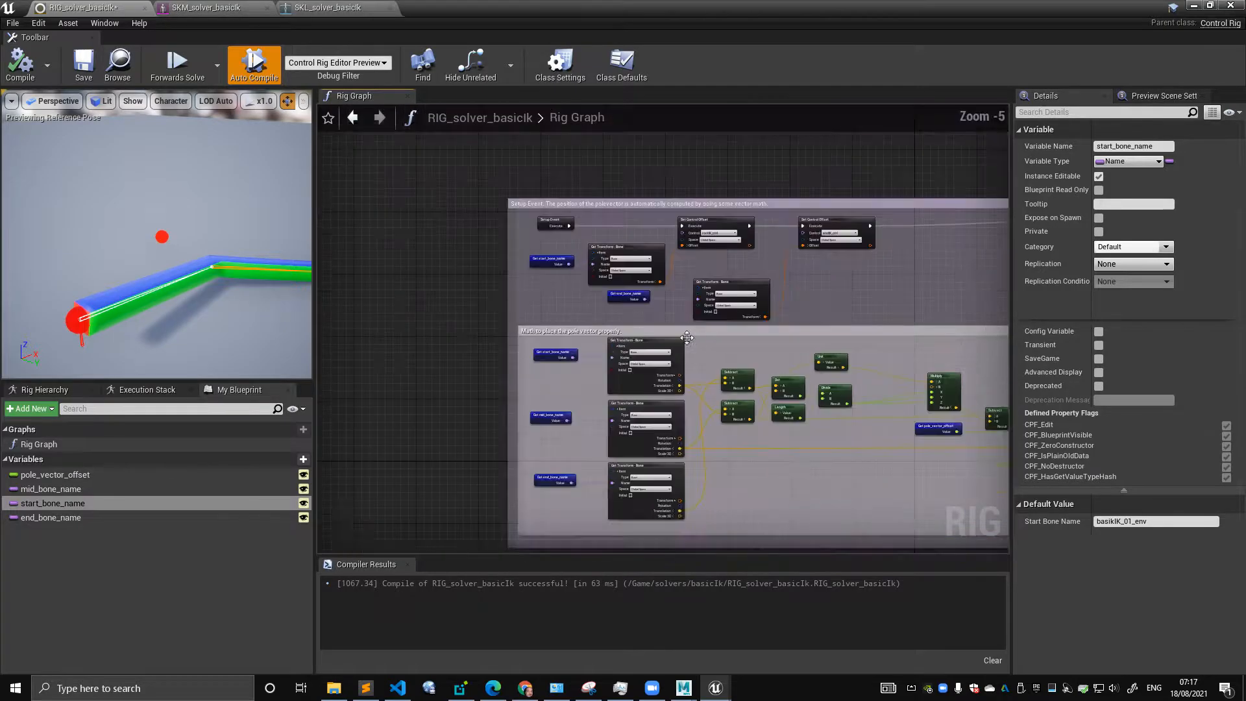
pyautogui.scroll(4, 615, 283)
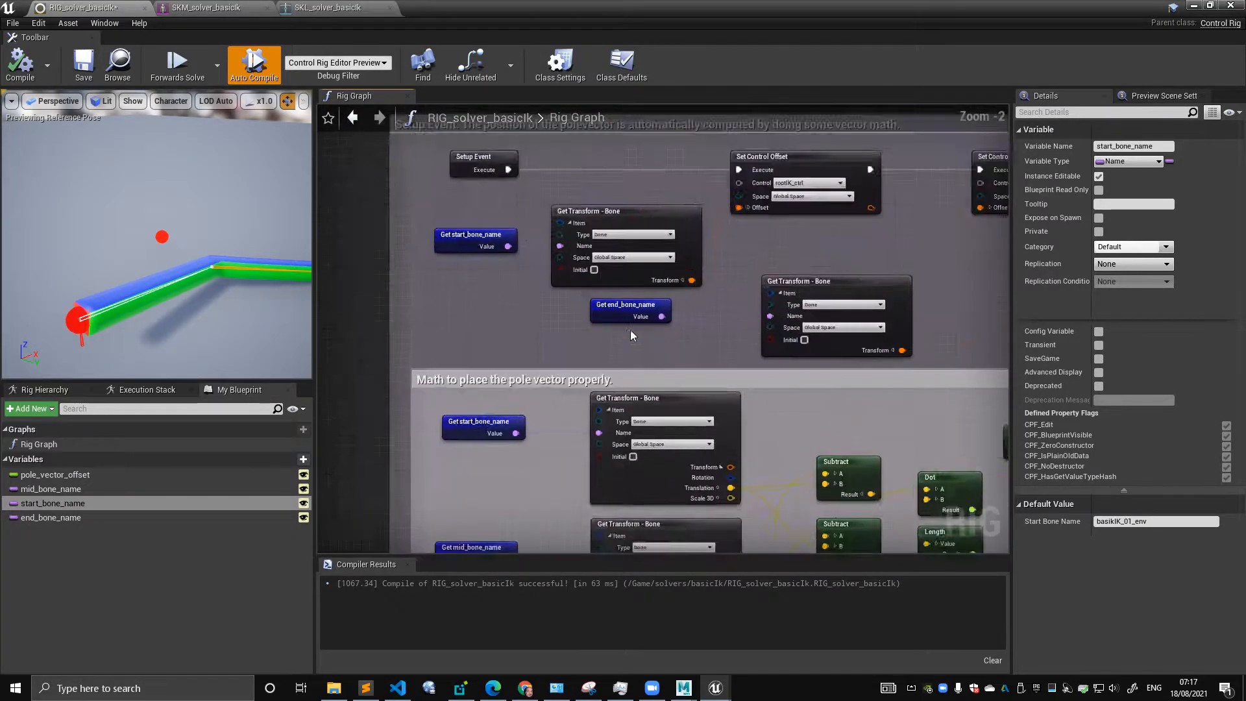
pyautogui.click(626, 305)
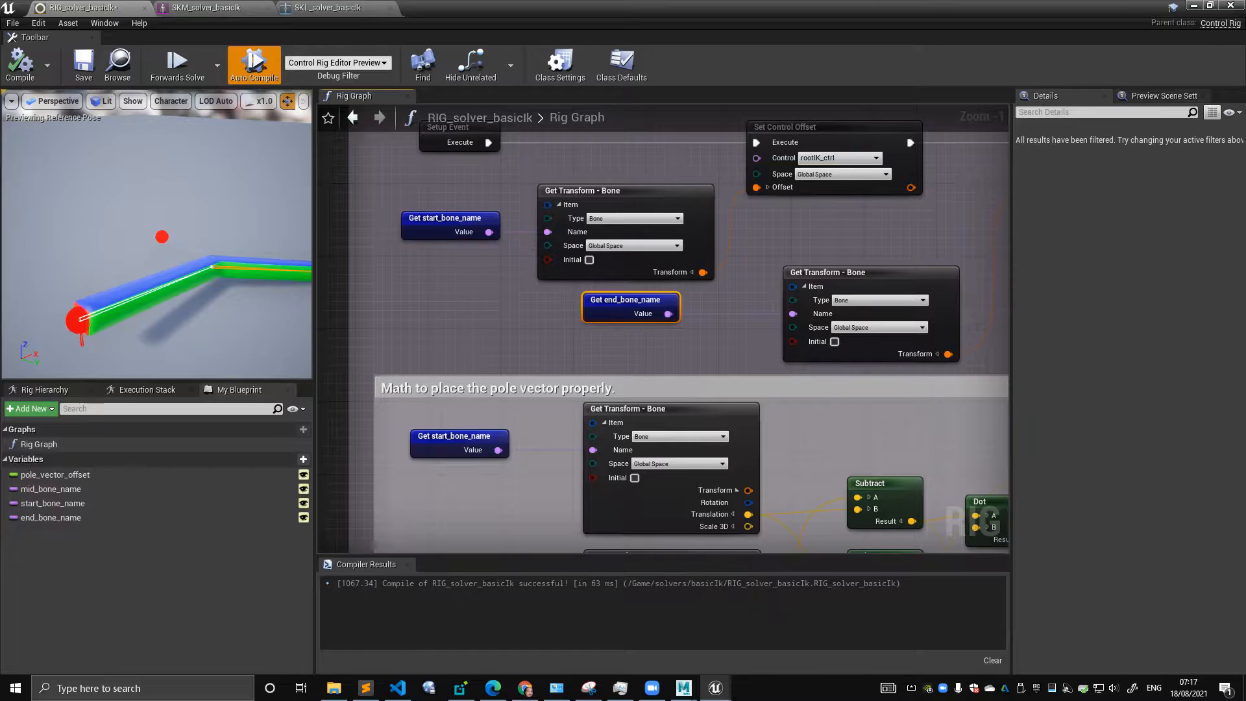
pyautogui.scroll(-2, 491, 391)
pyautogui.moveTo(491, 341); pyautogui.dragTo(470, 299, button='right')
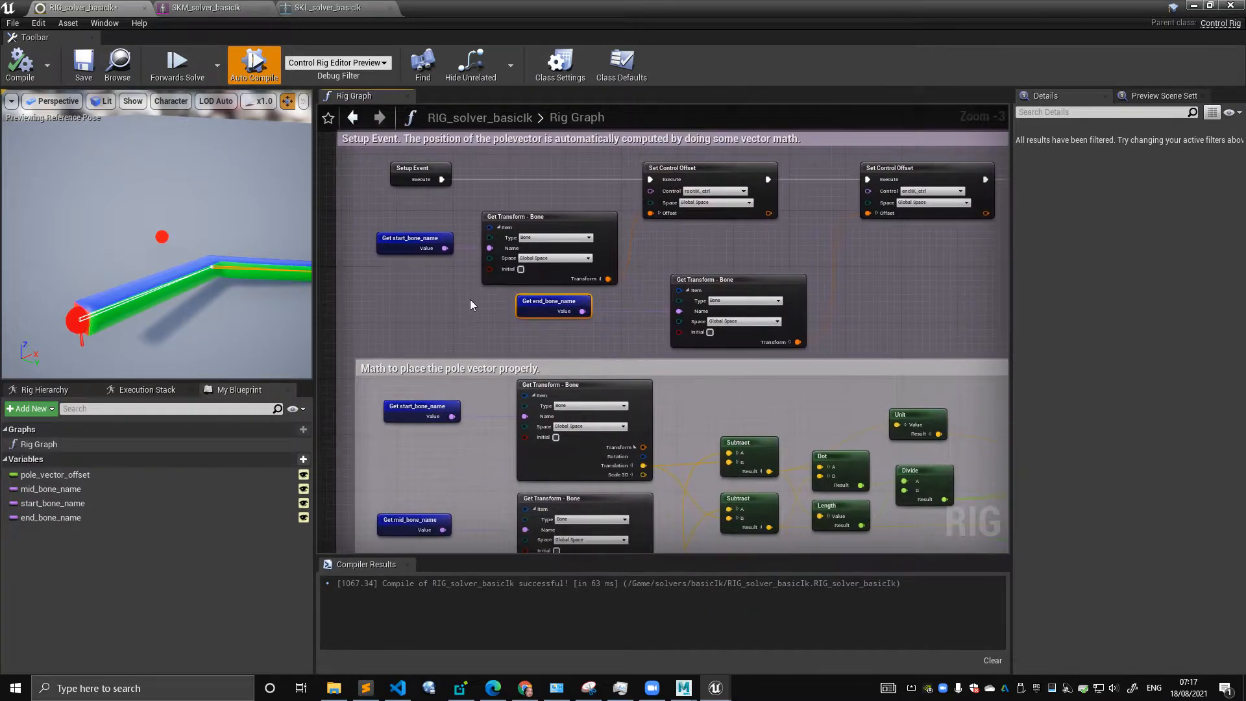
pyautogui.click(520, 238)
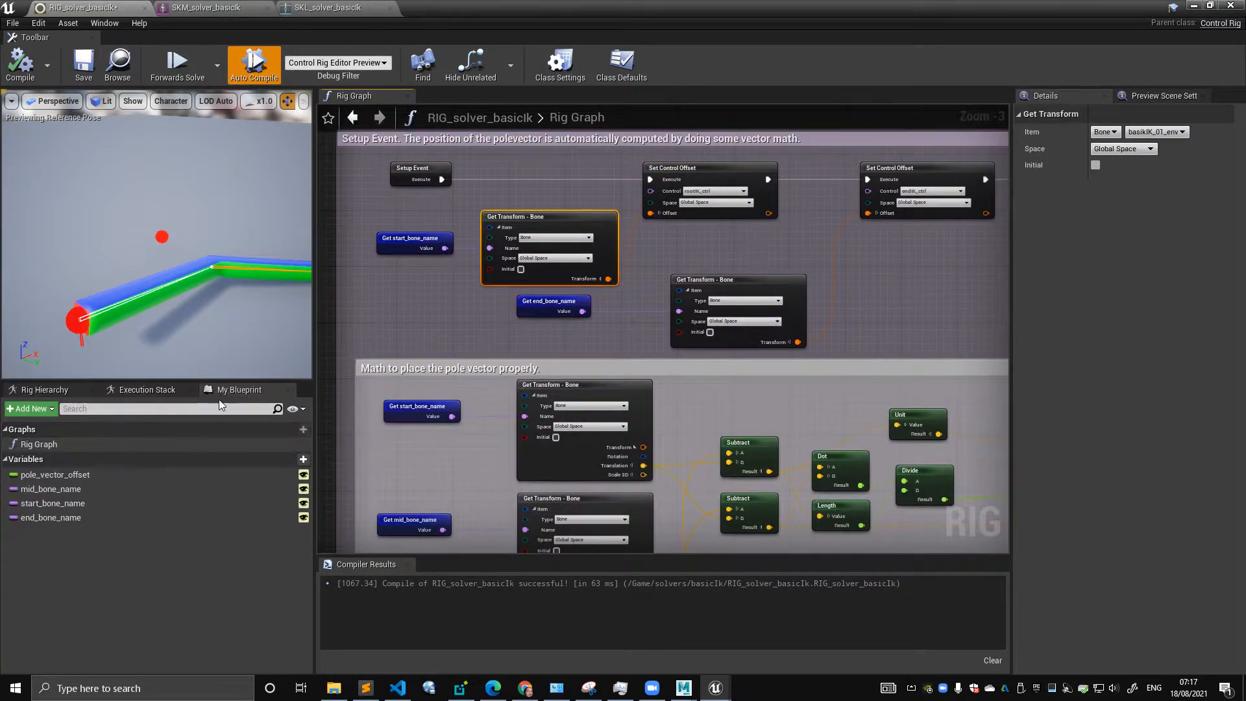
# - Add a Get Transform node for the basikIK_01_env bone and place it just outside the Setup Event section
pyautogui.click(44, 390)
pyautogui.click(235, 418)
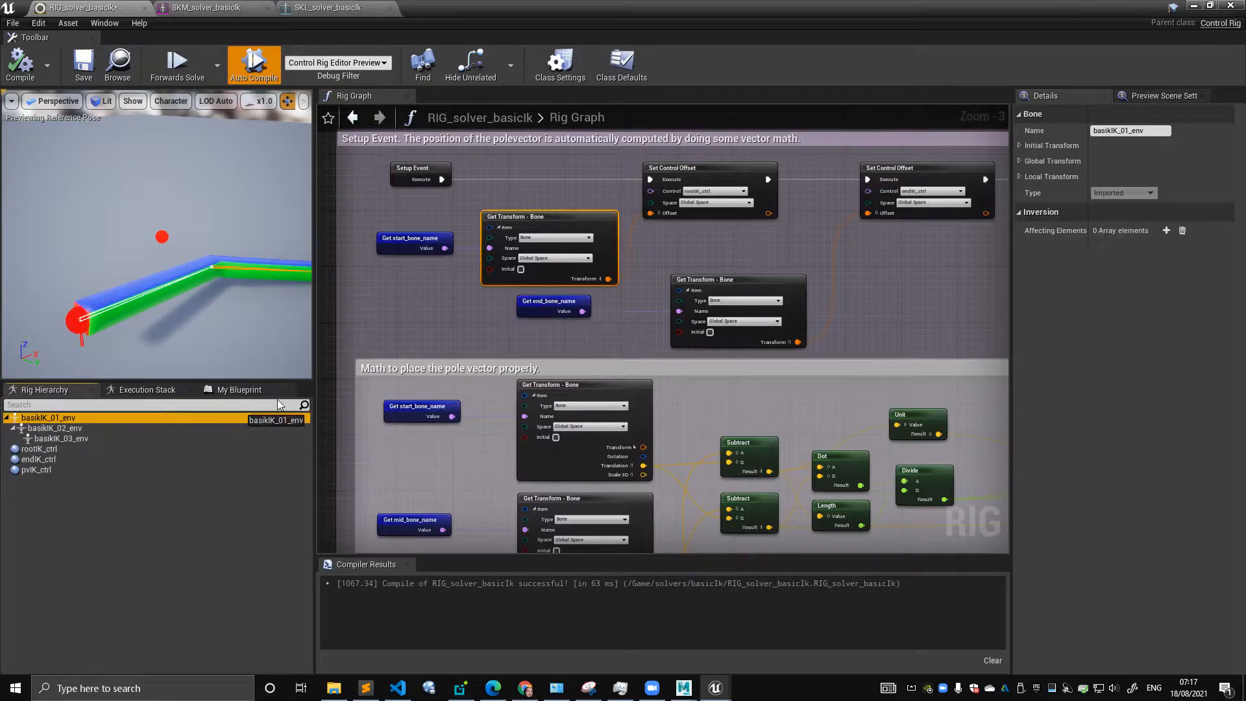
pyautogui.moveTo(884, 276); pyautogui.dragTo(885, 278)
pyautogui.click(908, 290)
pyautogui.moveTo(934, 284); pyautogui.dragTo(865, 211, button='right')
pyautogui.moveTo(865, 211); pyautogui.dragTo(302, 237)
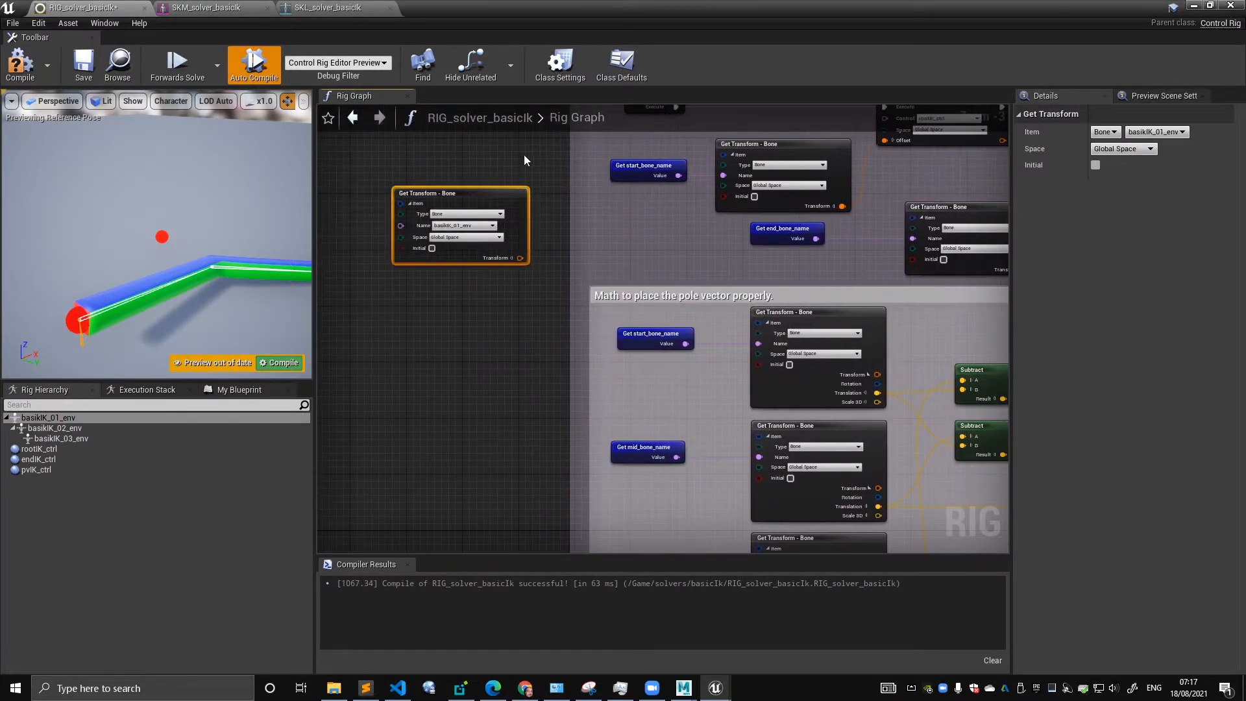
pyautogui.moveTo(527, 153); pyautogui.dragTo(449, 232, button='right')
pyautogui.moveTo(544, 216); pyautogui.dragTo(668, 269)
pyautogui.moveTo(432, 276); pyautogui.dragTo(462, 227)
pyautogui.click(466, 230)
# - Compare the fixed-name basikIK_01_env Get Transform node with the variable-driven Get Transform nodes across the rig graph
pyautogui.scroll(2, 466, 230)
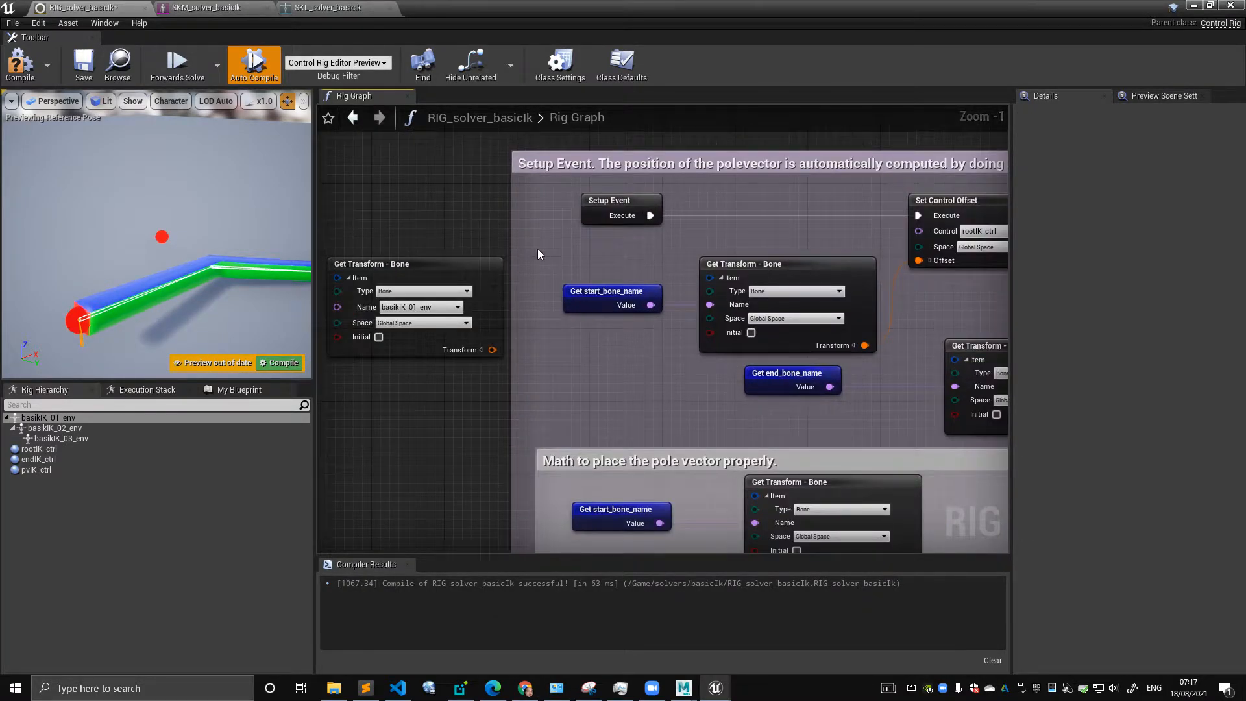
pyautogui.click(741, 336)
pyautogui.click(451, 263)
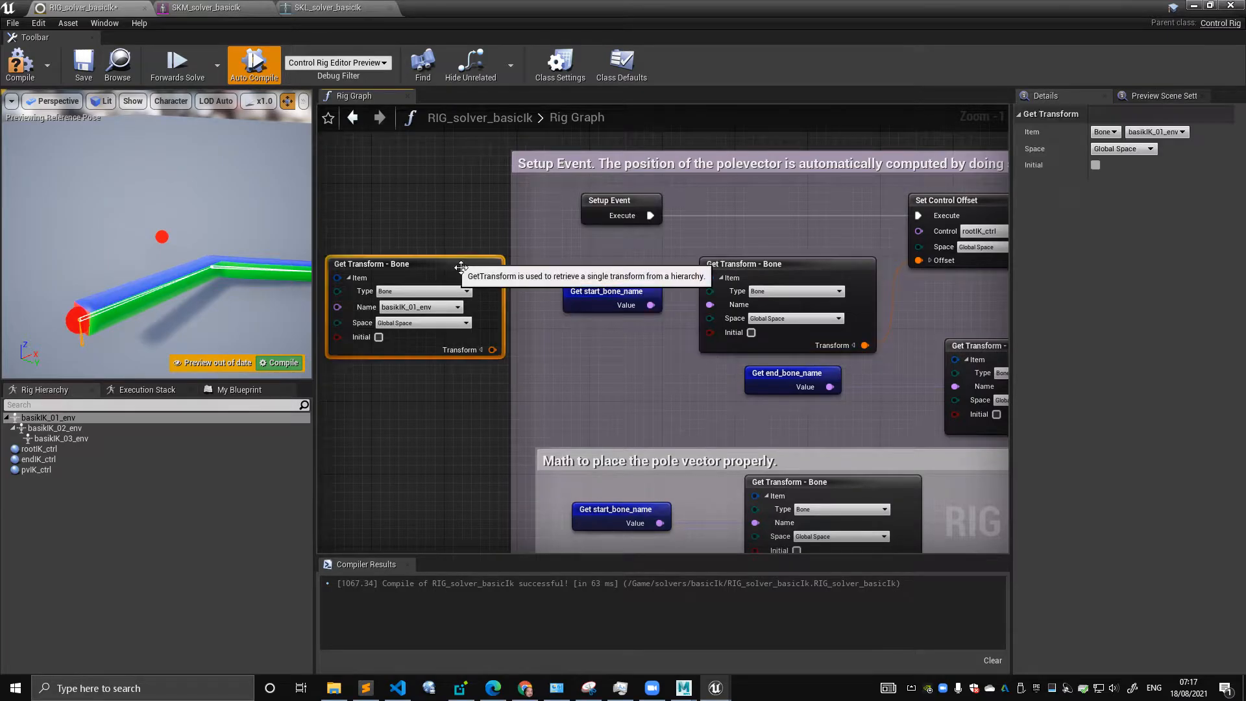
pyautogui.moveTo(457, 265)
pyautogui.mouseDown()
pyautogui.moveTo(433, 271)
pyautogui.moveTo(448, 265)
pyautogui.mouseUp()
pyautogui.moveTo(451, 398); pyautogui.dragTo(501, 241, button='right')
pyautogui.scroll(-5, 501, 247)
pyautogui.scroll(3, 437, 362)
pyautogui.scroll(-4, 548, 377)
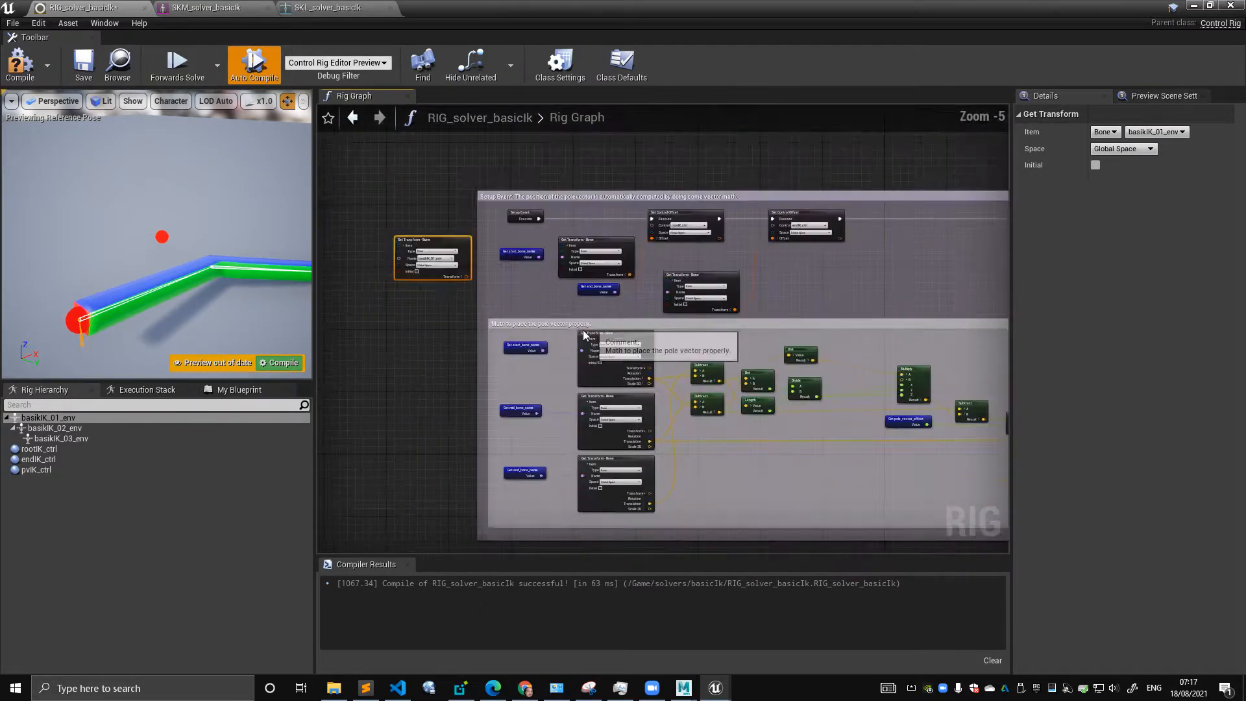
pyautogui.moveTo(654, 341); pyautogui.dragTo(675, 359, button='right')
pyautogui.scroll(2, 672, 358)
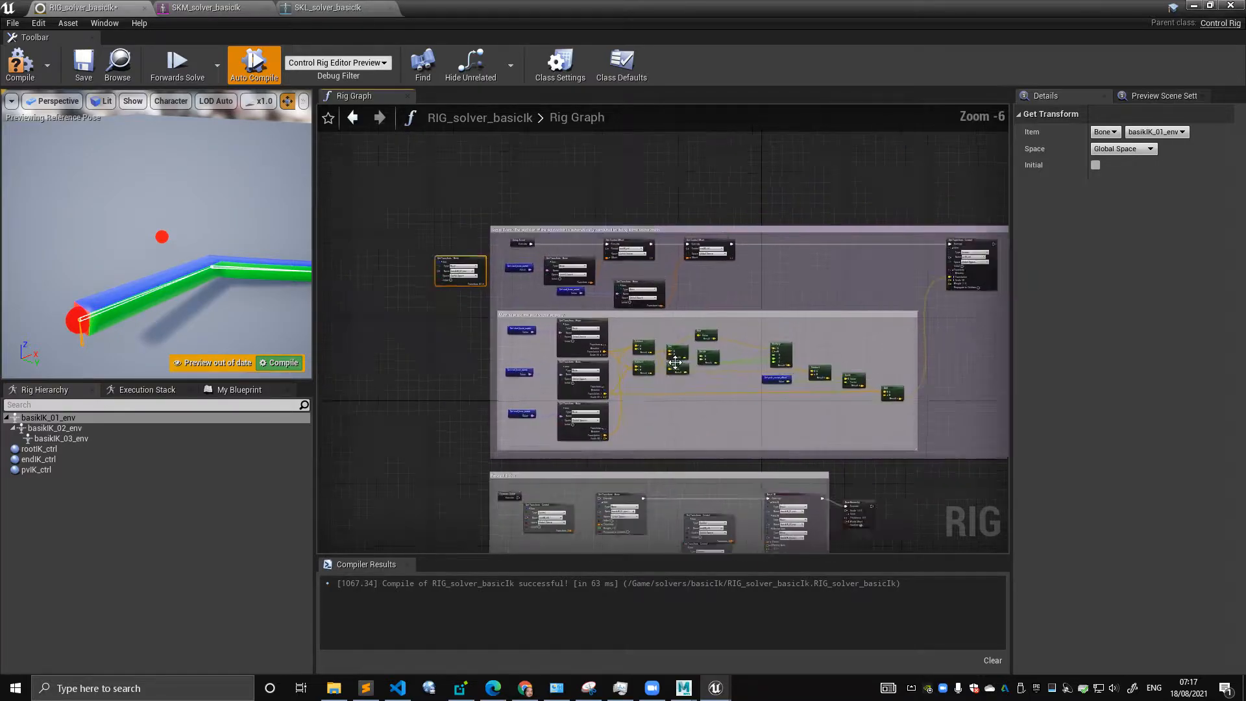
pyautogui.scroll(-2, 802, 228)
pyautogui.moveTo(780, 243); pyautogui.dragTo(720, 366, button='right')
pyautogui.scroll(3, 720, 366)
pyautogui.moveTo(611, 317); pyautogui.dragTo(799, 369, button='right')
pyautogui.scroll(2, 645, 334)
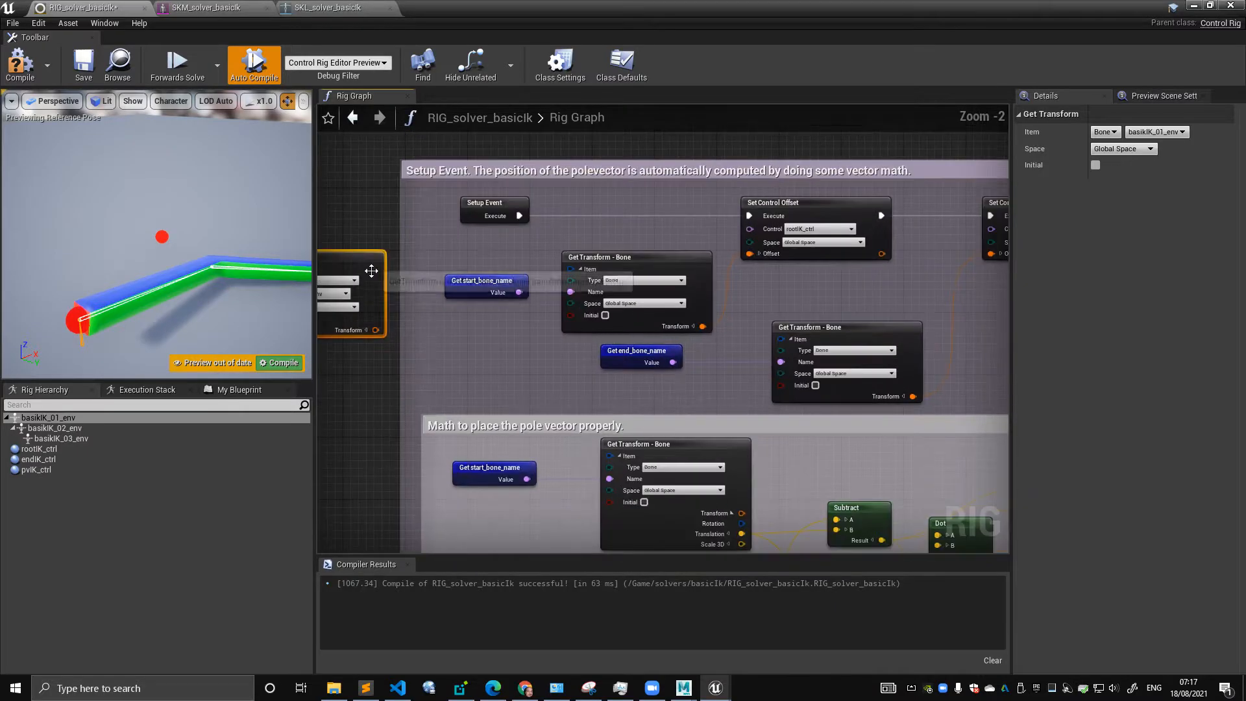
# - Review where the start, mid and end bone name getters are reused in the Setup Event and pole vector math
pyautogui.click(484, 300)
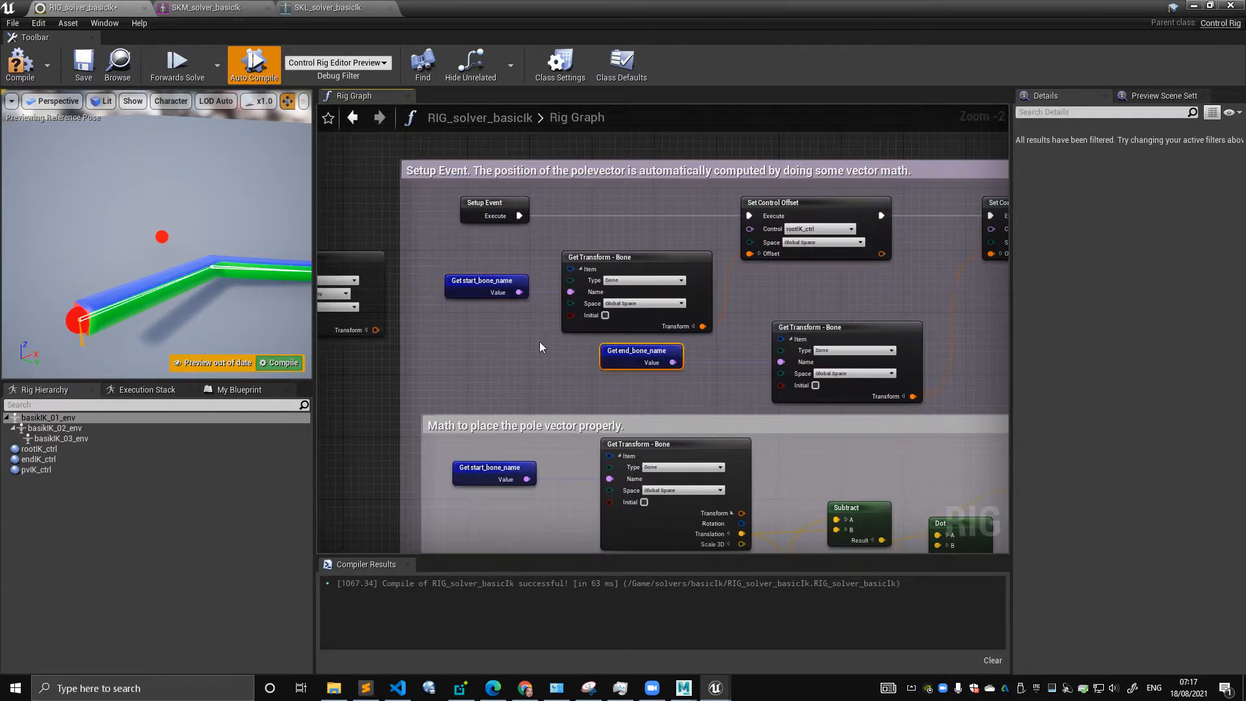
pyautogui.scroll(1, 543, 349)
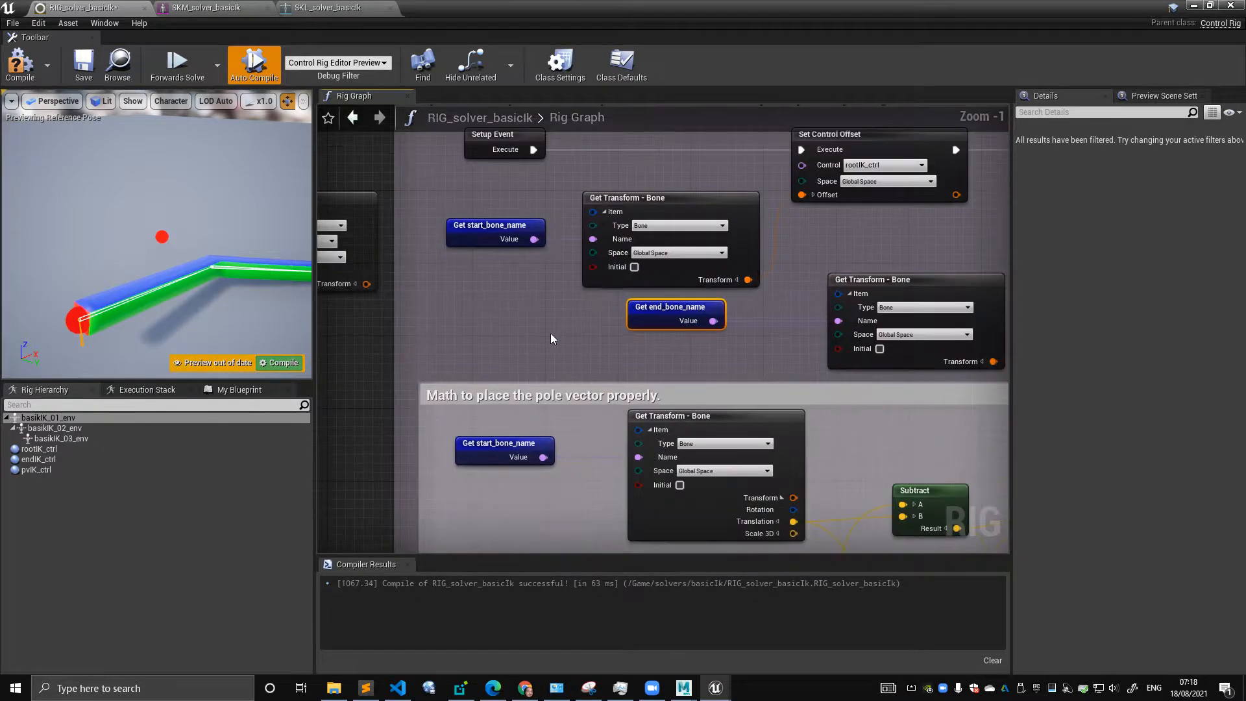
pyautogui.scroll(-2, 546, 370)
pyautogui.scroll(-3, 520, 312)
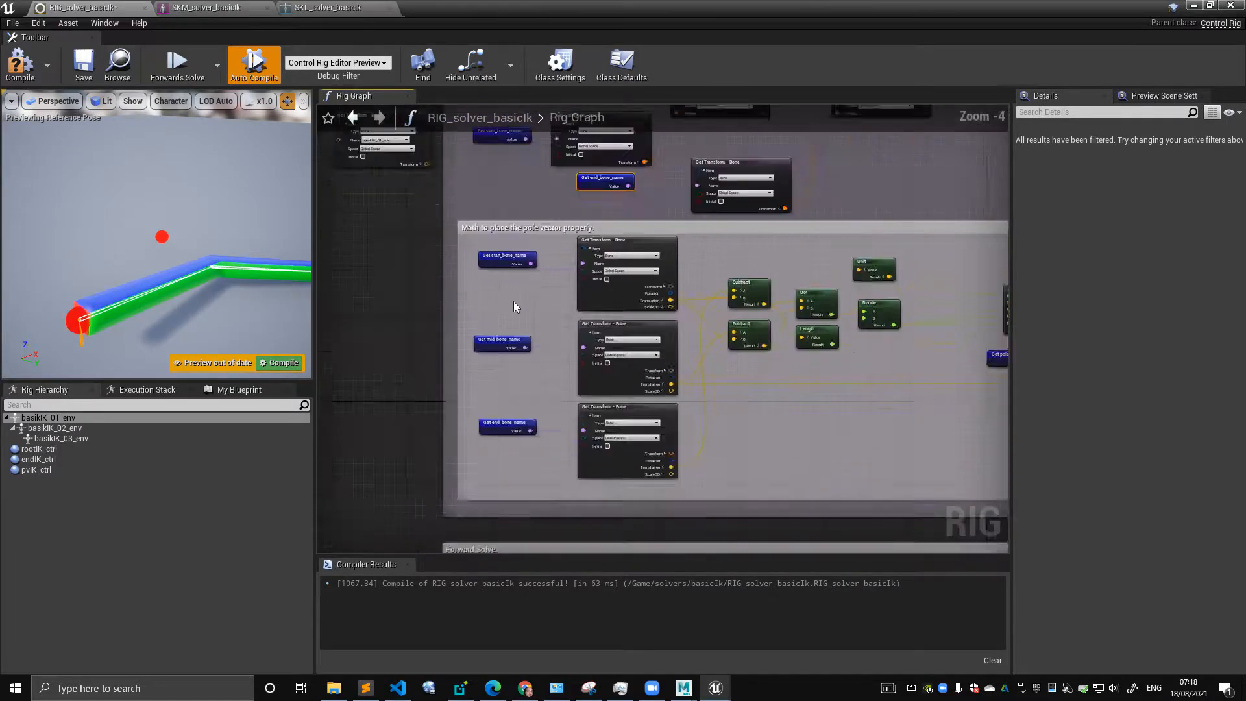
pyautogui.scroll(3, 513, 311)
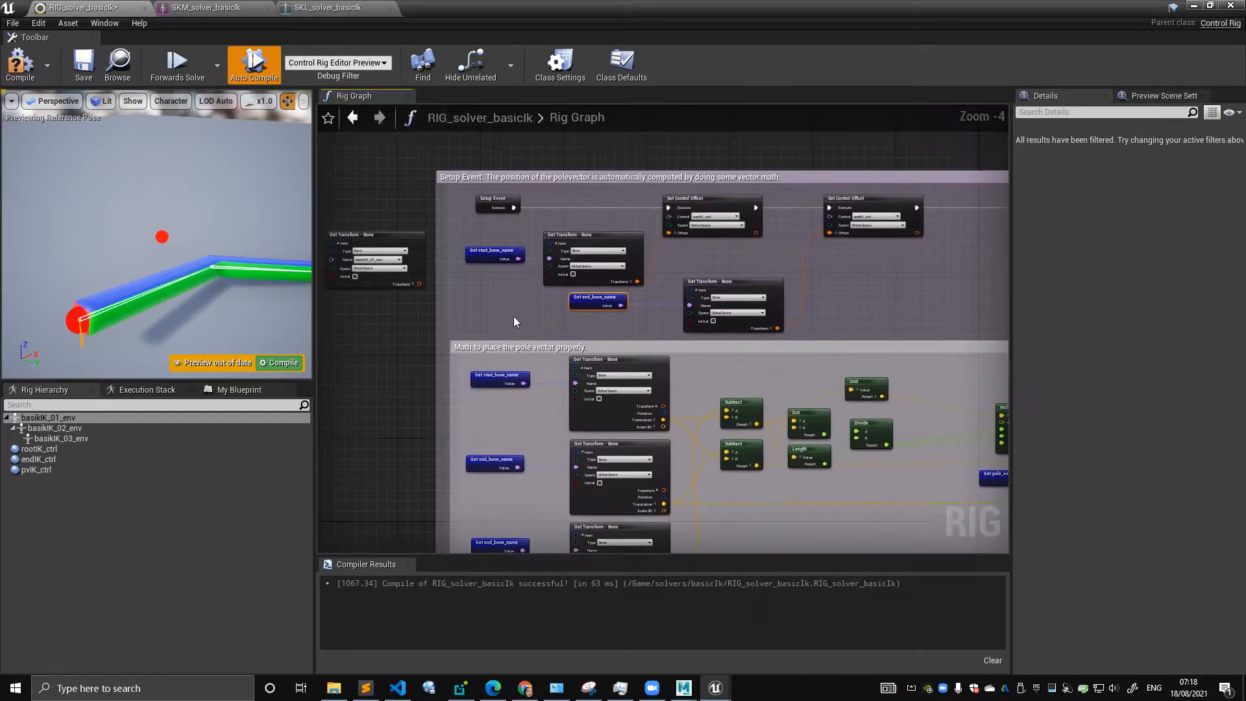
pyautogui.moveTo(494, 462); pyautogui.dragTo(485, 316, button='right')
pyautogui.click(484, 380)
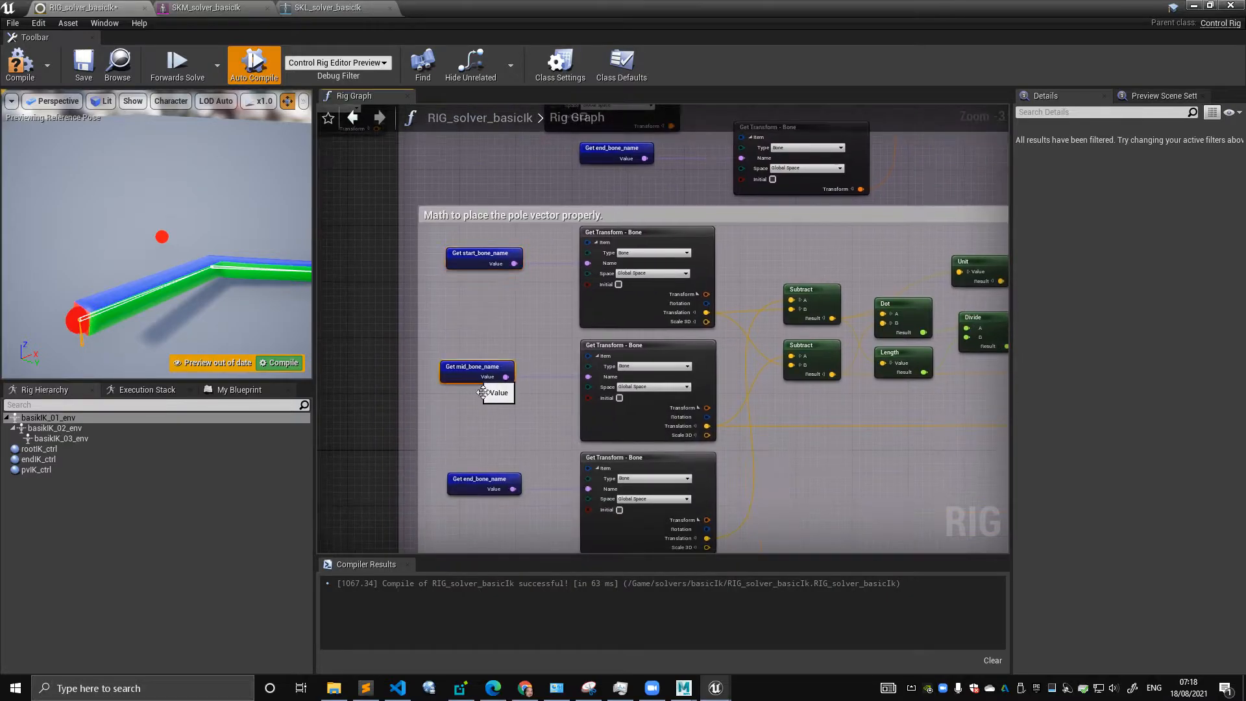
pyautogui.moveTo(484, 465); pyautogui.dragTo(488, 394, button='right')
pyautogui.scroll(-3, 498, 409)
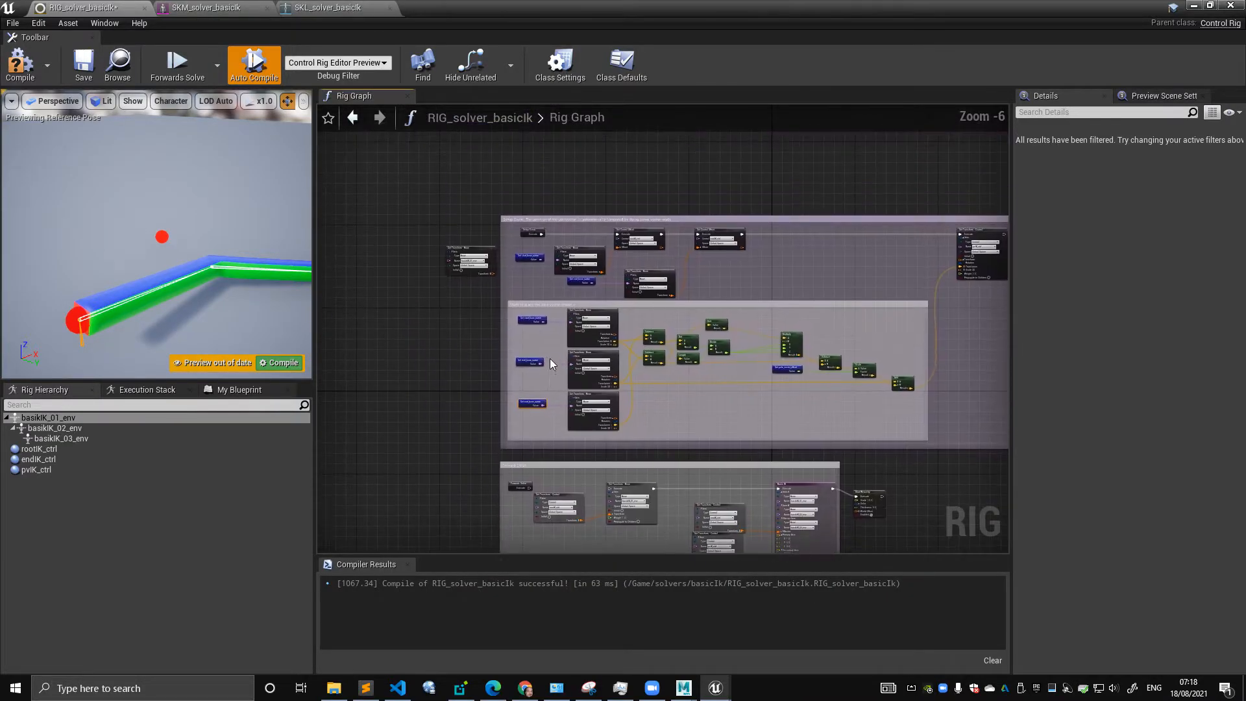
pyautogui.scroll(3, 496, 274)
pyautogui.moveTo(527, 286); pyautogui.dragTo(537, 371, button='right')
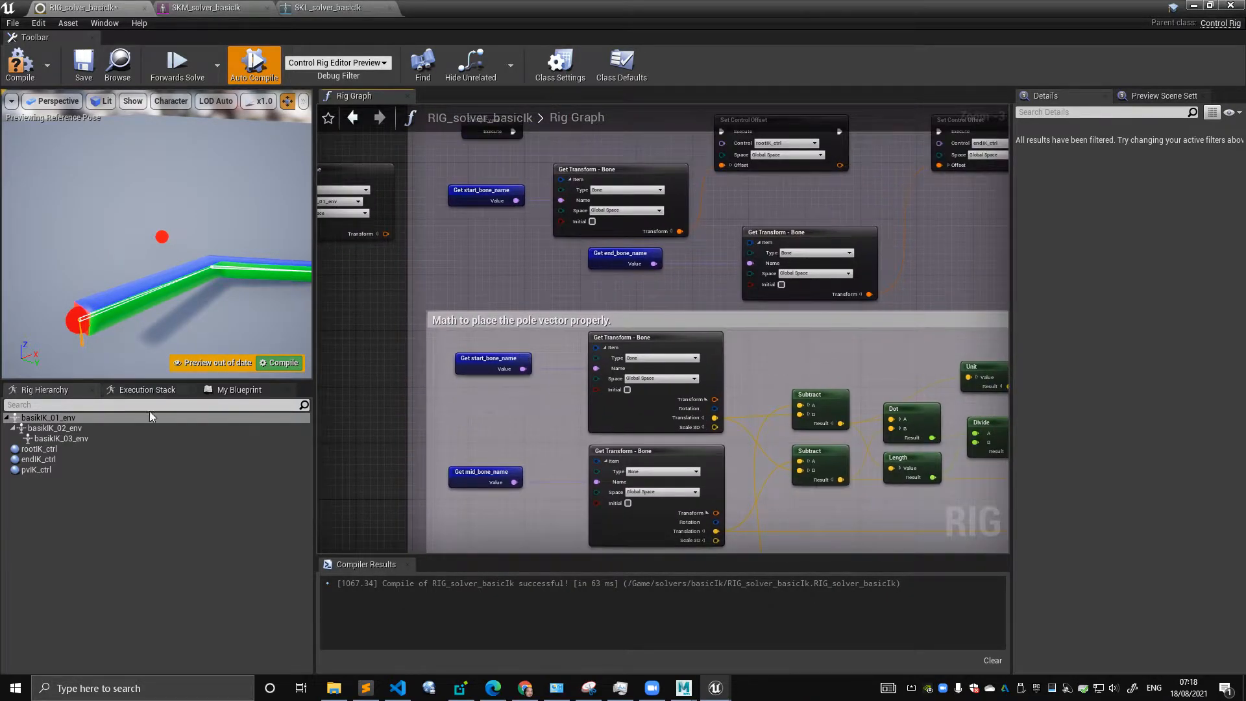
# - Delete the fixed-name basikIK_01_env Get Transform node beside the Setup Event section
pyautogui.scroll(-4, 485, 295)
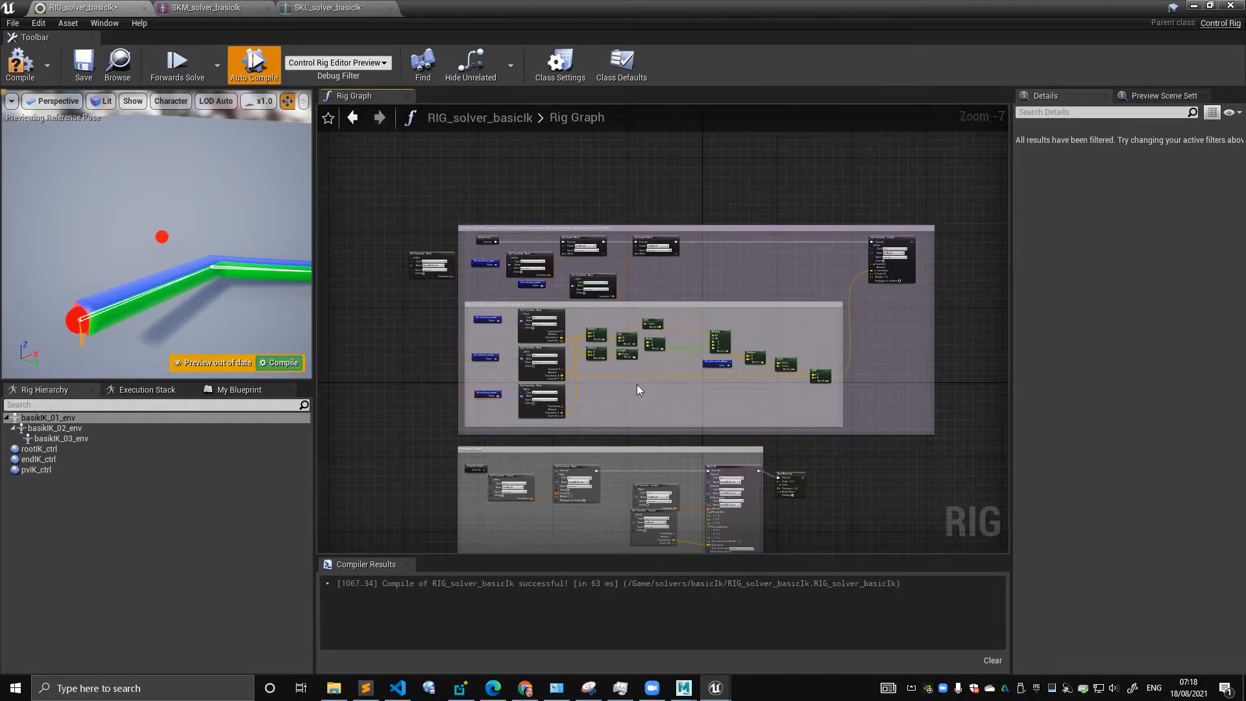
pyautogui.scroll(5, 650, 393)
pyautogui.click(454, 247)
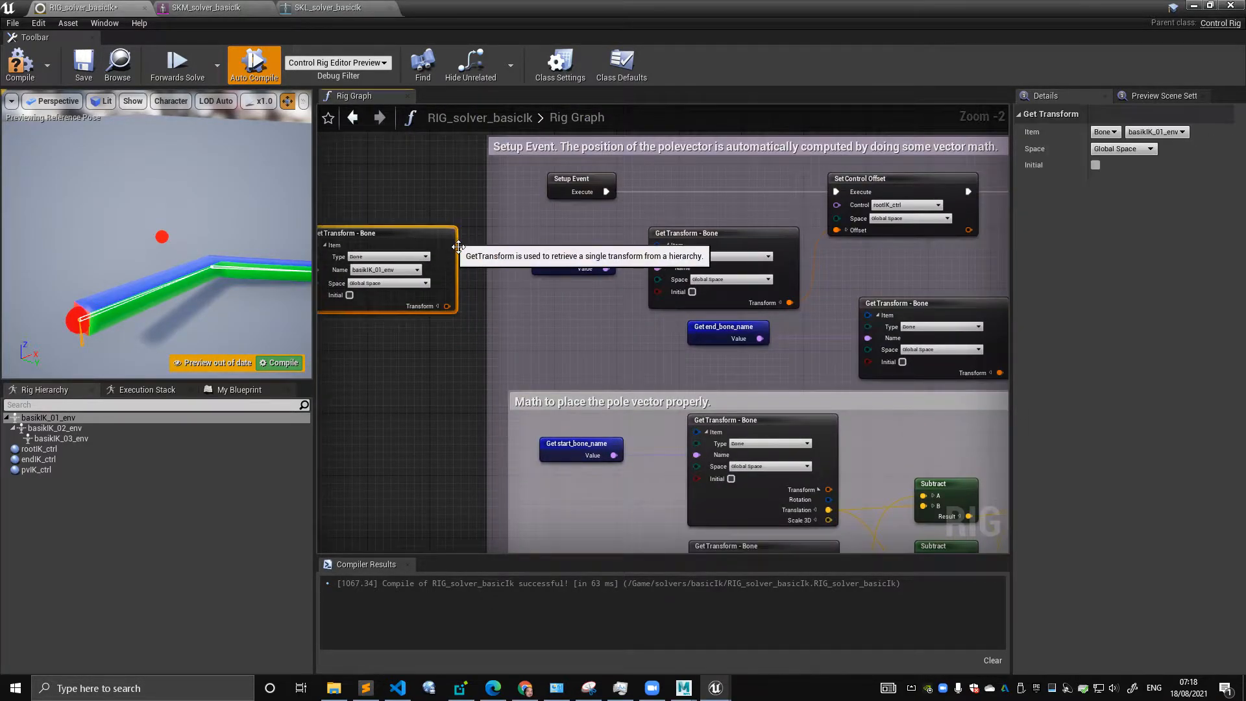
pyautogui.press('Delete')
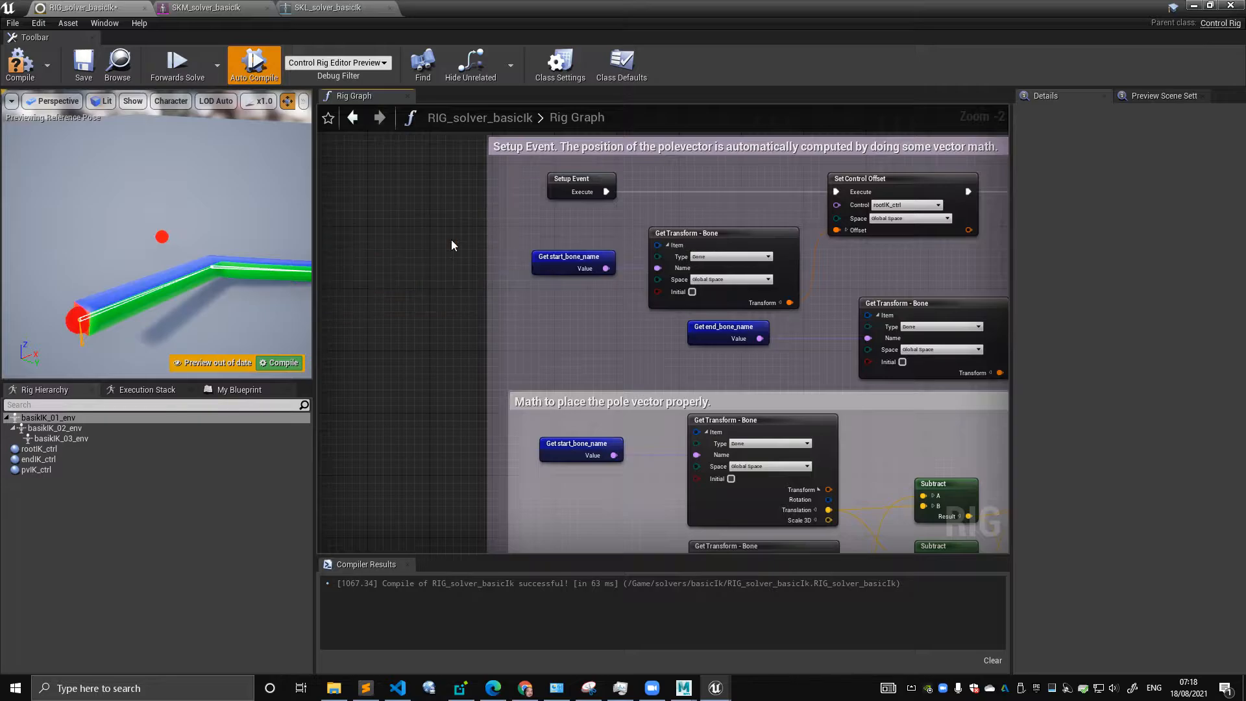
pyautogui.moveTo(49, 417); pyautogui.dragTo(407, 257)
pyautogui.click(494, 338)
pyautogui.press('Delete')
# - Inspect the start_bone_name getter in the Setup Event and the details of its variable
pyautogui.moveTo(490, 256); pyautogui.dragTo(345, 262, button='right')
pyautogui.click(428, 269)
pyautogui.scroll(1, 504, 221)
pyautogui.moveTo(494, 220); pyautogui.dragTo(424, 249, button='right')
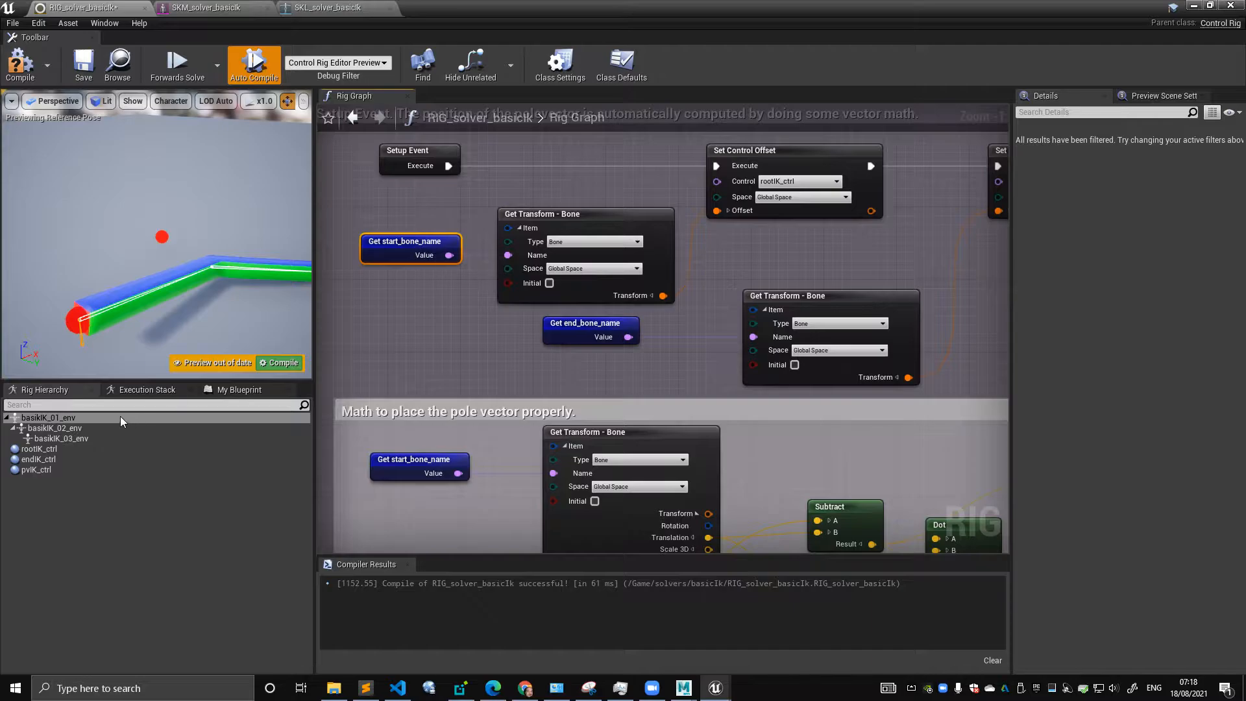
pyautogui.click(221, 389)
pyautogui.click(147, 503)
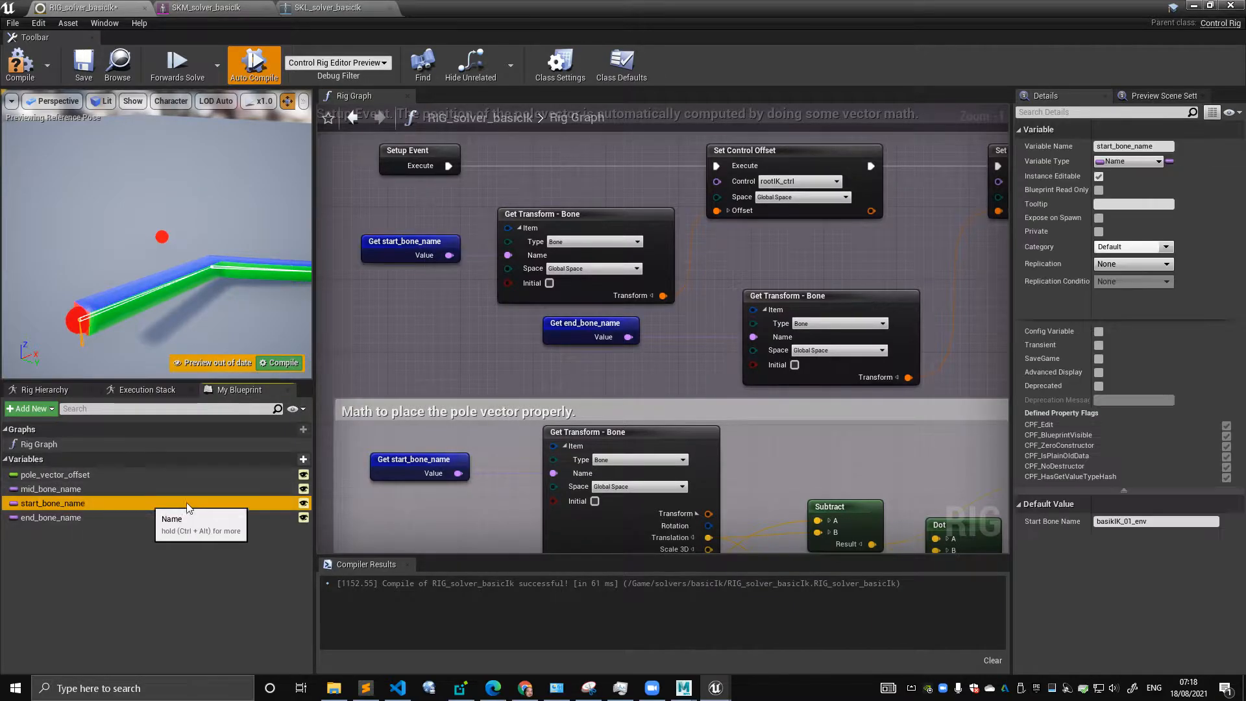
# - Trace the end_bone_name getter through Get Transform to the endIK_ctrl Set Control Offset, and inspect the endIK_ctrl transforms
pyautogui.click(587, 331)
pyautogui.moveTo(641, 345); pyautogui.dragTo(406, 337, button='right')
pyautogui.moveTo(782, 245); pyautogui.dragTo(596, 277, button='right')
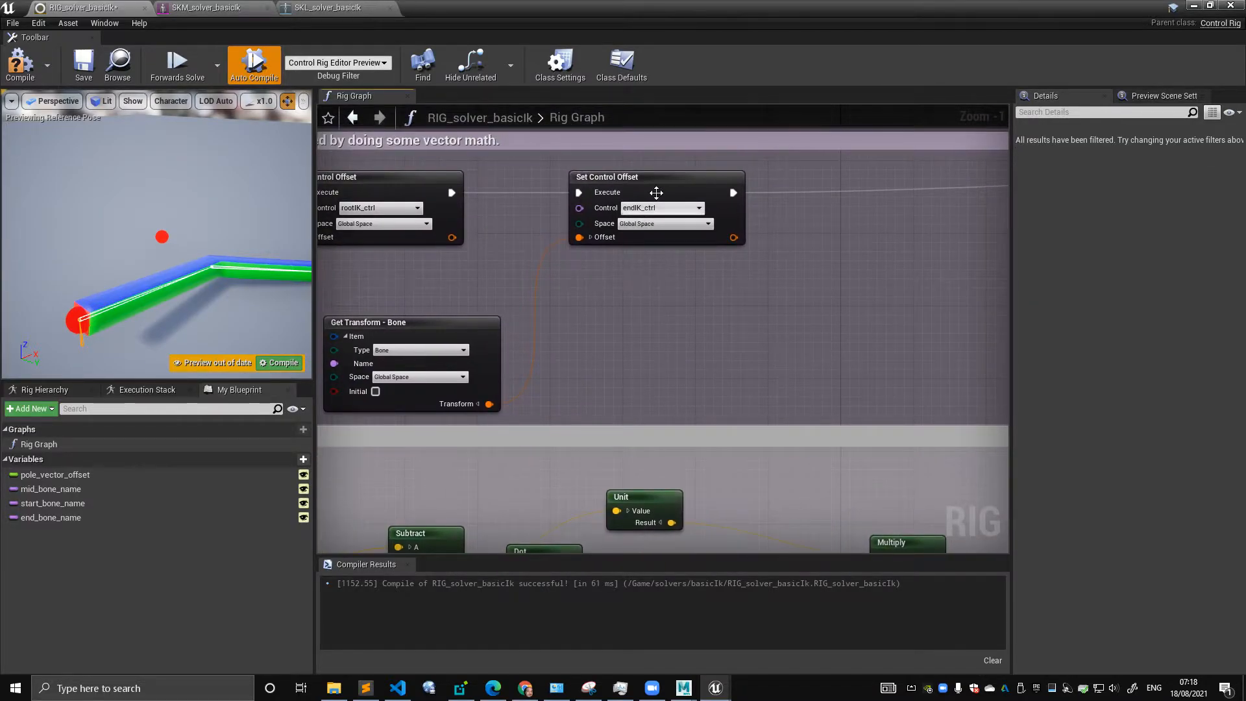
pyautogui.moveTo(237, 265); pyautogui.dragTo(207, 281, button='right')
pyautogui.click(229, 252)
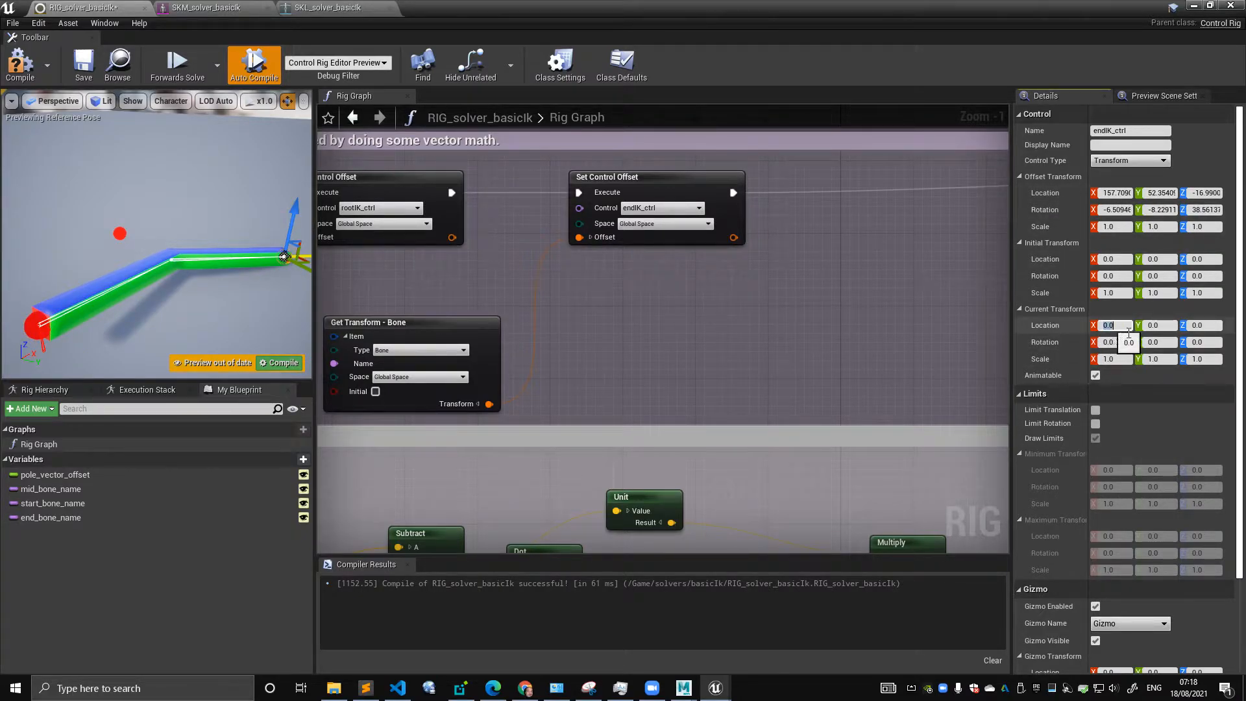
pyautogui.scroll(-3, 842, 263)
pyautogui.moveTo(841, 263); pyautogui.dragTo(633, 248, button='right')
pyautogui.moveTo(731, 248); pyautogui.dragTo(673, 222, button='right')
pyautogui.moveTo(551, 231); pyautogui.dragTo(766, 250, button='right')
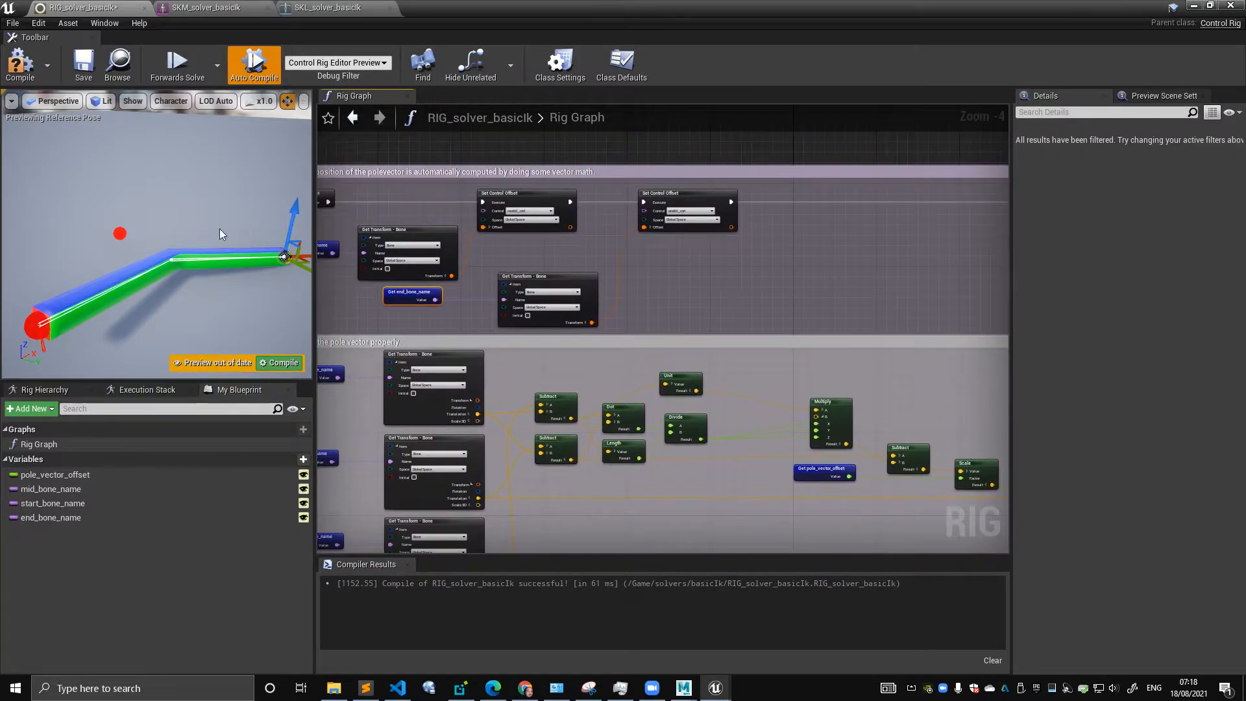
# - Compile the rig and restore the execution link from the endIK_ctrl Set Control Offset to the pvIK_ctrl Set Transform
pyautogui.click(20, 65)
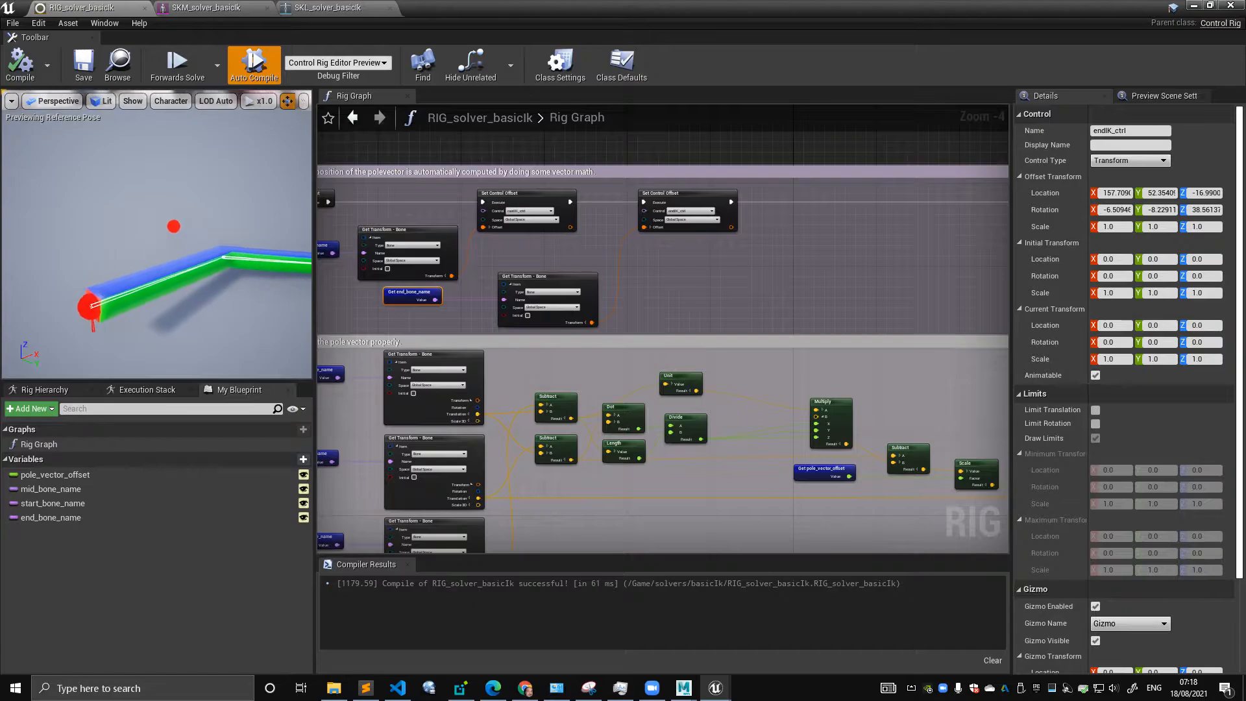
pyautogui.moveTo(836, 225); pyautogui.dragTo(585, 213, button='right')
pyautogui.moveTo(481, 190); pyautogui.dragTo(626, 190)
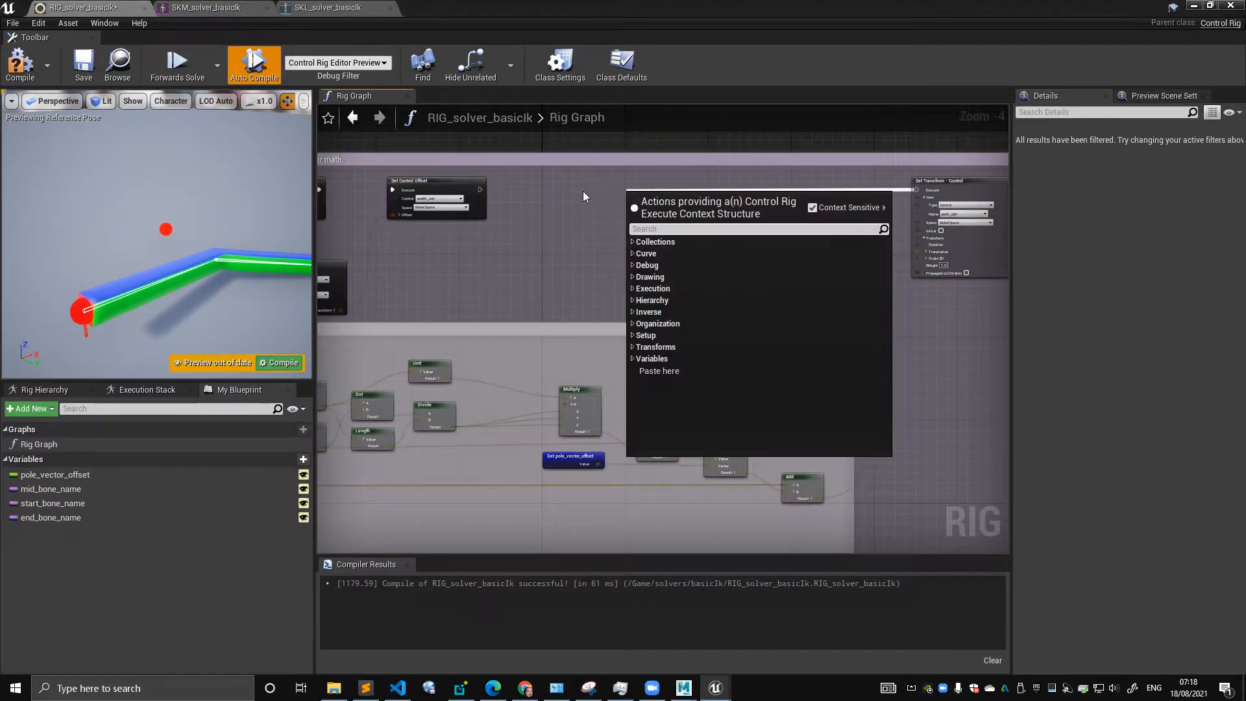
pyautogui.click(542, 194)
pyautogui.hotkey('ctrl', 'z')
pyautogui.moveTo(482, 189); pyautogui.dragTo(918, 190)
# - Add a Get Transform node for basikIK_03_env, feed its transform into the pvIK_ctrl Set Transform and compile the rig
pyautogui.moveTo(808, 231); pyautogui.dragTo(487, 228, button='right')
pyautogui.scroll(2, 487, 228)
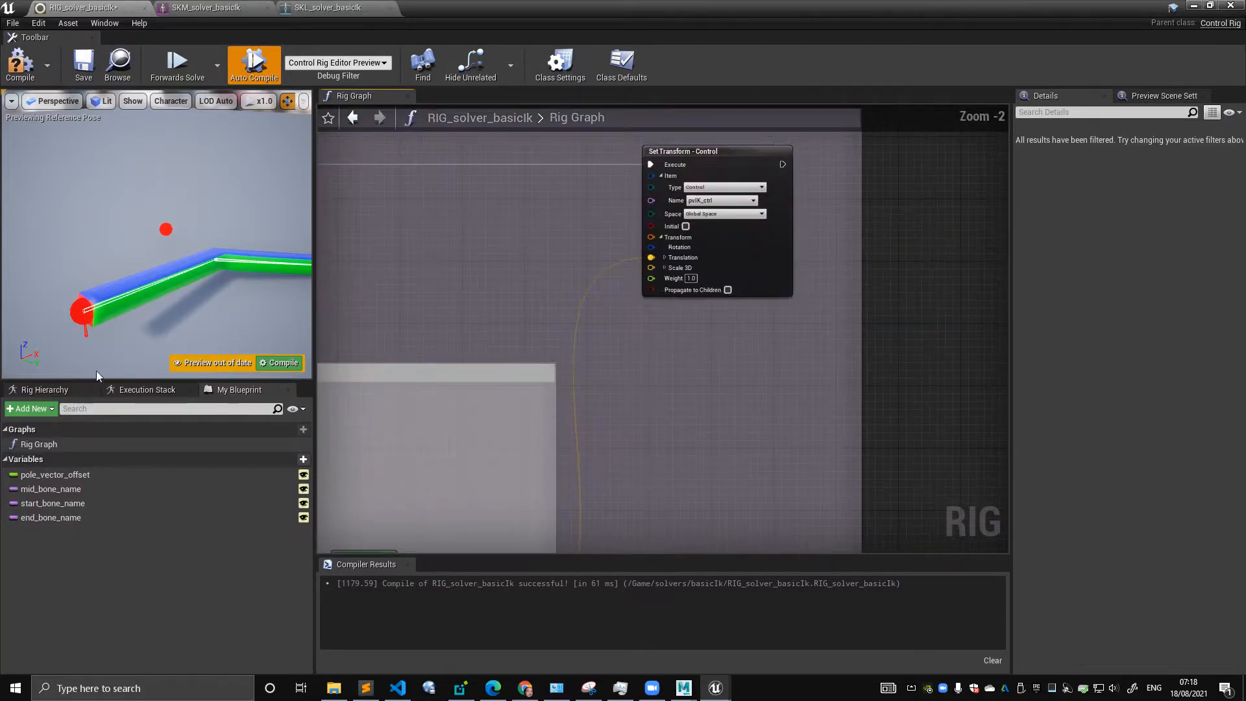
pyautogui.click(50, 388)
pyautogui.click(156, 436)
pyautogui.moveTo(156, 437); pyautogui.dragTo(453, 214)
pyautogui.click(500, 259)
pyautogui.moveTo(496, 295); pyautogui.dragTo(652, 237)
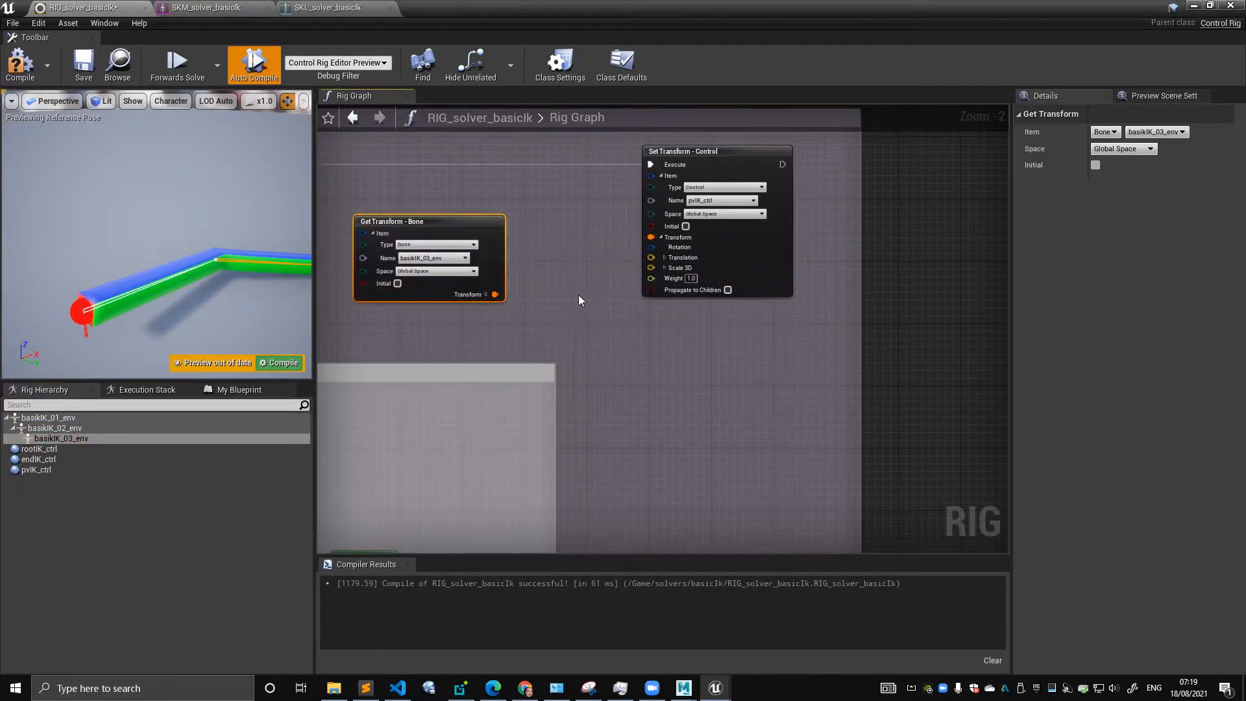
pyautogui.click(19, 62)
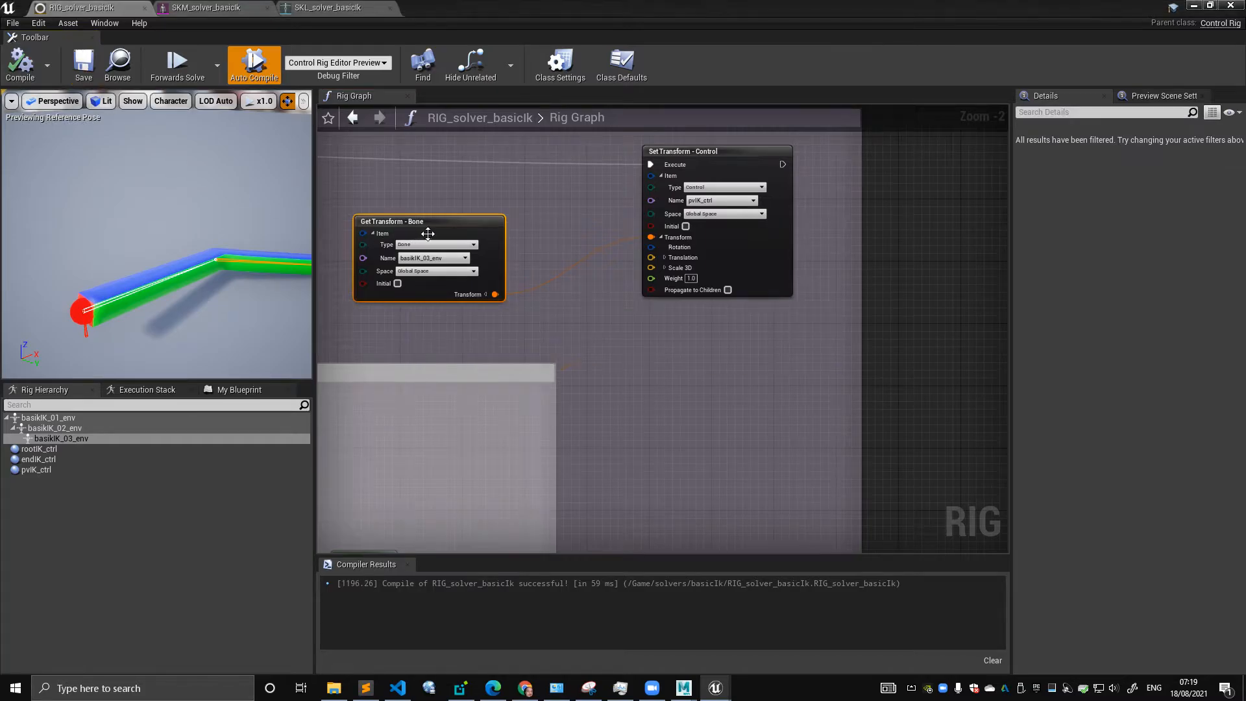
# - Change the bone read by the new Get Transform node to basikIK_02_env and compile the rig
pyautogui.moveTo(430, 225); pyautogui.dragTo(438, 232)
pyautogui.moveTo(452, 207); pyautogui.dragTo(636, 220, button='right')
pyautogui.scroll(-1, 633, 221)
pyautogui.keyDown('alt'); pyautogui.moveTo(149, 240); pyautogui.dragTo(253, 244); pyautogui.keyUp('alt')
pyautogui.moveTo(155, 246)
pyautogui.mouseDown(button='right')
pyautogui.moveTo(107, 224)
pyautogui.moveTo(101, 259)
pyautogui.moveTo(163, 246)
pyautogui.mouseUp(button='right')
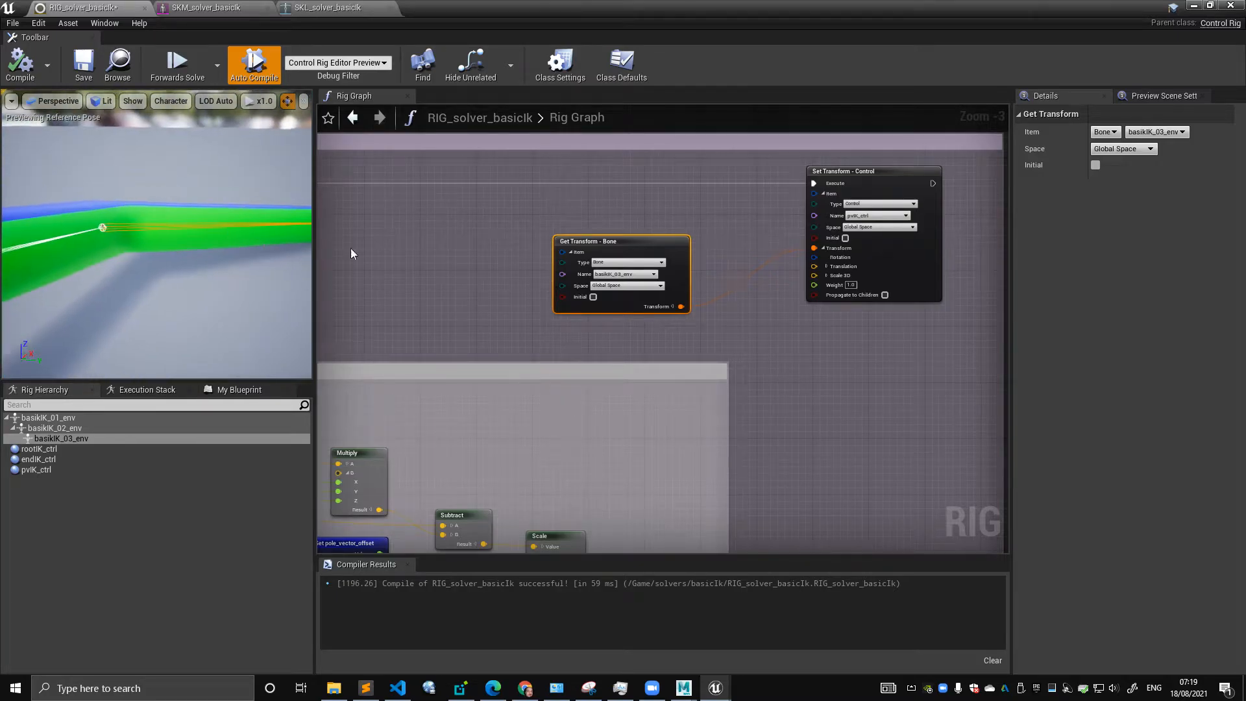
pyautogui.scroll(-2, 585, 260)
pyautogui.scroll(3, 469, 256)
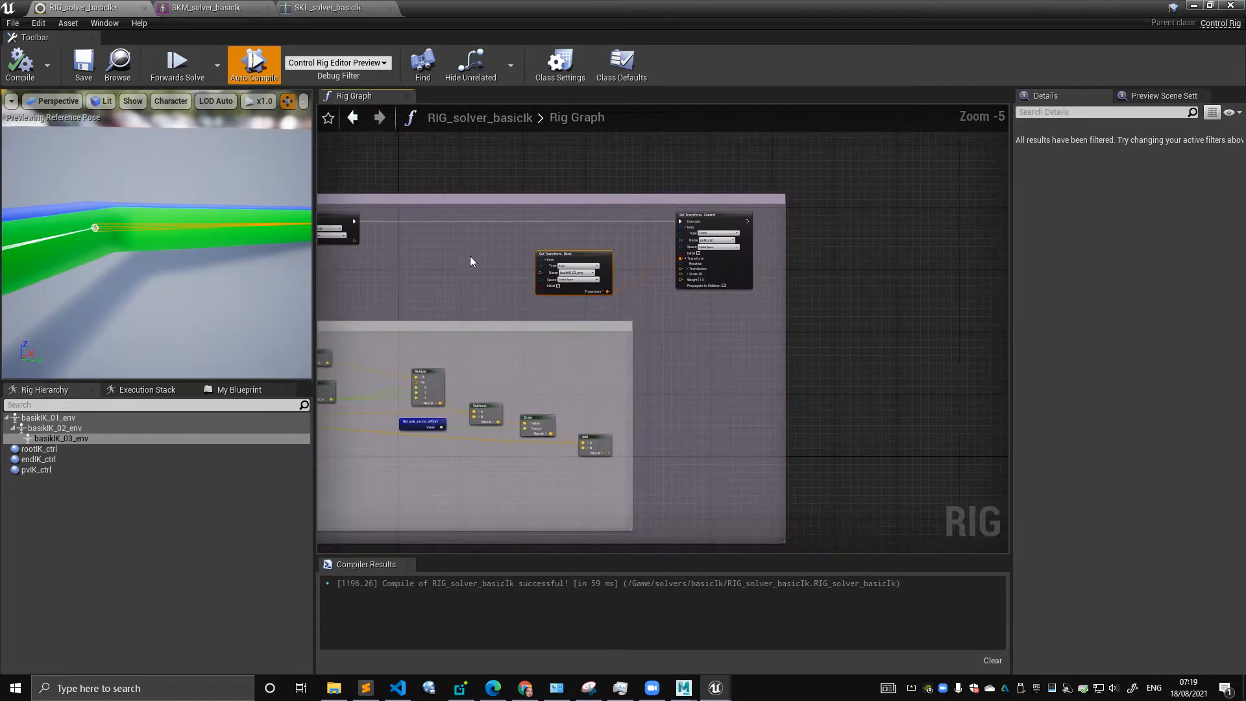
pyautogui.click(662, 296)
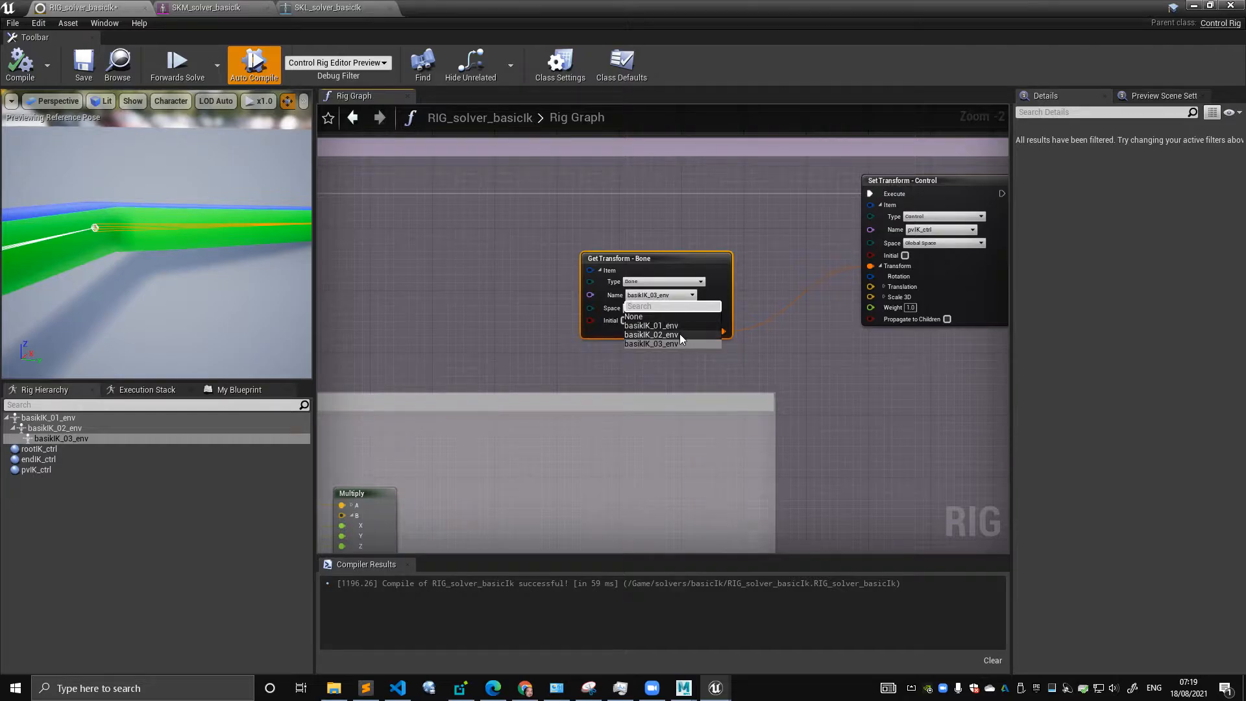
pyautogui.click(25, 63)
# - Select pvIK_ctrl in the preview to check its placement against the arm's middle joint
pyautogui.moveTo(175, 222); pyautogui.dragTo(130, 243, button='right')
pyautogui.keyDown('alt'); pyautogui.moveTo(156, 247); pyautogui.dragTo(214, 233); pyautogui.keyUp('alt')
pyautogui.moveTo(253, 203); pyautogui.dragTo(263, 202, button='right')
pyautogui.click(120, 220)
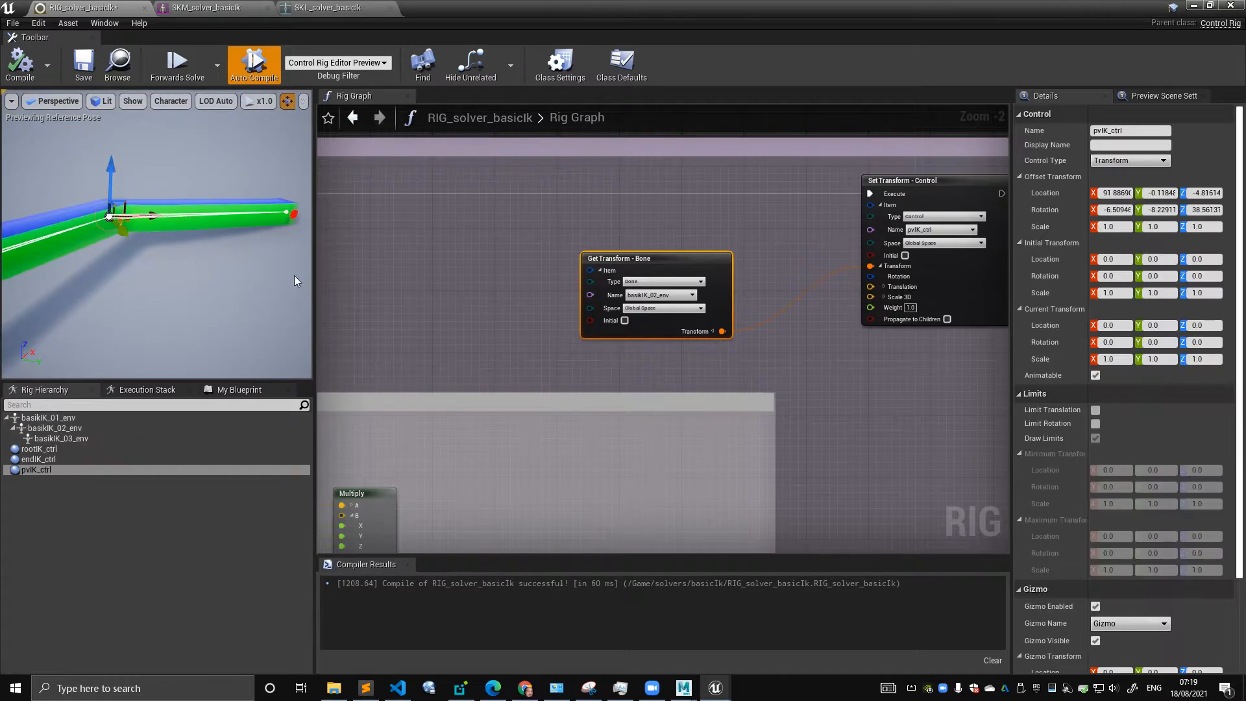
# - Connect the Forwards Solve event to the Set Transform node for basikIK_01_env and compile the rig
pyautogui.moveTo(377, 361); pyautogui.dragTo(571, 279, button='right')
pyautogui.scroll(-6, 571, 279)
pyautogui.moveTo(508, 355); pyautogui.dragTo(644, 271, button='right')
pyautogui.scroll(3, 542, 321)
pyautogui.scroll(2, 458, 364)
pyautogui.moveTo(434, 411); pyautogui.dragTo(655, 412)
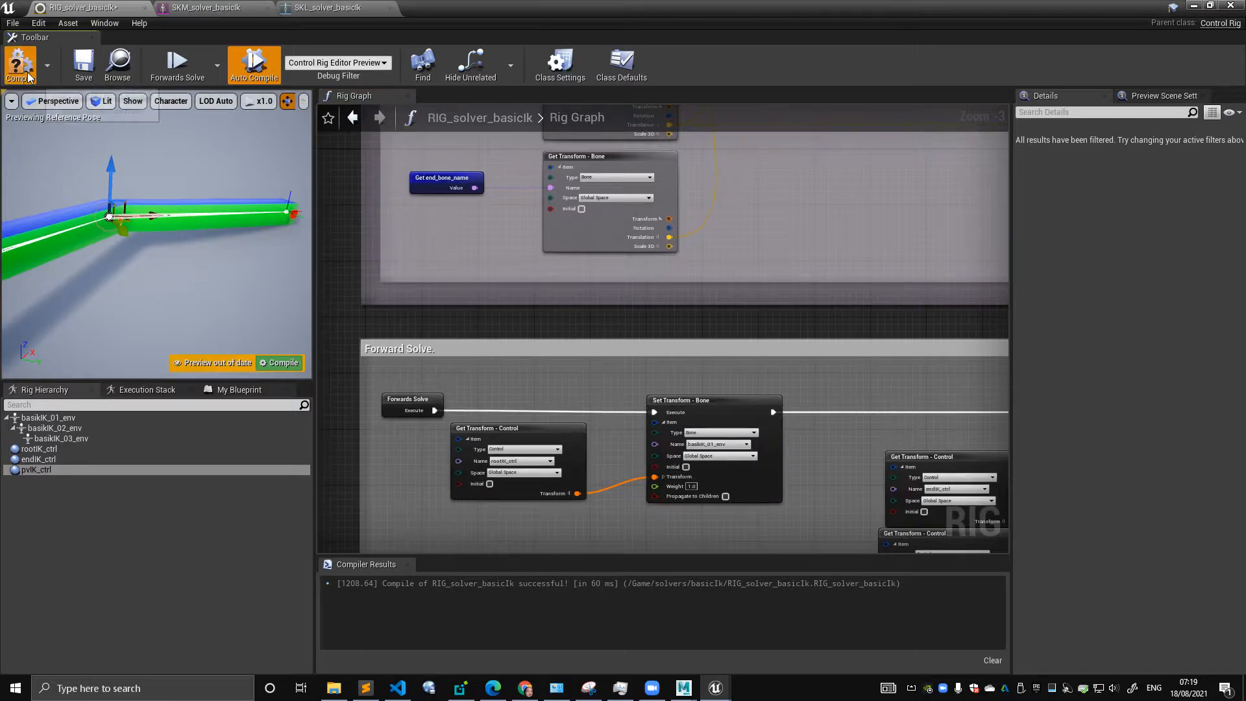
# - Test the IK by moving pvIK_ctrl away from the arm's middle joint and viewing it from several angles
pyautogui.moveTo(180, 167)
pyautogui.keyDown('alt'); pyautogui.mouseDown()
pyautogui.moveTo(260, 168)
pyautogui.moveTo(164, 163)
pyautogui.moveTo(157, 228)
pyautogui.moveTo(172, 163)
pyautogui.mouseUp(); pyautogui.keyUp('alt')
pyautogui.keyDown('alt'); pyautogui.moveTo(247, 211); pyautogui.dragTo(142, 211); pyautogui.keyUp('alt')
pyautogui.click(170, 158)
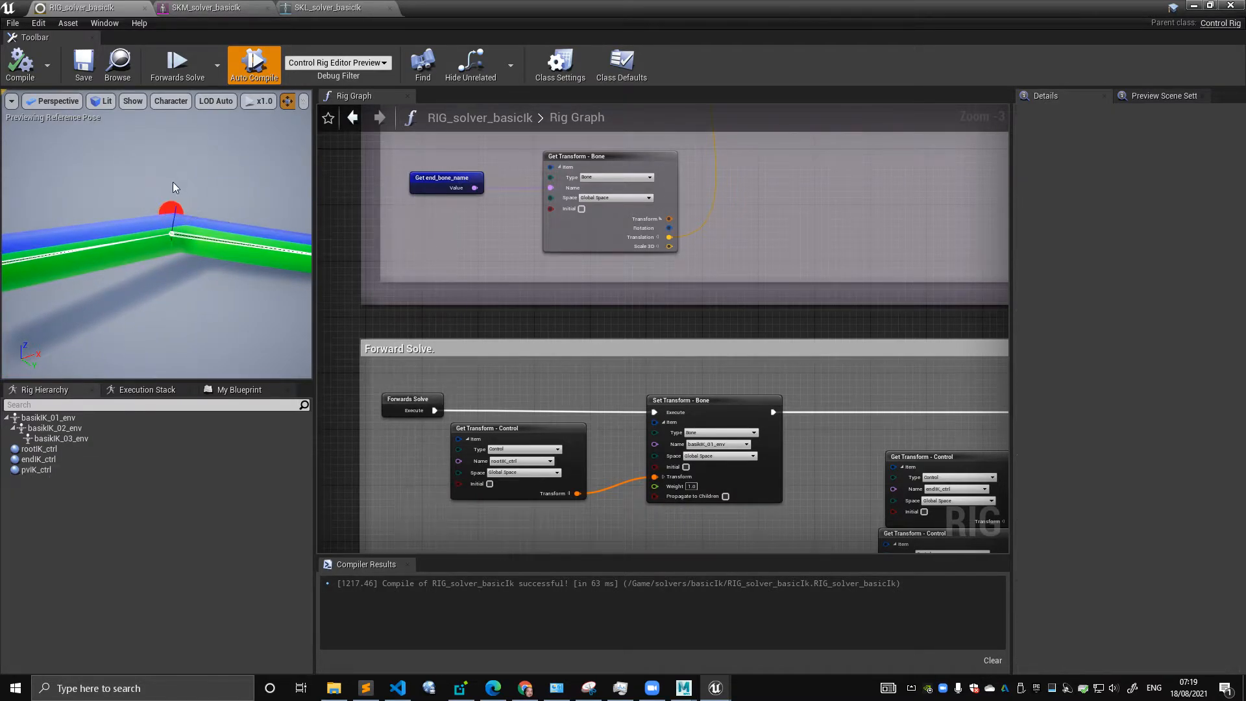
pyautogui.keyDown('alt'); pyautogui.moveTo(174, 164); pyautogui.dragTo(286, 211); pyautogui.keyUp('alt')
pyautogui.moveTo(421, 231); pyautogui.dragTo(421, 329, button='right')
pyautogui.keyDown('alt'); pyautogui.moveTo(194, 227); pyautogui.dragTo(107, 250); pyautogui.keyUp('alt')
pyautogui.keyDown('alt'); pyautogui.moveTo(169, 253); pyautogui.dragTo(200, 269, button='middle'); pyautogui.keyUp('alt')
pyautogui.keyDown('alt'); pyautogui.moveTo(200, 269); pyautogui.dragTo(232, 268, button='right'); pyautogui.keyUp('alt')
pyautogui.click(203, 283)
pyautogui.moveTo(207, 296); pyautogui.dragTo(11, 235)
pyautogui.keyDown('alt'); pyautogui.moveTo(189, 260); pyautogui.dragTo(98, 247); pyautogui.keyUp('alt')
# - Move the basikIK_02_env Get Transform node further from the pvIK_ctrl Set Transform and expand its transform output
pyautogui.moveTo(790, 220); pyautogui.dragTo(598, 281, button='right')
pyautogui.scroll(-5, 636, 224)
pyautogui.scroll(4, 683, 185)
pyautogui.moveTo(683, 184); pyautogui.dragTo(435, 284, button='right')
pyautogui.scroll(2, 656, 302)
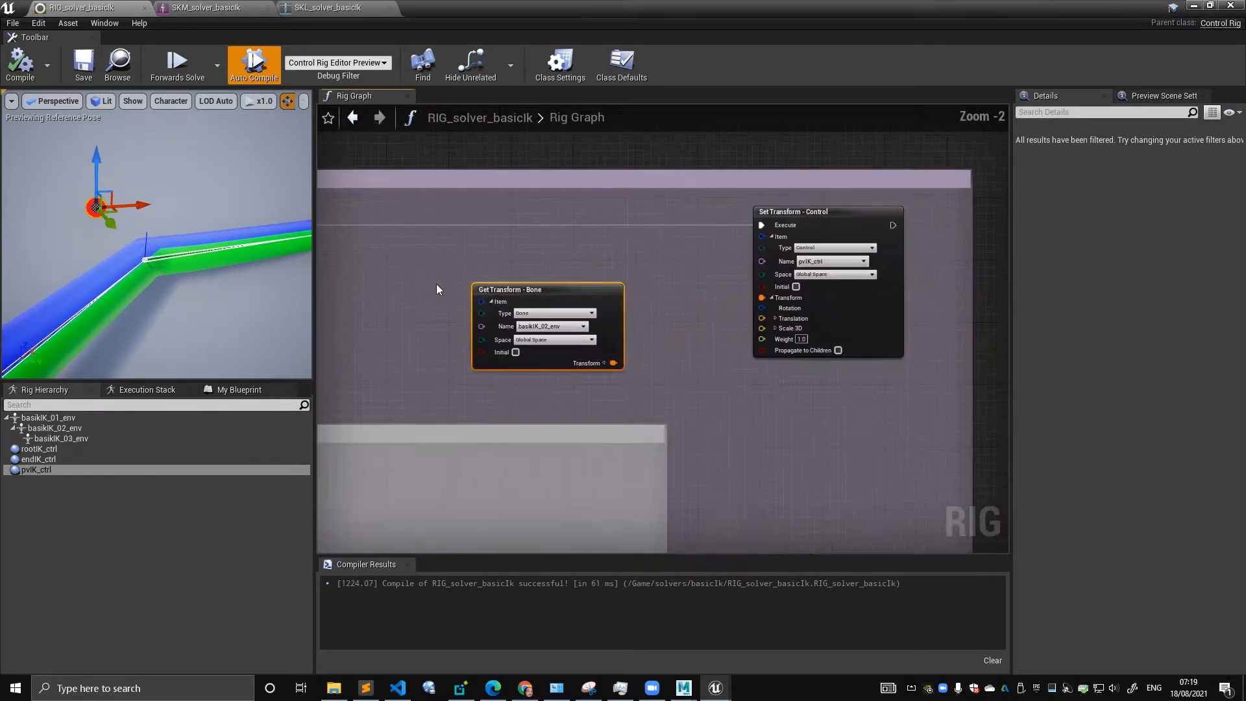
pyautogui.click(513, 290)
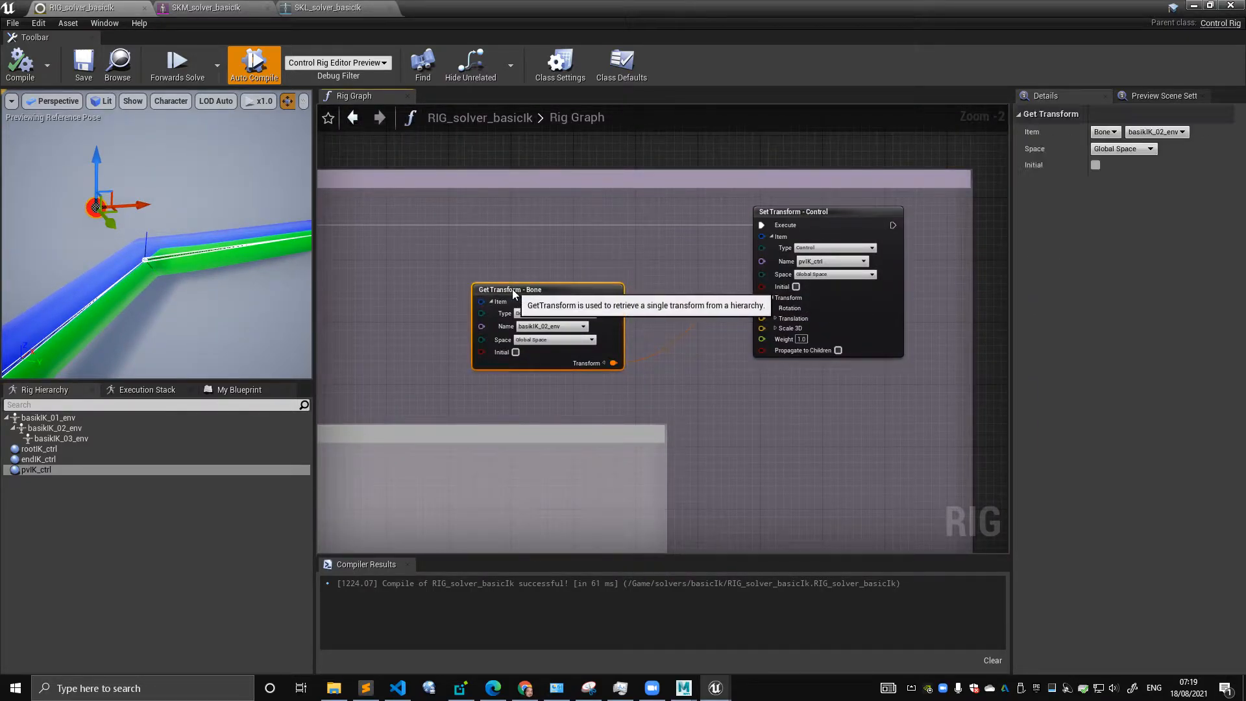
pyautogui.moveTo(513, 290); pyautogui.dragTo(404, 274)
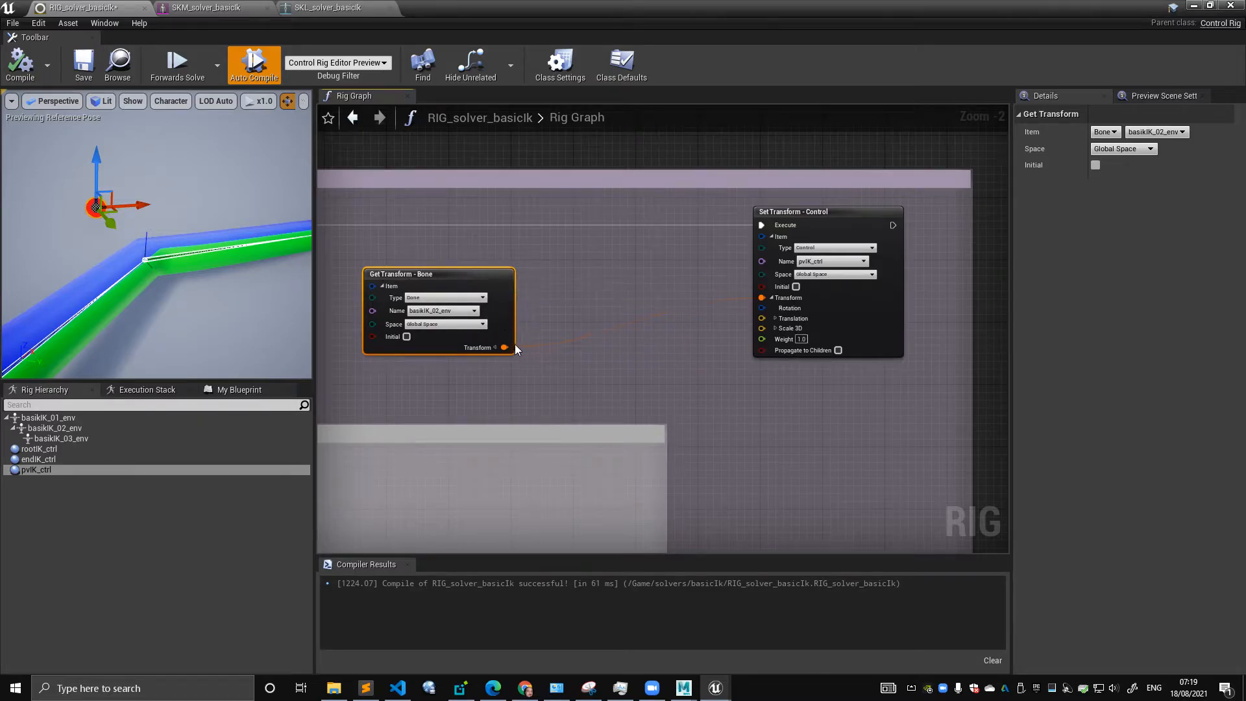
pyautogui.click(494, 347)
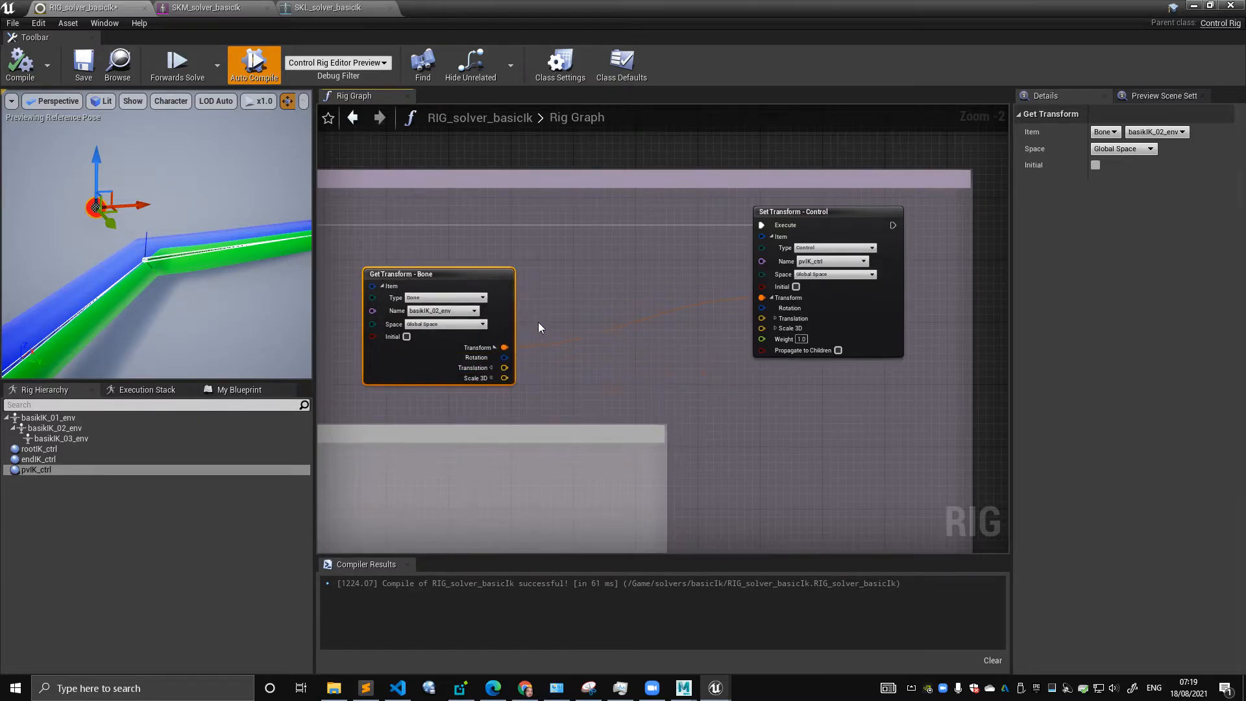
# - Delete the Get Transform bone node feeding the pvIK_ctrl Set Transform
pyautogui.scroll(1, 534, 266)
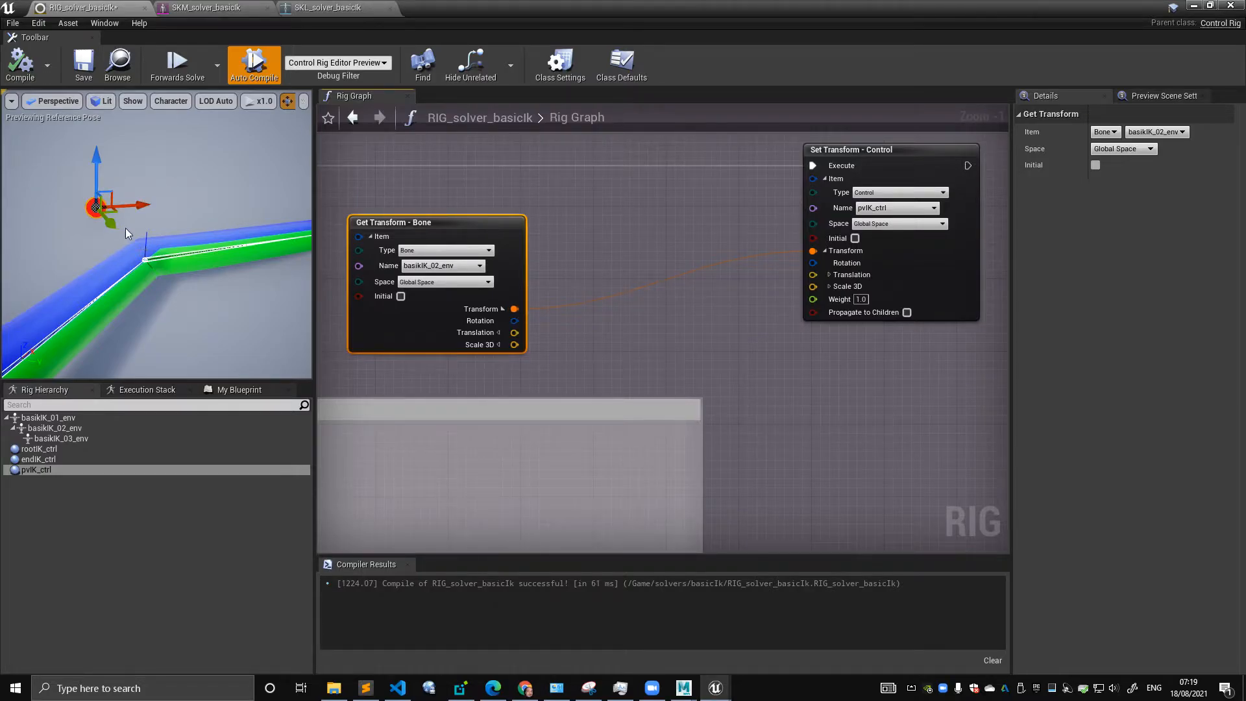
pyautogui.keyDown('alt'); pyautogui.moveTo(131, 223); pyautogui.dragTo(60, 229); pyautogui.keyUp('alt')
pyautogui.scroll(-2, 510, 206)
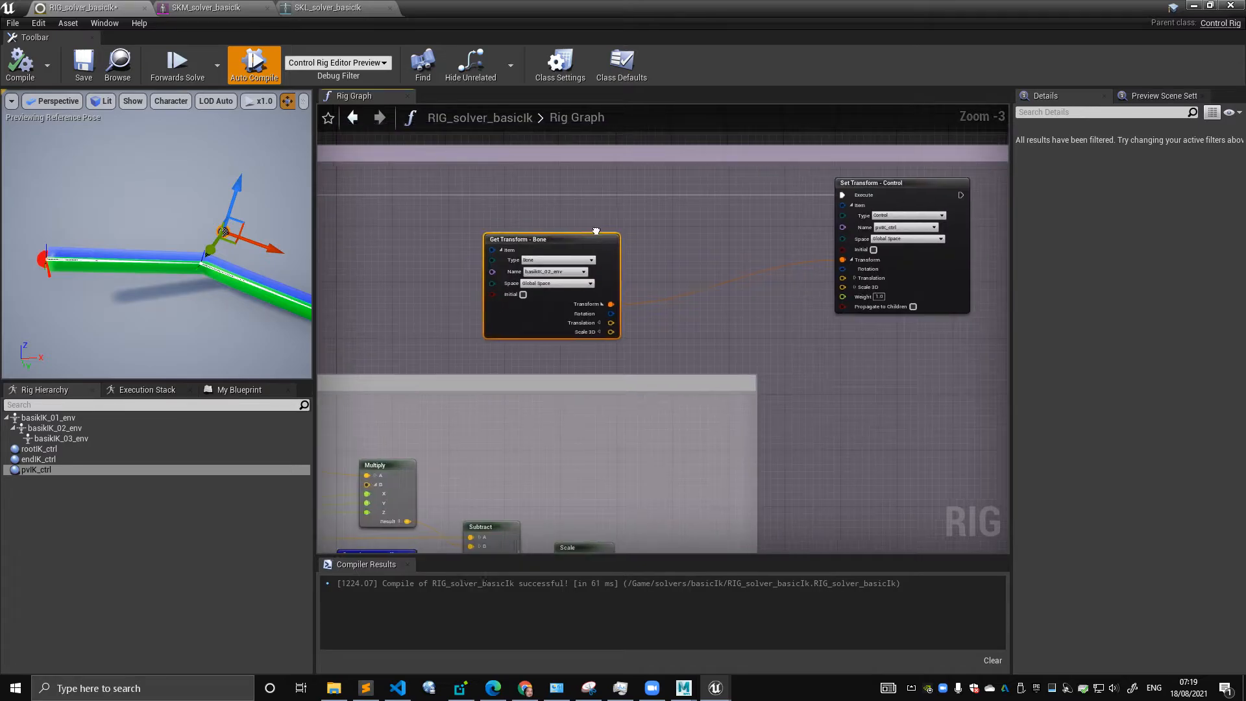
pyautogui.moveTo(570, 249); pyautogui.dragTo(648, 242, button='right')
pyautogui.click(653, 242)
pyautogui.press('Delete')
pyautogui.moveTo(266, 248); pyautogui.dragTo(499, 229, button='right')
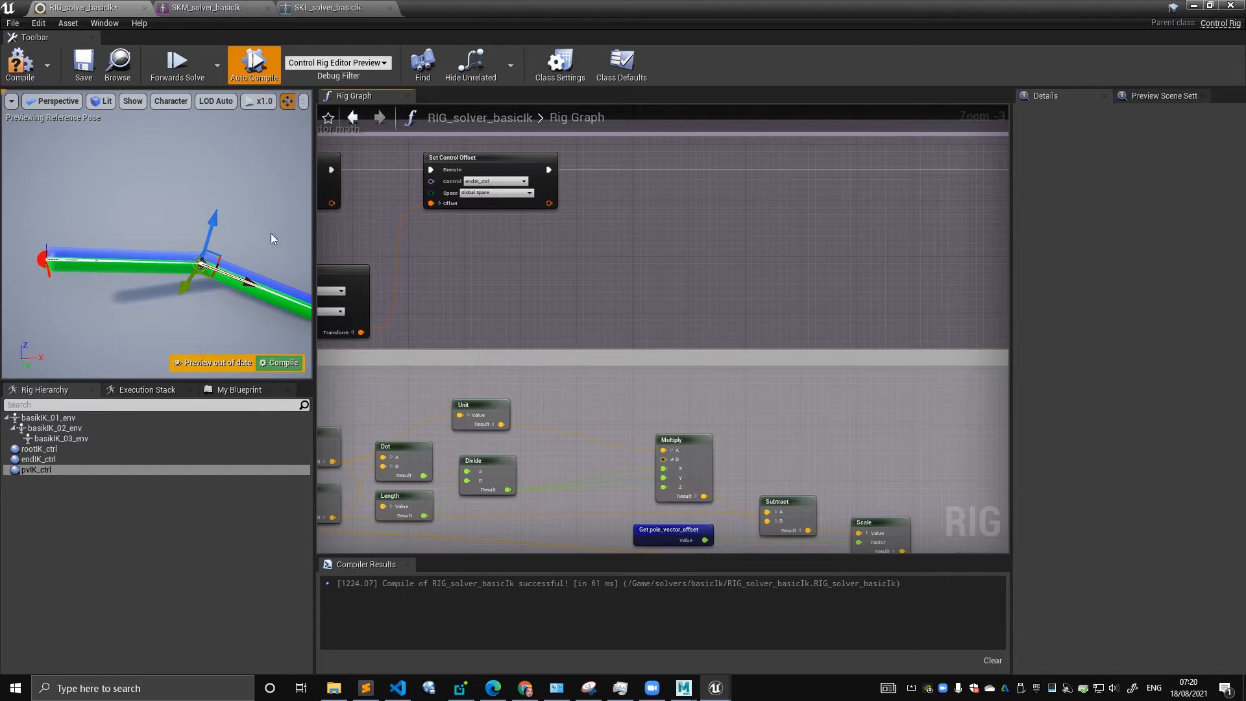
# - Examine the arm's bend from the start joint through the middle joint to the end joint
pyautogui.moveTo(236, 232)
pyautogui.keyDown('alt'); pyautogui.mouseDown()
pyautogui.moveTo(195, 241)
pyautogui.moveTo(238, 238)
pyautogui.mouseUp(); pyautogui.keyUp('alt')
pyautogui.moveTo(62, 237); pyautogui.dragTo(286, 276)
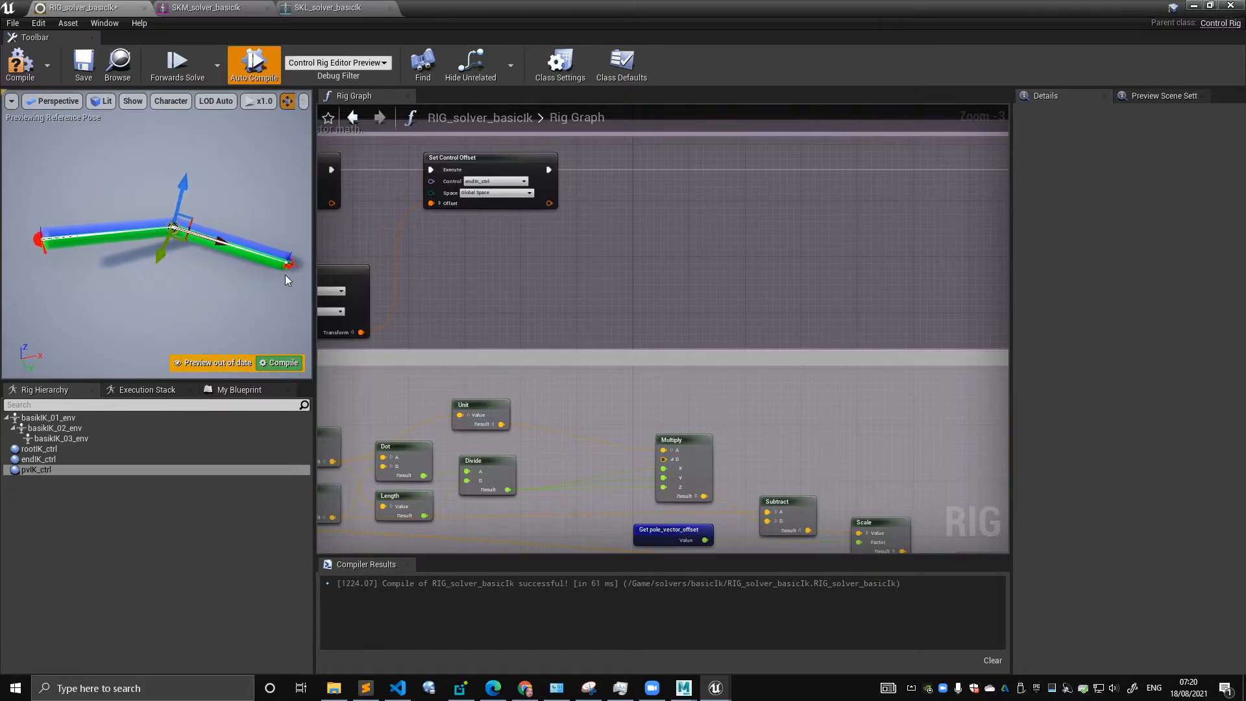
pyautogui.moveTo(232, 215); pyautogui.dragTo(161, 261)
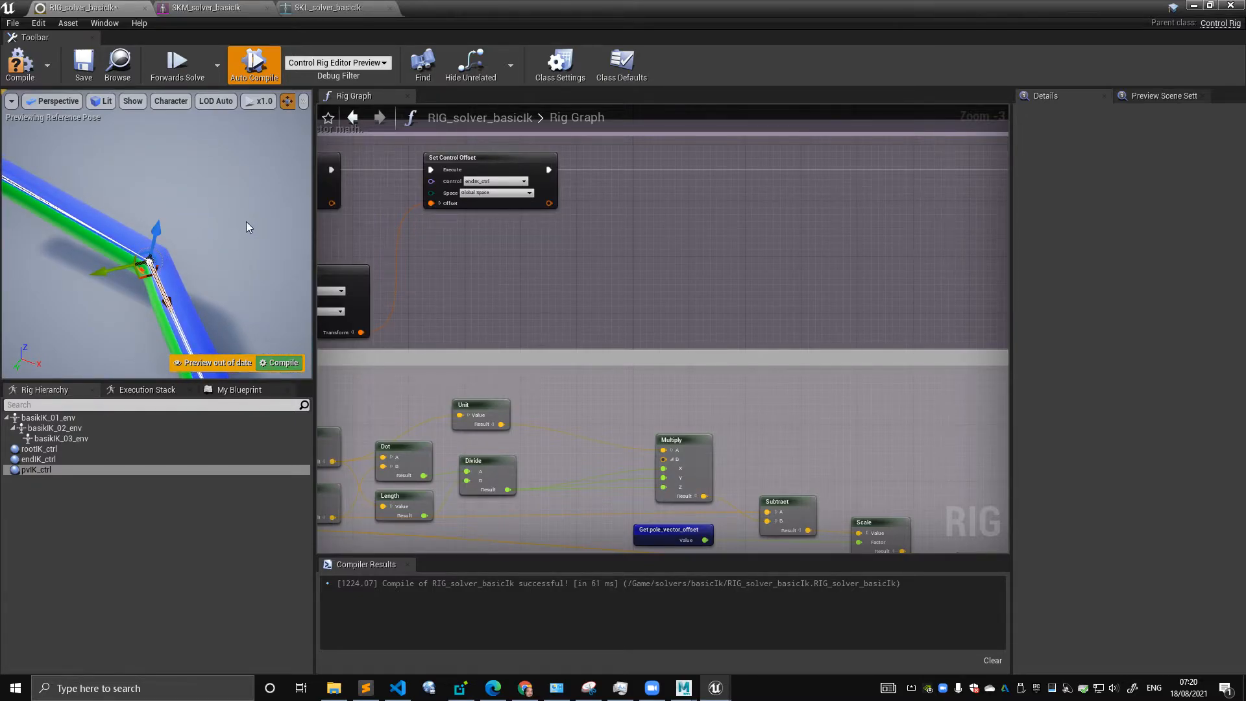
# - Widen the preview, try pvIK_ctrl up and away from the middle joint, and compile the rig
pyautogui.moveTo(234, 247); pyautogui.dragTo(217, 131)
pyautogui.moveTo(231, 193); pyautogui.dragTo(185, 185)
pyautogui.moveTo(316, 199); pyautogui.dragTo(357, 196)
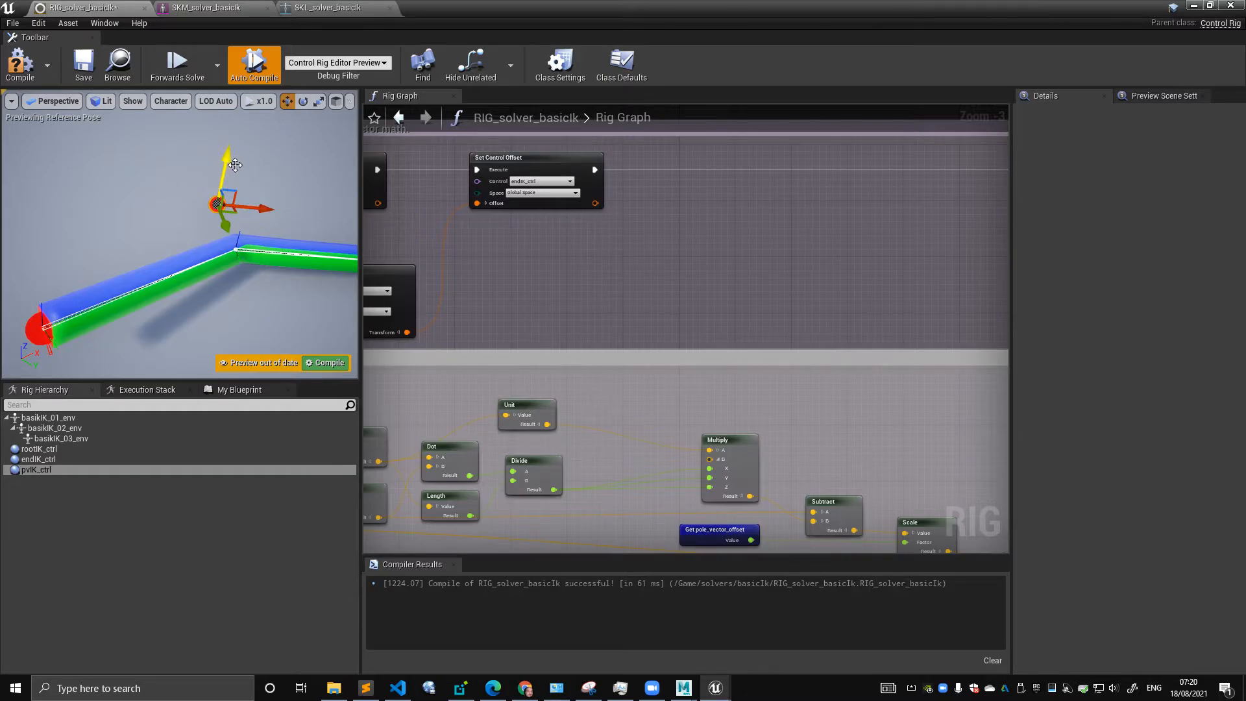
pyautogui.moveTo(233, 170); pyautogui.dragTo(234, 124)
pyautogui.click(22, 73)
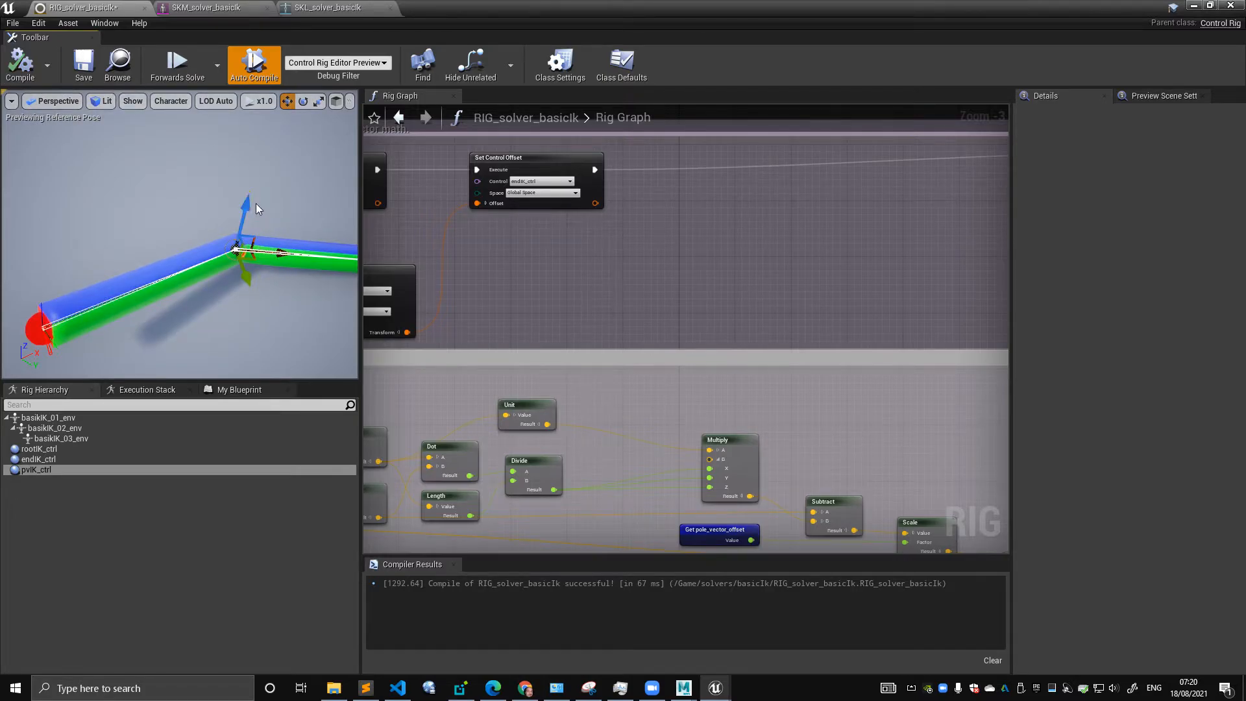
# - Deselect pvIK_ctrl and examine the plane formed by the arm's three joints from different angles
pyautogui.moveTo(253, 231); pyautogui.dragTo(139, 211, button='right')
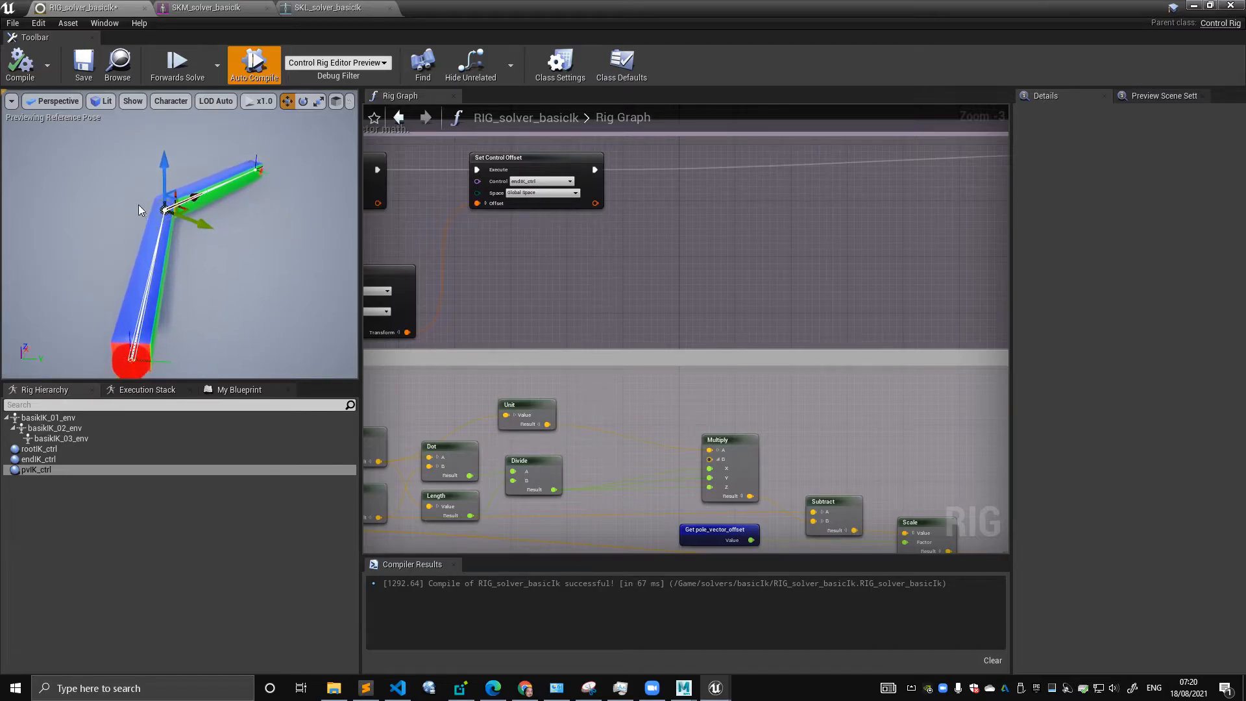
pyautogui.click(159, 313)
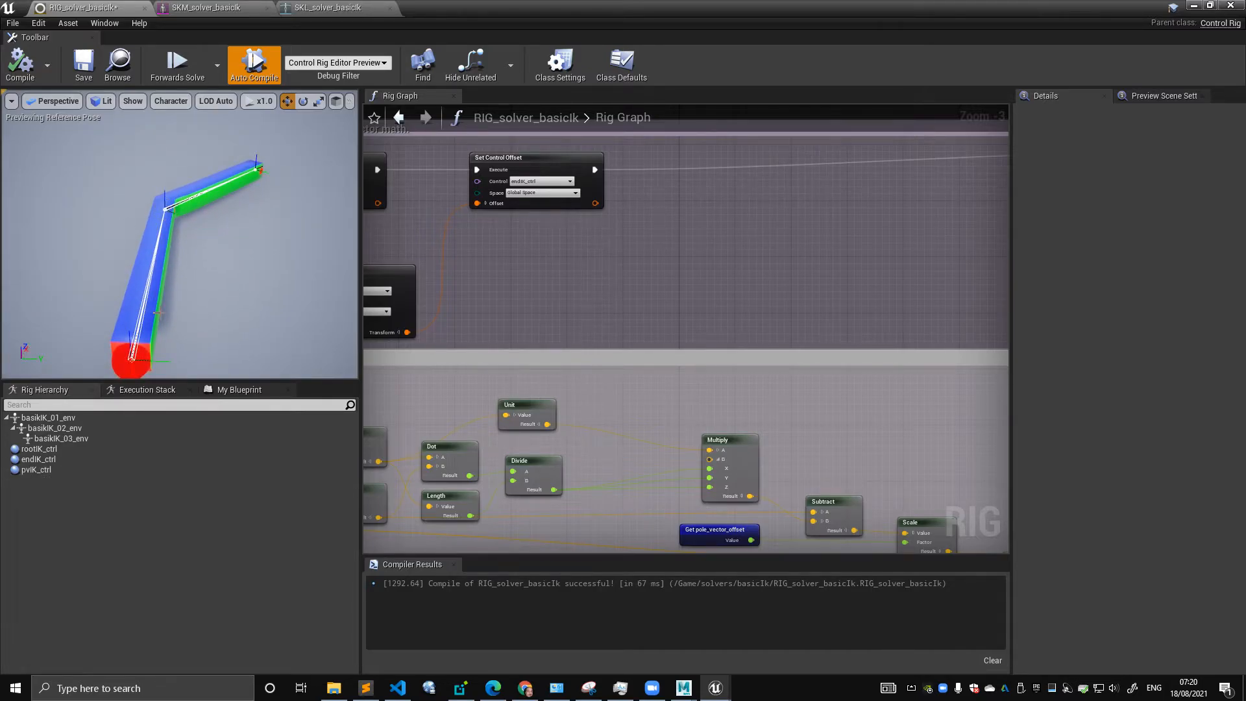
pyautogui.moveTo(223, 207); pyautogui.dragTo(165, 200, button='right')
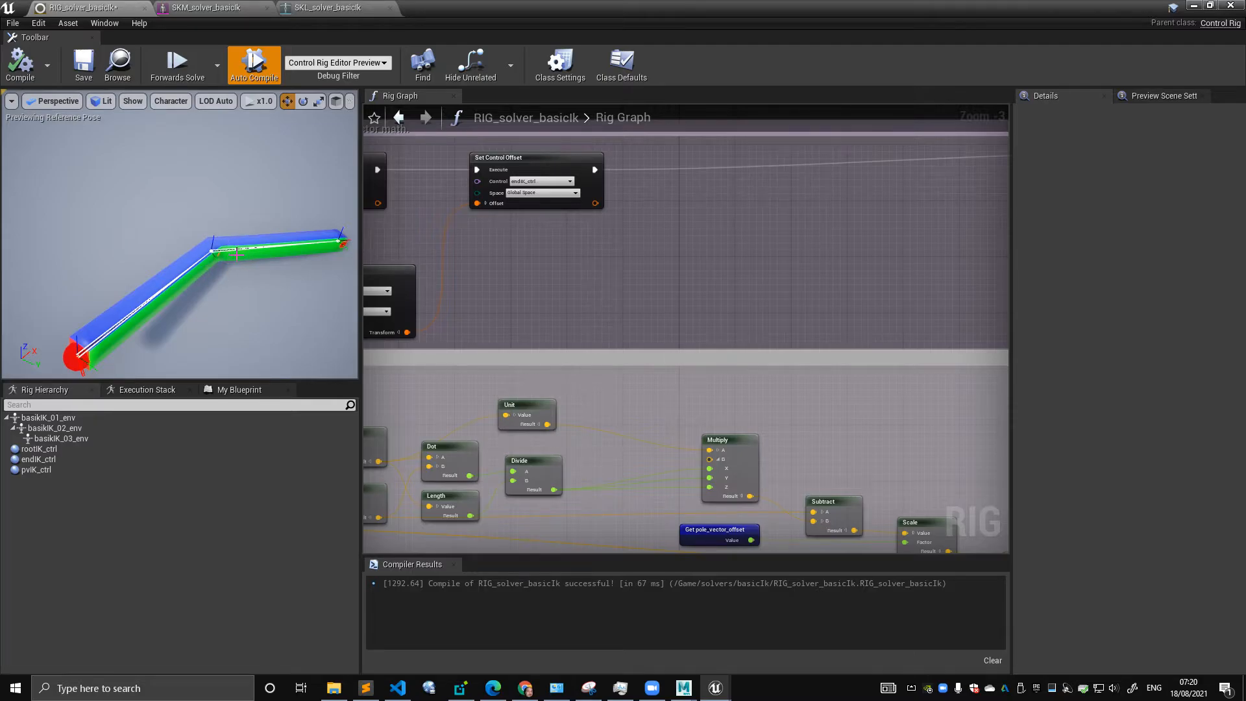
pyautogui.keyDown('alt'); pyautogui.moveTo(221, 250); pyautogui.dragTo(179, 227); pyautogui.keyUp('alt')
# - Undo the recent Get Transform edits until the Add node's result feeds the pvIK_ctrl Set Transform's translation again
pyautogui.moveTo(551, 253); pyautogui.dragTo(618, 255, button='right')
pyautogui.scroll(-3, 618, 259)
pyautogui.scroll(2, 571, 253)
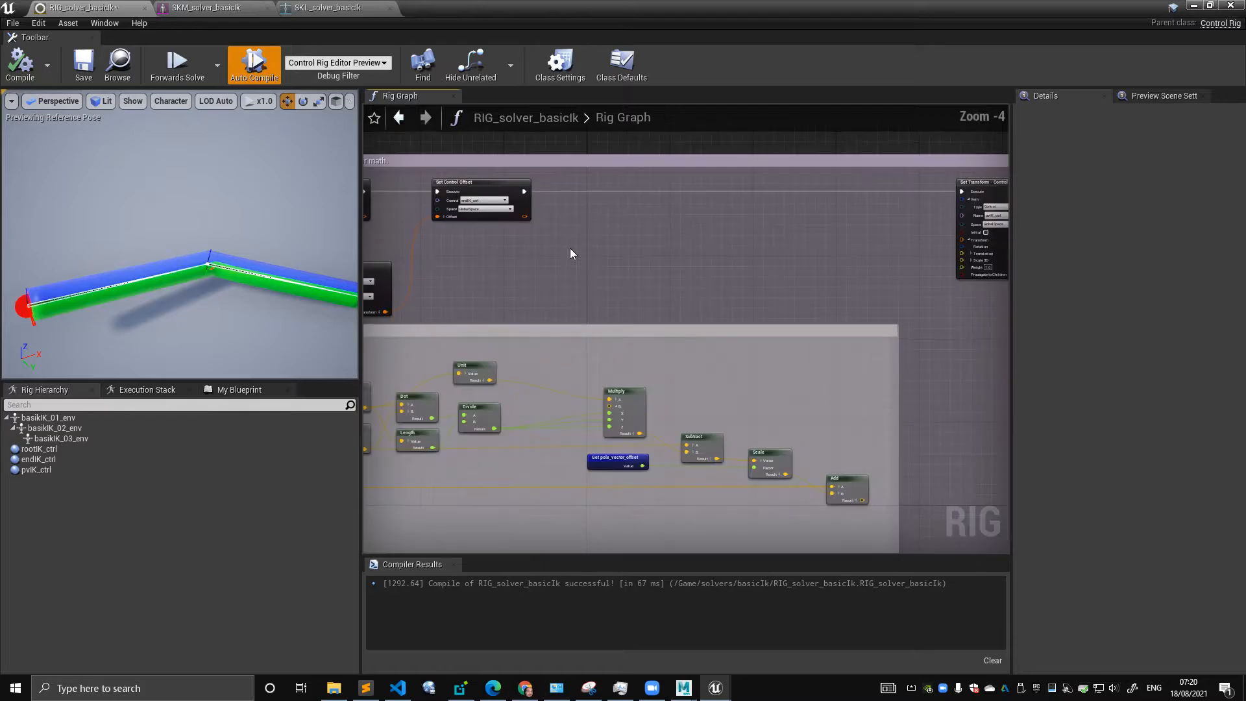
pyautogui.moveTo(665, 259); pyautogui.dragTo(442, 199, button='right')
pyautogui.moveTo(596, 194); pyautogui.dragTo(558, 222, button='right')
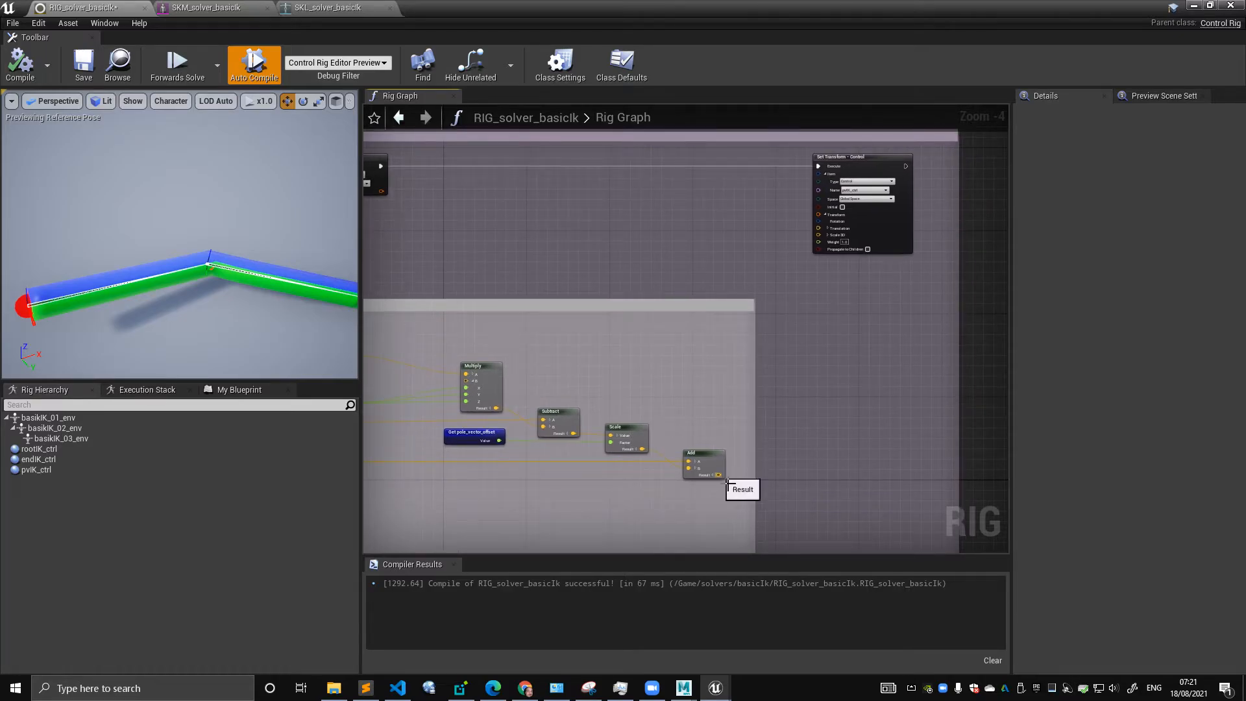
pyautogui.moveTo(631, 225); pyautogui.dragTo(672, 222, button='right')
pyautogui.hotkey('ctrl', 'z')
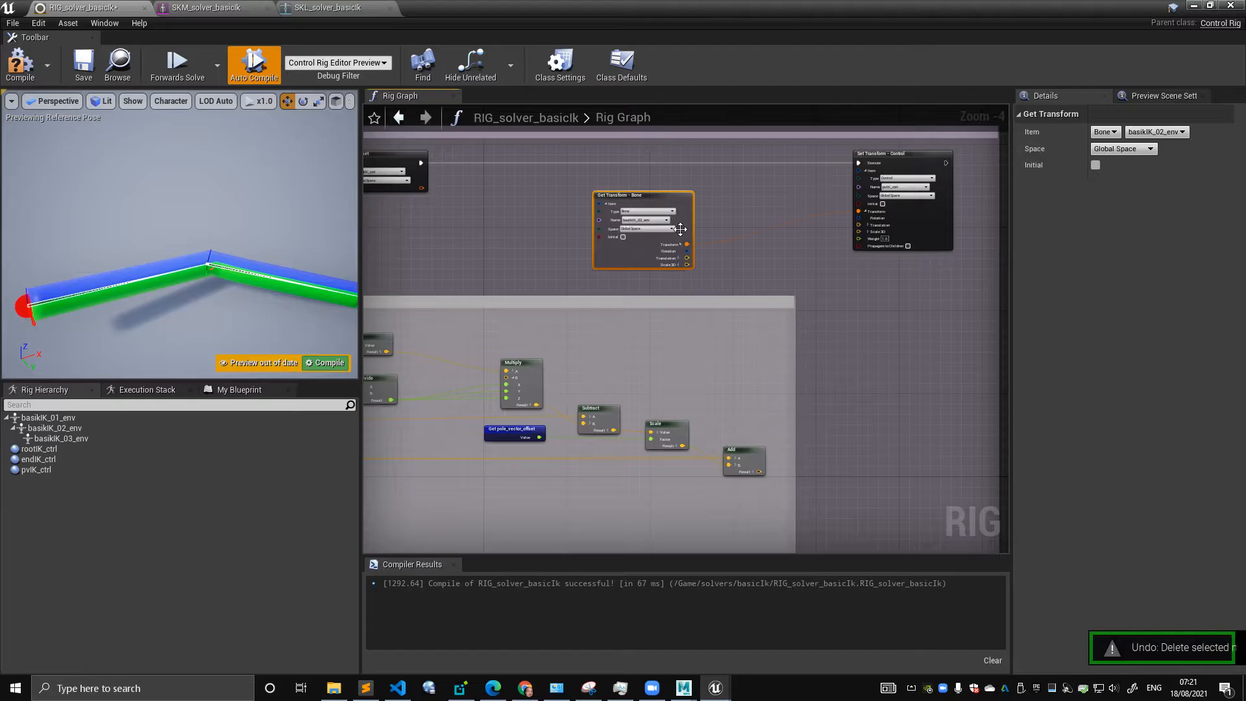
pyautogui.hotkey('ctrl', 'z')
pyautogui.hotkey('ctrl', 'z')
pyautogui.hotkey('ctrl', 'z')
pyautogui.hotkey('ctrl', 'z')
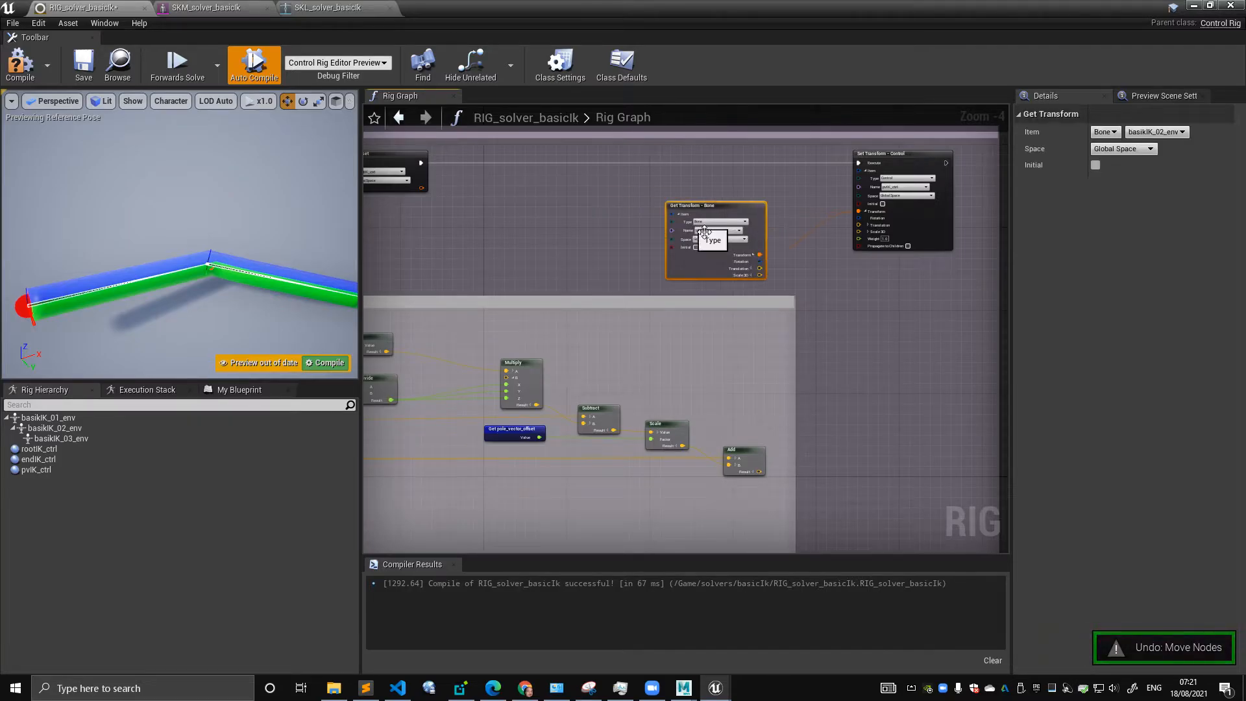
pyautogui.hotkey('ctrl', 'z')
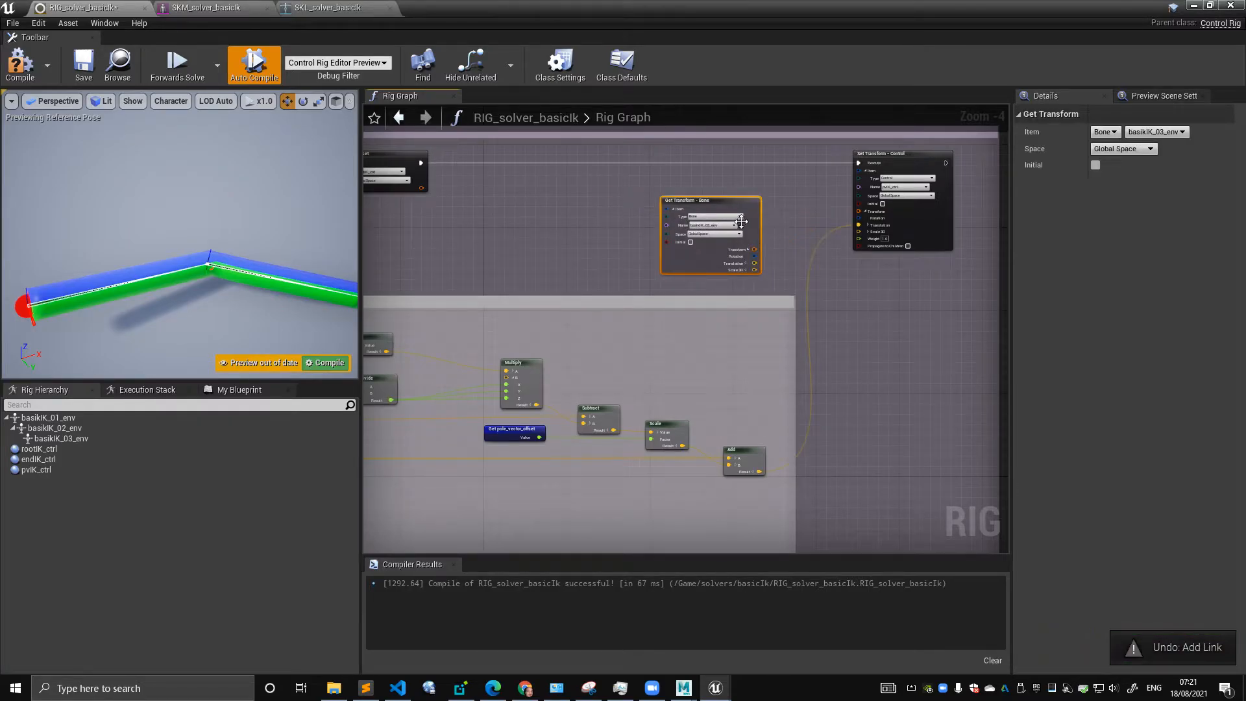
# - Delete the leftover Get Transform bone node set to basikIK_03_env and compile the rig
pyautogui.scroll(3, 772, 415)
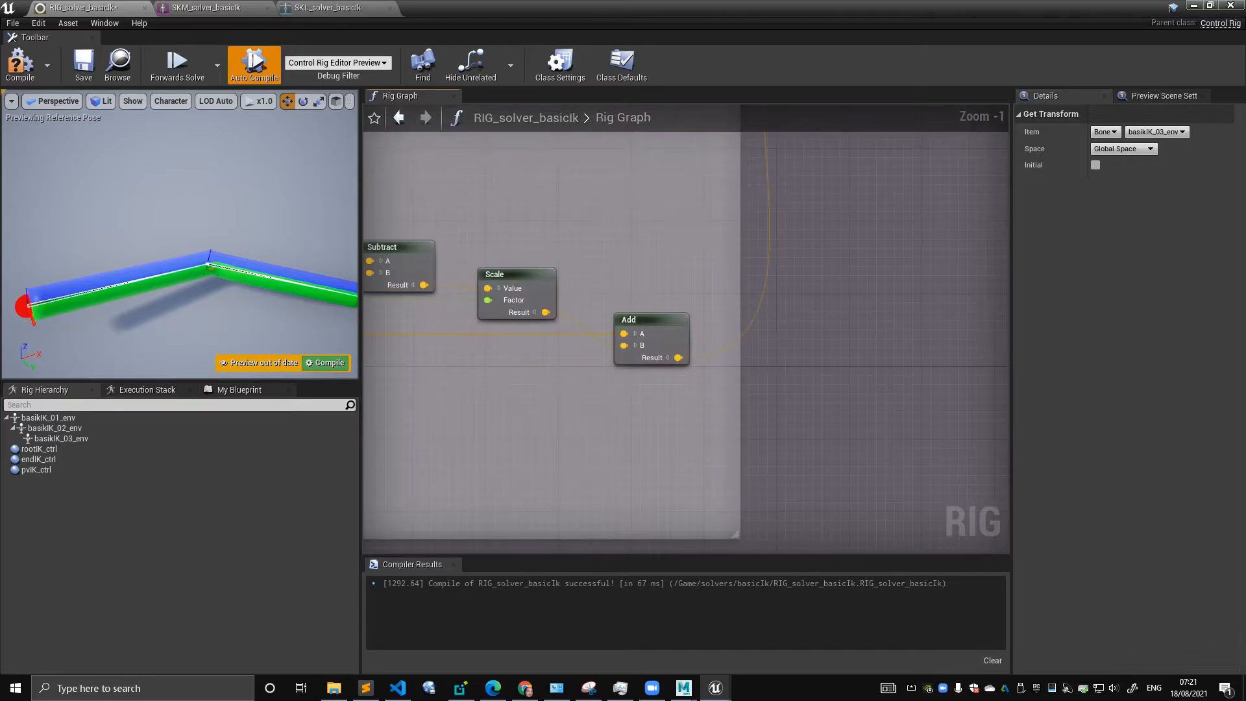
pyautogui.scroll(-3, 623, 216)
pyautogui.press('Delete')
pyautogui.moveTo(594, 237); pyautogui.dragTo(902, 184, button='right')
pyautogui.scroll(1, 662, 295)
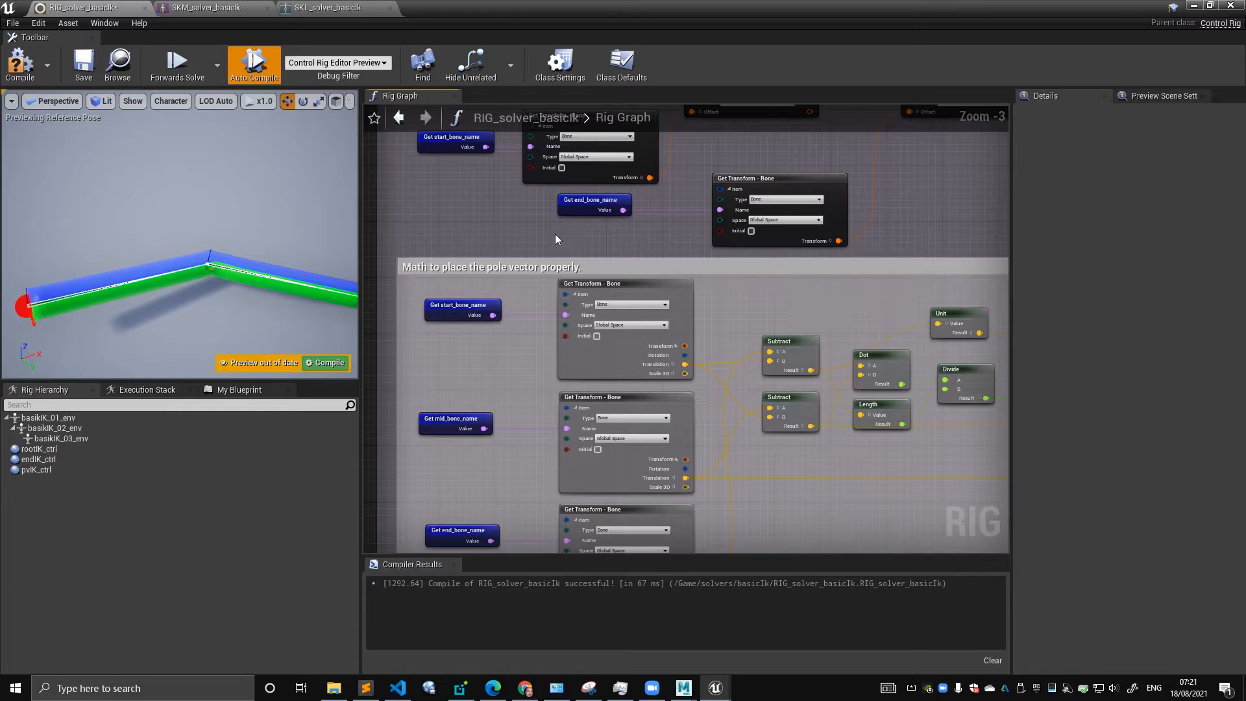
pyautogui.moveTo(556, 235); pyautogui.dragTo(560, 191, button='right')
pyautogui.scroll(-2, 448, 212)
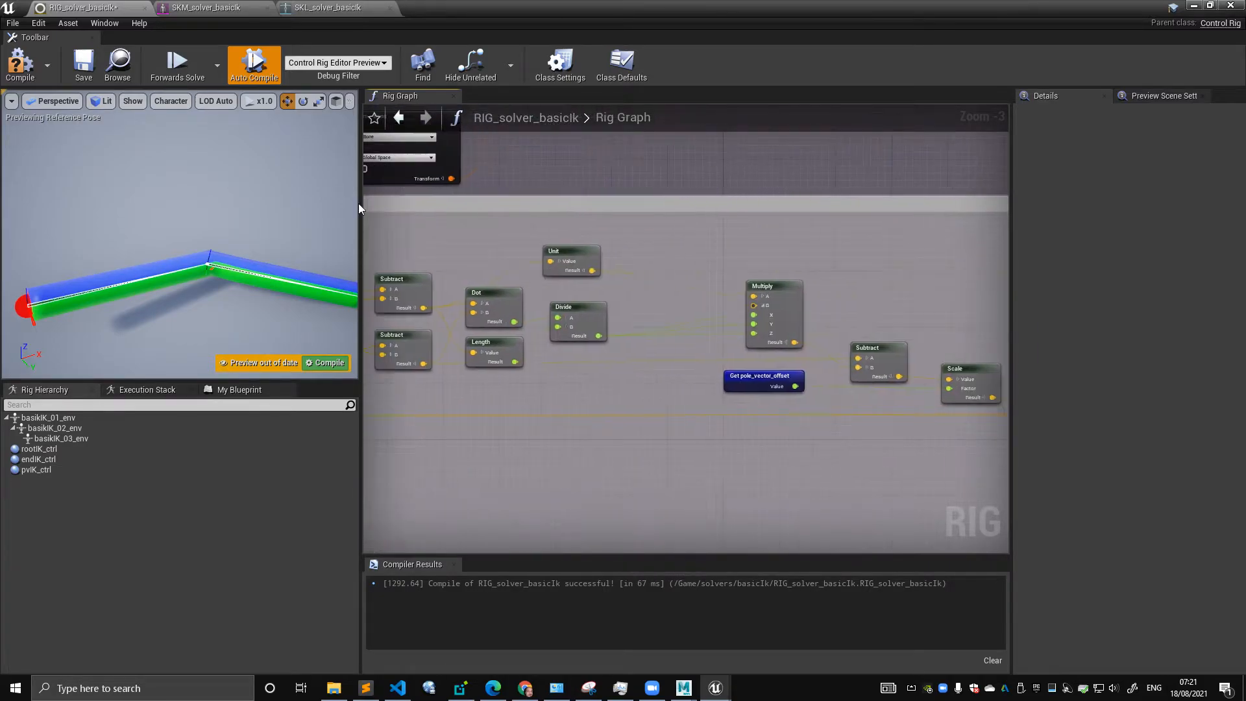
pyautogui.click(28, 77)
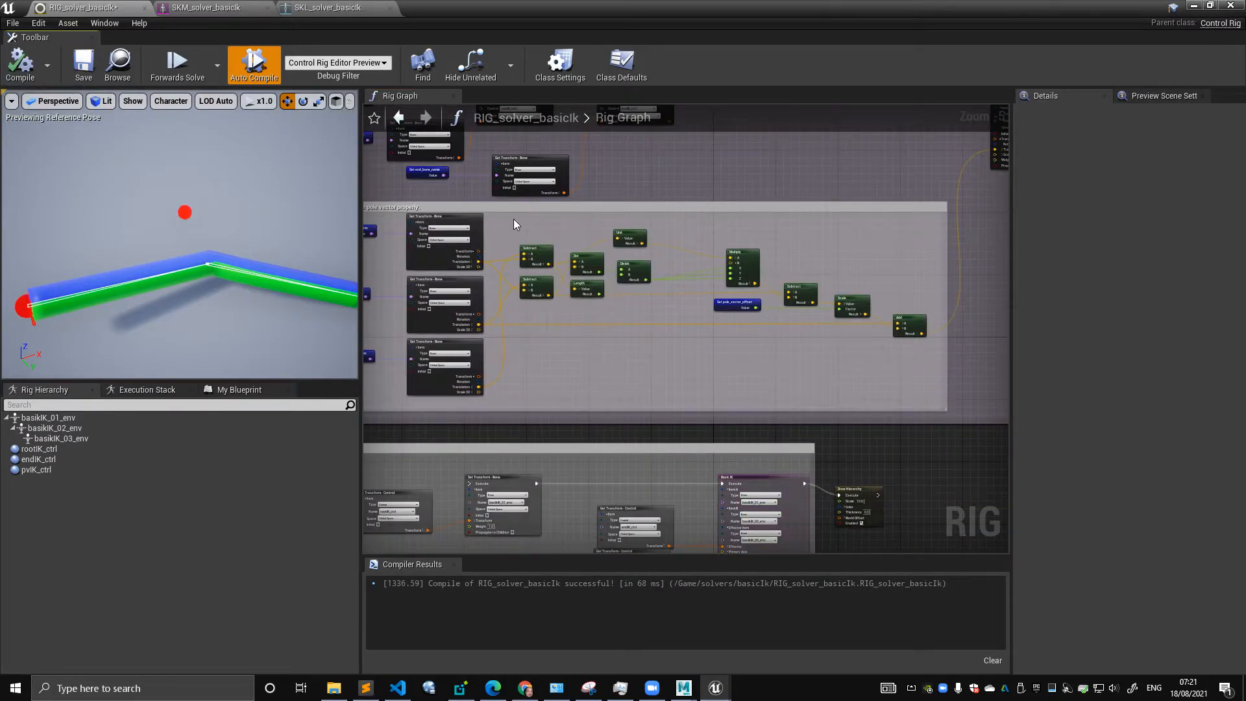
# - Select pvIK_ctrl in the preview and examine the pole vector math from the bone transforms through to the Add node
pyautogui.click(185, 213)
pyautogui.keyDown('alt'); pyautogui.moveTo(209, 202); pyautogui.dragTo(239, 173); pyautogui.keyUp('alt')
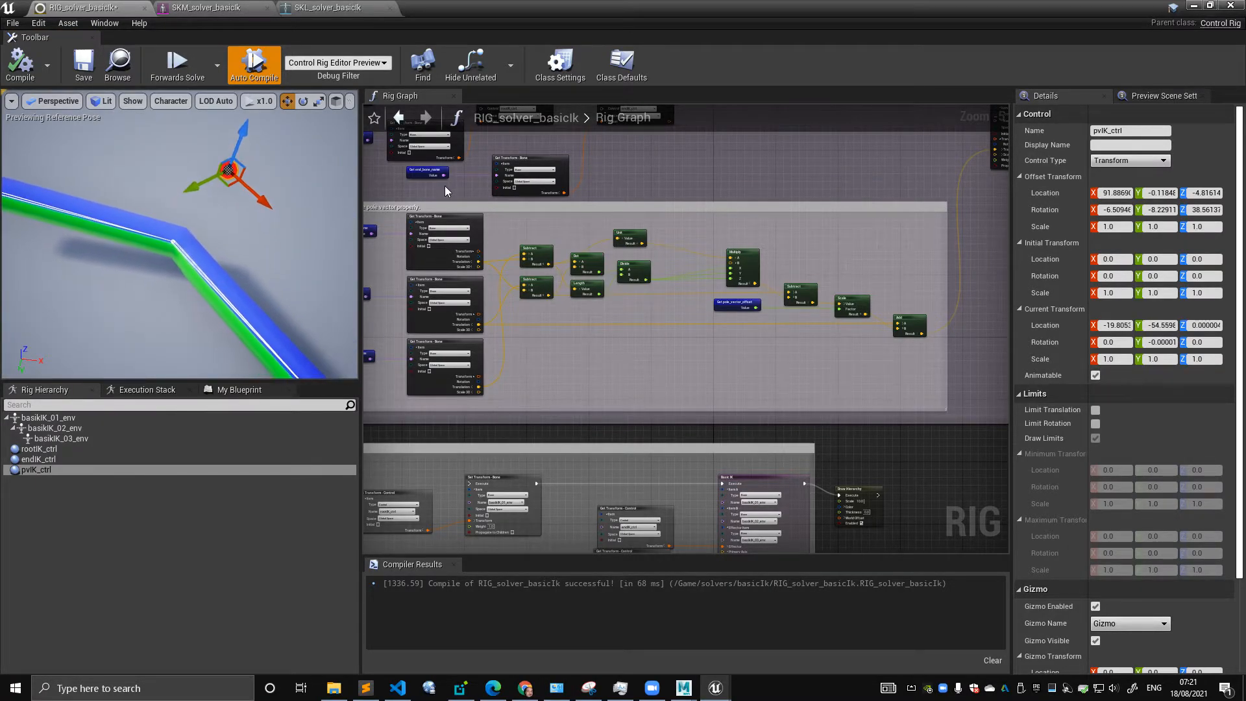
pyautogui.moveTo(422, 212); pyautogui.dragTo(564, 204, button='right')
pyautogui.scroll(1, 563, 204)
pyautogui.moveTo(777, 252); pyautogui.dragTo(632, 201, button='right')
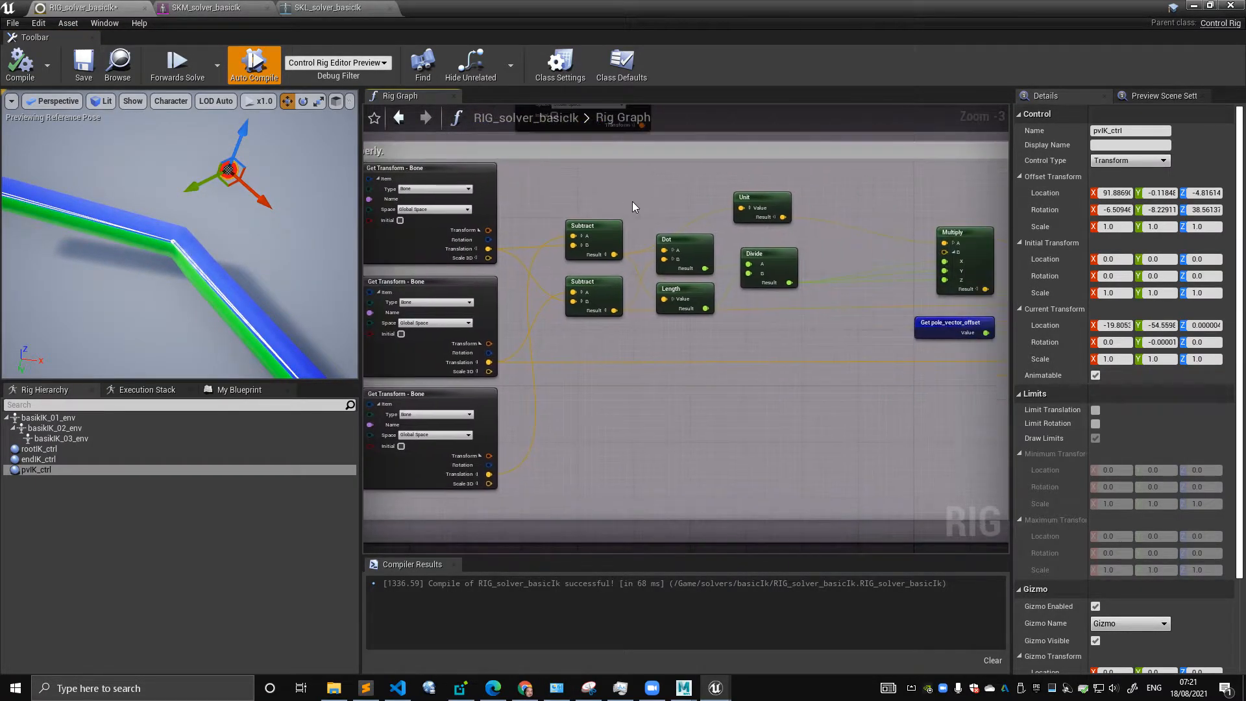
pyautogui.scroll(-1, 634, 201)
pyautogui.moveTo(750, 201); pyautogui.dragTo(570, 200, button='right')
pyautogui.scroll(2, 722, 221)
pyautogui.moveTo(722, 221); pyautogui.dragTo(858, 213, button='right')
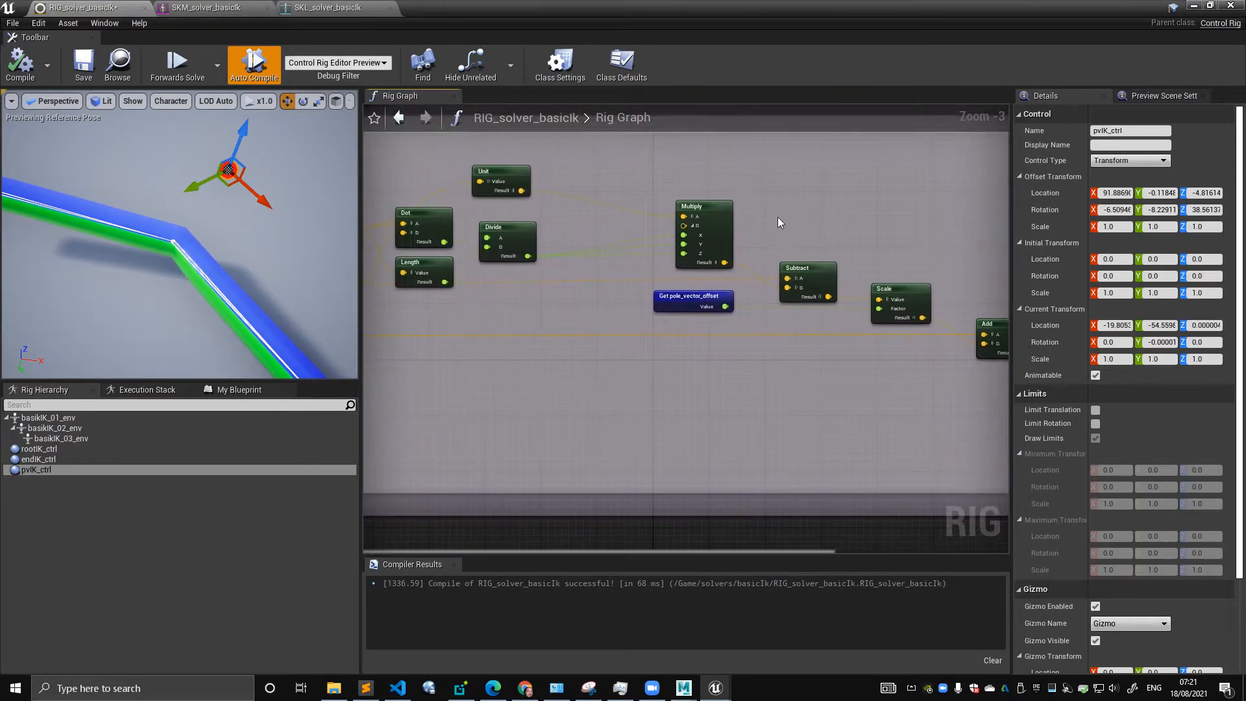
pyautogui.moveTo(612, 239); pyautogui.dragTo(818, 243, button='right')
pyautogui.moveTo(210, 208)
pyautogui.keyDown('alt'); pyautogui.mouseDown()
pyautogui.moveTo(162, 197)
pyautogui.moveTo(214, 211)
pyautogui.mouseUp(); pyautogui.keyUp('alt')
pyautogui.moveTo(208, 205); pyautogui.dragTo(194, 207, button='right')
pyautogui.moveTo(818, 297); pyautogui.dragTo(589, 269, button='right')
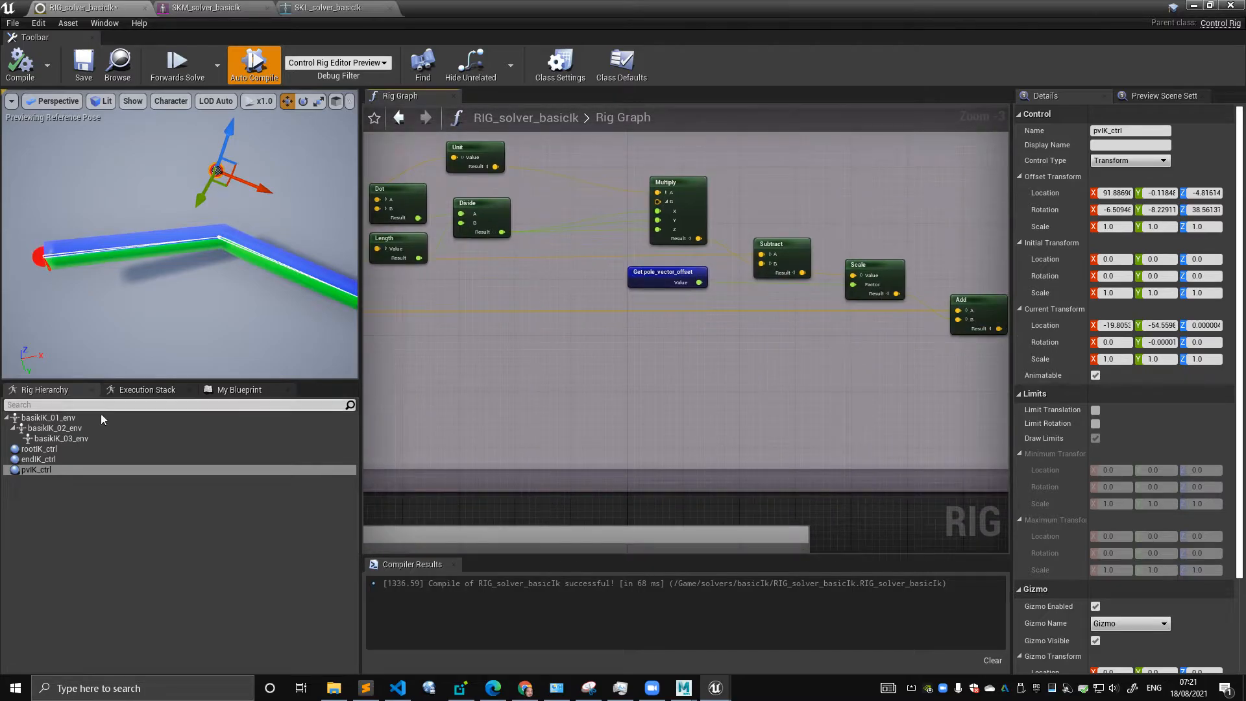
# - Set the pole_vector_offset variable's default value to 0, compile, and view pvIK_ctrl at the middle joint
pyautogui.click(240, 391)
pyautogui.click(684, 281)
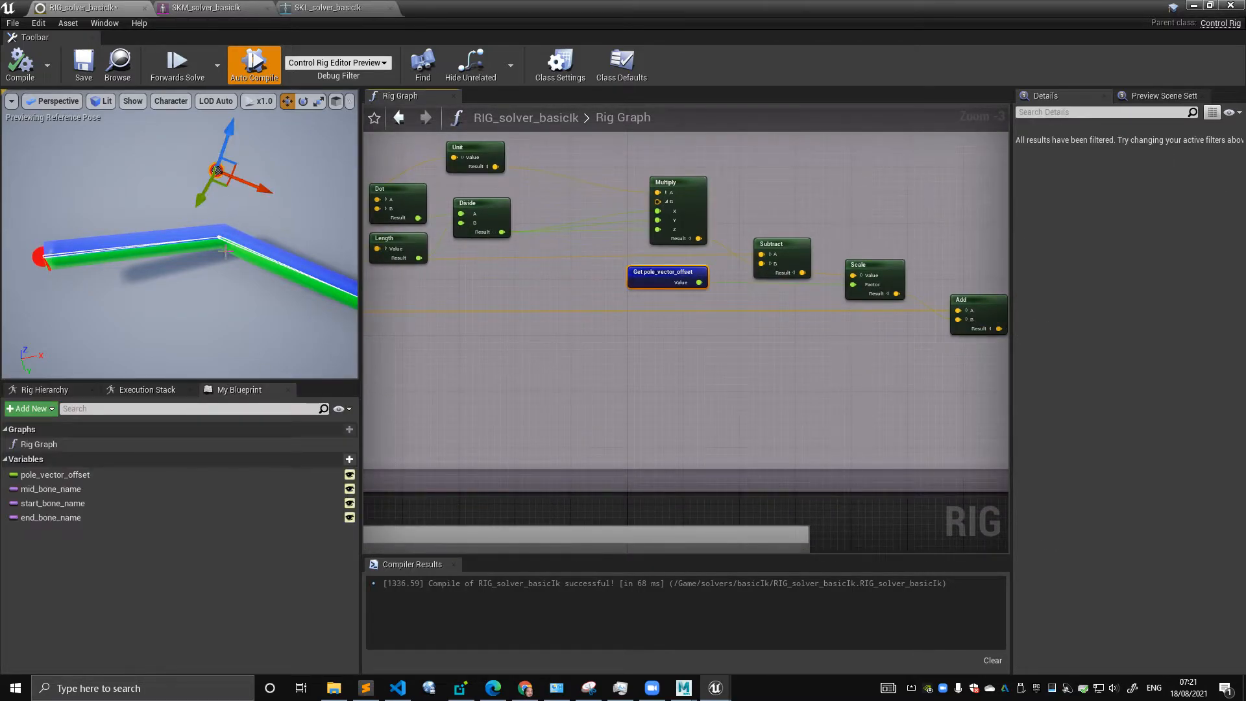
pyautogui.click(86, 472)
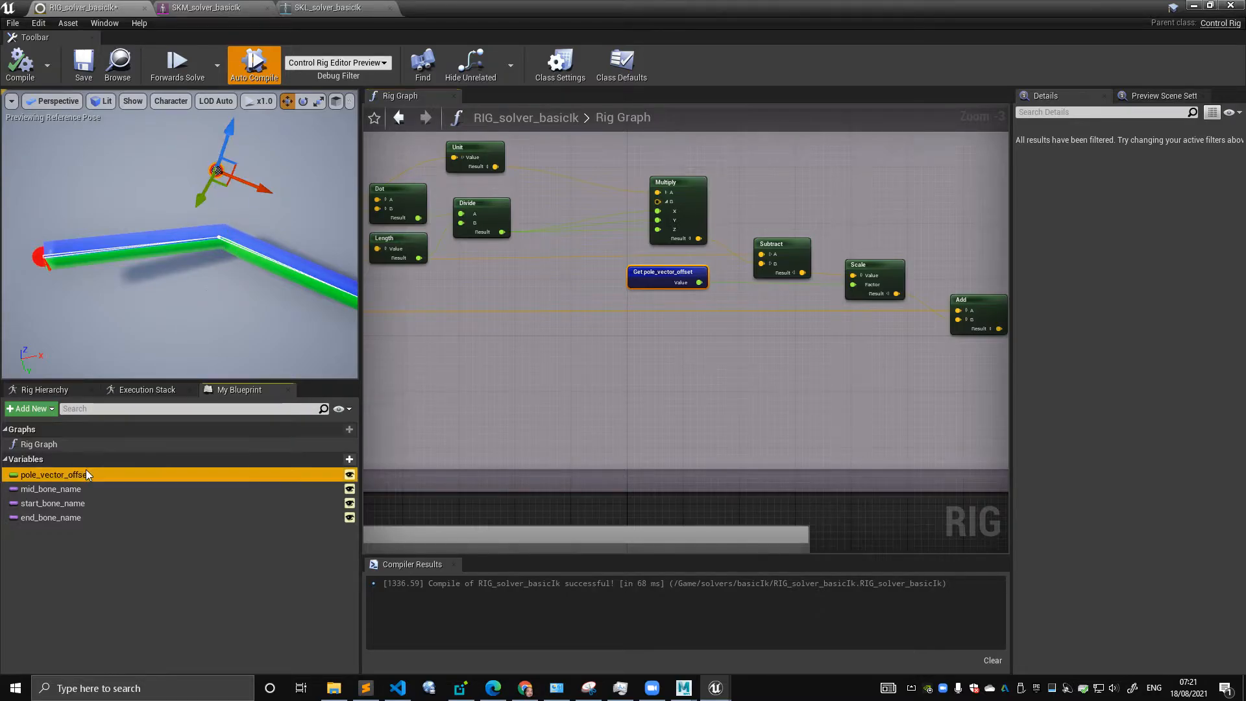
pyautogui.click(1116, 564)
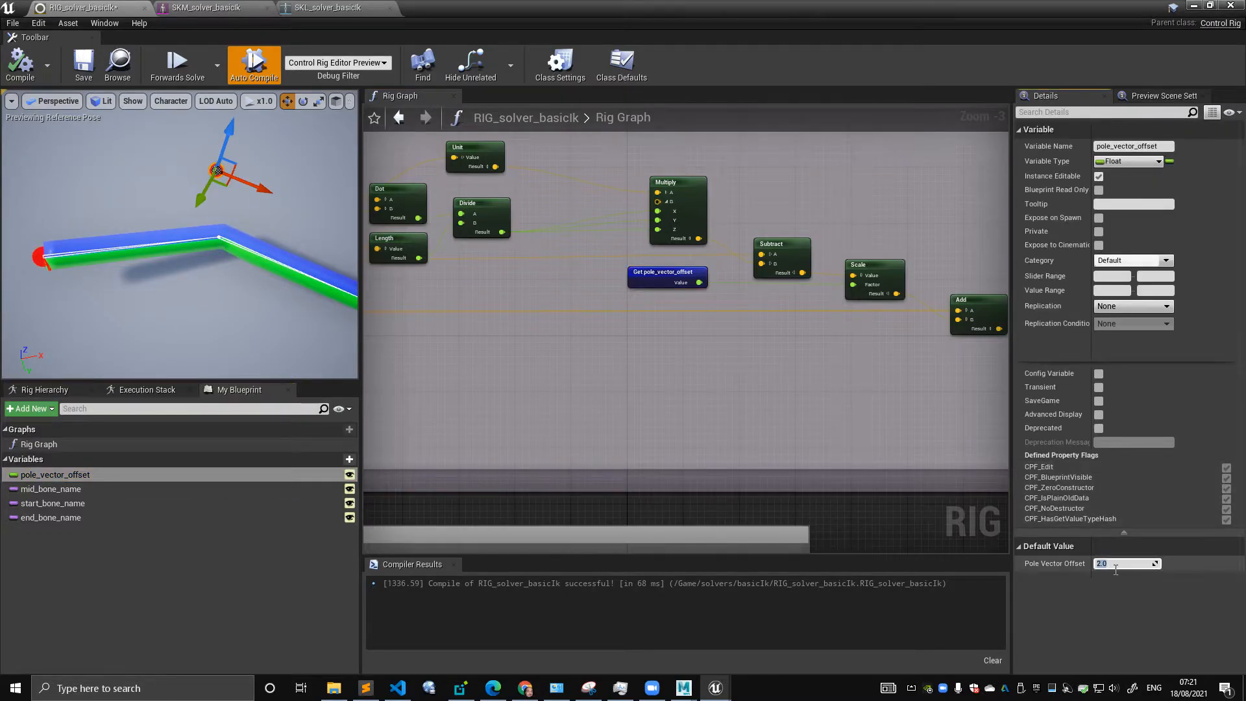
pyautogui.write('0')
pyautogui.press('Return')
pyautogui.keyDown('alt'); pyautogui.moveTo(333, 220); pyautogui.dragTo(254, 219); pyautogui.keyUp('alt')
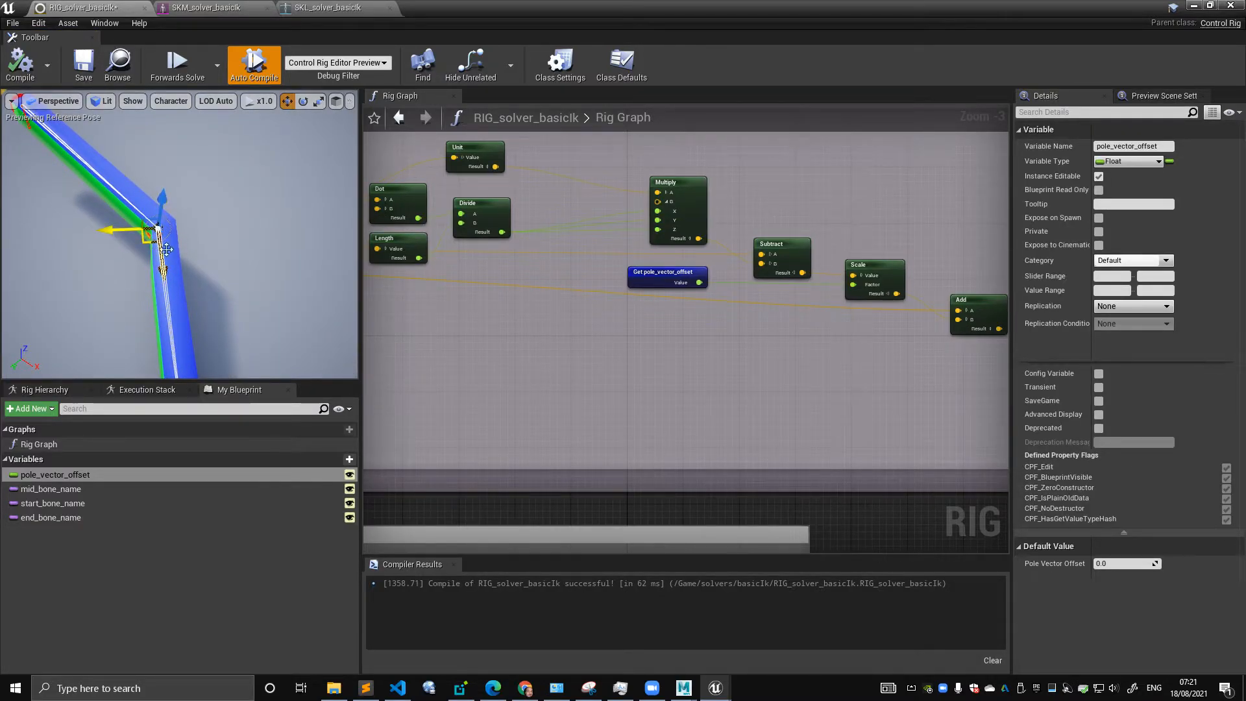
# - Trace pole_vector_offset to the Scale node, set the variable's default value to 0.5, and compile the rig
pyautogui.scroll(2, 419, 275)
pyautogui.click(484, 270)
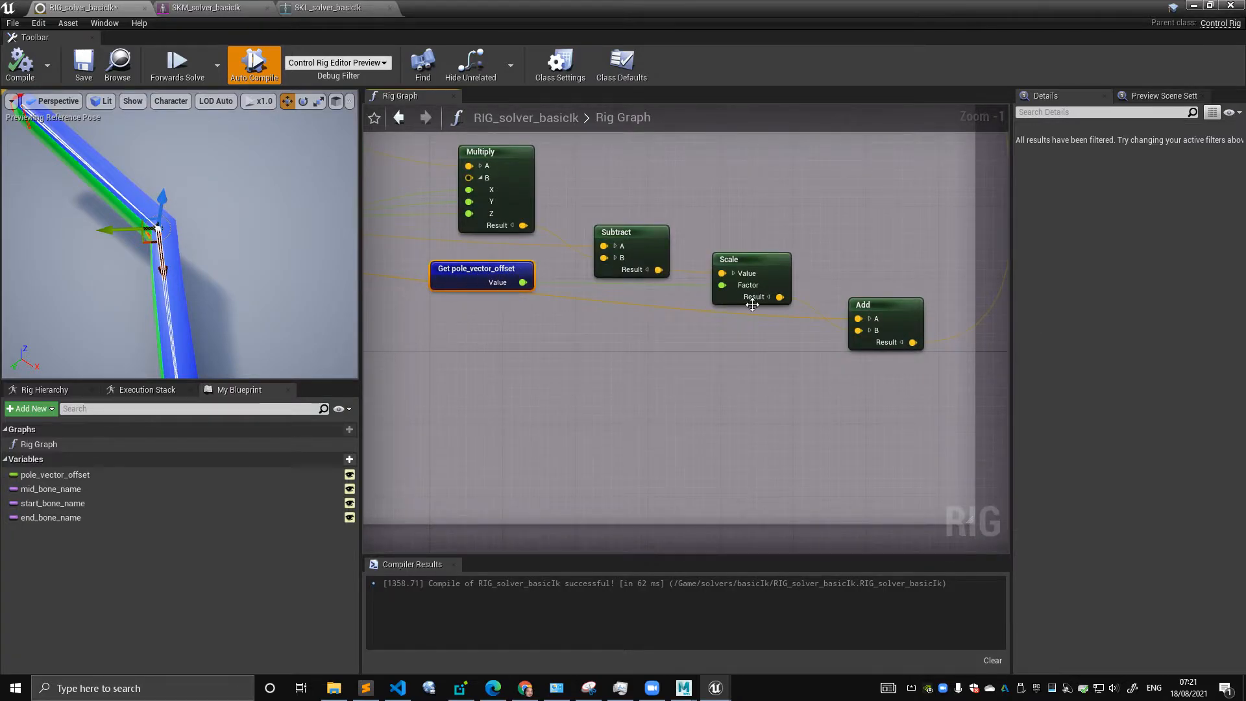
pyautogui.click(761, 259)
pyautogui.moveTo(607, 220); pyautogui.dragTo(775, 228, button='right')
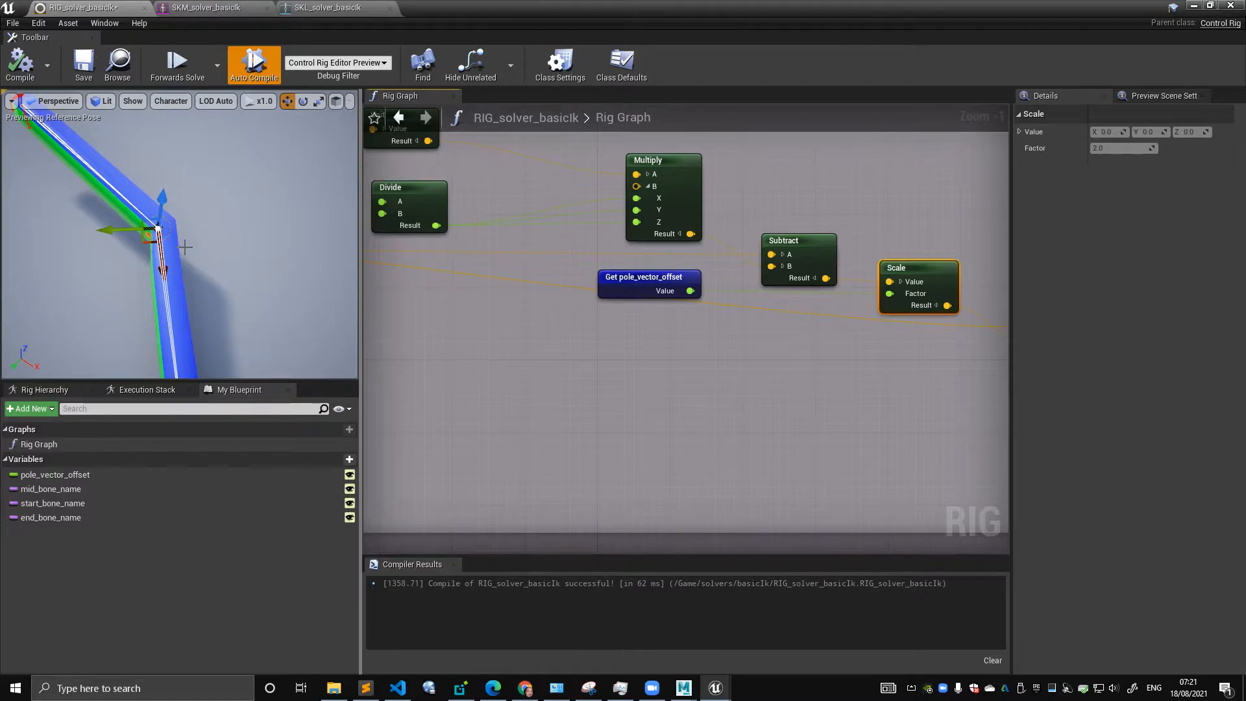
pyautogui.click(99, 474)
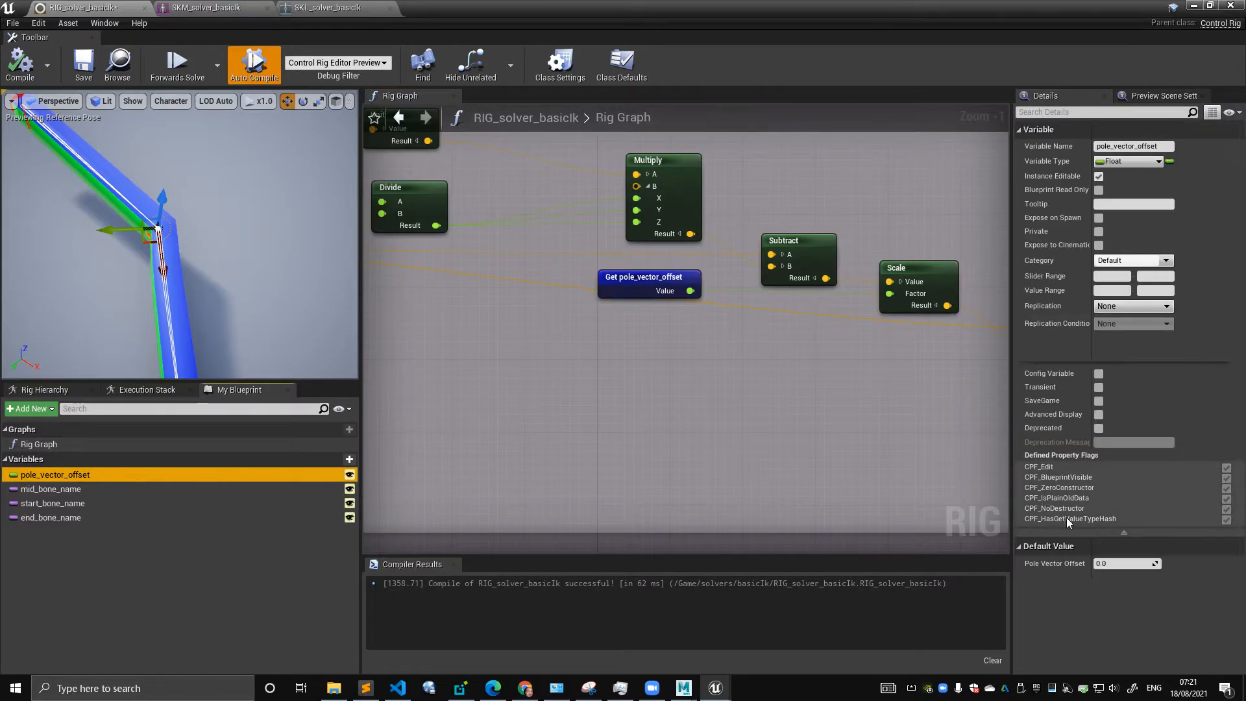
pyautogui.click(1117, 564)
pyautogui.write('0.5')
pyautogui.press('Return')
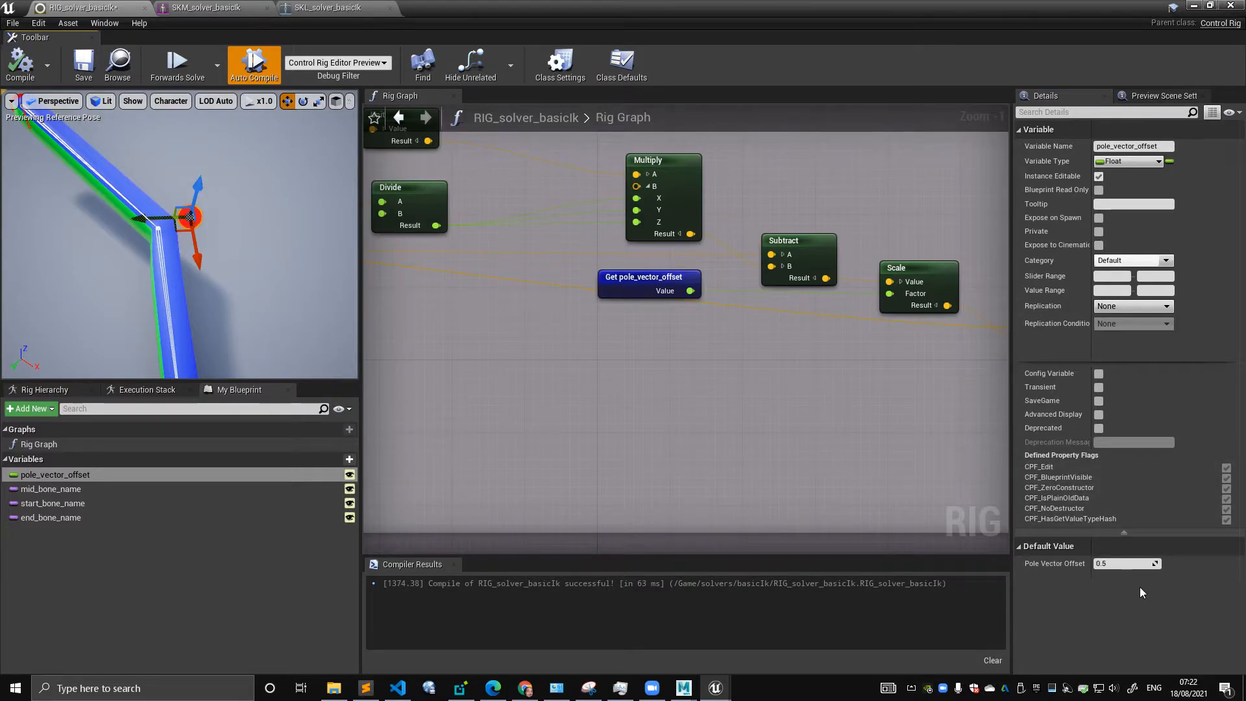
# - Set the pole_vector_offset variable's default value to 1, compile the rig, and view pvIK_ctrl close up
pyautogui.moveTo(259, 279); pyautogui.dragTo(218, 280, button='right')
pyautogui.moveTo(322, 262); pyautogui.dragTo(234, 261, button='right')
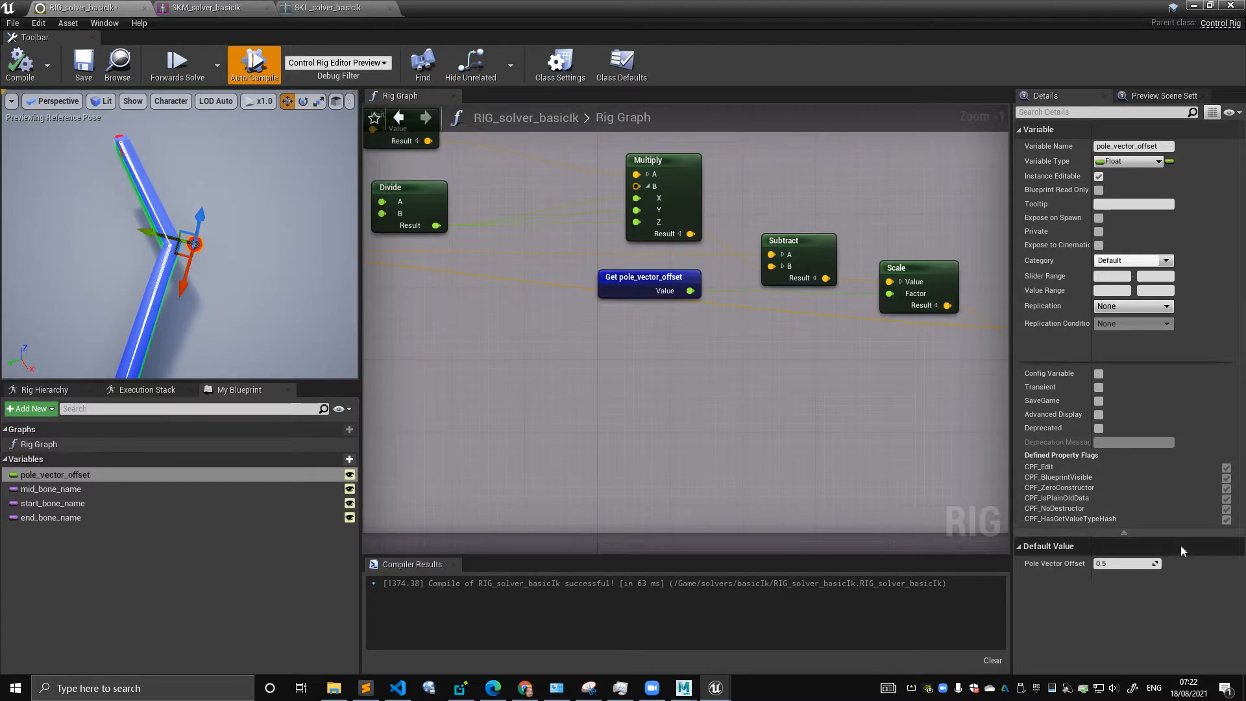
pyautogui.write('1')
pyautogui.press('Return')
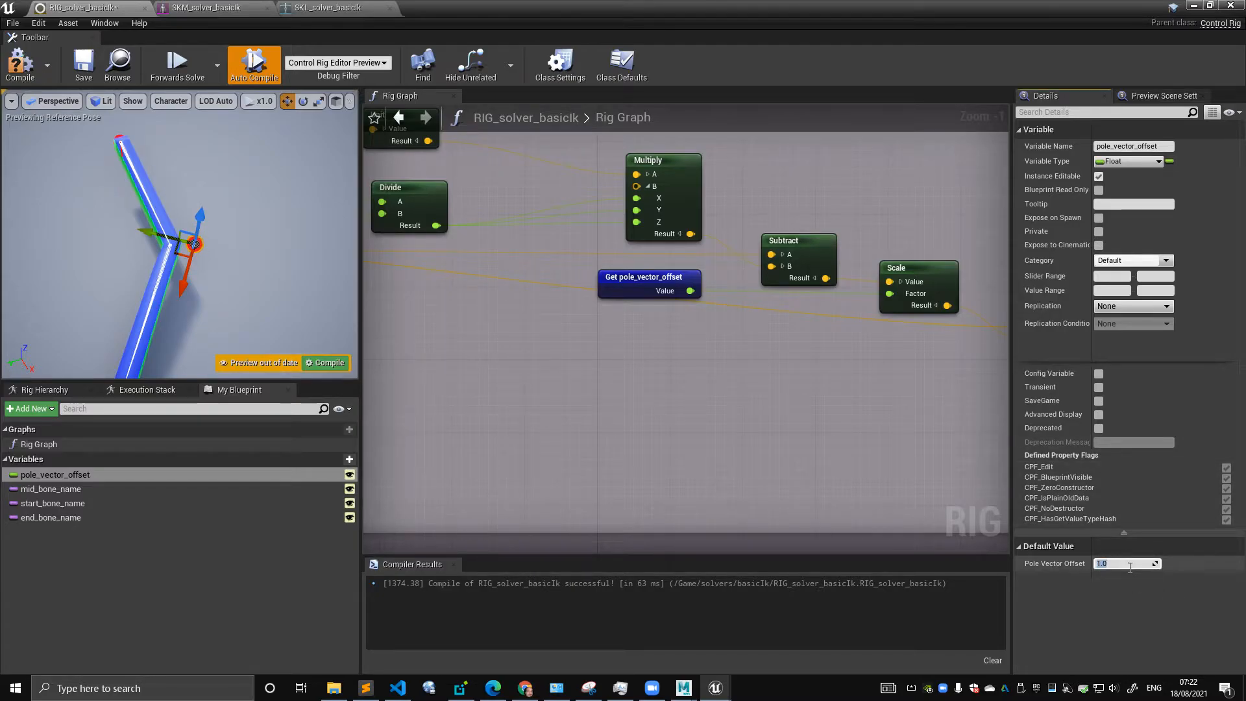
pyautogui.click(19, 70)
pyautogui.scroll(3, 262, 178)
pyautogui.moveTo(262, 178); pyautogui.dragTo(222, 203, button='middle')
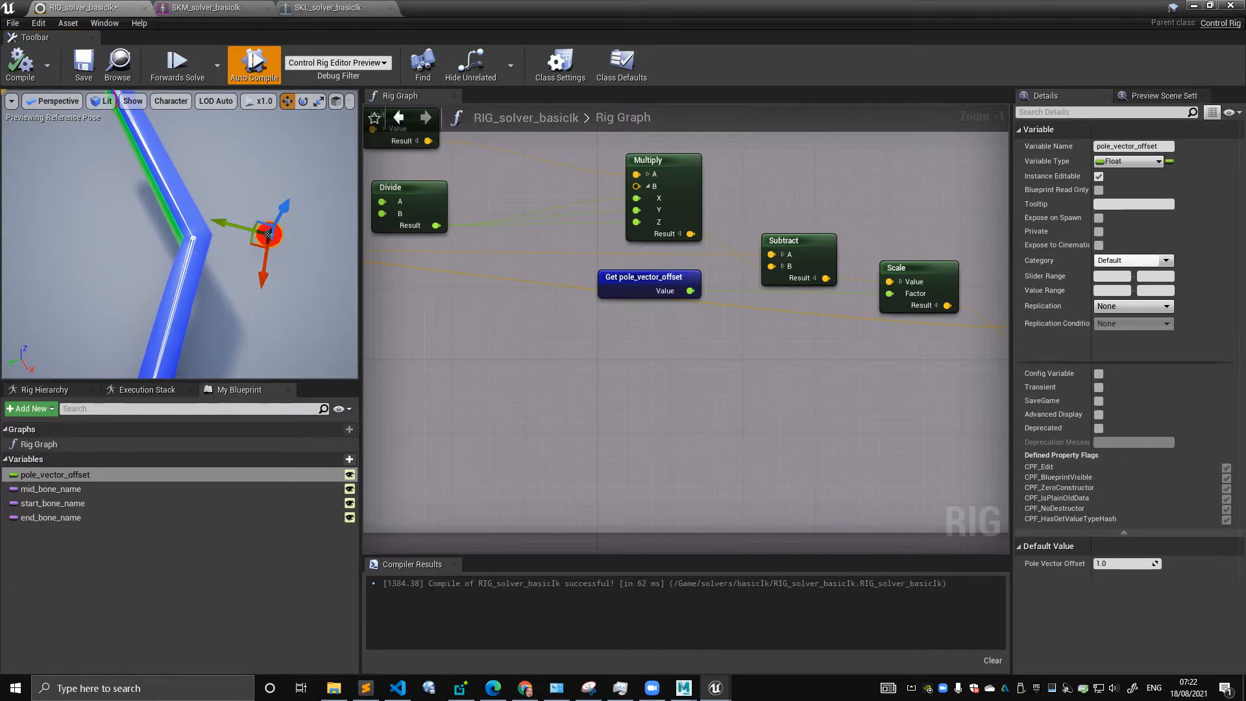
# - Examine pvIK_ctrl's position relative to the middle joint and the arm's bend plane from above and along the arm
pyautogui.click(203, 242)
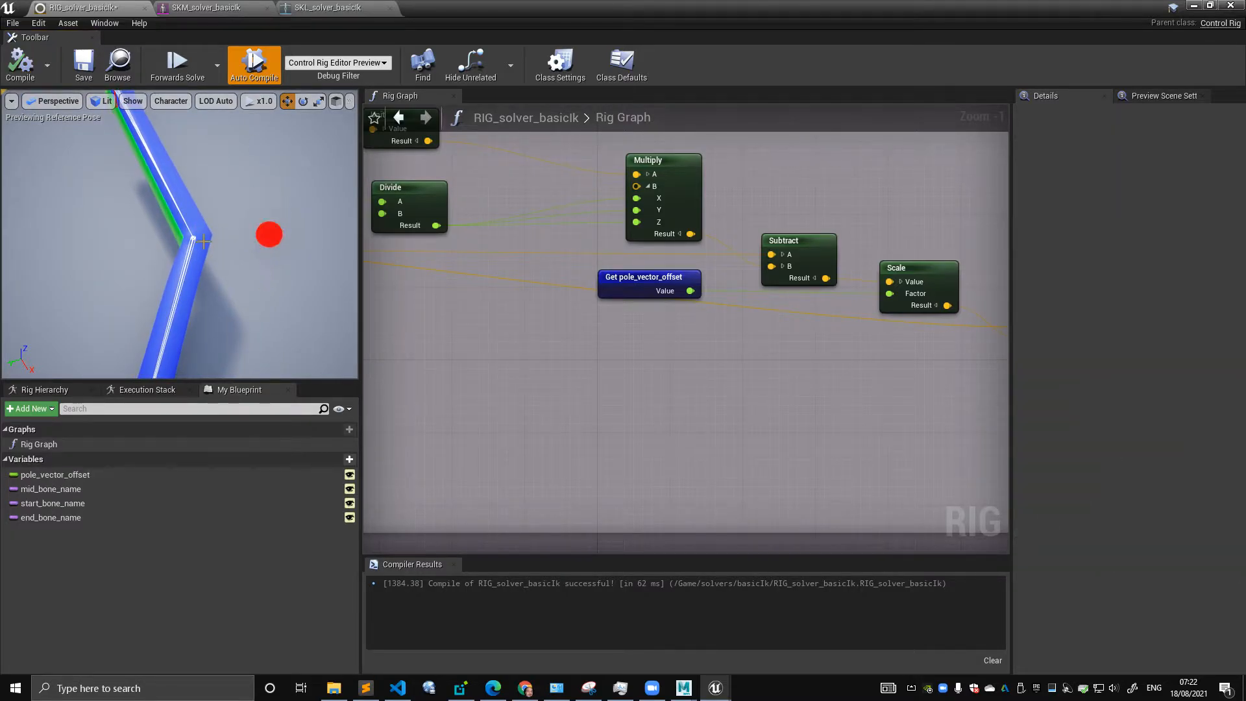
pyautogui.click(268, 235)
pyautogui.scroll(-6, 234, 241)
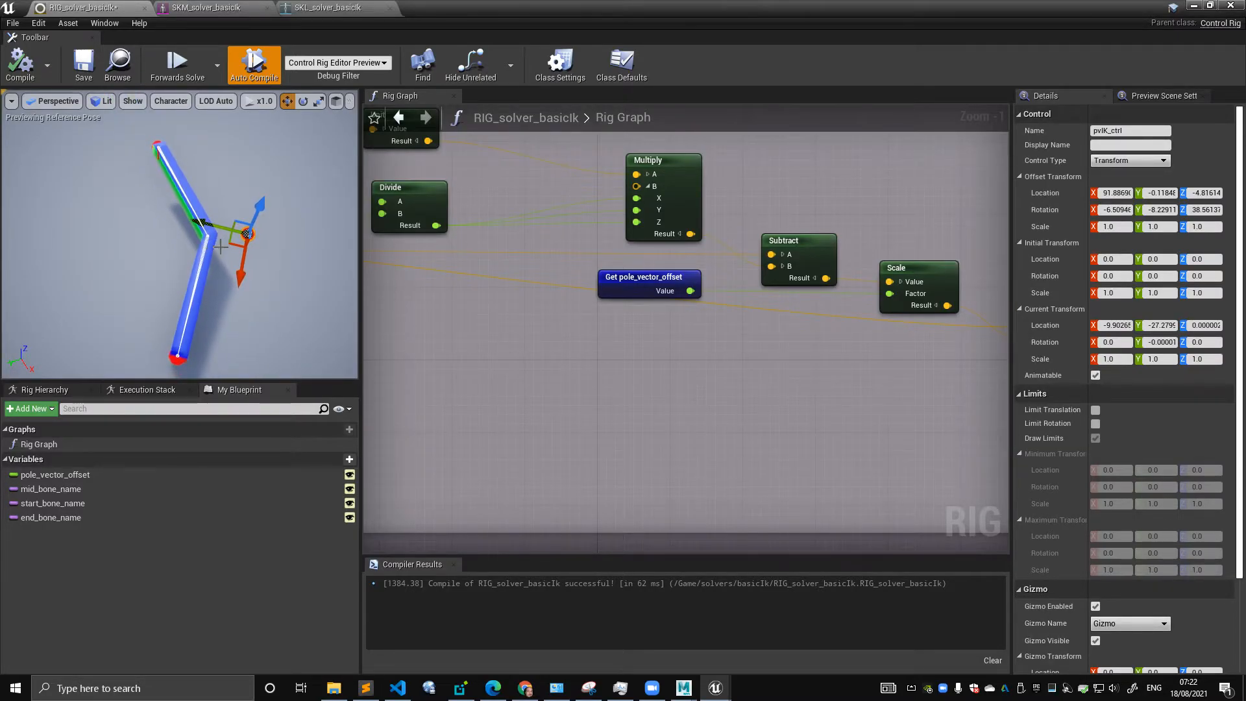
pyautogui.moveTo(208, 236); pyautogui.dragTo(205, 245, button='middle')
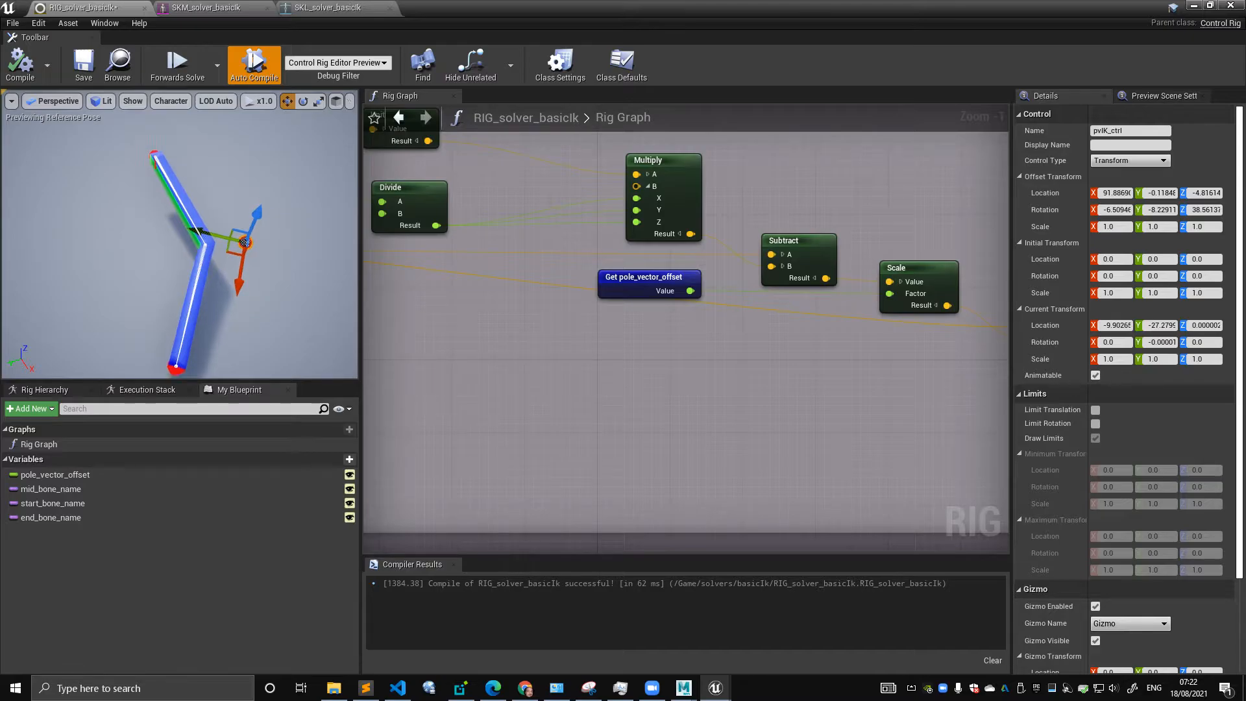
pyautogui.moveTo(208, 226); pyautogui.dragTo(192, 201, button='right')
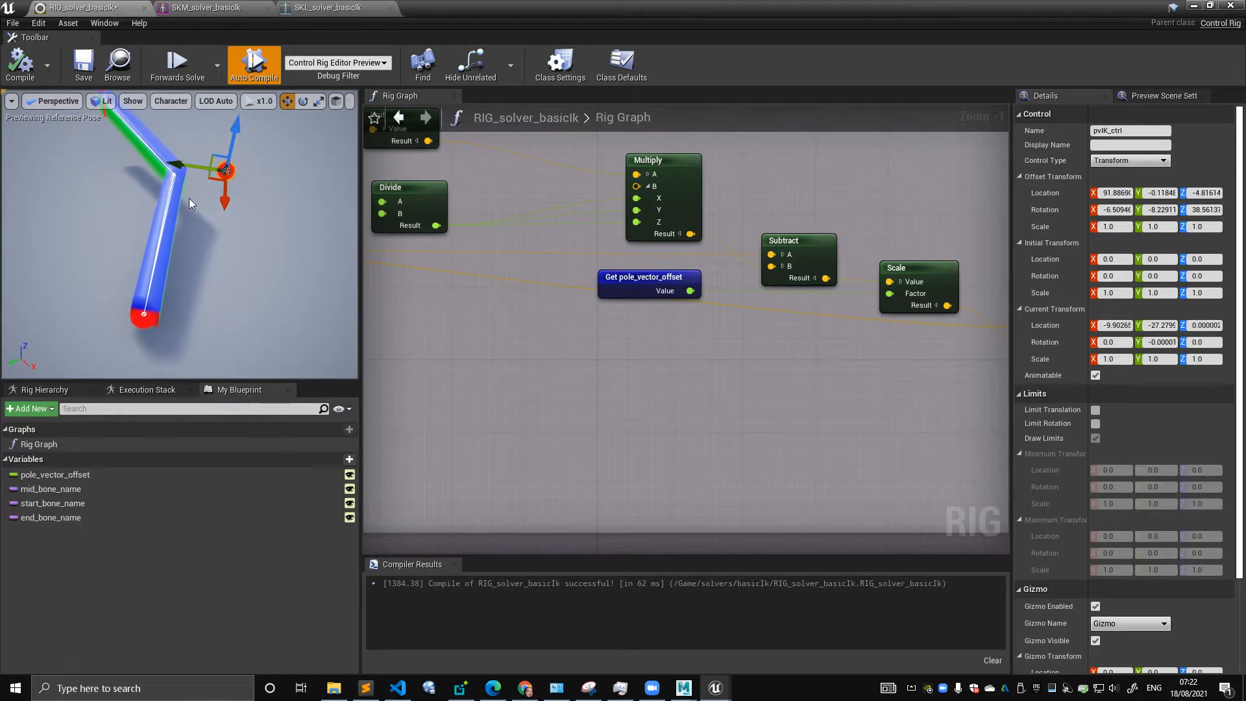
pyautogui.moveTo(109, 173); pyautogui.dragTo(100, 163, button='right')
pyautogui.moveTo(198, 284); pyautogui.dragTo(157, 255, button='right')
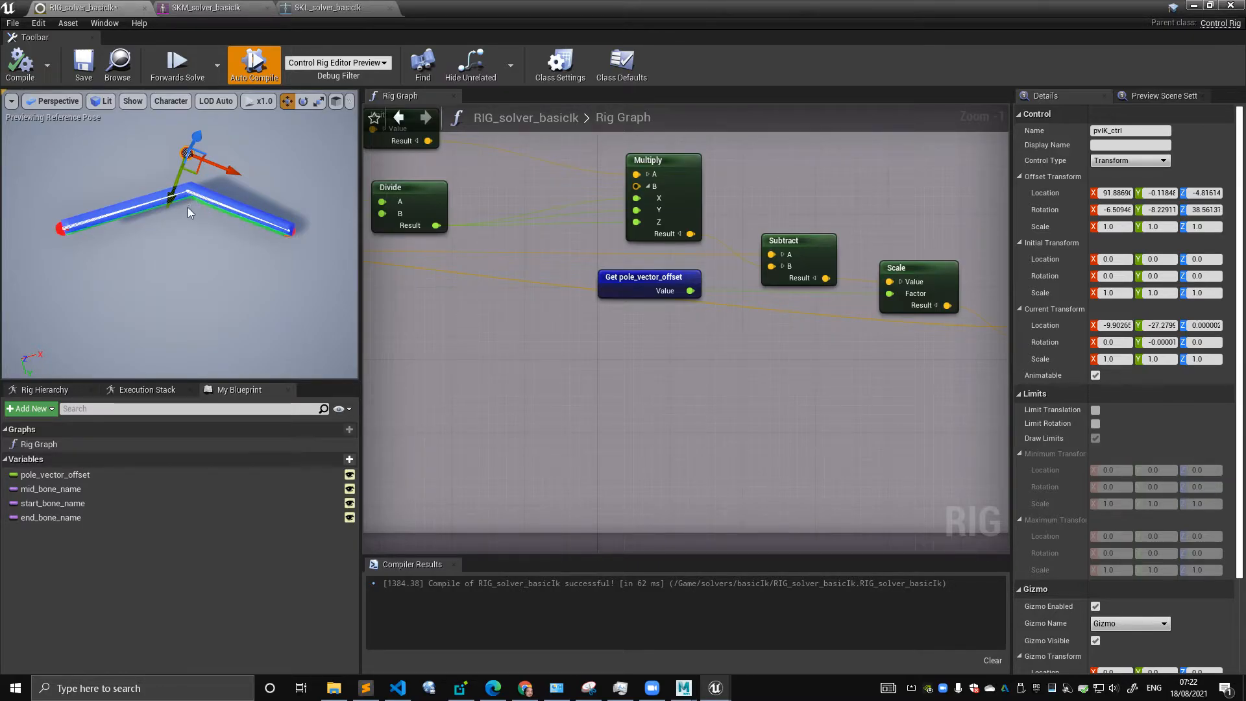
pyautogui.moveTo(185, 232); pyautogui.dragTo(181, 136, button='right')
pyautogui.moveTo(169, 188); pyautogui.dragTo(225, 340, button='right')
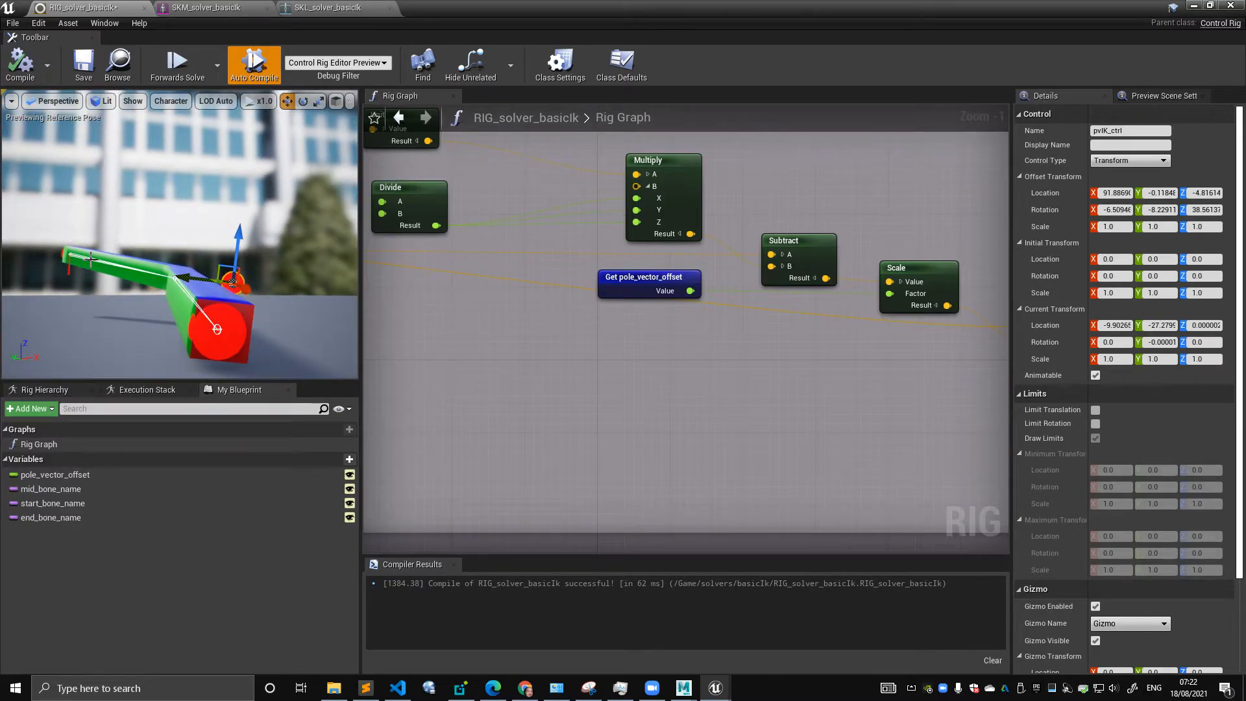
pyautogui.moveTo(111, 243); pyautogui.dragTo(69, 260, button='right')
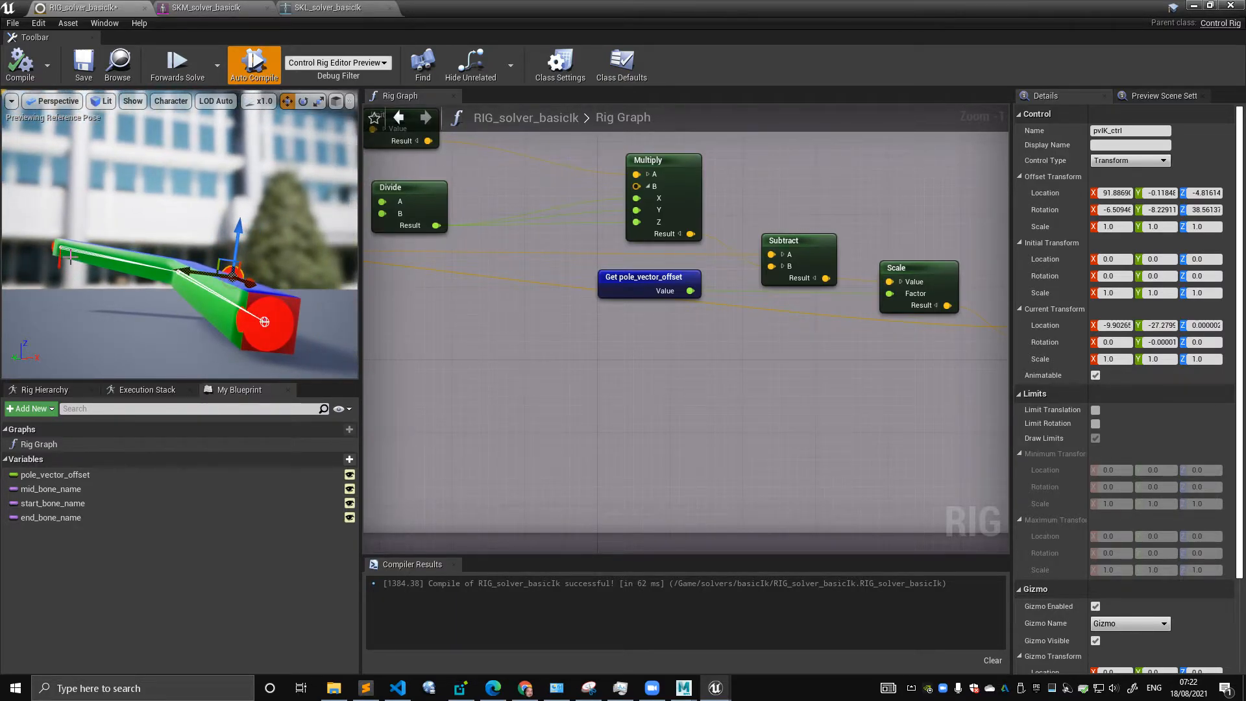
pyautogui.click(70, 257)
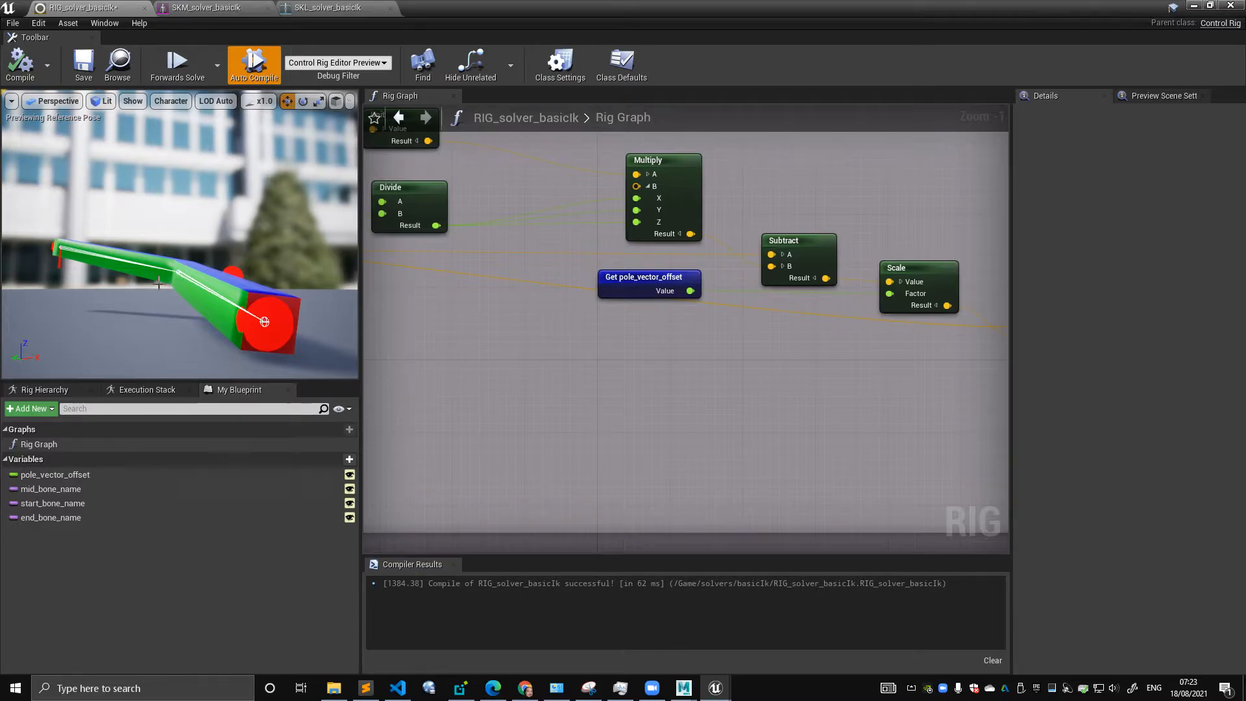
pyautogui.keyDown('alt'); pyautogui.moveTo(179, 275); pyautogui.dragTo(217, 329); pyautogui.keyUp('alt')
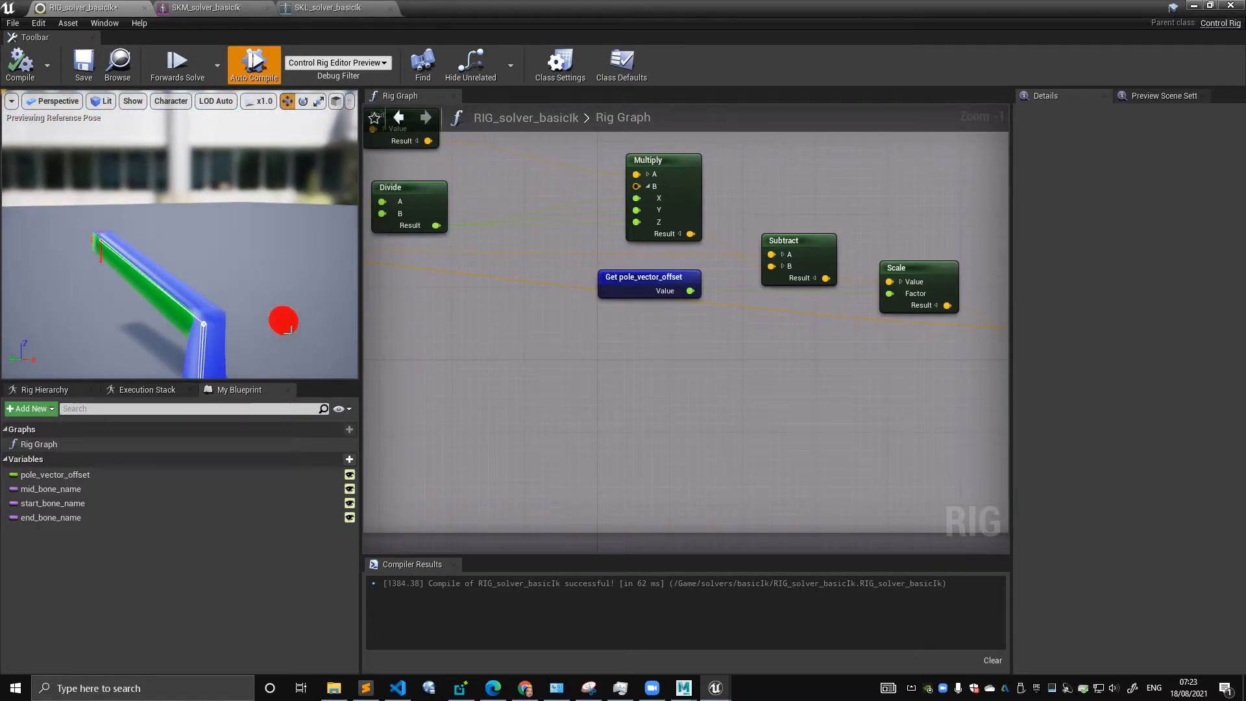
# - Set the pole_vector_offset variable's default value to 2, compile the rig, and view pvIK_ctrl and the arm from above
pyautogui.click(78, 473)
pyautogui.click(1124, 566)
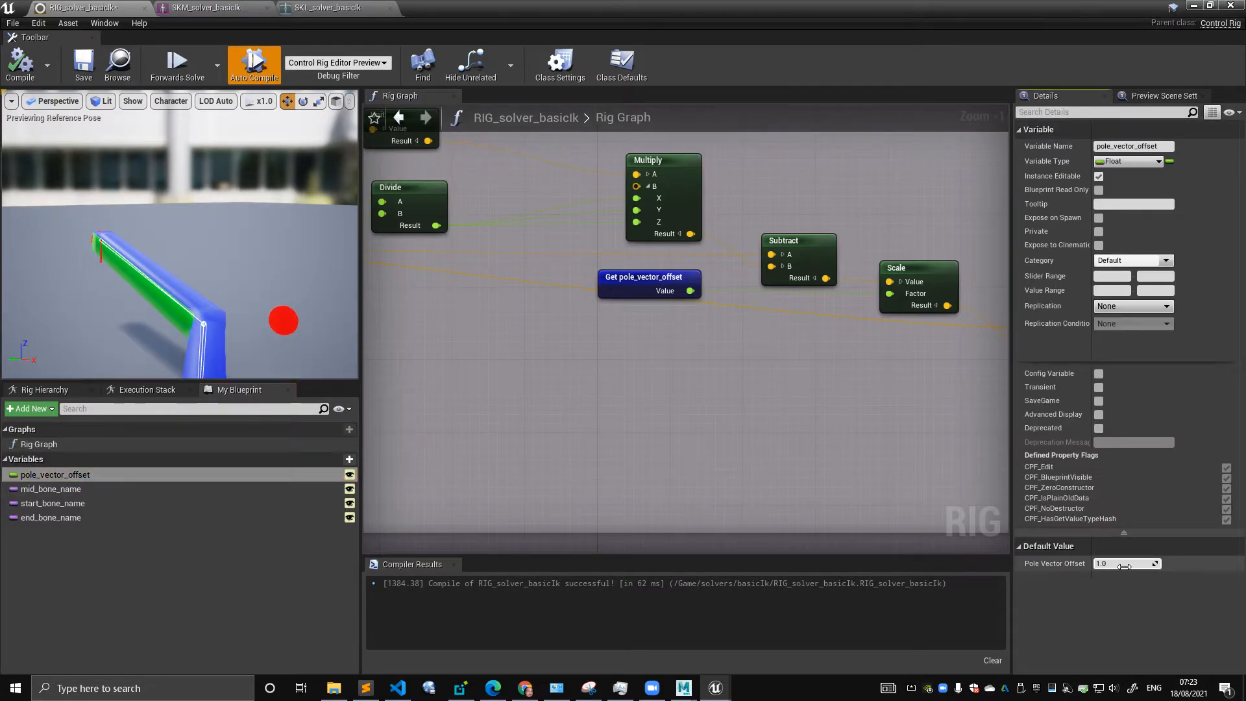
pyautogui.write('2')
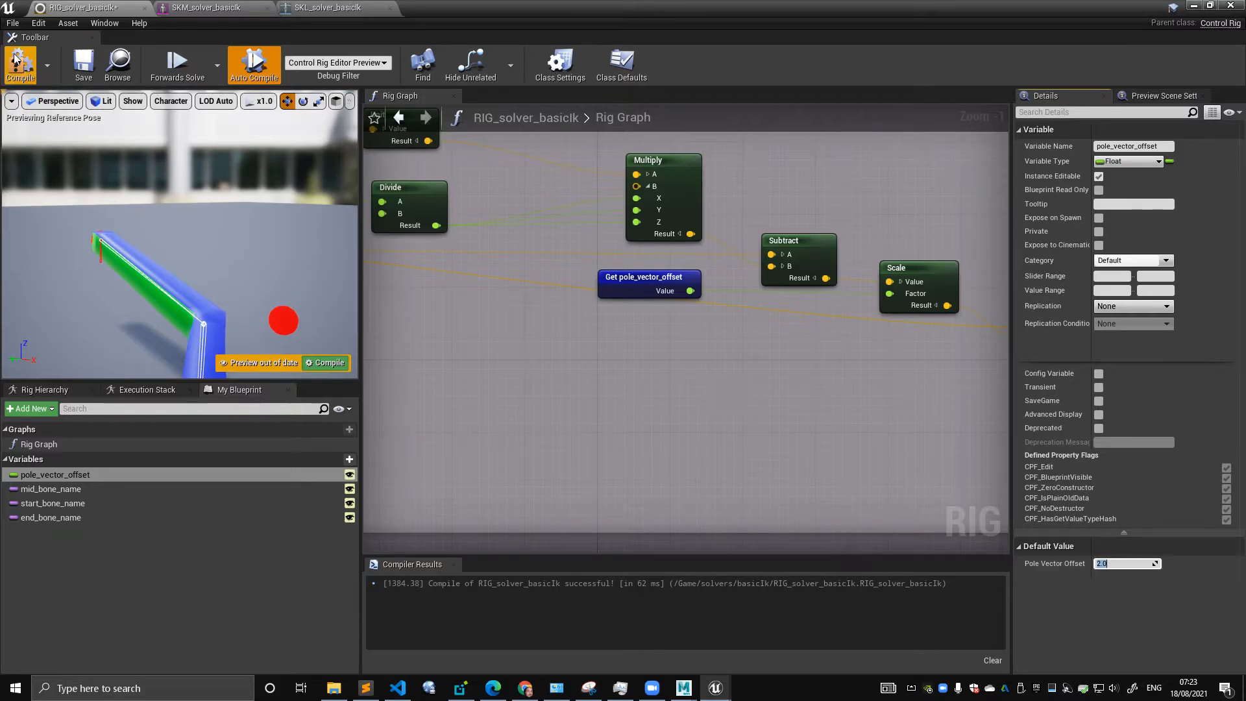
pyautogui.press('Return')
pyautogui.moveTo(182, 224); pyautogui.dragTo(182, 279, button='right')
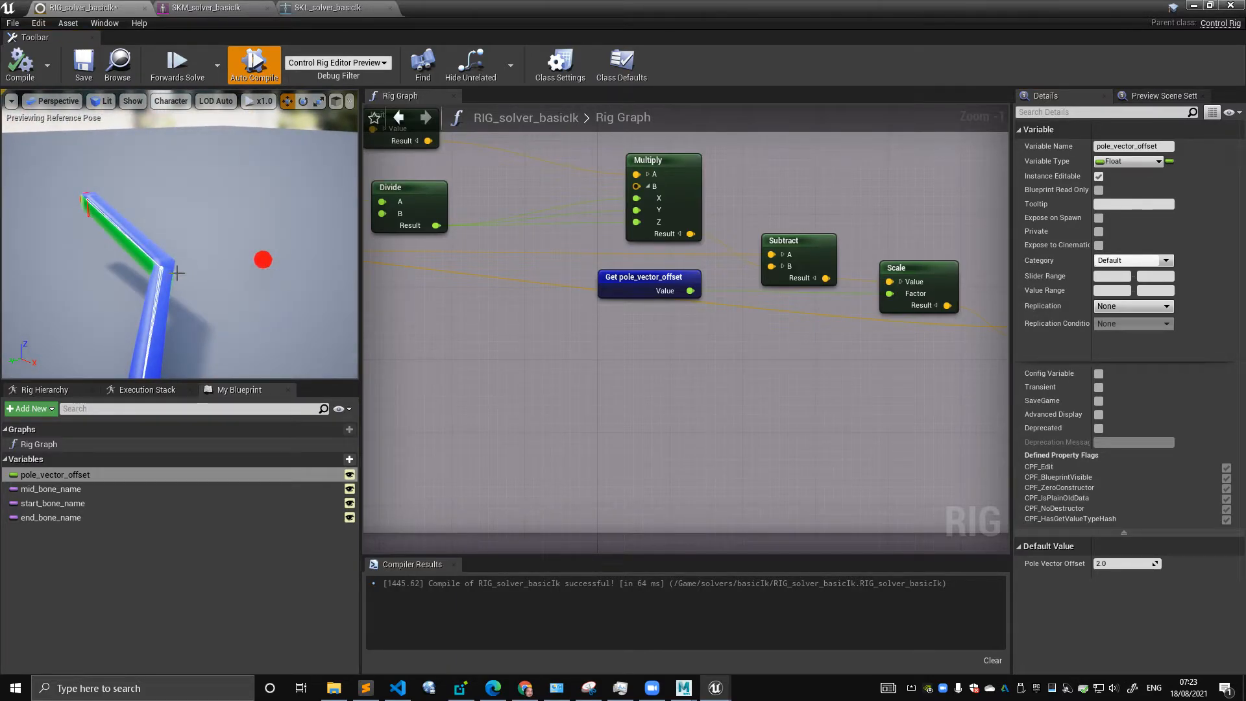
pyautogui.moveTo(96, 270); pyautogui.dragTo(214, 292, button='right')
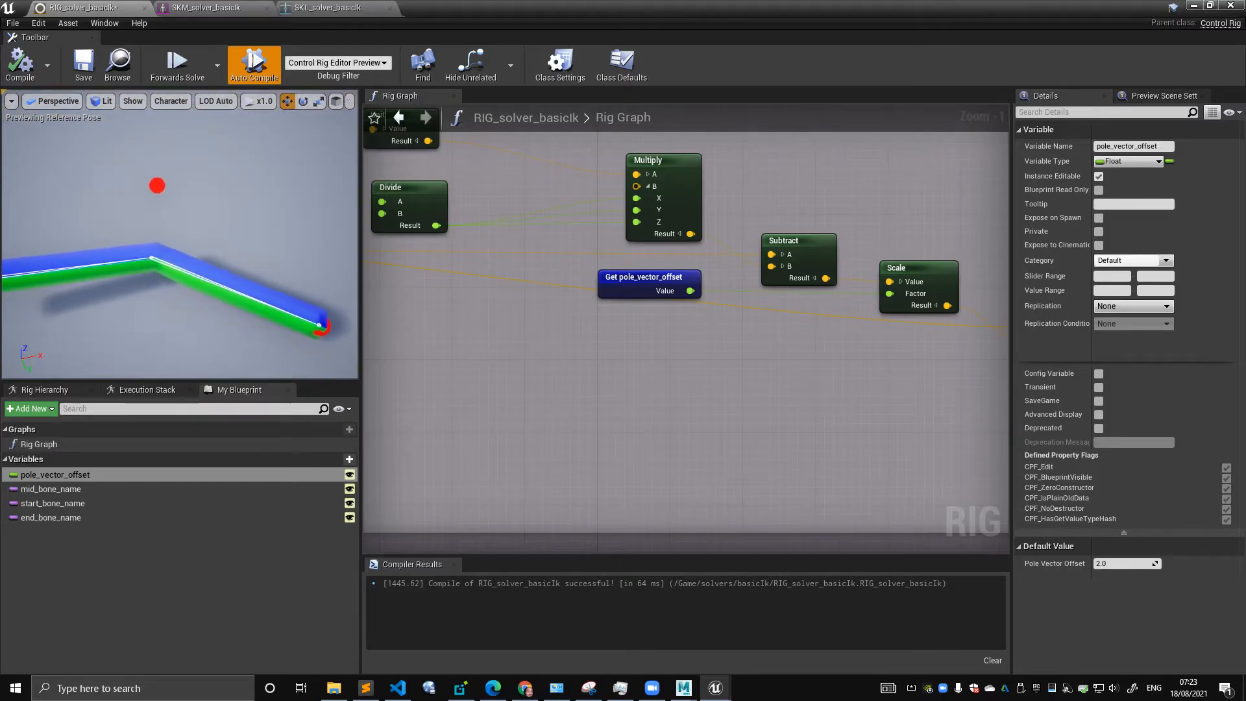
pyautogui.scroll(-1, 688, 303)
pyautogui.moveTo(196, 227)
pyautogui.mouseDown(button='right')
pyautogui.moveTo(143, 252)
pyautogui.moveTo(186, 246)
pyautogui.mouseUp(button='right')
# - Examine the three Get Transform - Bone nodes that feed the pole vector math, checking which arm bone each one reads
pyautogui.moveTo(501, 285); pyautogui.dragTo(729, 312, button='right')
pyautogui.moveTo(523, 196)
pyautogui.mouseDown(button='right')
pyautogui.moveTo(594, 177)
pyautogui.moveTo(553, 202)
pyautogui.mouseUp(button='right')
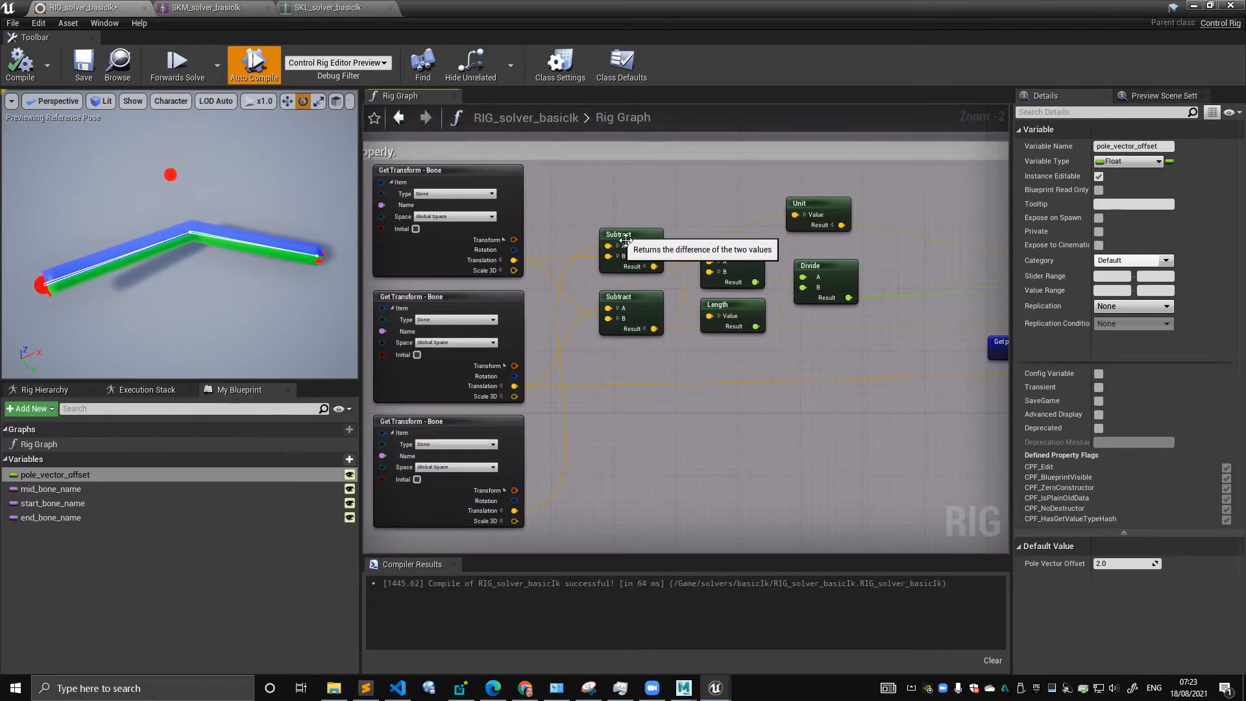
pyautogui.click(518, 190)
pyautogui.moveTo(607, 207)
pyautogui.mouseDown(button='right')
pyautogui.moveTo(575, 209)
pyautogui.moveTo(622, 198)
pyautogui.mouseUp(button='right')
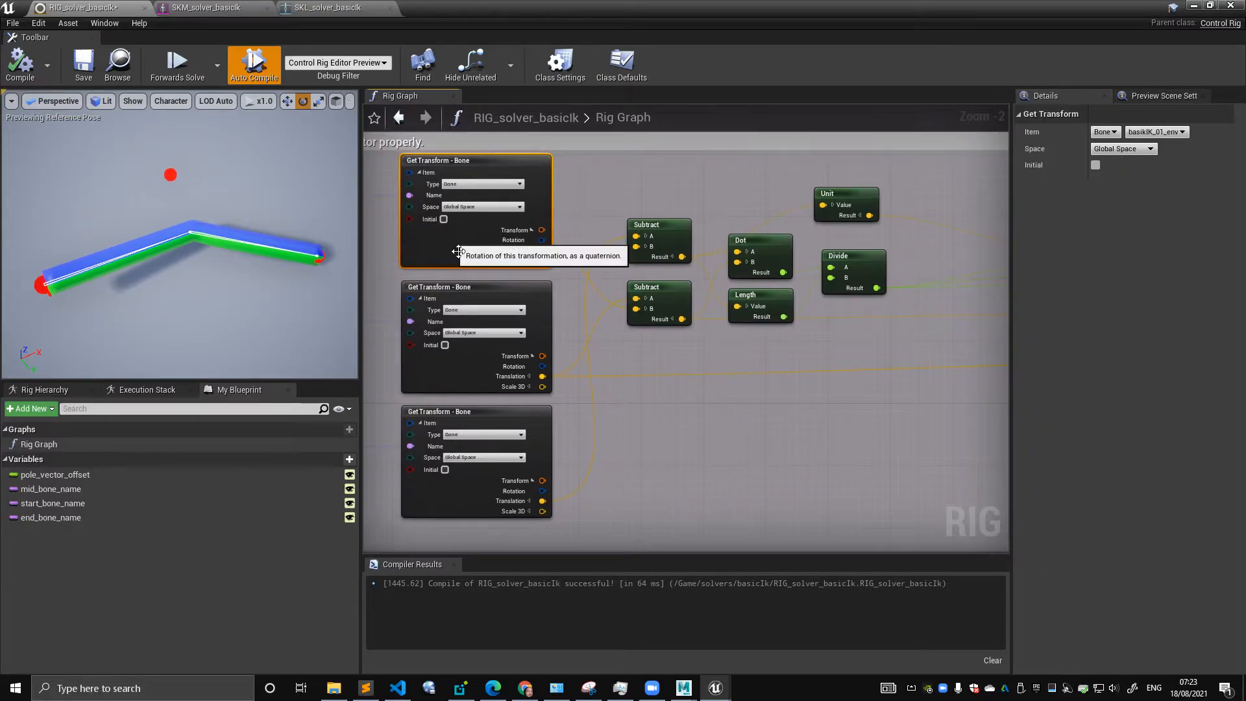
pyautogui.click(456, 293)
pyautogui.click(458, 430)
pyautogui.keyDown('alt'); pyautogui.moveTo(190, 231); pyautogui.dragTo(222, 257); pyautogui.keyUp('alt')
pyautogui.moveTo(654, 218); pyautogui.dragTo(641, 228, button='right')
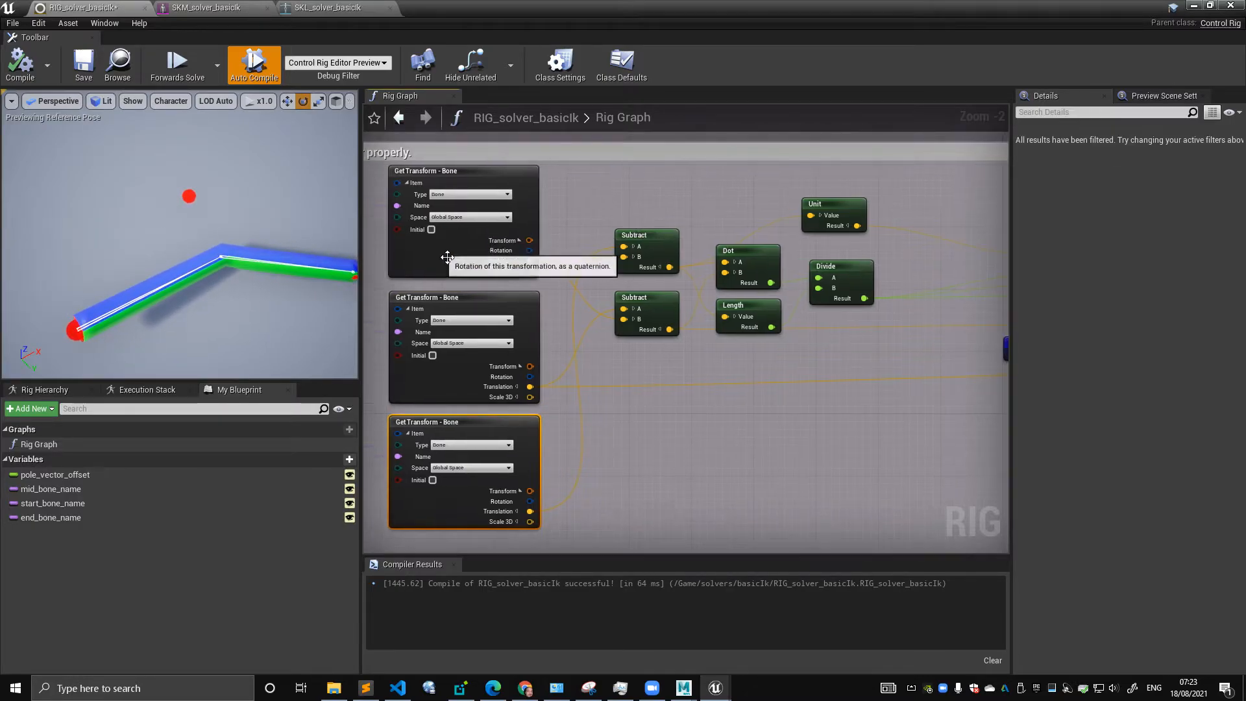
pyautogui.click(461, 241)
pyautogui.click(488, 403)
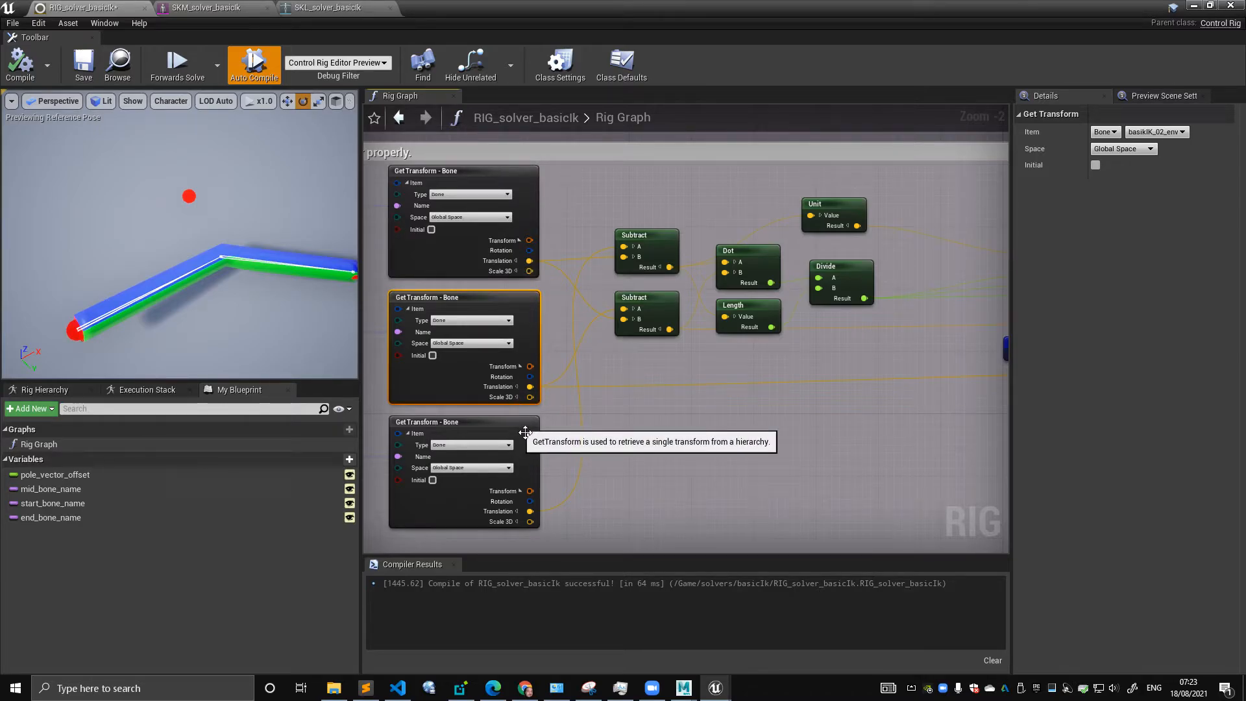
# - Trace the pole vector math from the first Subtract nodes through Dot, Length, Divide, Multiply and Subtract to Scale and Add
pyautogui.moveTo(641, 333); pyautogui.dragTo(566, 341, button='right')
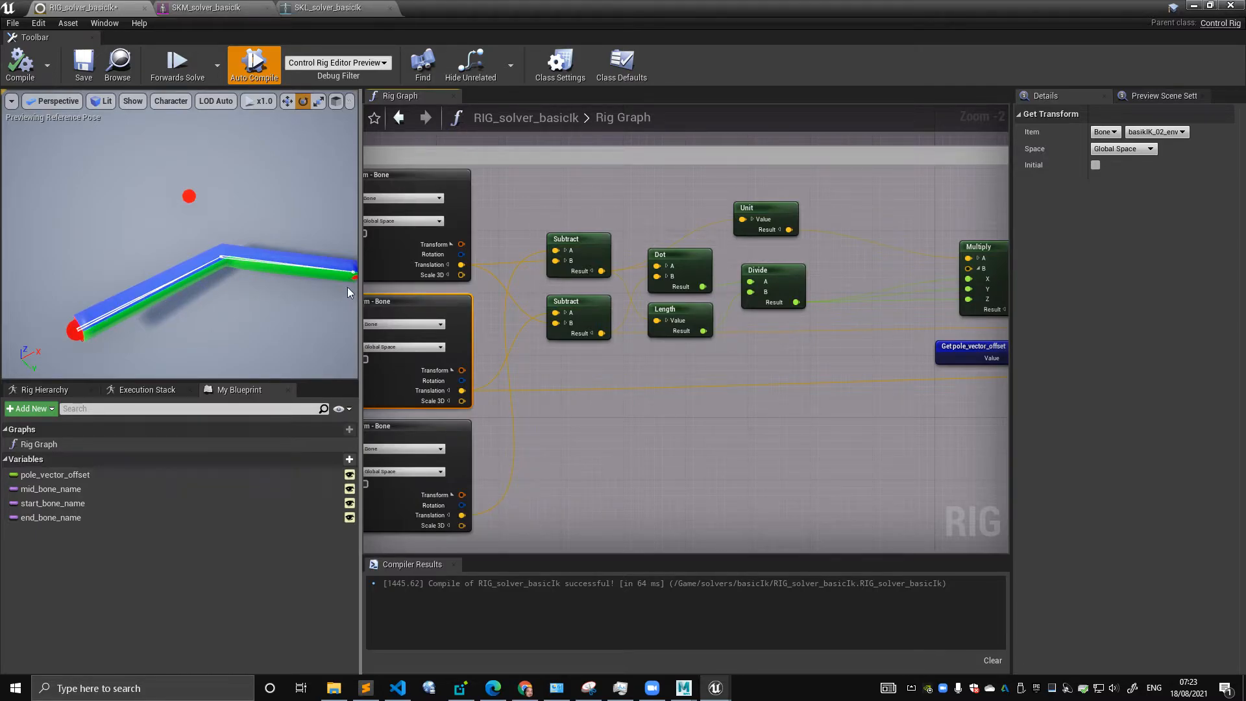
pyautogui.moveTo(681, 335); pyautogui.dragTo(601, 336, button='right')
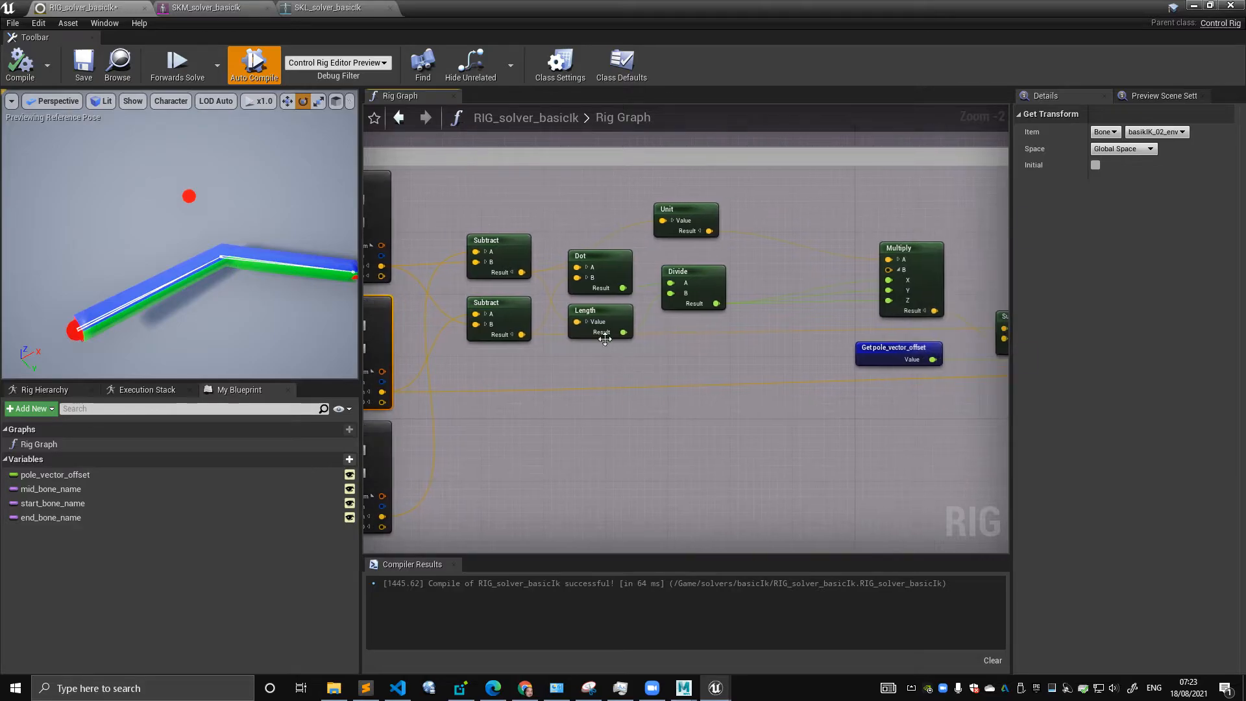
pyautogui.moveTo(728, 248)
pyautogui.mouseDown(button='right')
pyautogui.moveTo(672, 250)
pyautogui.moveTo(727, 247)
pyautogui.mouseUp(button='right')
pyautogui.moveTo(692, 219); pyautogui.dragTo(930, 381)
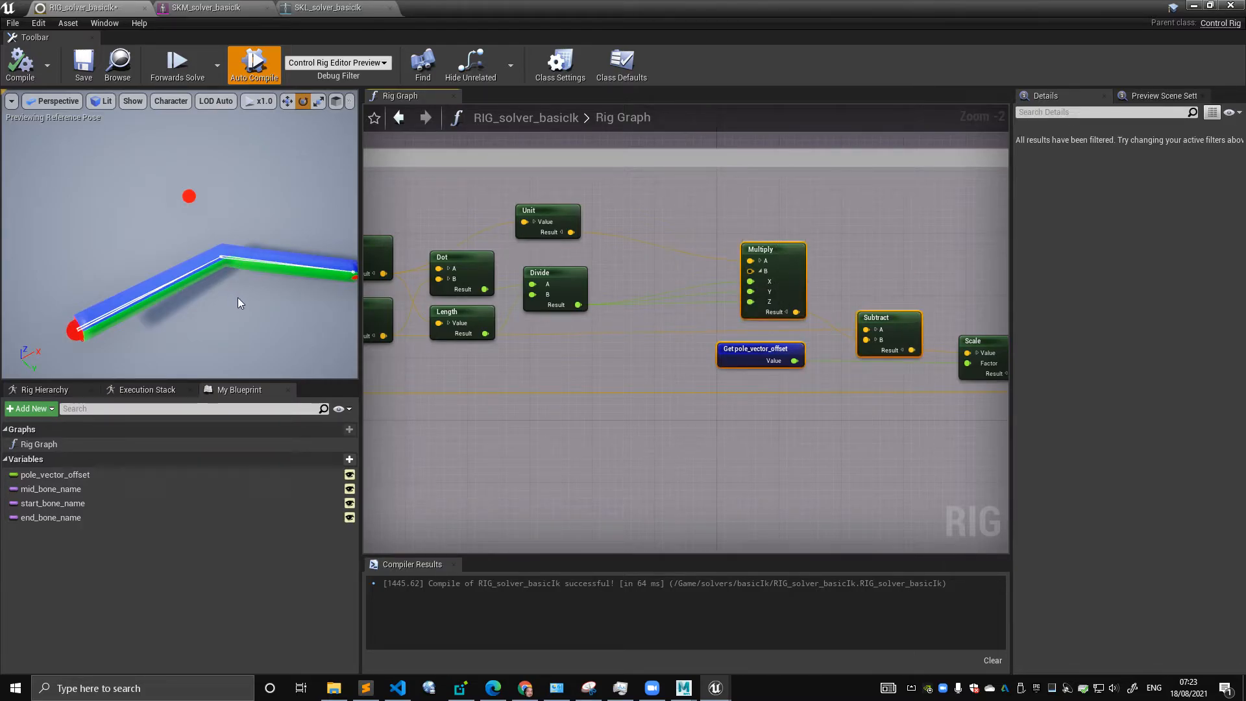
pyautogui.moveTo(875, 264); pyautogui.dragTo(551, 222, button='right')
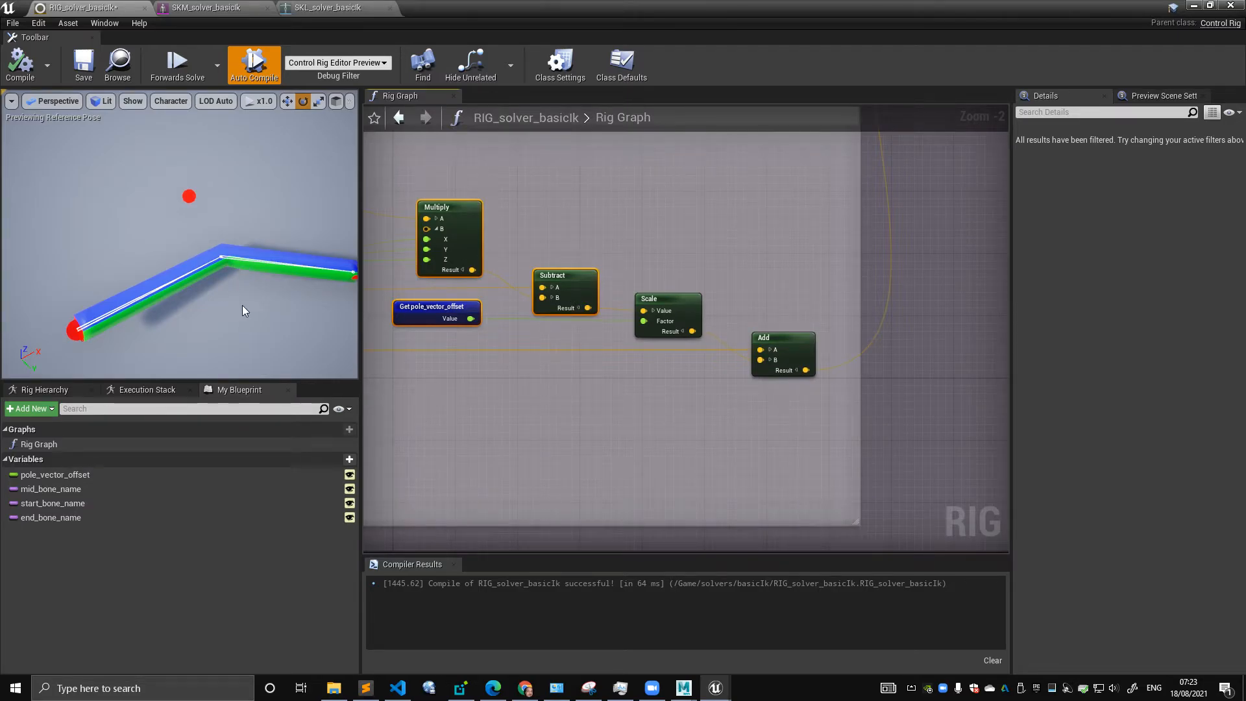
pyautogui.click(656, 308)
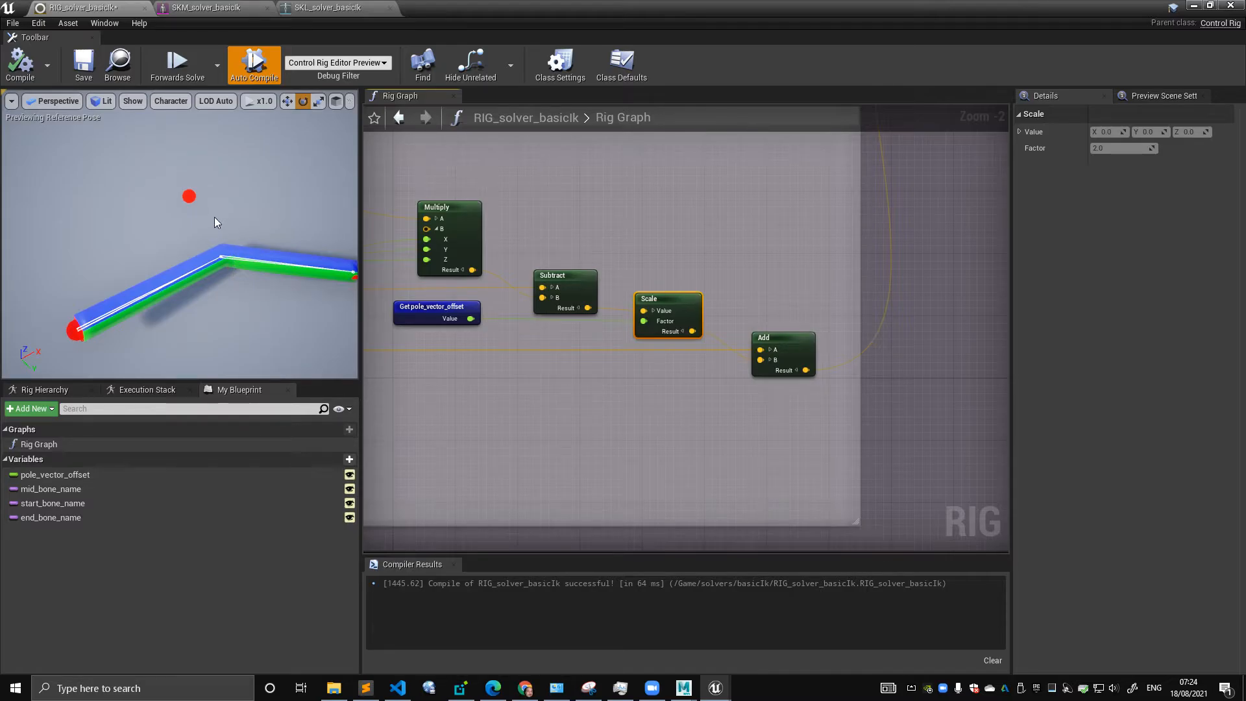
# - Try moving pvIK_ctrl away from its computed position, and compile the rig to reset the control
pyautogui.moveTo(599, 231); pyautogui.dragTo(722, 214, button='right')
pyautogui.scroll(-3, 187, 217)
pyautogui.moveTo(189, 222); pyautogui.dragTo(156, 180, button='right')
pyautogui.click(155, 197)
pyautogui.keyDown('alt'); pyautogui.moveTo(156, 179); pyautogui.dragTo(221, 181); pyautogui.keyUp('alt')
pyautogui.press('w')
pyautogui.moveTo(146, 219); pyautogui.dragTo(160, 171)
pyautogui.moveTo(278, 223); pyautogui.dragTo(223, 216, button='right')
pyautogui.hotkey('ctrl', 'z')
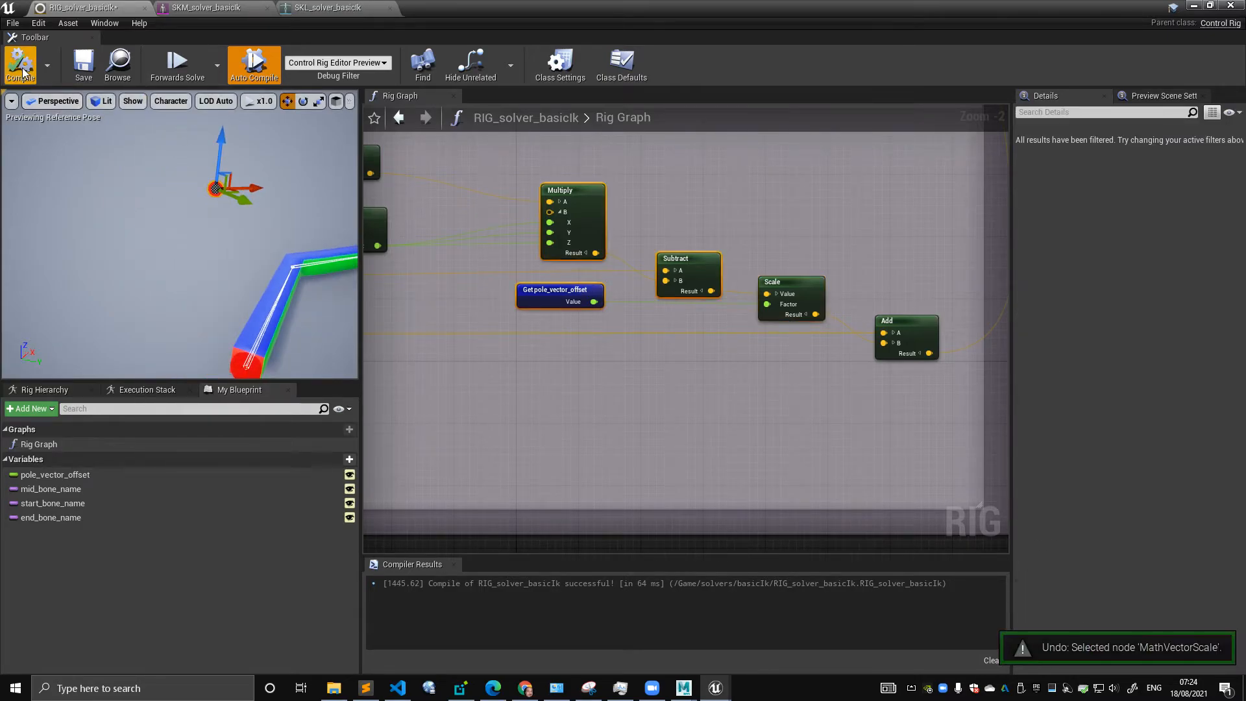
pyautogui.click(21, 67)
# - Connect the Forwards Solve node's Execute output to Set Transform - Bone in the Forward Solve group and compile the rig
pyautogui.scroll(-4, 583, 214)
pyautogui.moveTo(588, 206); pyautogui.dragTo(795, 298, button='right')
pyautogui.scroll(1, 660, 265)
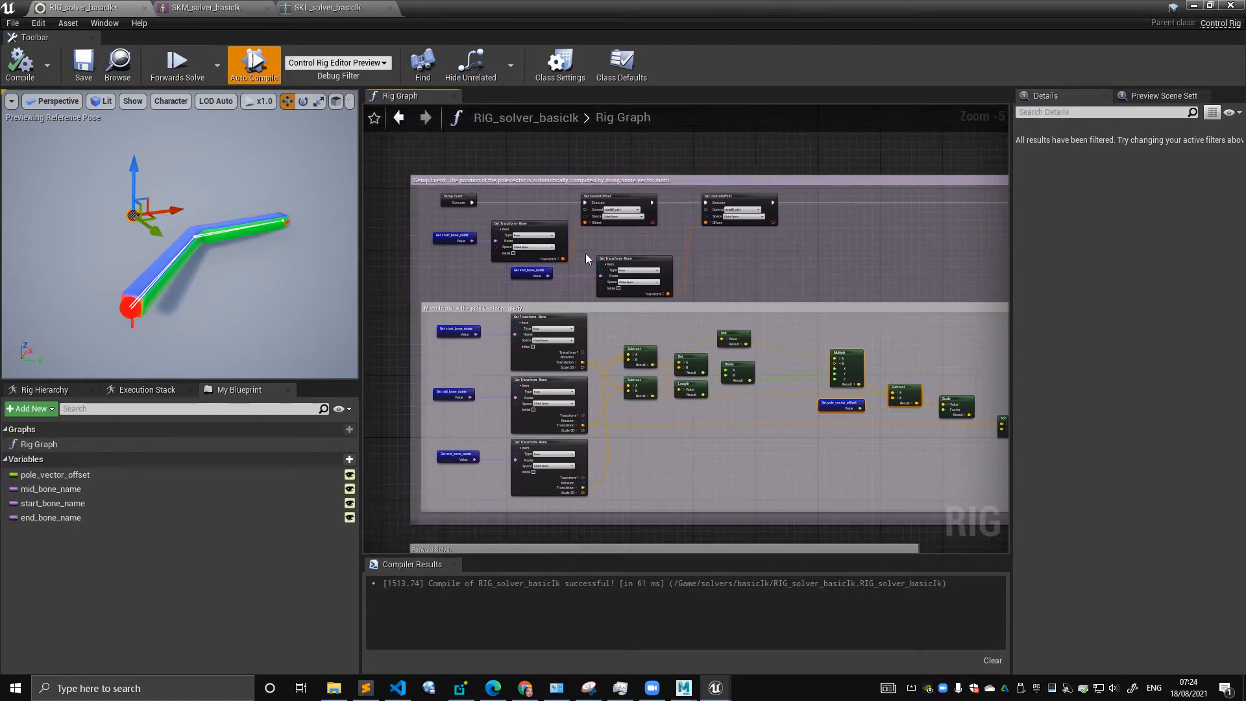
pyautogui.keyDown('alt'); pyautogui.moveTo(250, 243); pyautogui.dragTo(129, 229); pyautogui.keyUp('alt')
pyautogui.keyDown('alt'); pyautogui.moveTo(302, 255); pyautogui.dragTo(190, 217, button='middle'); pyautogui.keyUp('alt')
pyautogui.keyDown('alt'); pyautogui.moveTo(190, 217); pyautogui.dragTo(151, 241, button='right'); pyautogui.keyUp('alt')
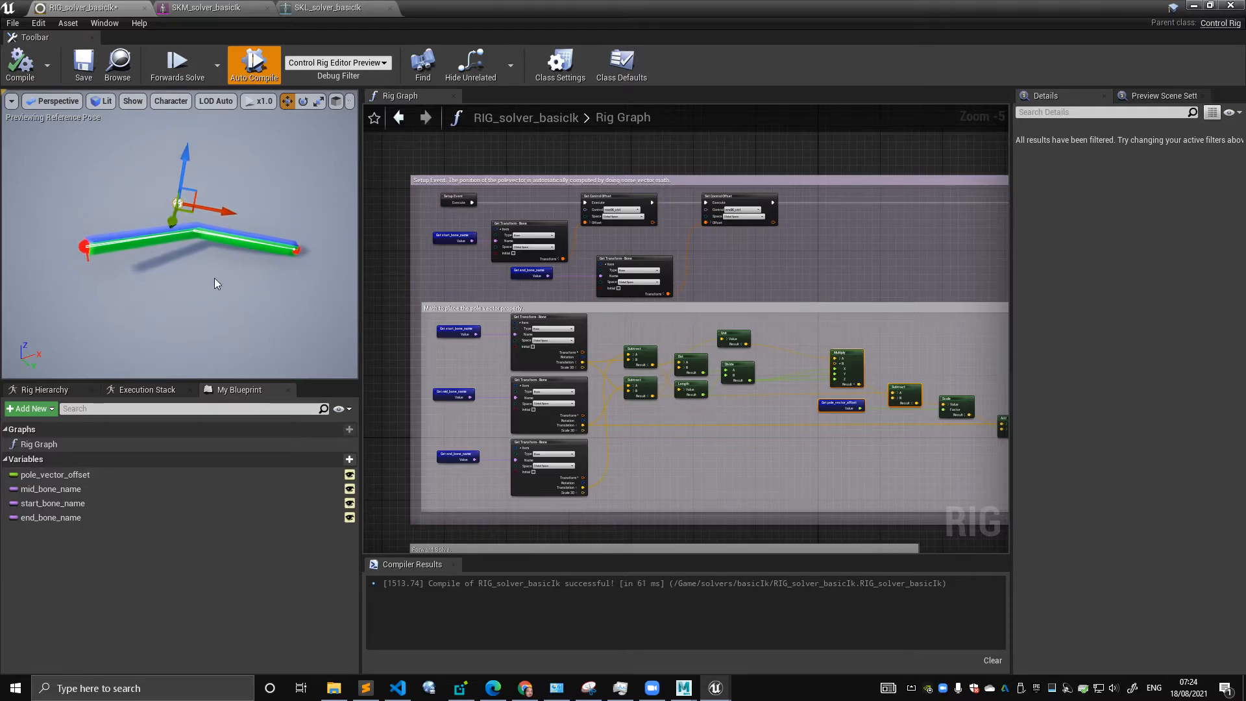
pyautogui.keyDown('alt'); pyautogui.moveTo(194, 228); pyautogui.dragTo(195, 252, button='middle'); pyautogui.keyUp('alt')
pyautogui.keyDown('alt'); pyautogui.moveTo(194, 252); pyautogui.dragTo(214, 251, button='right'); pyautogui.keyUp('alt')
pyautogui.moveTo(543, 329); pyautogui.dragTo(543, 264, button='right')
pyautogui.moveTo(644, 367); pyautogui.dragTo(645, 231, button='right')
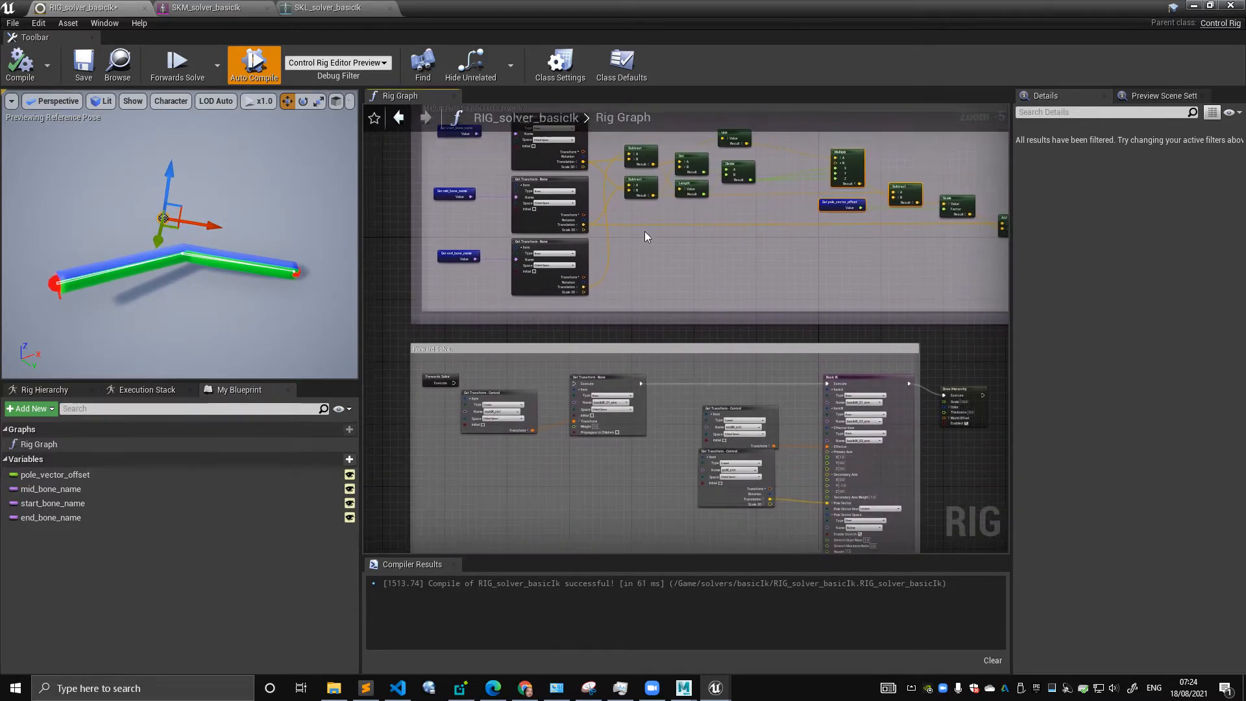
pyautogui.moveTo(630, 300); pyautogui.dragTo(630, 246, button='right')
pyautogui.scroll(2, 622, 268)
pyautogui.scroll(-3, 536, 312)
pyautogui.scroll(2, 479, 314)
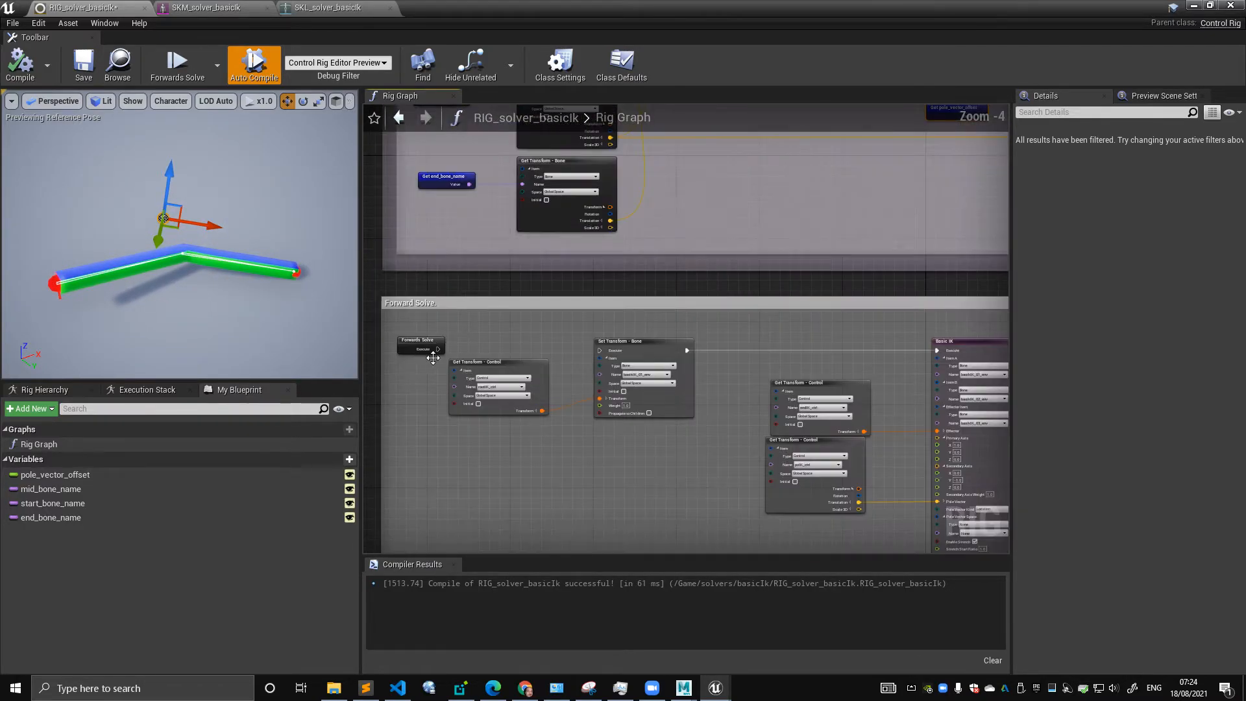
pyautogui.moveTo(442, 350); pyautogui.dragTo(601, 350)
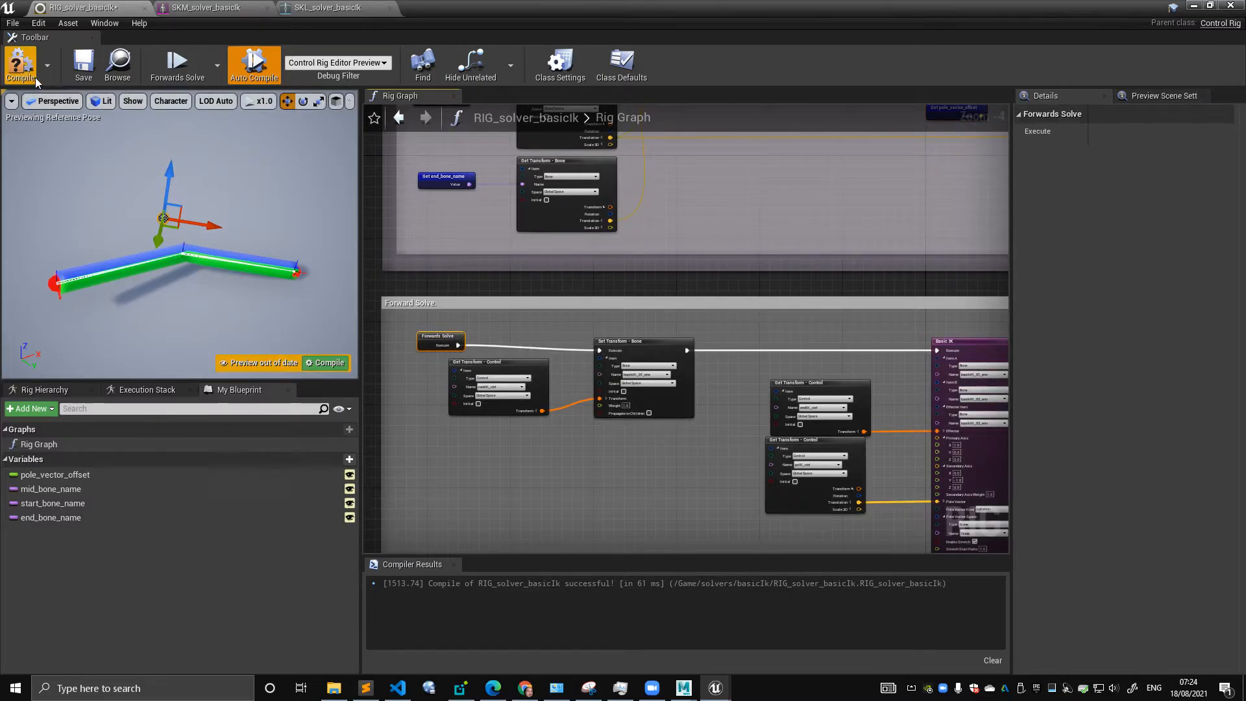
# - Pull endIK_ctrl away to straighten and stretch the arm, and set the Basic IK node's Stretch Maximum Ratio to 1.0
pyautogui.click(305, 276)
pyautogui.moveTo(318, 265); pyautogui.dragTo(265, 242)
pyautogui.scroll(2, 533, 338)
pyautogui.moveTo(904, 439); pyautogui.dragTo(473, 261, button='right')
pyautogui.moveTo(292, 246); pyautogui.dragTo(432, 240)
pyautogui.moveTo(354, 241); pyautogui.dragTo(289, 215)
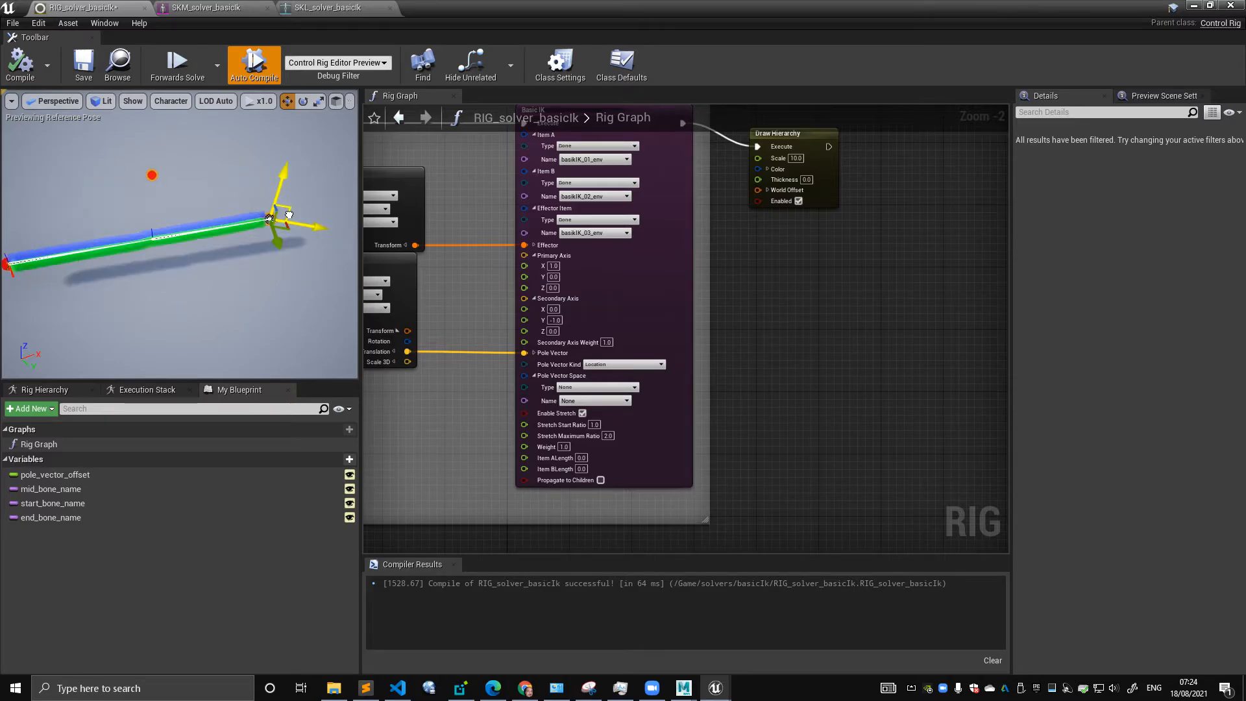
pyautogui.scroll(2, 636, 440)
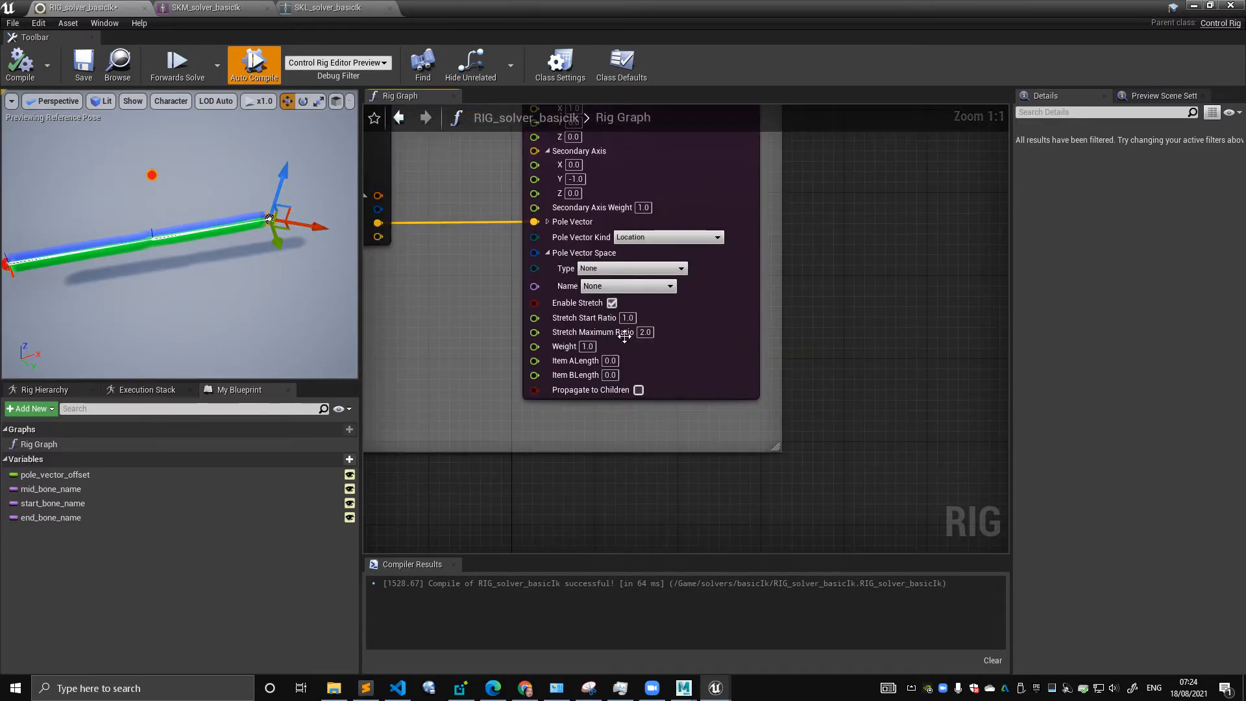
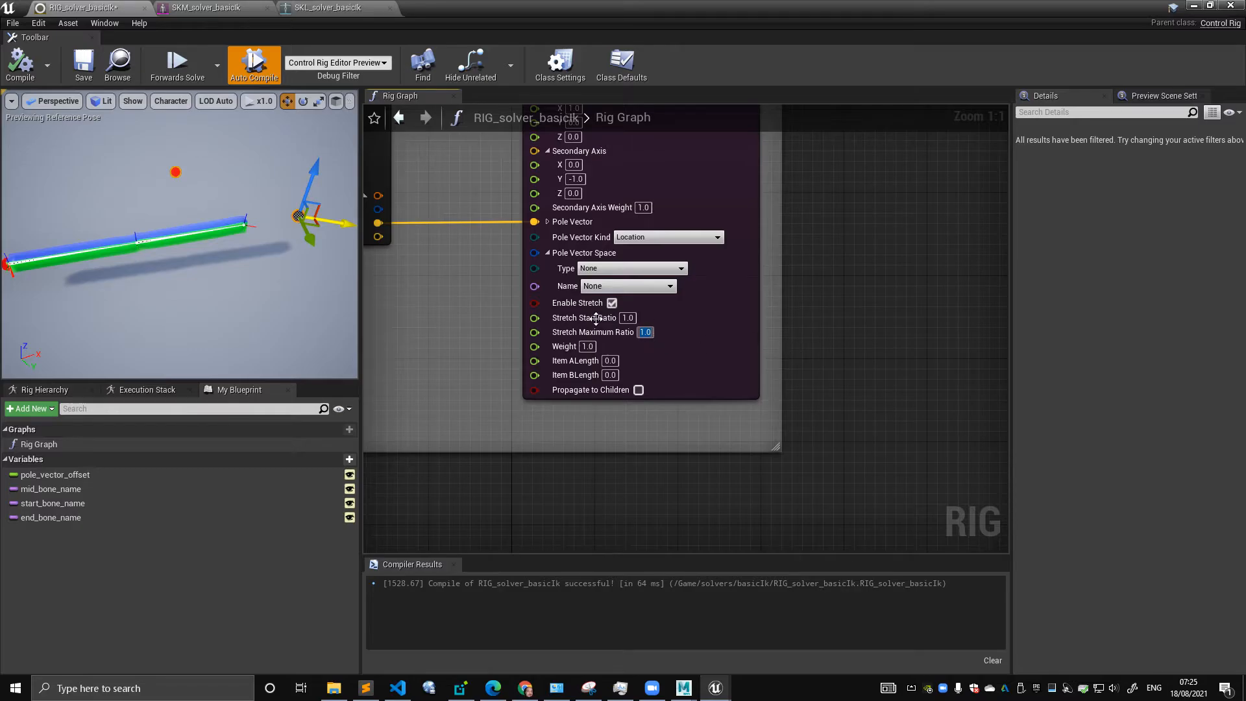
# - Set the Basic IK node's Stretch Maximum Ratio to 3.0 and test the arm's stretching by moving endIK_ctrl
pyautogui.click(654, 337)
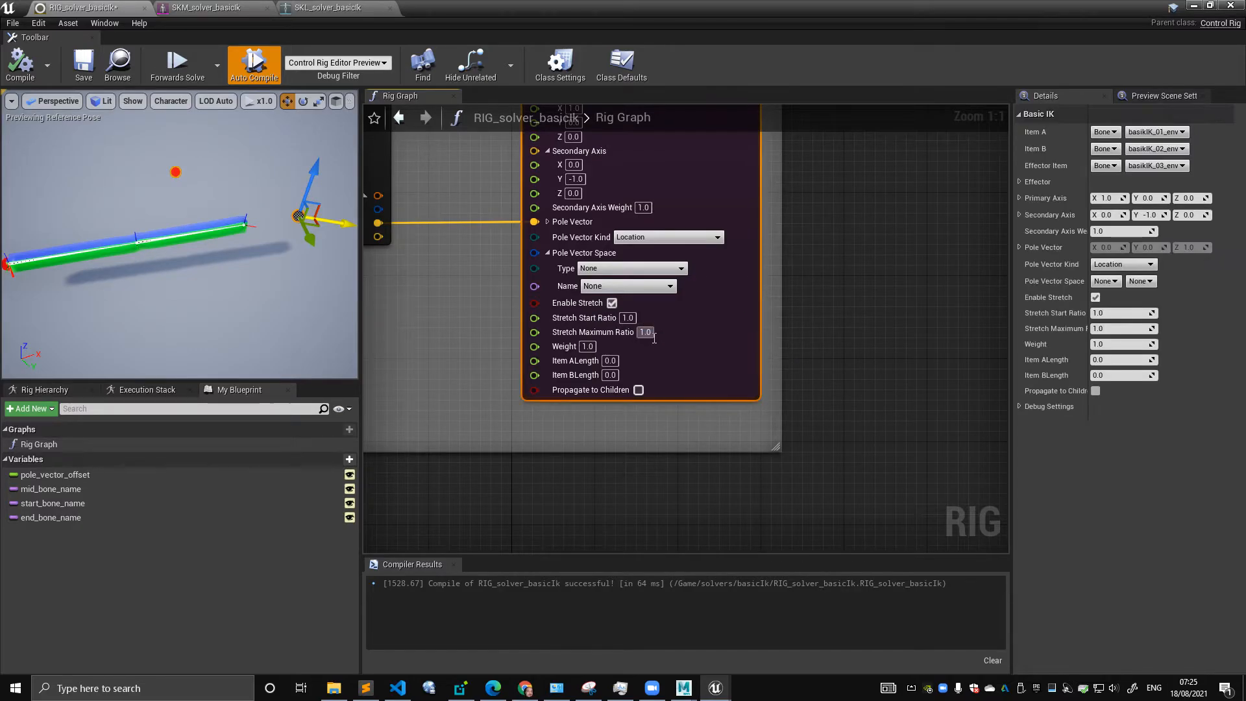
pyautogui.moveTo(321, 208); pyautogui.dragTo(235, 192)
pyautogui.moveTo(309, 202); pyautogui.dragTo(213, 185)
pyautogui.keyDown('alt'); pyautogui.moveTo(230, 202); pyautogui.dragTo(147, 201, button='middle'); pyautogui.keyUp('alt')
pyautogui.keyDown('alt'); pyautogui.moveTo(147, 201); pyautogui.dragTo(189, 196, button='right'); pyautogui.keyUp('alt')
pyautogui.keyDown('alt'); pyautogui.moveTo(188, 196); pyautogui.dragTo(70, 185, button='middle'); pyautogui.keyUp('alt')
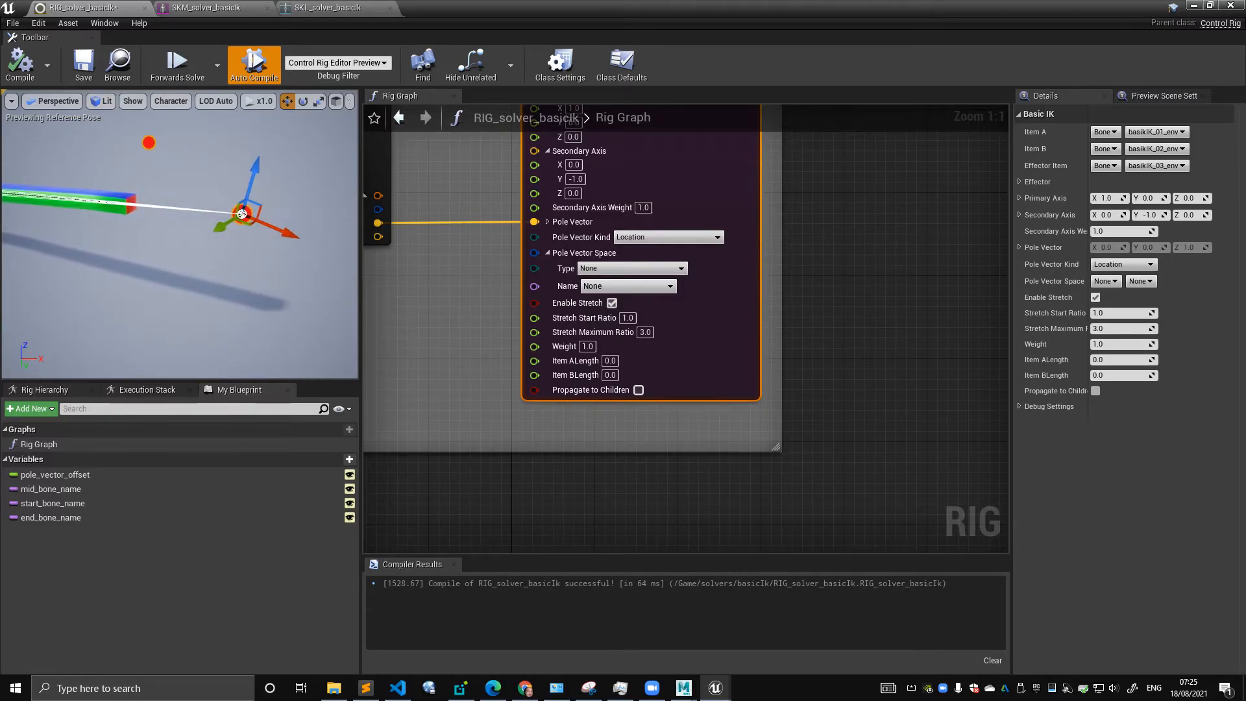
pyautogui.moveTo(241, 215); pyautogui.dragTo(269, 217)
pyautogui.keyDown('alt'); pyautogui.moveTo(269, 218); pyautogui.dragTo(328, 270, button='middle'); pyautogui.keyUp('alt')
pyautogui.keyDown('alt'); pyautogui.moveTo(321, 269); pyautogui.dragTo(284, 269, button='right'); pyautogui.keyUp('alt')
pyautogui.keyDown('alt'); pyautogui.moveTo(321, 269); pyautogui.dragTo(255, 269, button='middle'); pyautogui.keyUp('alt')
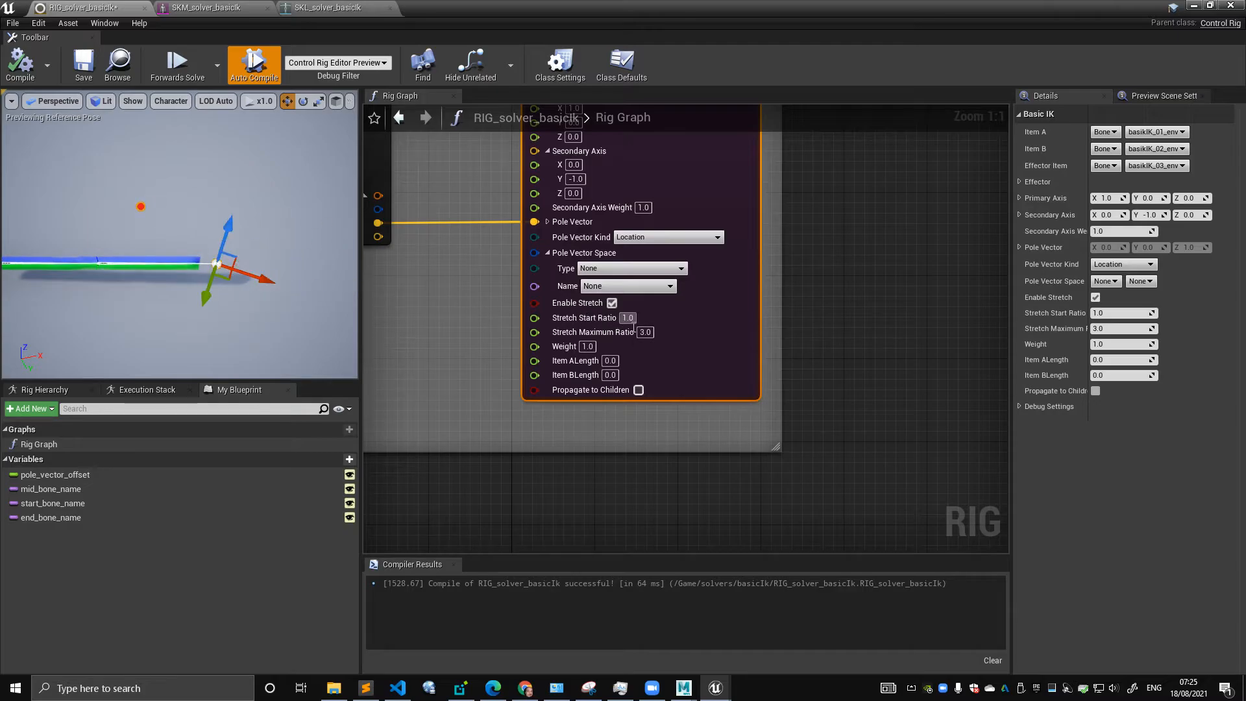
# - Disable Enable Stretch on the Basic IK node and move endIK_ctrl to test the arm without stretching
pyautogui.click(612, 302)
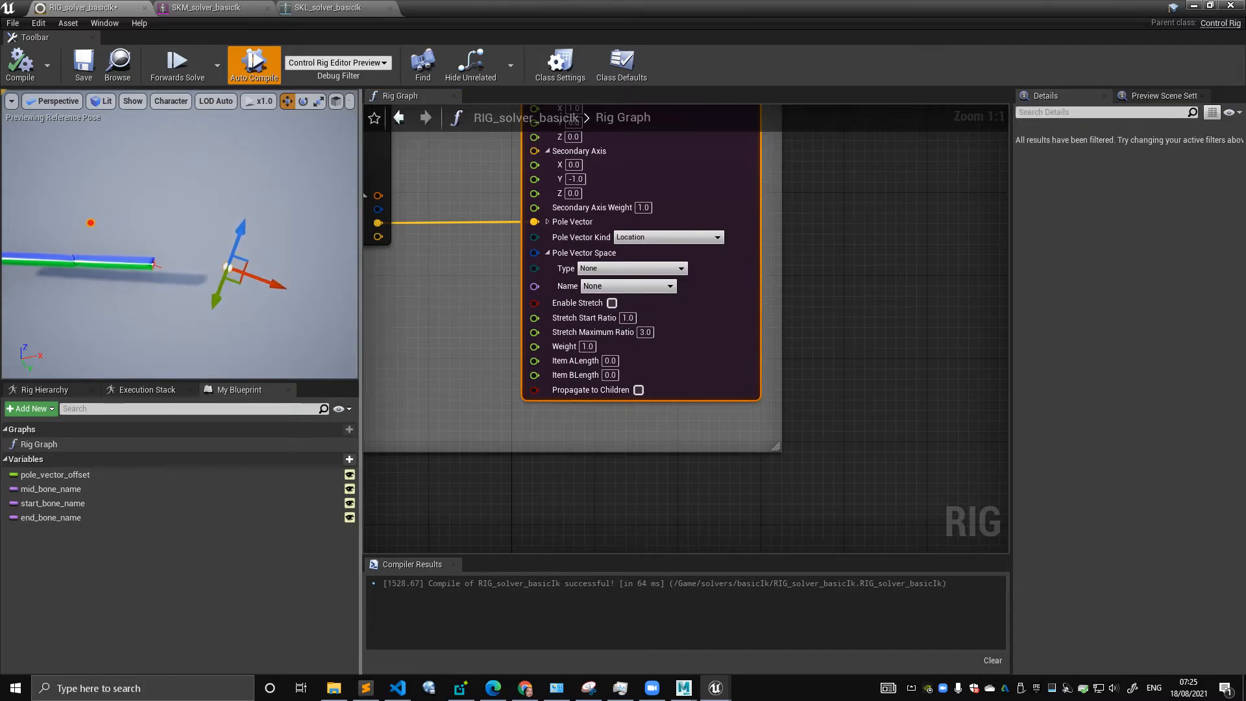
pyautogui.moveTo(228, 267); pyautogui.dragTo(235, 258)
pyautogui.moveTo(235, 258); pyautogui.dragTo(202, 258, button='right')
pyautogui.keyDown('alt'); pyautogui.moveTo(237, 262); pyautogui.dragTo(248, 260); pyautogui.keyUp('alt')
pyautogui.moveTo(343, 255); pyautogui.dragTo(193, 188)
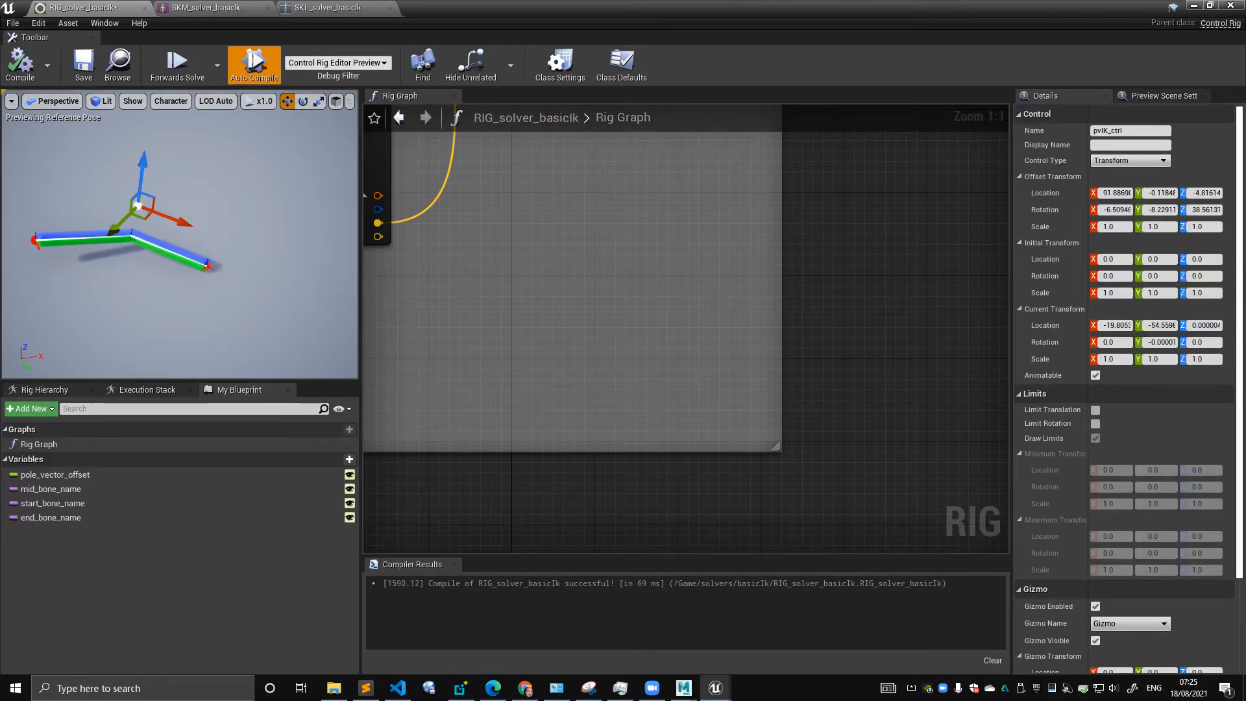
# - Raise endIK_ctrl slightly and inspect rootIK_ctrl and pvIK_ctrl in the rig hierarchy
pyautogui.click(208, 266)
pyautogui.moveTo(222, 258)
pyautogui.mouseDown()
pyautogui.moveTo(277, 250)
pyautogui.moveTo(231, 244)
pyautogui.mouseUp()
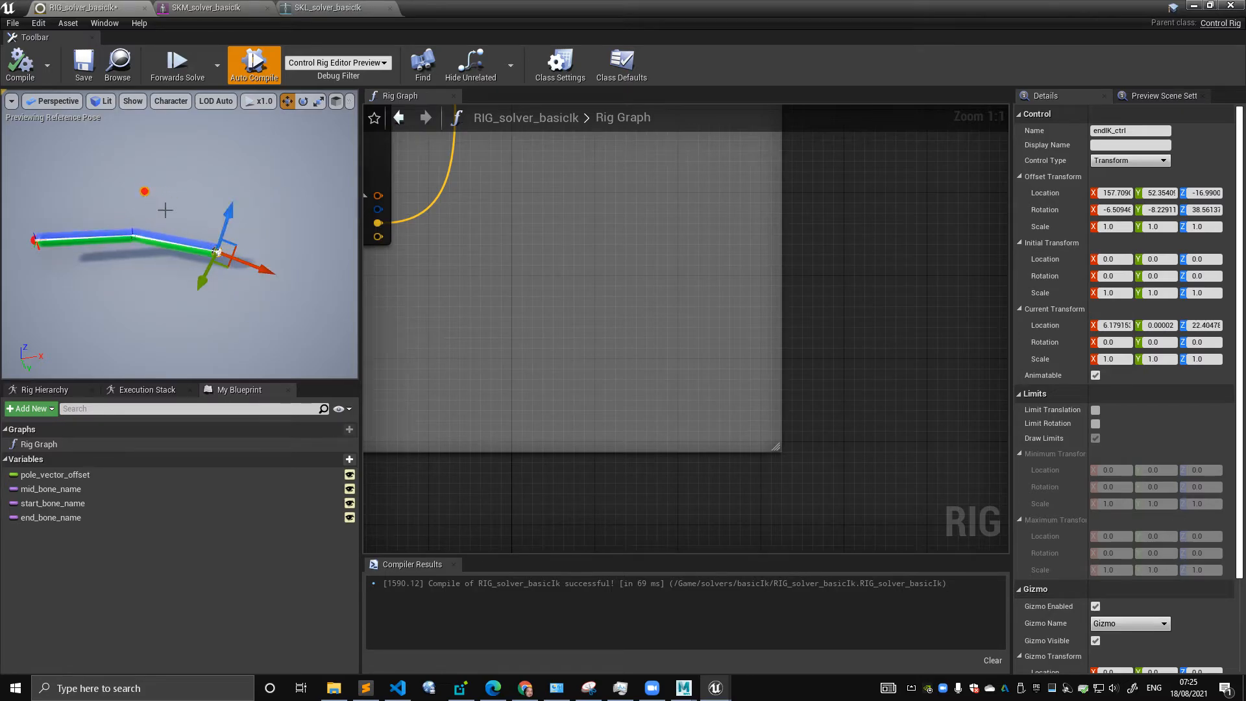
pyautogui.click(44, 389)
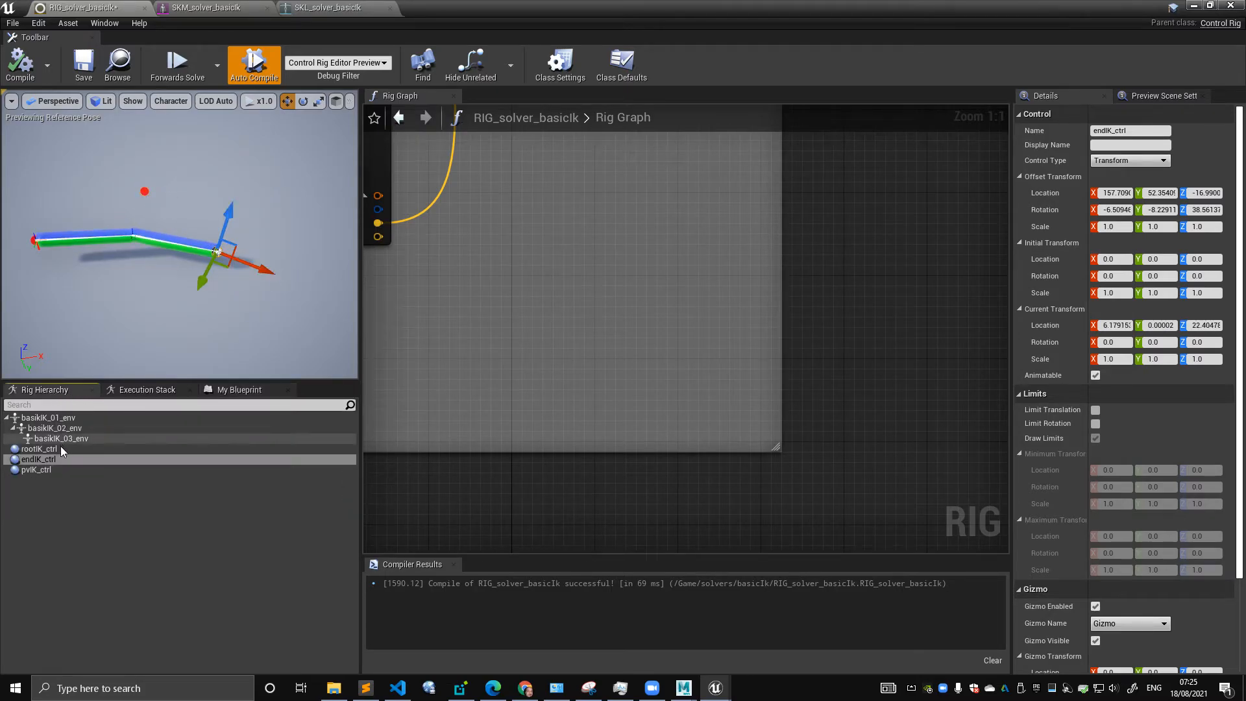
pyautogui.click(39, 449)
pyautogui.click(60, 469)
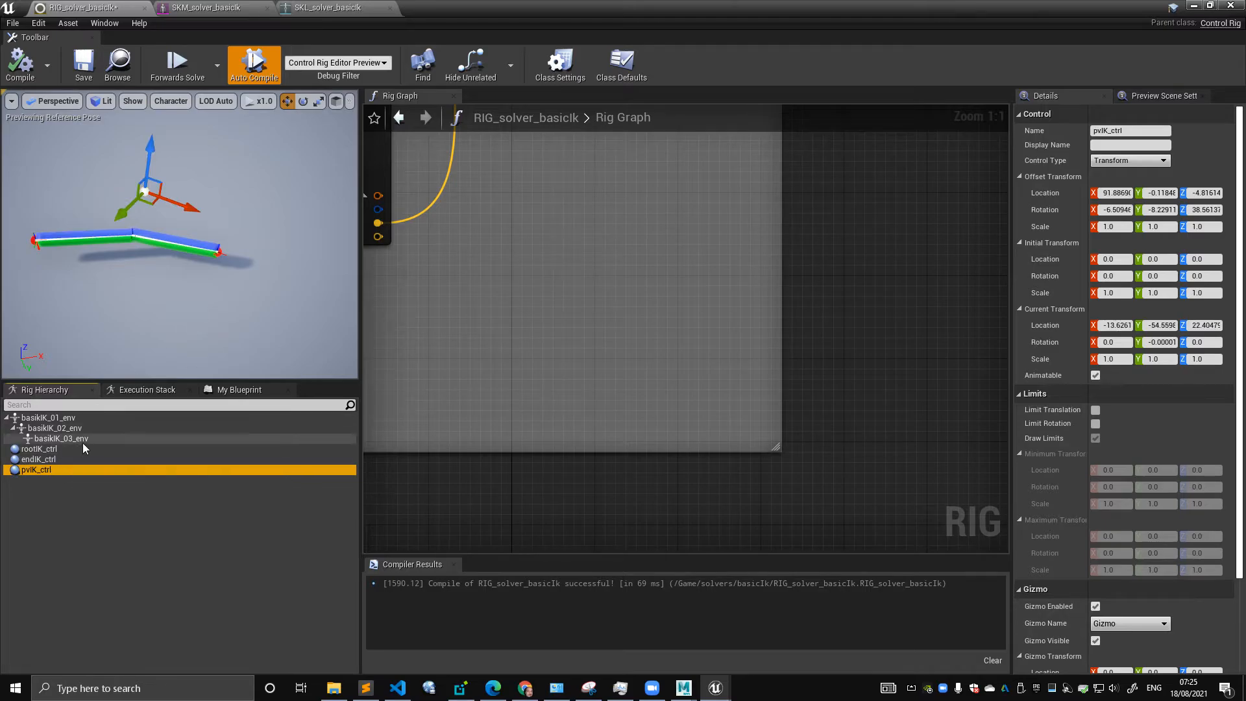
# - Move endIK_ctrl closer to the root to bend the arm further, and compile the rig to reset the controls
pyautogui.click(85, 459)
pyautogui.moveTo(244, 252); pyautogui.dragTo(191, 315)
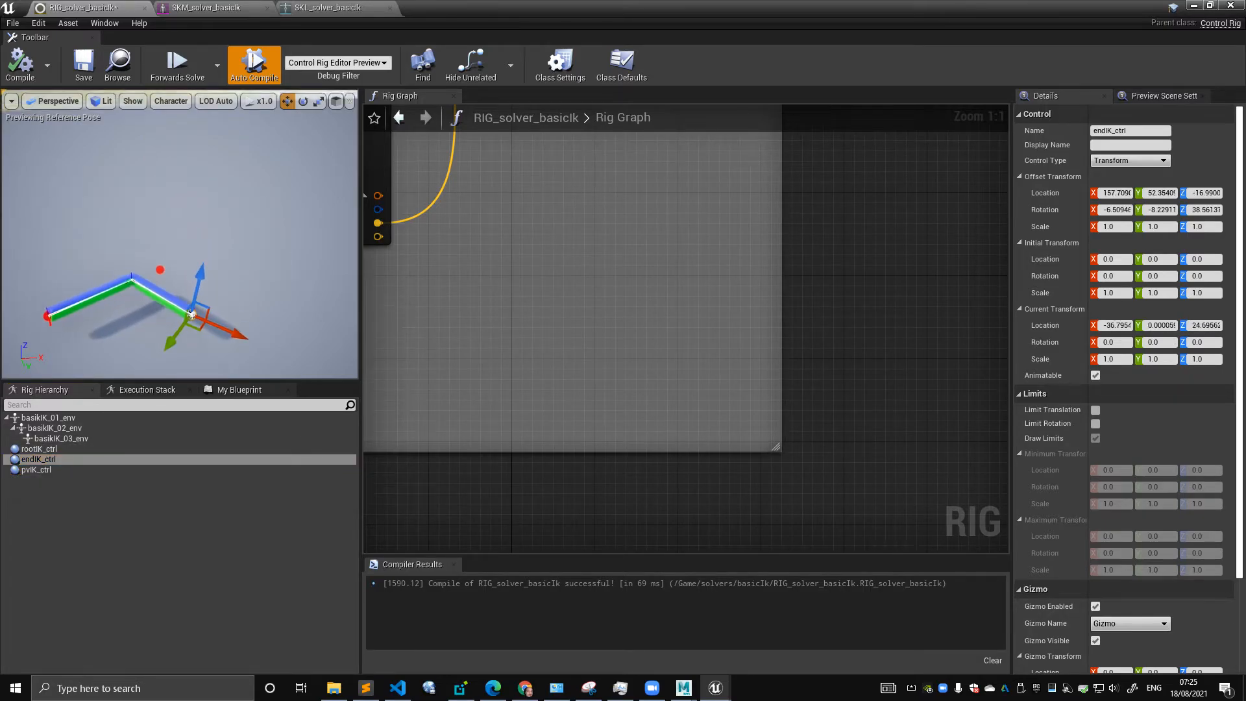
pyautogui.click(20, 64)
# - Examine the bone name variable nodes that feed the Setup Event and pole vector math sections of the rig graph
pyautogui.scroll(-5, 571, 253)
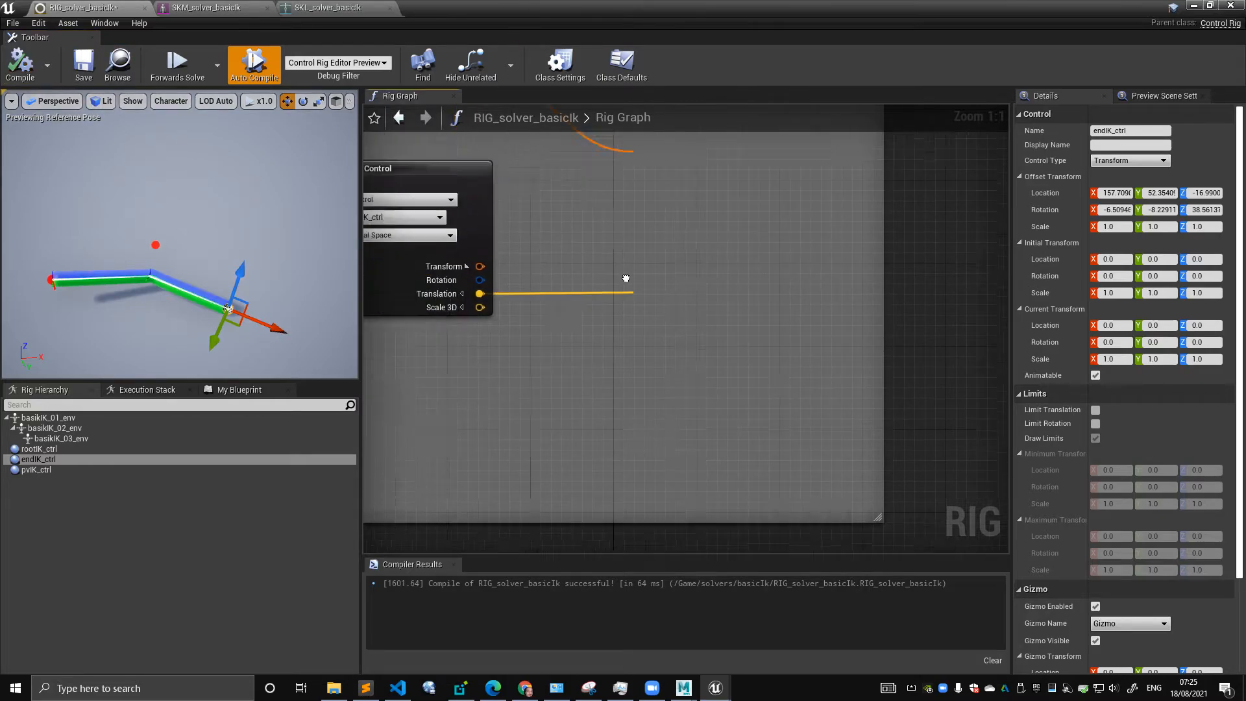
pyautogui.scroll(-2, 532, 278)
pyautogui.moveTo(463, 293); pyautogui.dragTo(646, 372, button='right')
pyautogui.moveTo(567, 227); pyautogui.dragTo(422, 380, button='right')
pyautogui.scroll(2, 454, 351)
pyautogui.click(388, 189)
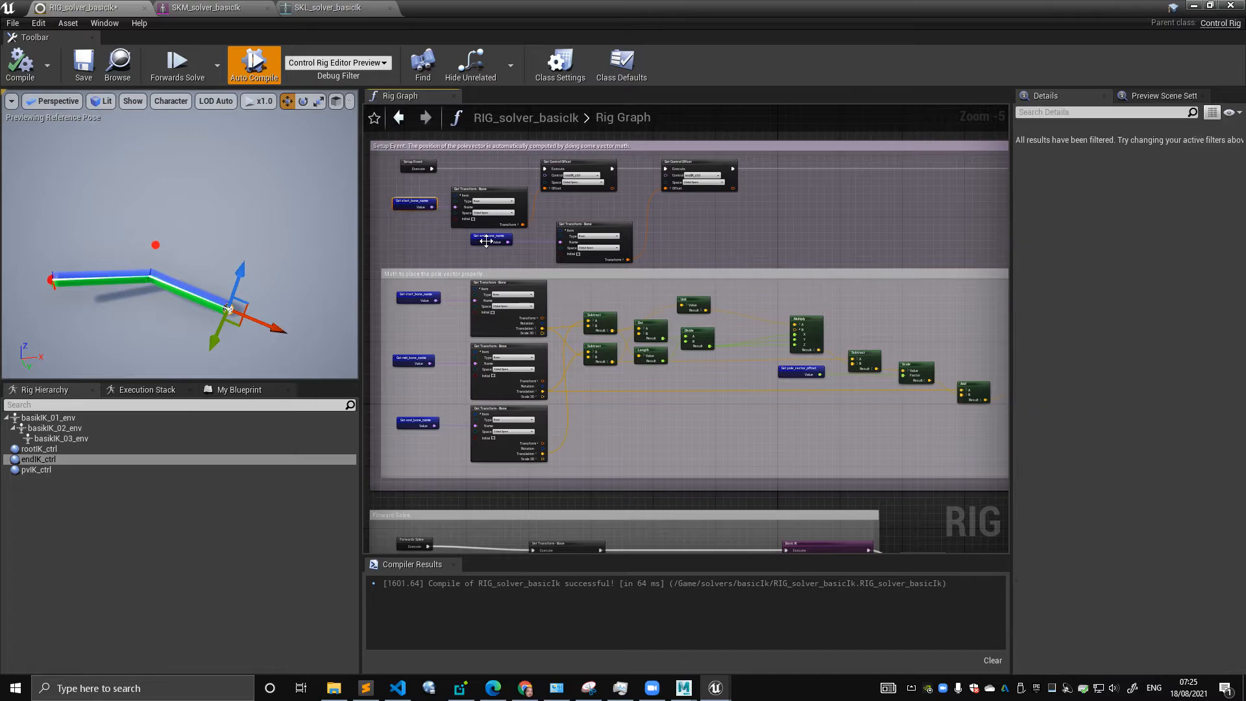
pyautogui.click(399, 361)
pyautogui.moveTo(405, 342); pyautogui.dragTo(409, 241, button='right')
# - Switch to the solver_basicIk.mb scene in Maya showing the three-joint arm
pyautogui.moveTo(684, 688)
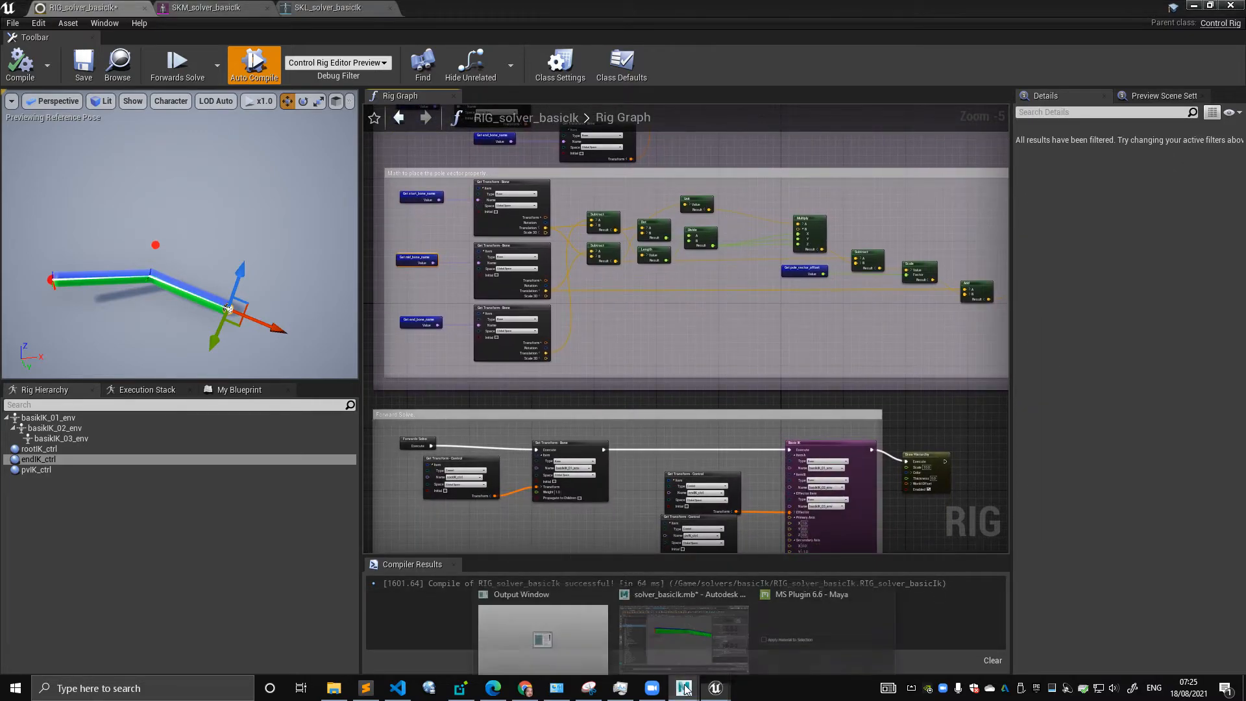
pyautogui.click(684, 640)
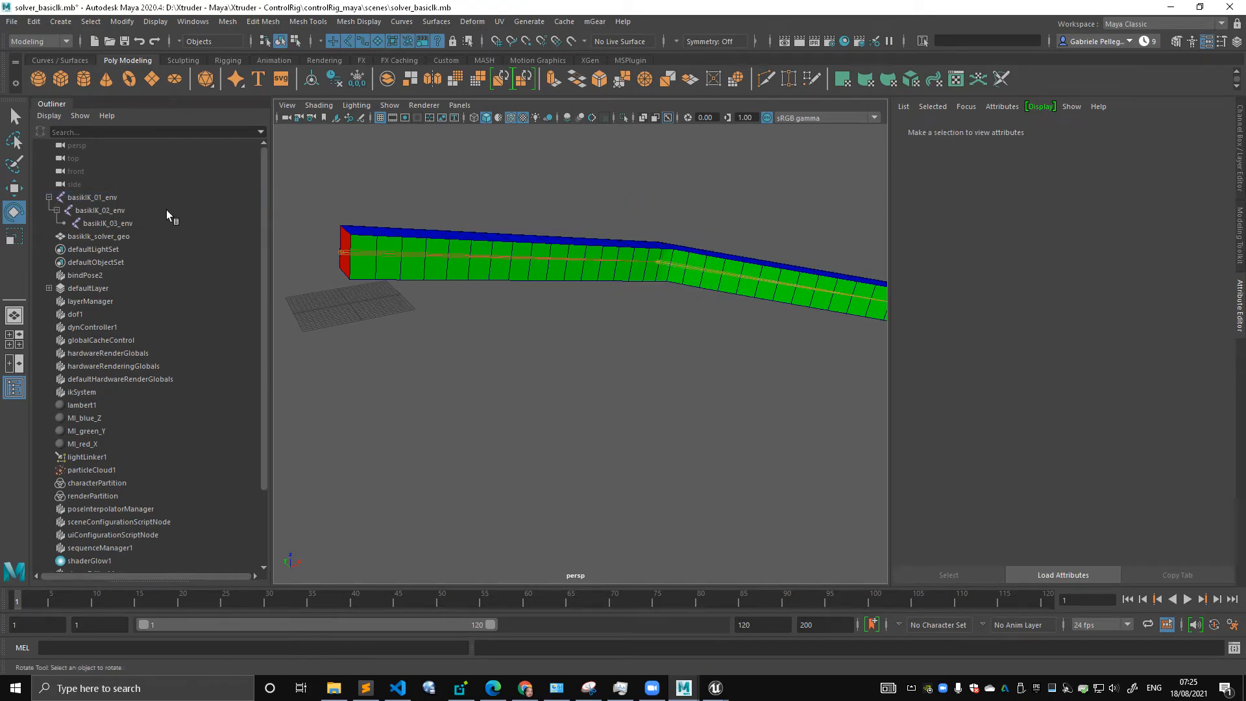
# - Reposition the root joint basikIK_01_env to about X 10.7, Z 68.5 and rotate it to about 38.9 degrees in Y
pyautogui.click(92, 196)
pyautogui.hotkey('ctrl', 'z')
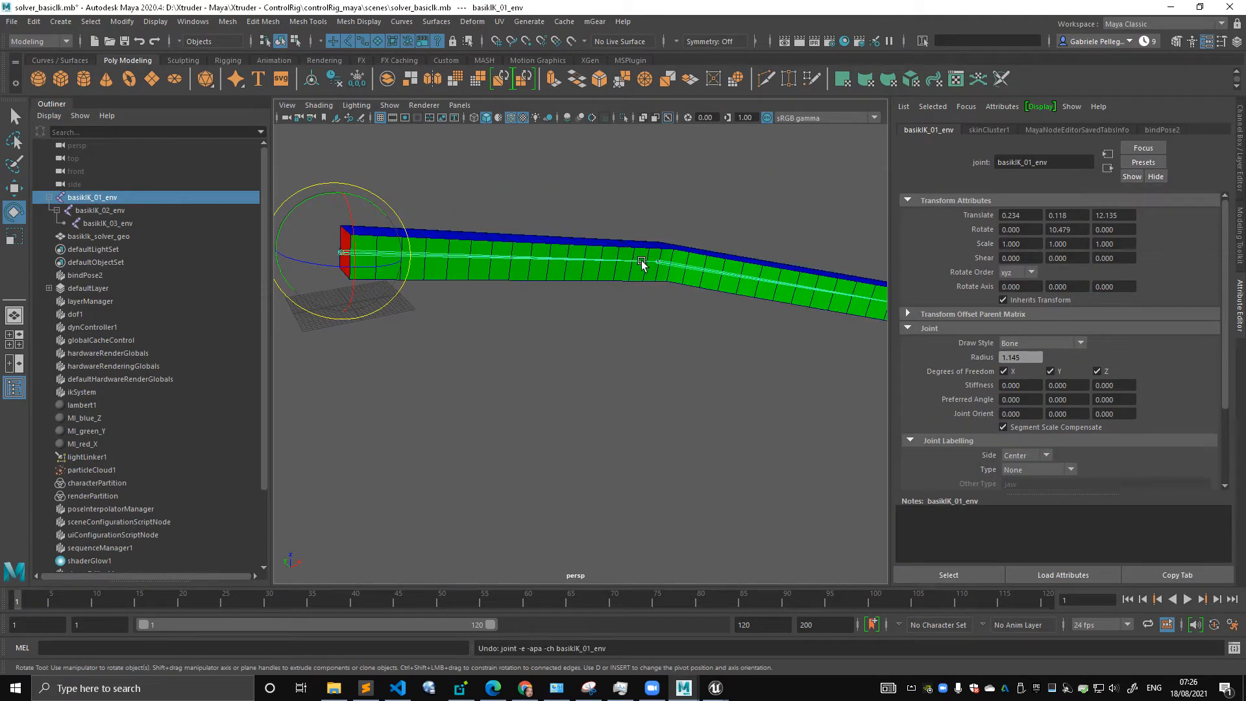
pyautogui.keyDown('alt'); pyautogui.moveTo(643, 264); pyautogui.dragTo(456, 222, button='right'); pyautogui.keyUp('alt')
pyautogui.keyDown('alt'); pyautogui.moveTo(553, 239); pyautogui.dragTo(501, 236, button='middle'); pyautogui.keyUp('alt')
pyautogui.scroll(4, 501, 237)
pyautogui.press('w')
pyautogui.moveTo(407, 268); pyautogui.dragTo(421, 126)
pyautogui.press('e')
pyautogui.moveTo(355, 164); pyautogui.dragTo(364, 135)
# - Rotate the middle joint basikIK_02_env to about -118.5 degrees in Z to bend the arm sharply
pyautogui.keyDown('alt'); pyautogui.moveTo(509, 201); pyautogui.dragTo(532, 256); pyautogui.keyUp('alt')
pyautogui.keyDown('alt'); pyautogui.moveTo(531, 256); pyautogui.dragTo(461, 240, button='middle'); pyautogui.keyUp('alt')
pyautogui.press('q')
pyautogui.click(495, 290)
pyautogui.press('e')
pyautogui.moveTo(509, 298); pyautogui.dragTo(406, 292)
pyautogui.keyDown('alt'); pyautogui.moveTo(587, 295); pyautogui.dragTo(662, 406); pyautogui.keyUp('alt')
pyautogui.press('q')
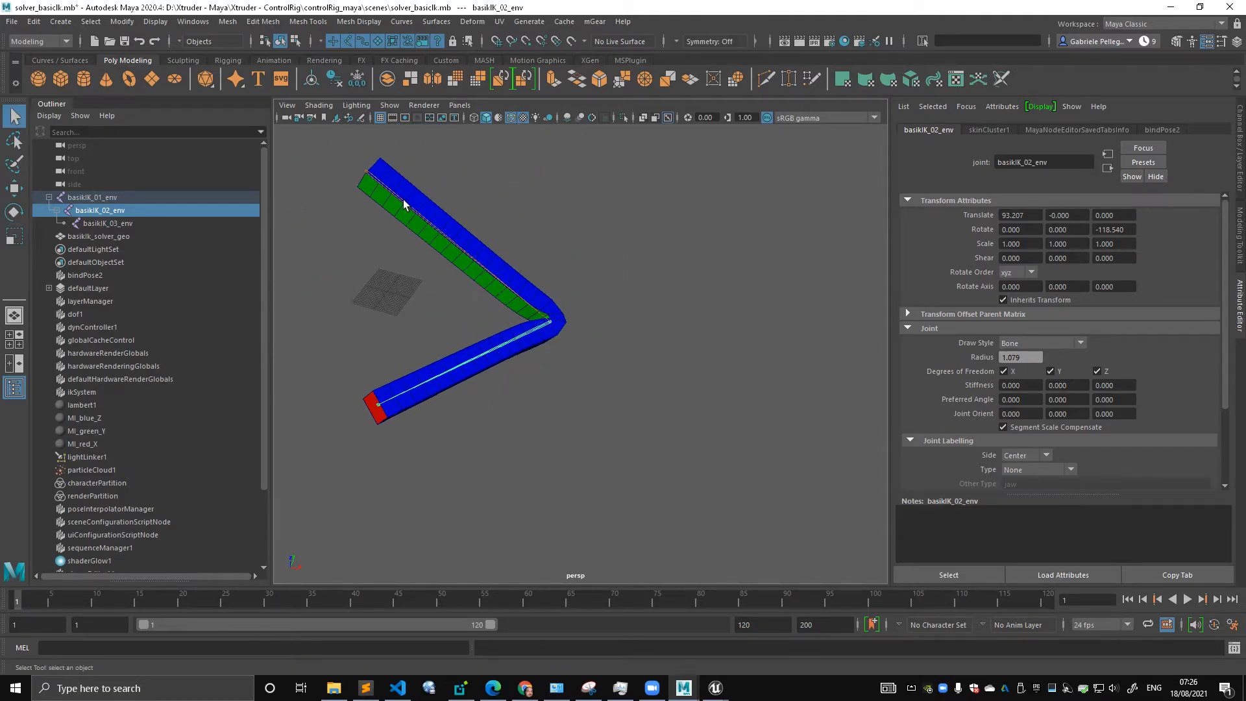
# - Delete the construction history of the basikIk_solver_geo mesh so it detaches from its old skin binding
pyautogui.click(416, 205)
pyautogui.click(104, 237)
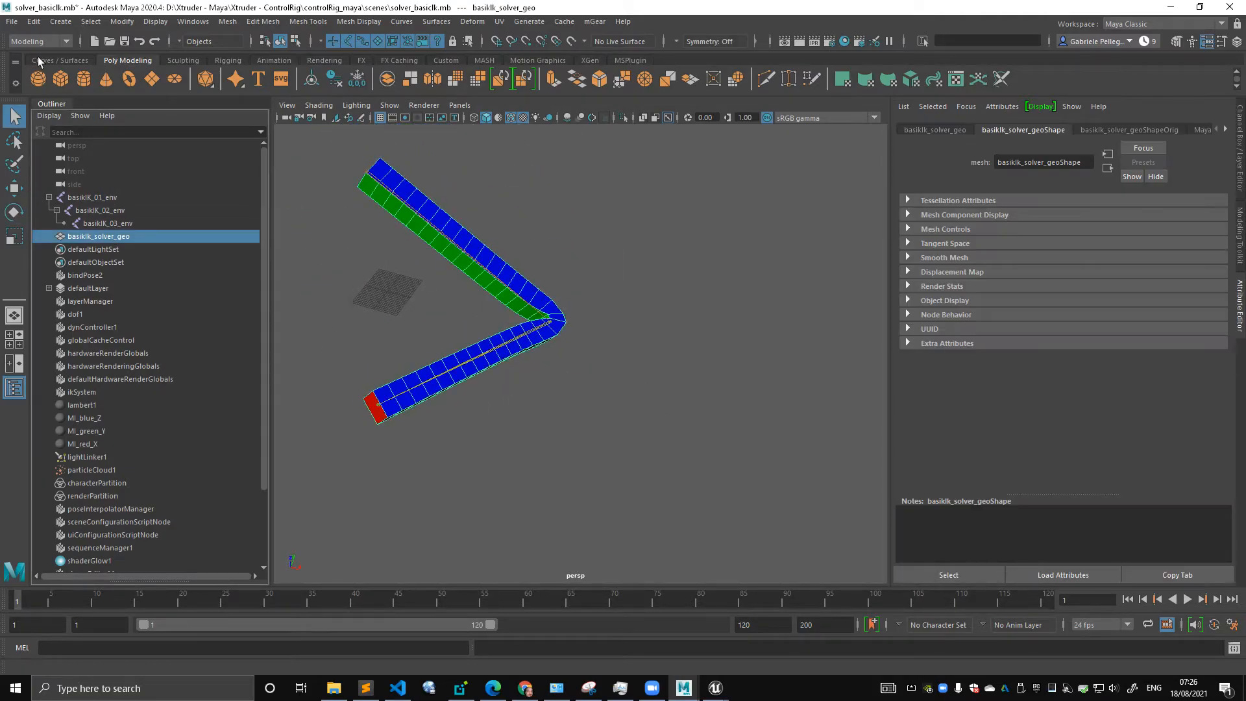
pyautogui.click(33, 21)
pyautogui.moveTo(130, 175)
pyautogui.click(276, 176)
# - Bind the basikIk_solver_geo mesh to the three arm joints as a new skin in the bent pose
pyautogui.click(492, 192)
pyautogui.keyDown('alt'); pyautogui.moveTo(534, 250); pyautogui.dragTo(482, 242); pyautogui.keyUp('alt')
pyautogui.keyDown('alt'); pyautogui.moveTo(493, 173); pyautogui.dragTo(468, 241, button='middle'); pyautogui.keyUp('alt')
pyautogui.keyDown('alt'); pyautogui.moveTo(469, 240); pyautogui.dragTo(440, 224); pyautogui.keyUp('alt')
pyautogui.moveTo(111, 196); pyautogui.dragTo(129, 240)
pyautogui.keyDown('alt'); pyautogui.moveTo(558, 253); pyautogui.dragTo(509, 252); pyautogui.keyUp('alt')
pyautogui.keyDown('alt'); pyautogui.moveTo(509, 252); pyautogui.dragTo(544, 280, button='right'); pyautogui.keyUp('alt')
pyautogui.press('space')
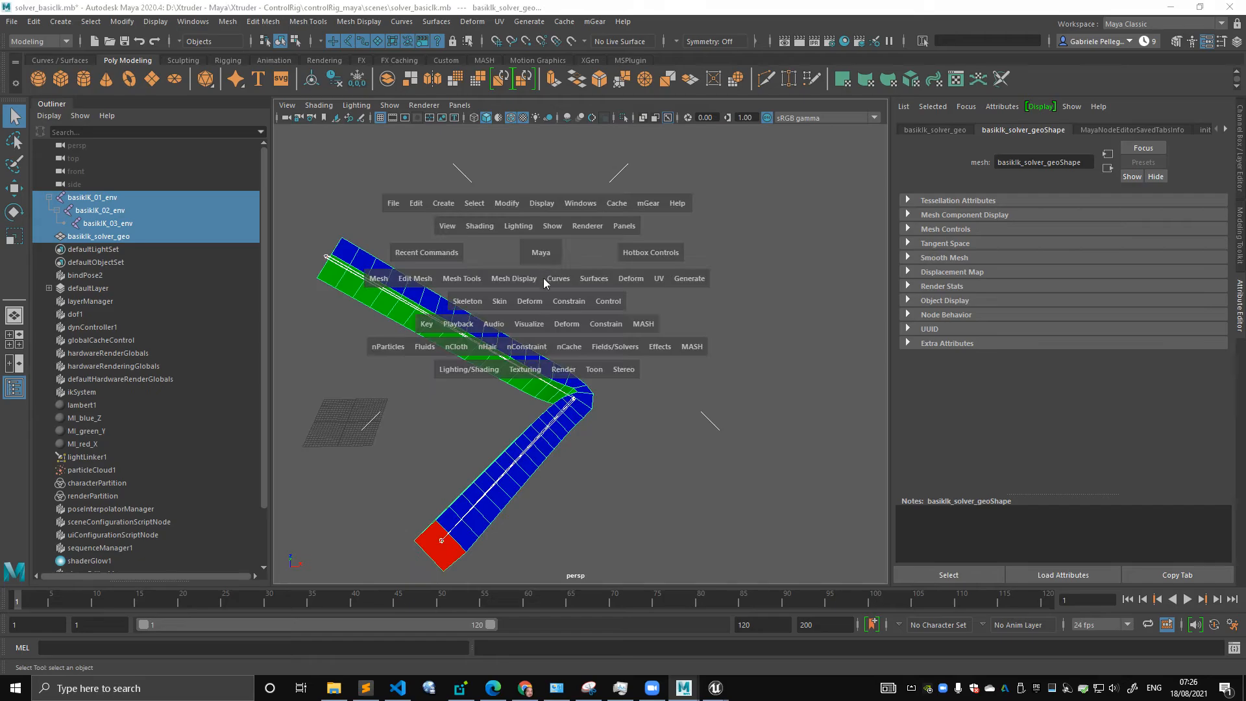
pyautogui.click(500, 302)
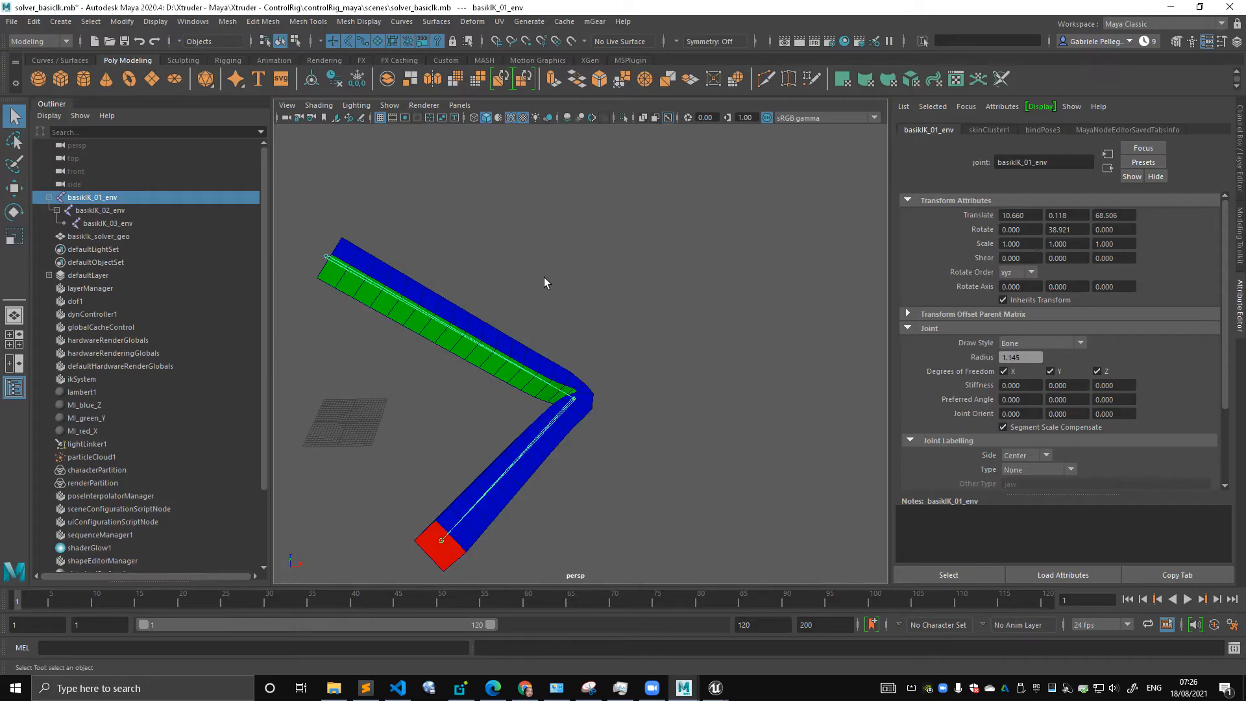
pyautogui.keyDown('alt'); pyautogui.moveTo(506, 296); pyautogui.dragTo(402, 219); pyautogui.keyUp('alt')
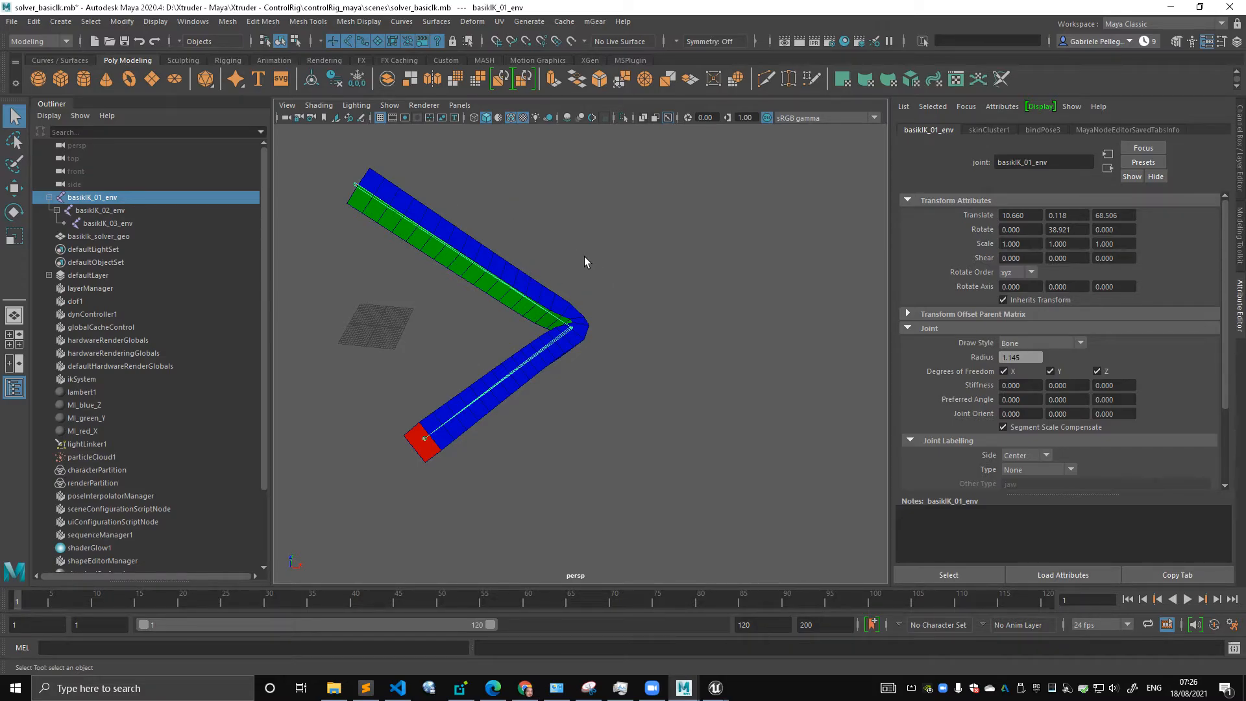
pyautogui.click(547, 260)
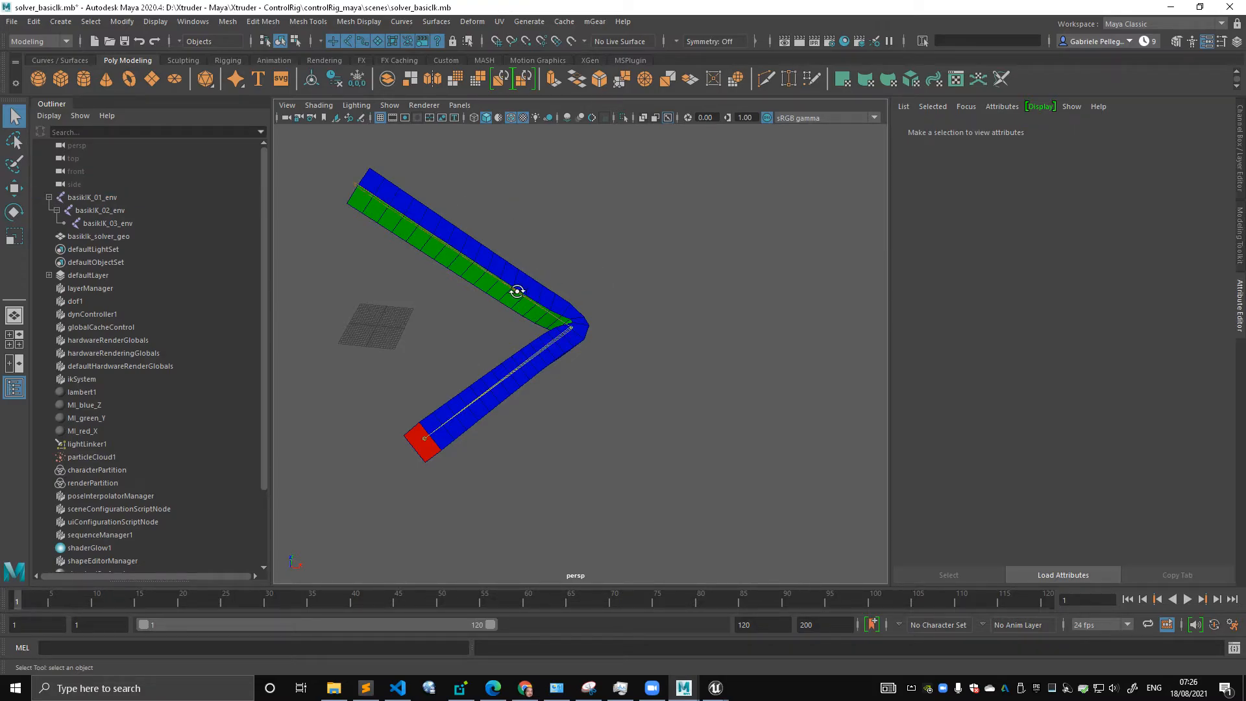
# - Rename the three joints to arm_01_env, arm_02_env and arm_03_env
pyautogui.keyDown('alt'); pyautogui.moveTo(514, 292); pyautogui.dragTo(606, 231); pyautogui.keyUp('alt')
pyautogui.click(491, 252)
pyautogui.doubleClick(98, 198)
pyautogui.write('arm')
pyautogui.press('Return')
pyautogui.doubleClick(181, 213)
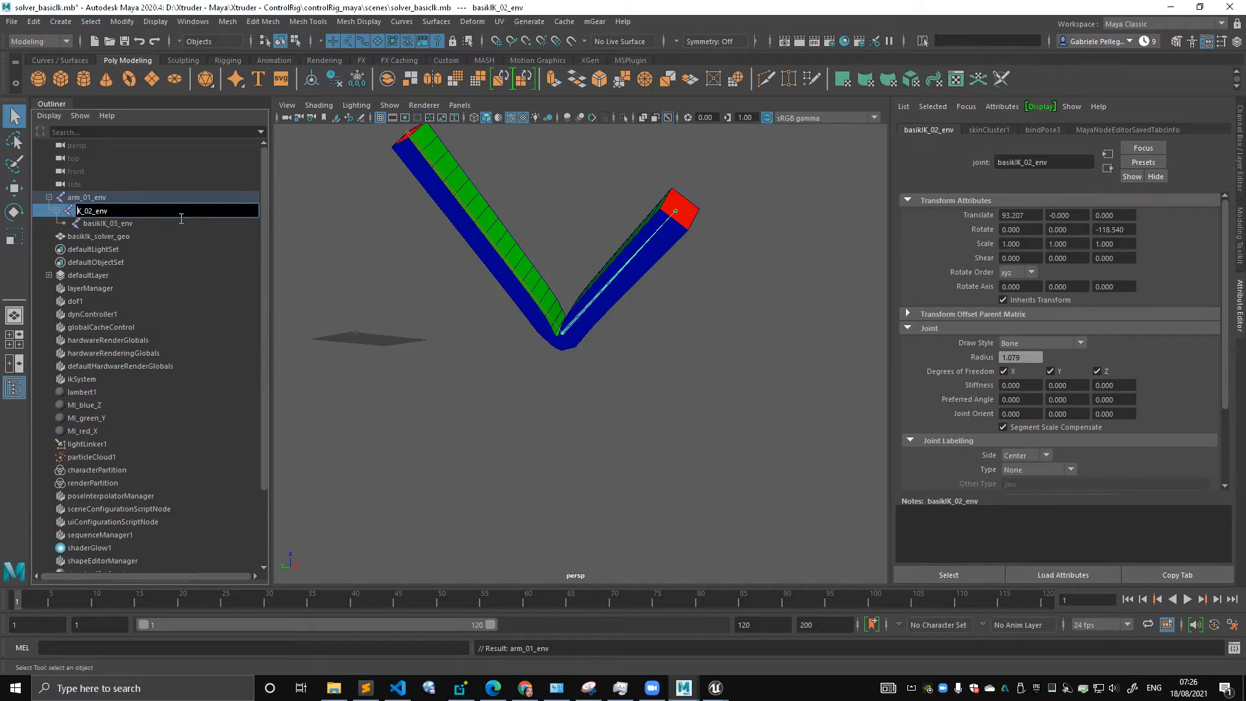
pyautogui.press('Return')
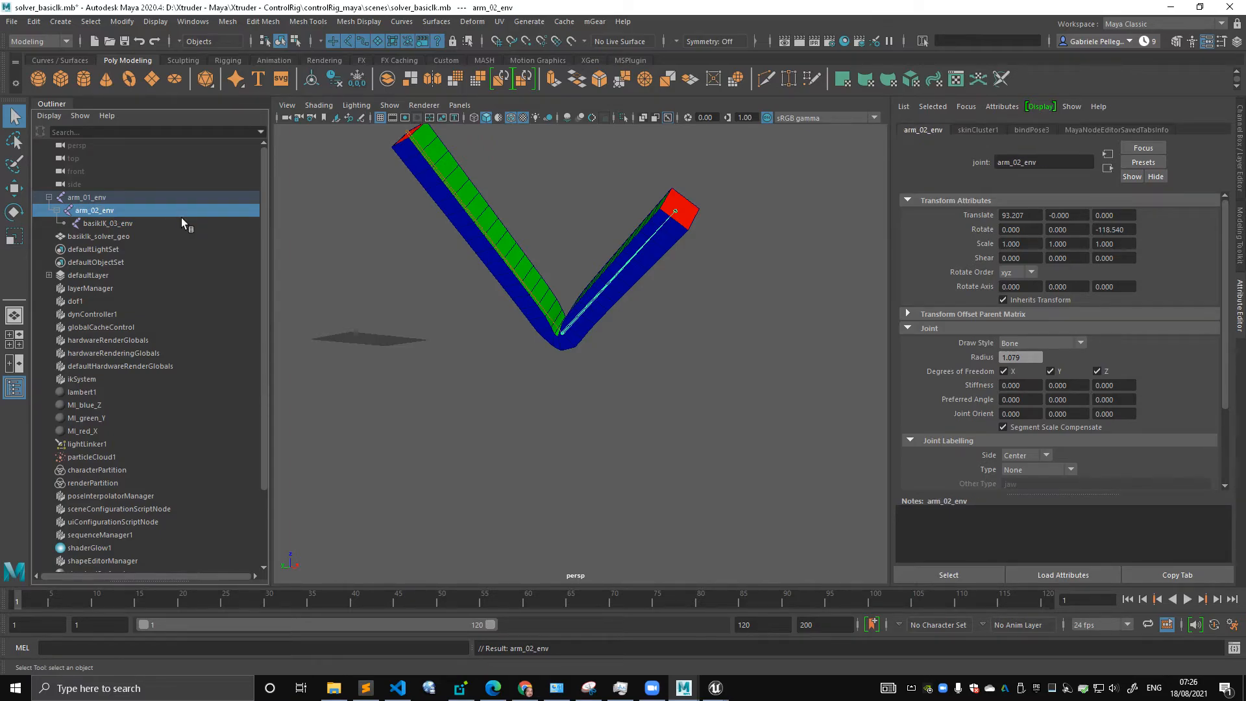
pyautogui.doubleClick(101, 223)
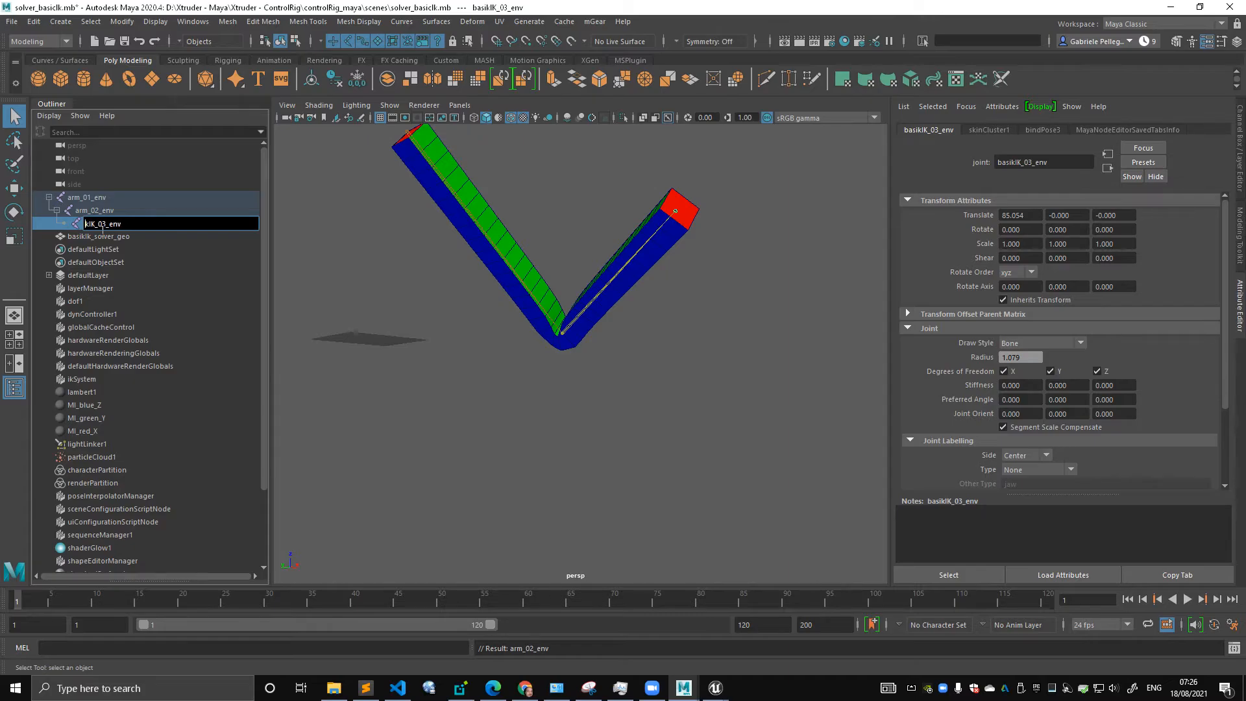
pyautogui.write('arm')
pyautogui.press('Return')
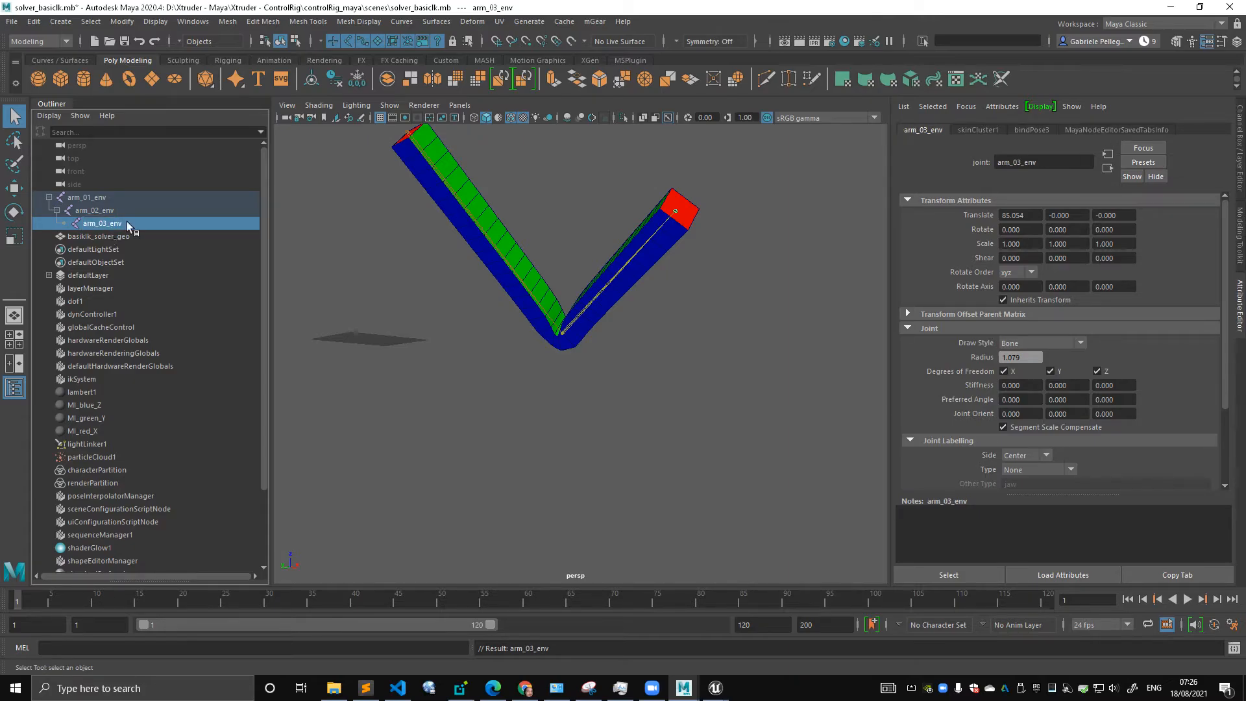
# - Start an FBX export of the whole scene into the project's data folder, taking SKM_solver_basicIk.fbx as the base name
pyautogui.click(462, 298)
pyautogui.keyDown('alt'); pyautogui.moveTo(389, 303); pyautogui.dragTo(448, 305); pyautogui.keyUp('alt')
pyautogui.click(11, 22)
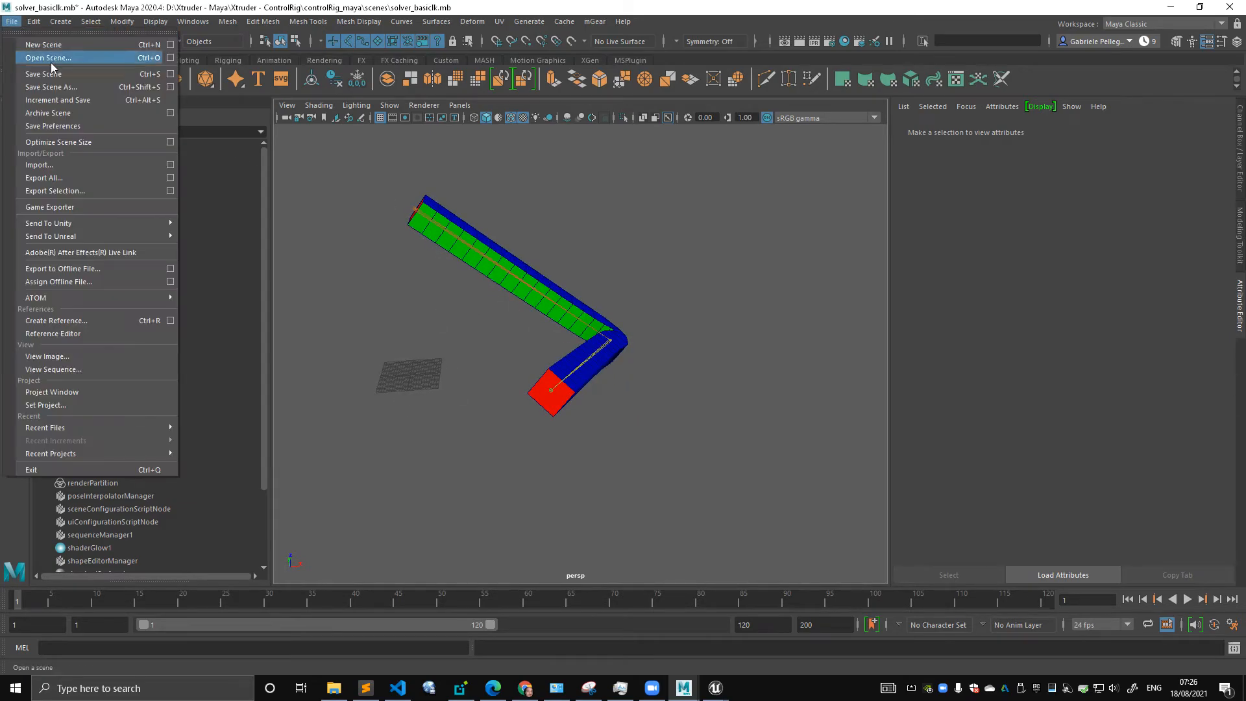
pyautogui.click(84, 177)
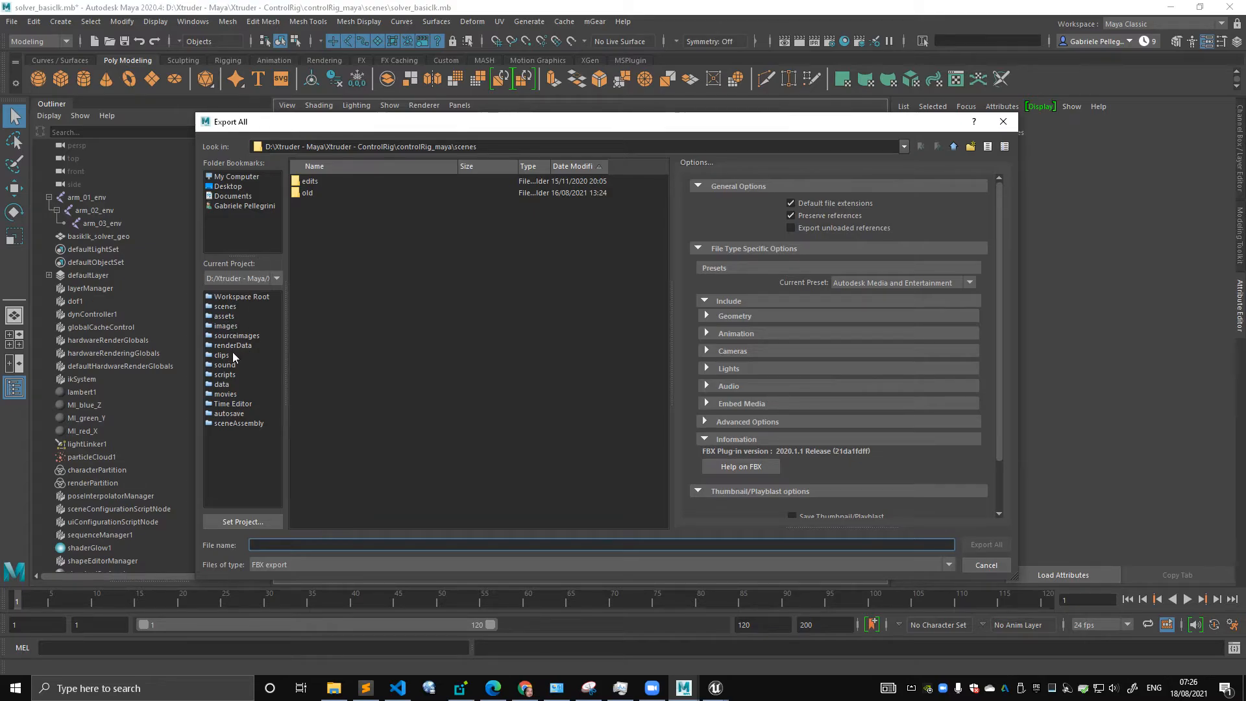
pyautogui.click(222, 385)
pyautogui.click(364, 205)
pyautogui.moveTo(335, 122); pyautogui.dragTo(477, 101)
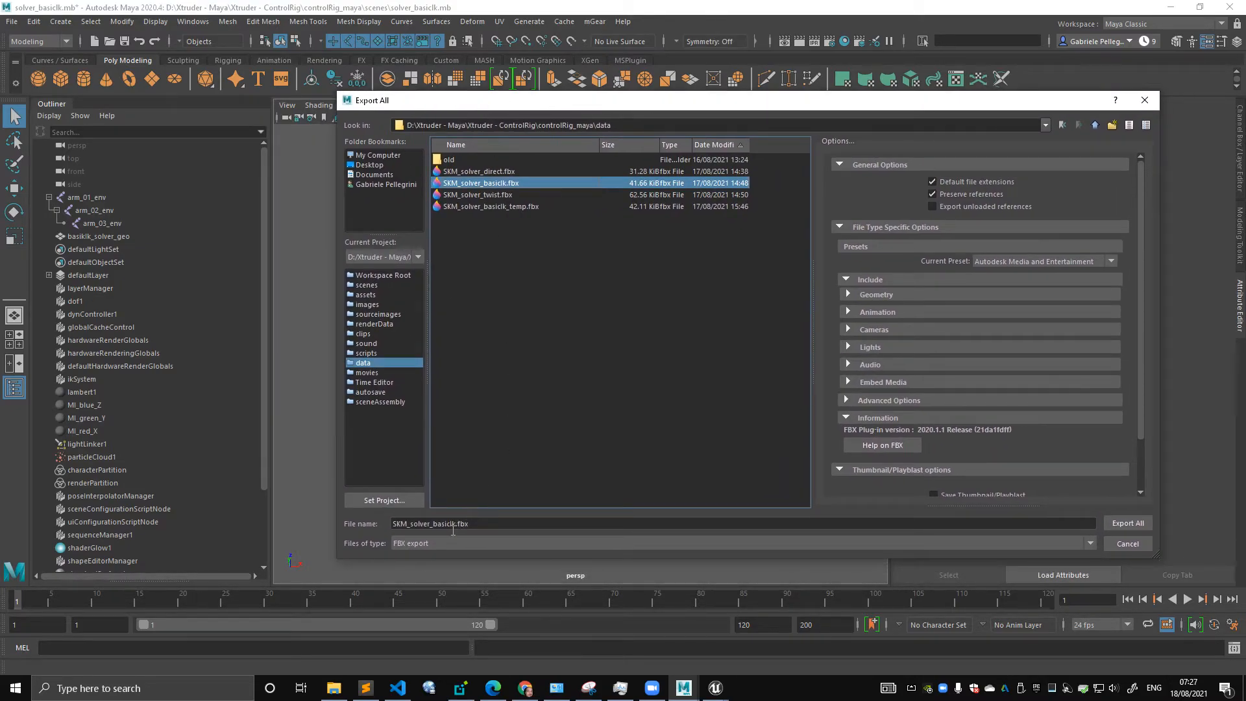
# - Change the export file name to SKM_solver_basicIk_different and export the scene
pyautogui.click(460, 525)
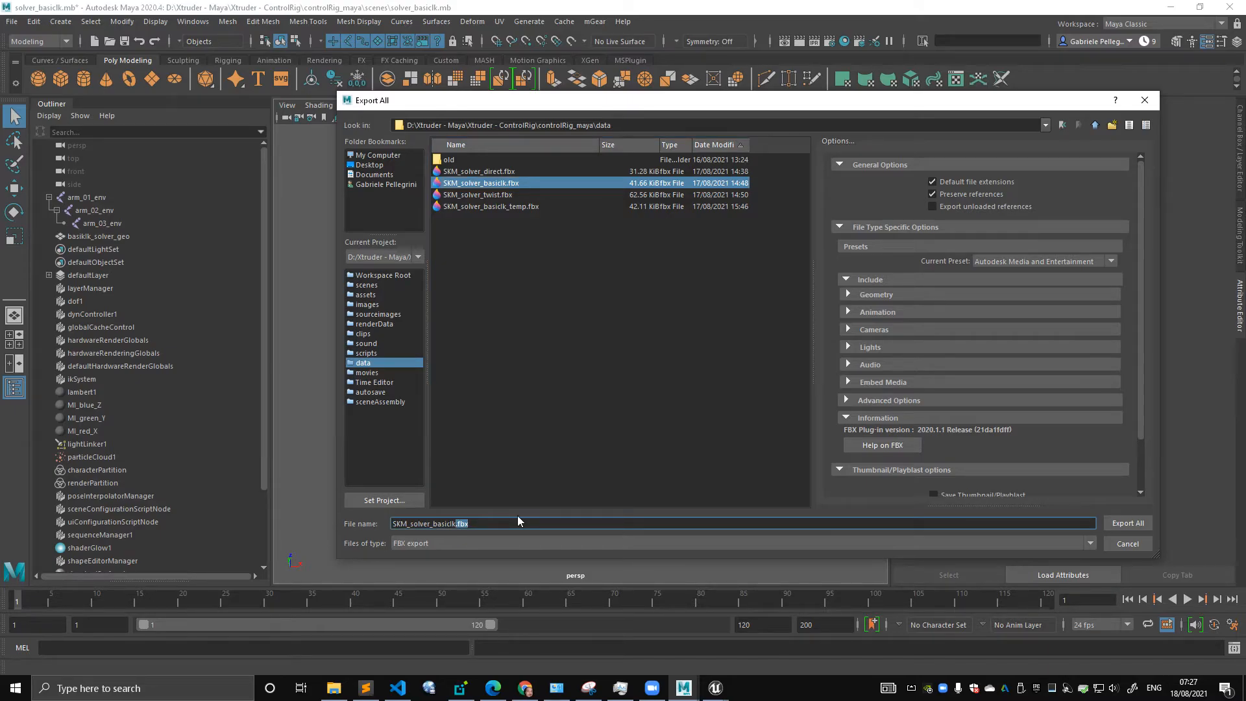
pyautogui.write('_')
pyautogui.write('different')
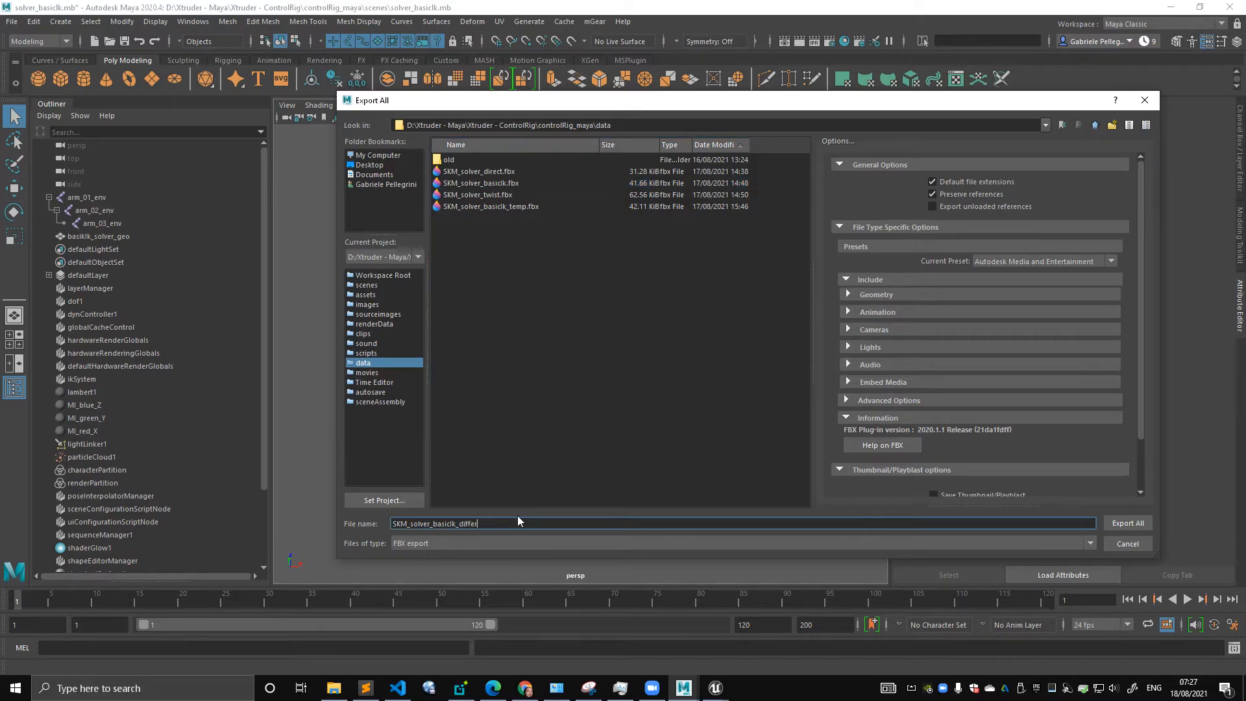
pyautogui.press('Return')
pyautogui.click(656, 524)
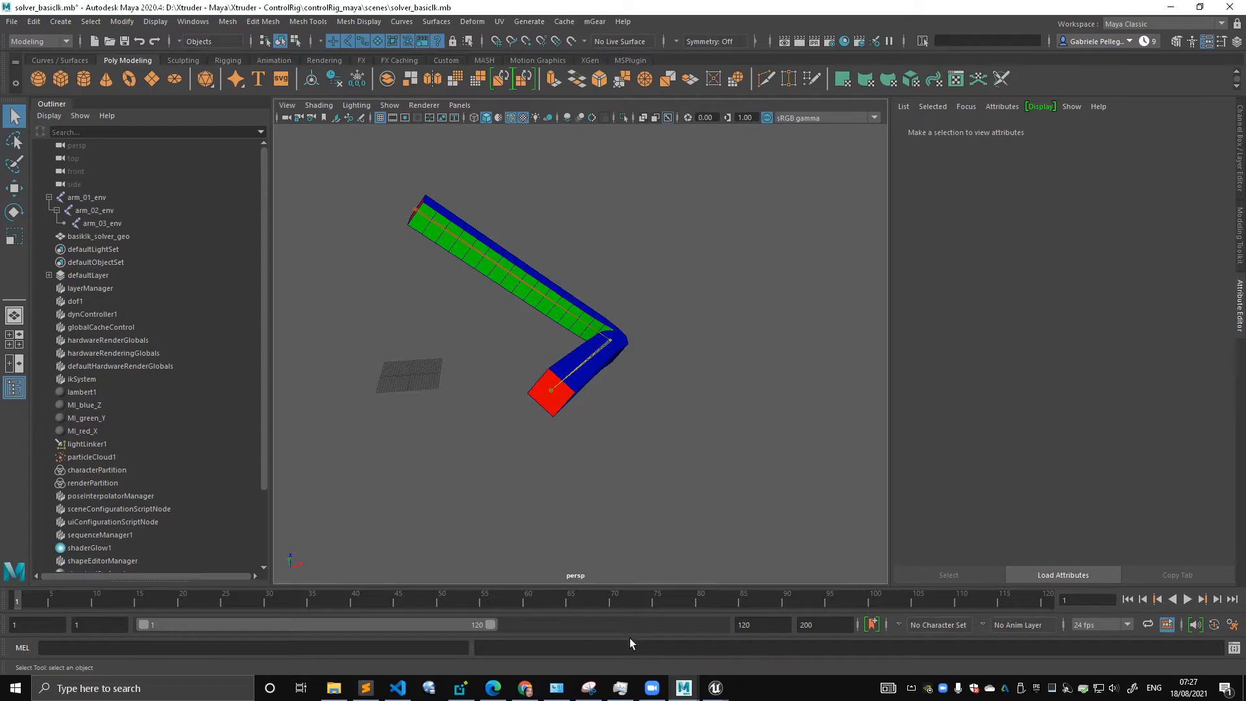
# - Switch to Unreal Engine and start importing the SKM_solver_basicIk_different FBX into the solvers/basicIk folder
pyautogui.moveTo(714, 692)
pyautogui.click(743, 645)
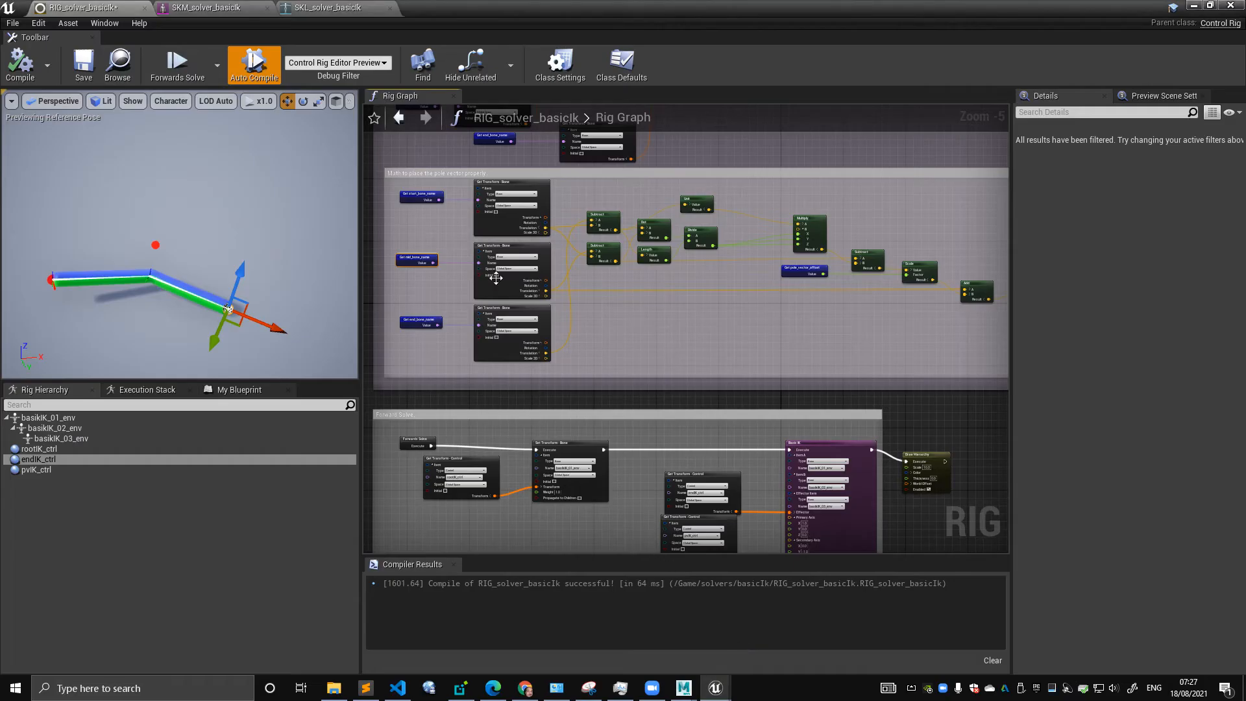
pyautogui.moveTo(456, 11); pyautogui.dragTo(1014, 211)
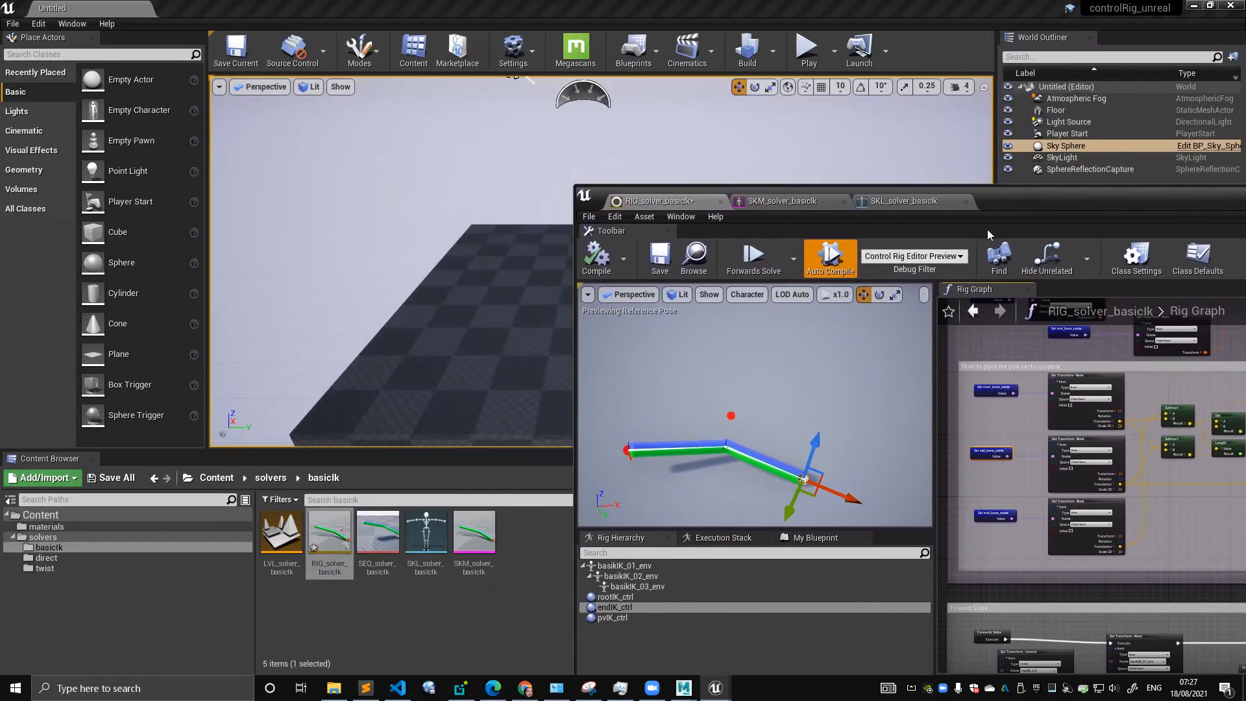
pyautogui.rightClick(527, 619)
pyautogui.click(473, 614)
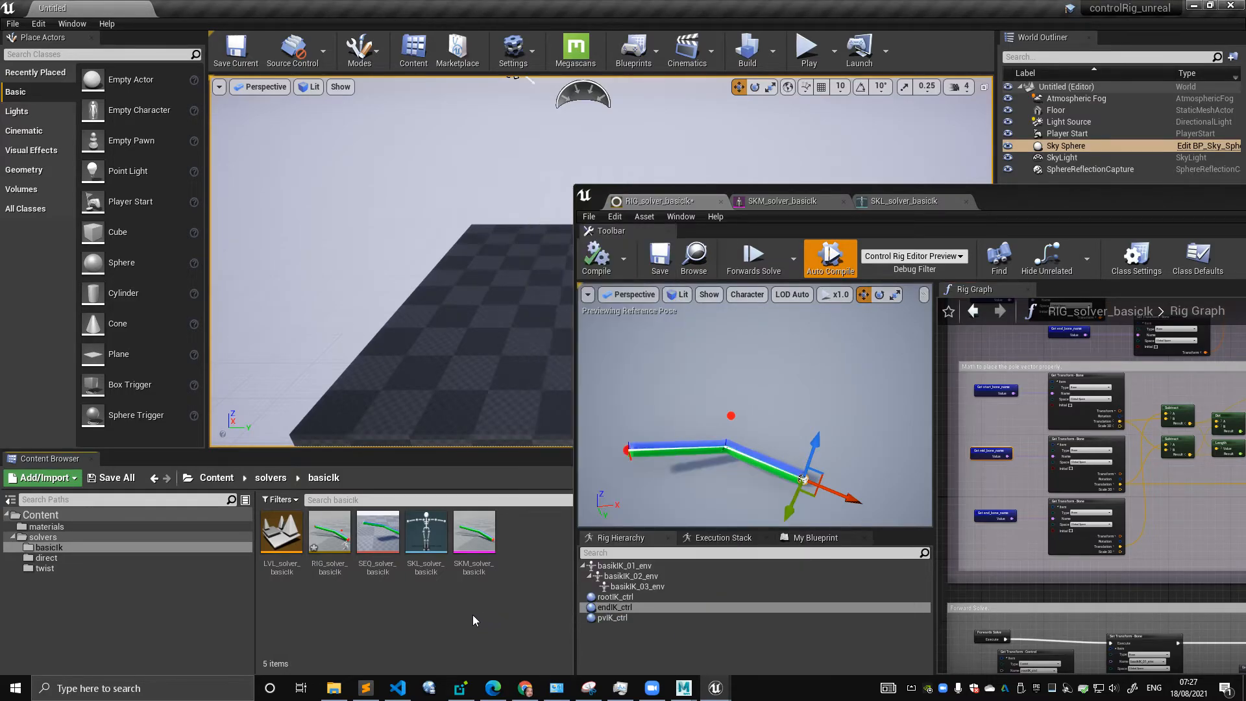
pyautogui.rightClick(527, 616)
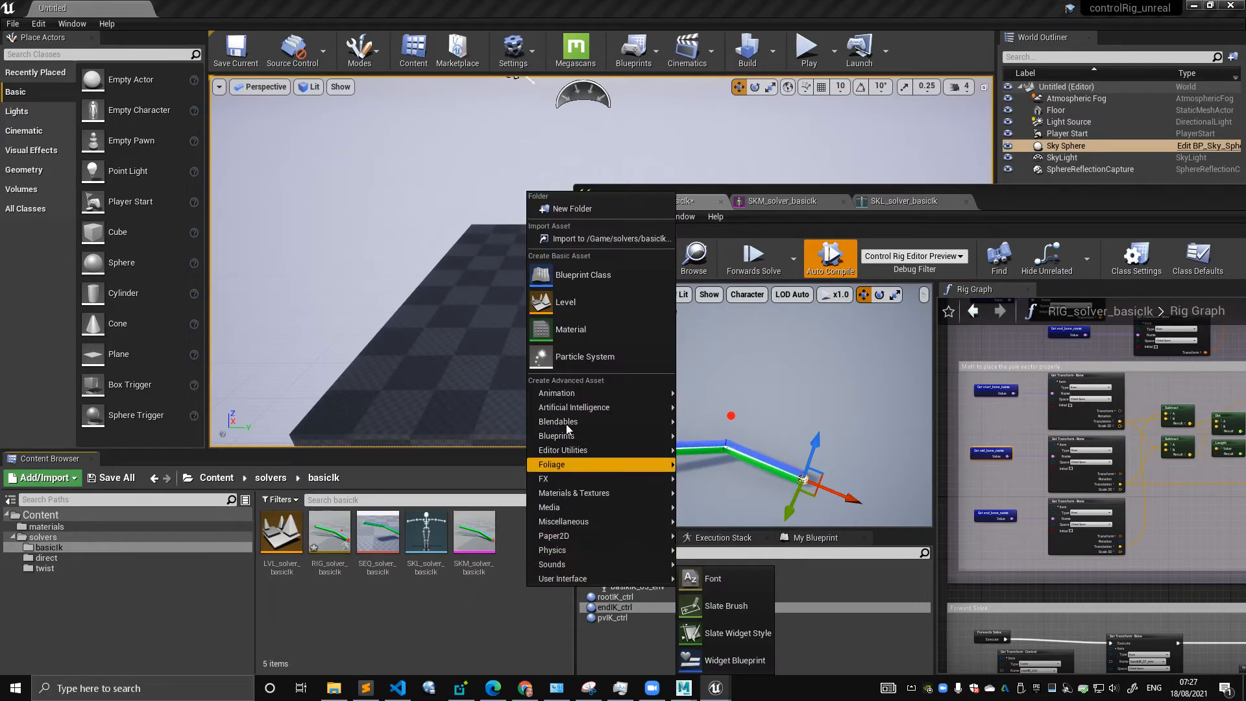
pyautogui.click(591, 243)
pyautogui.click(226, 135)
pyautogui.press('Up')
pyautogui.click(484, 331)
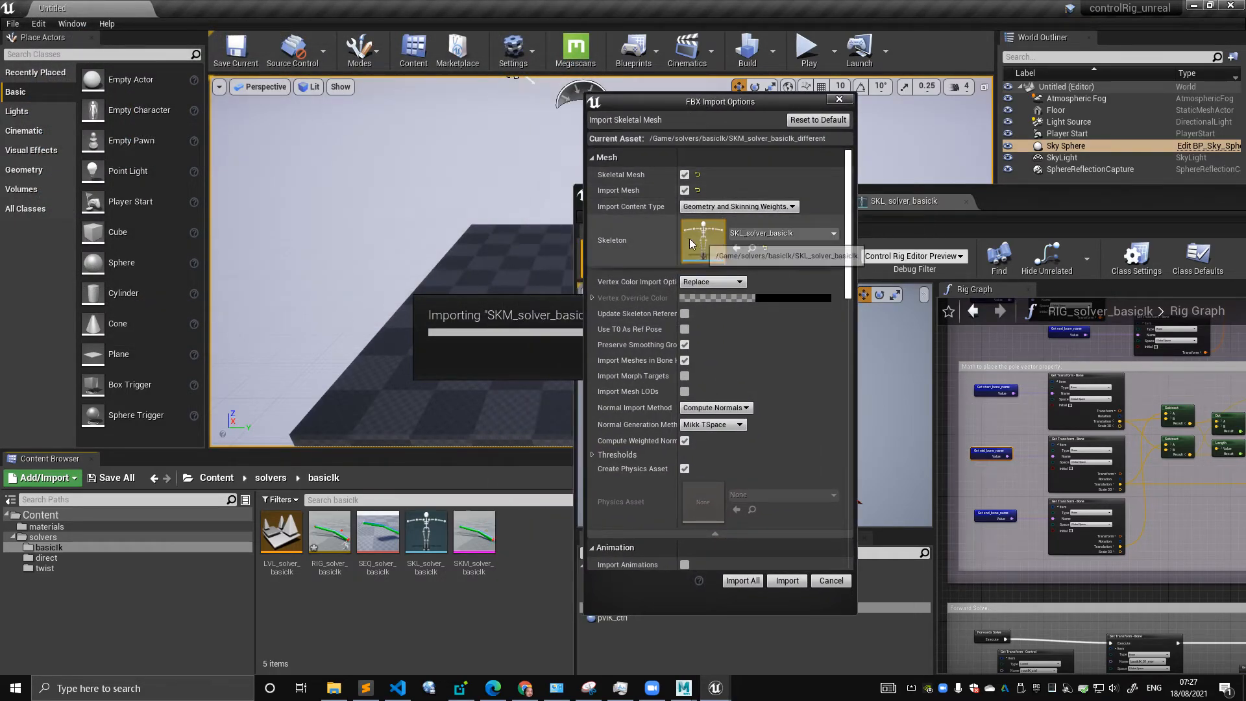
# - Clear the assigned skeleton in the FBX import options and import the skeletal mesh with its own skeleton
pyautogui.click(833, 233)
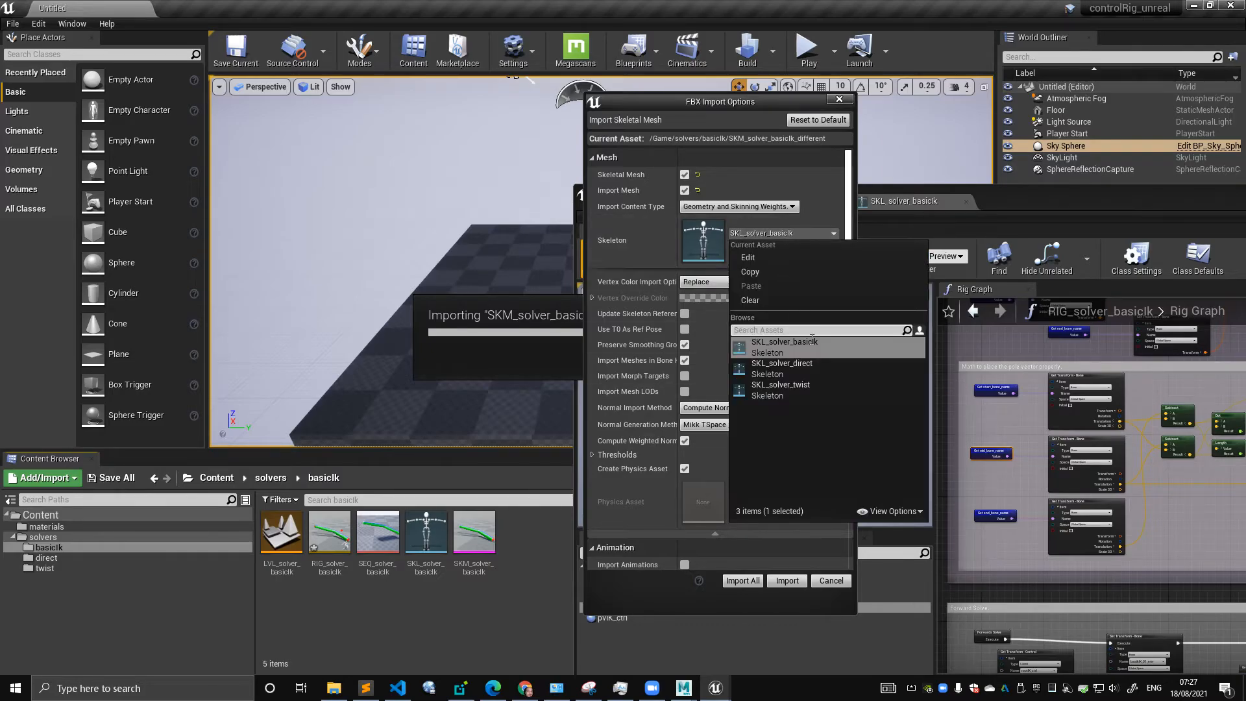
pyautogui.click(758, 298)
pyautogui.scroll(-15, 784, 377)
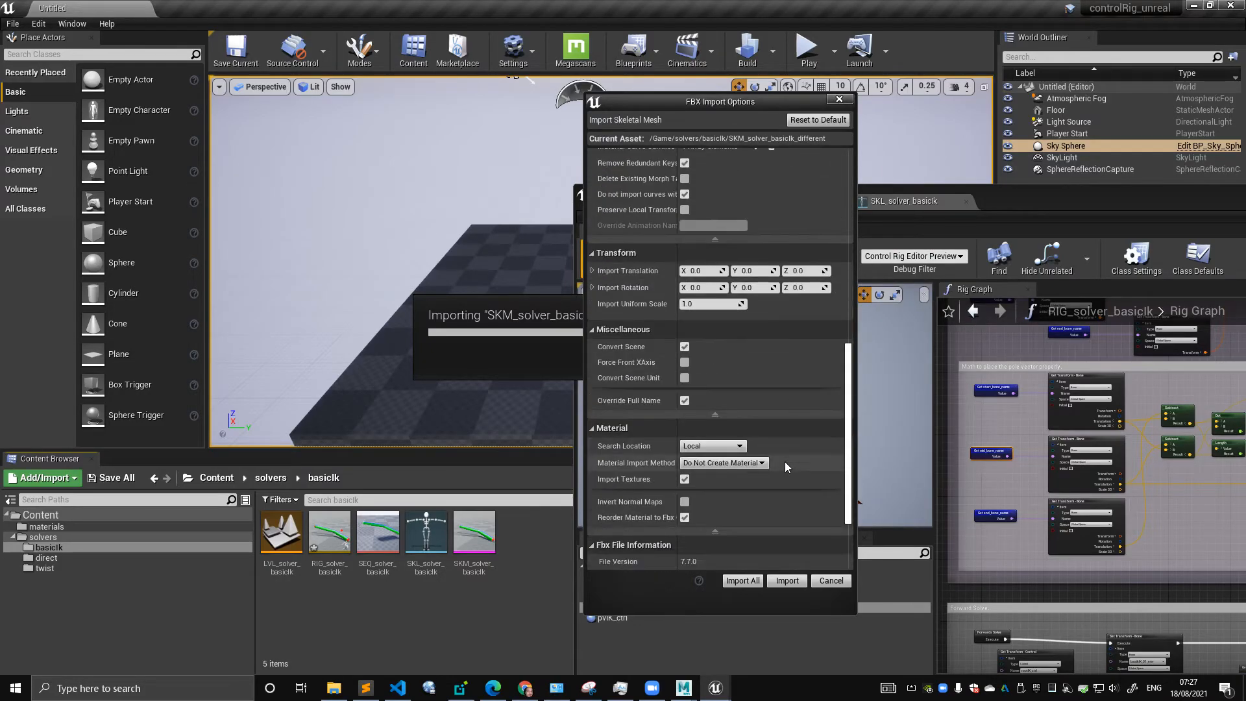
pyautogui.click(737, 580)
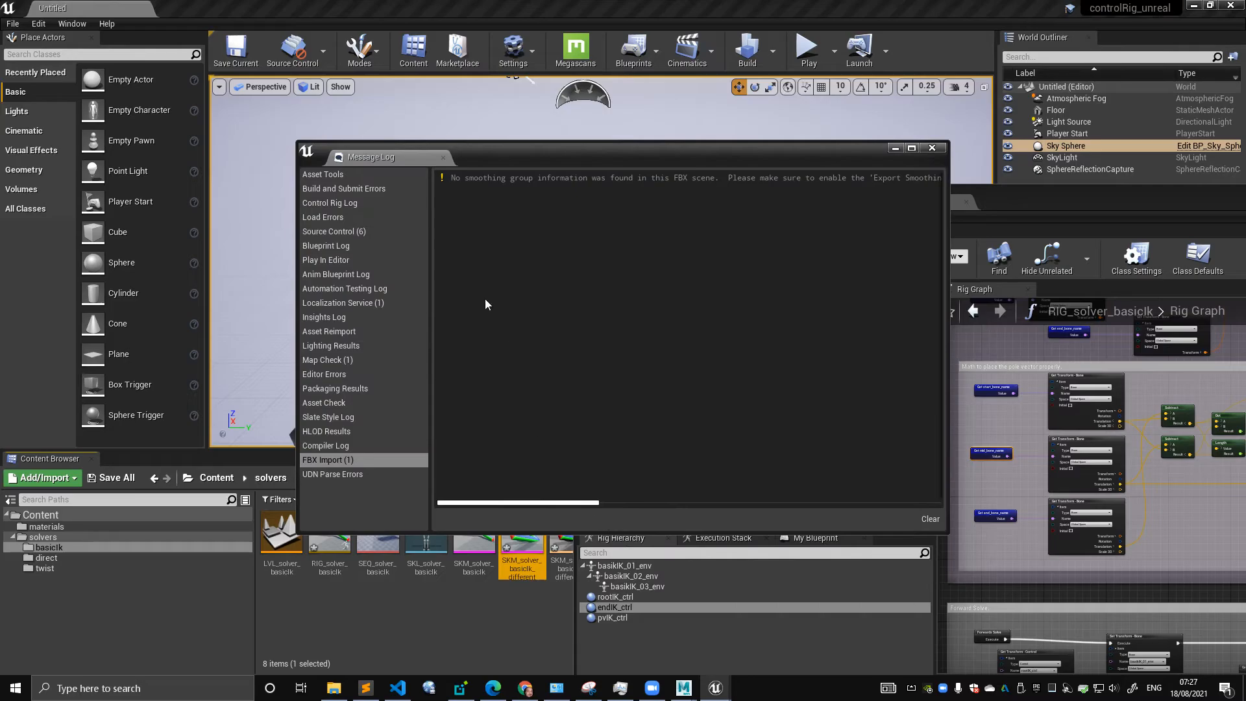
# - Close the import message log, move the rig editor window clear of the basicIk assets, and save all assets
pyautogui.click(443, 157)
pyautogui.moveTo(738, 192); pyautogui.dragTo(999, 184)
pyautogui.click(749, 326)
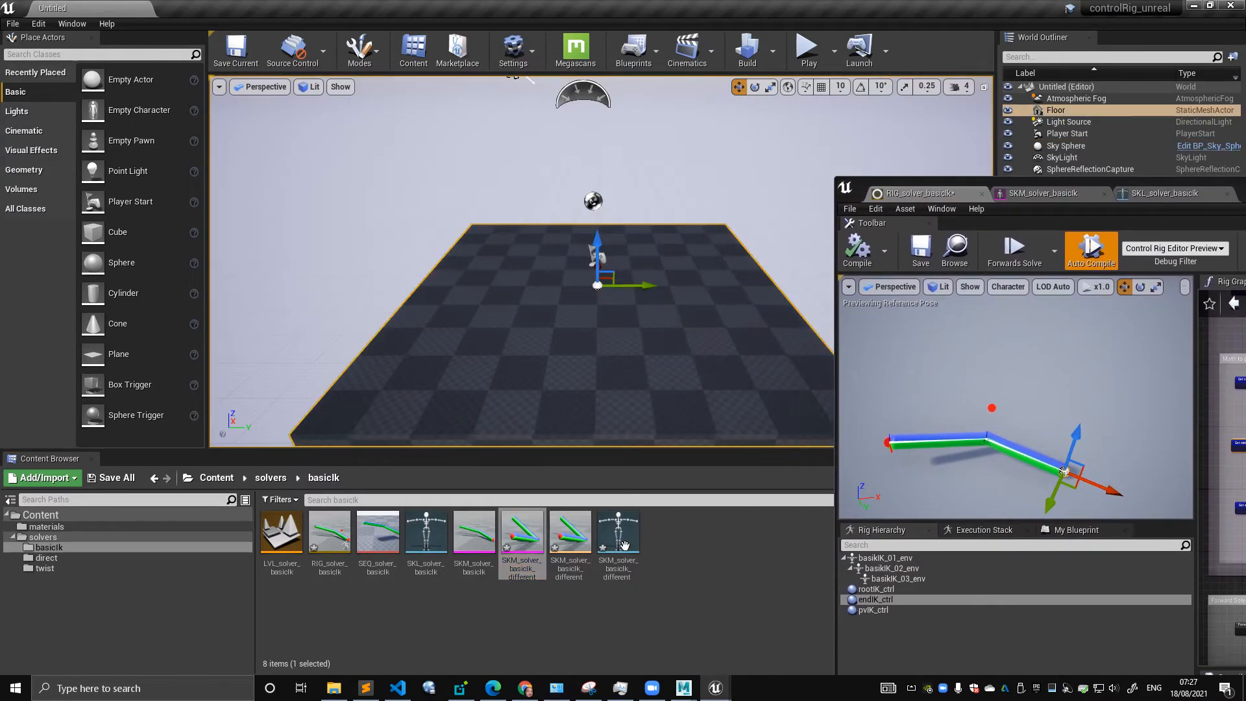
pyautogui.click(110, 478)
pyautogui.click(753, 465)
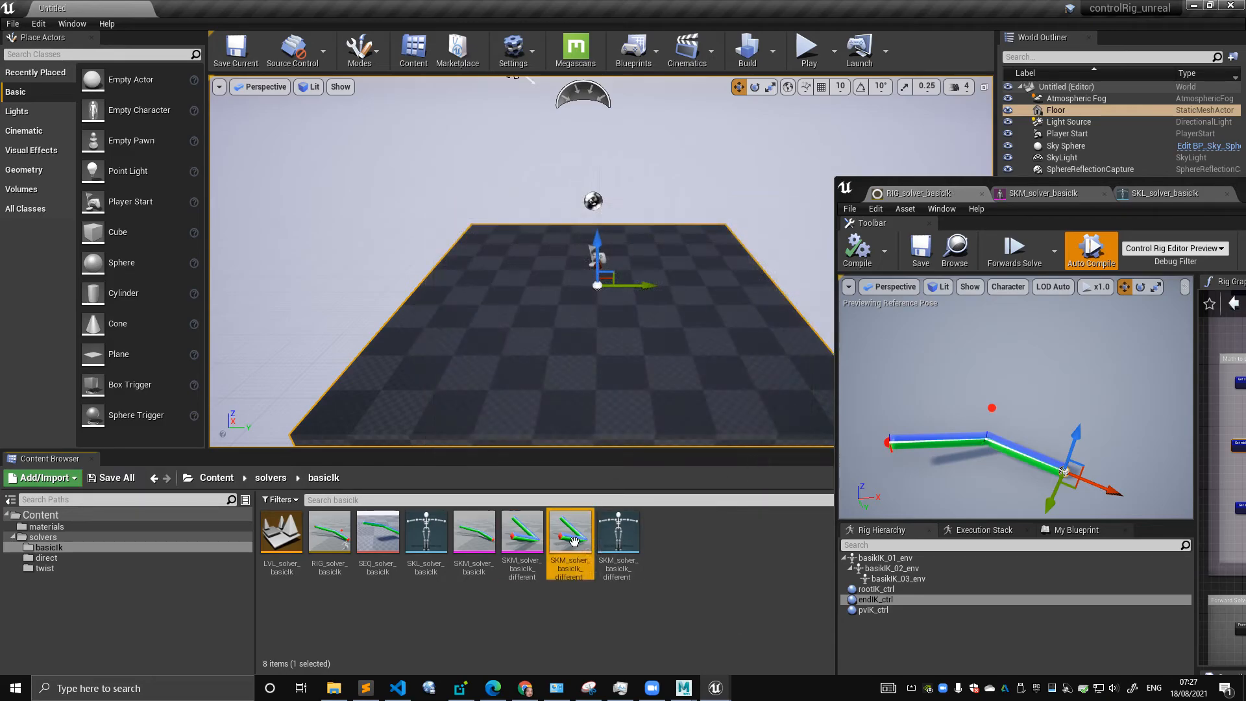
# - Open the SKM_solver_basicIk_different skeletal mesh, filter its details by "ph", and set its Physics Asset to None
pyautogui.doubleClick(522, 539)
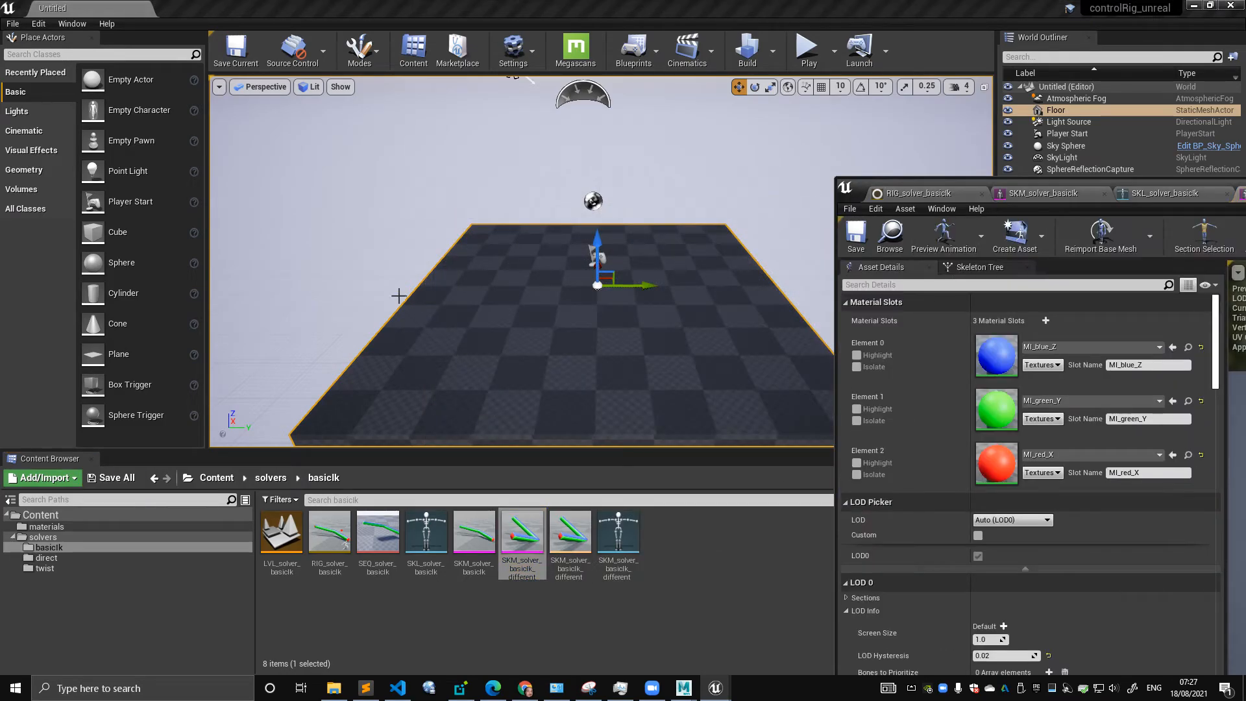
pyautogui.click(925, 285)
pyautogui.write('phat')
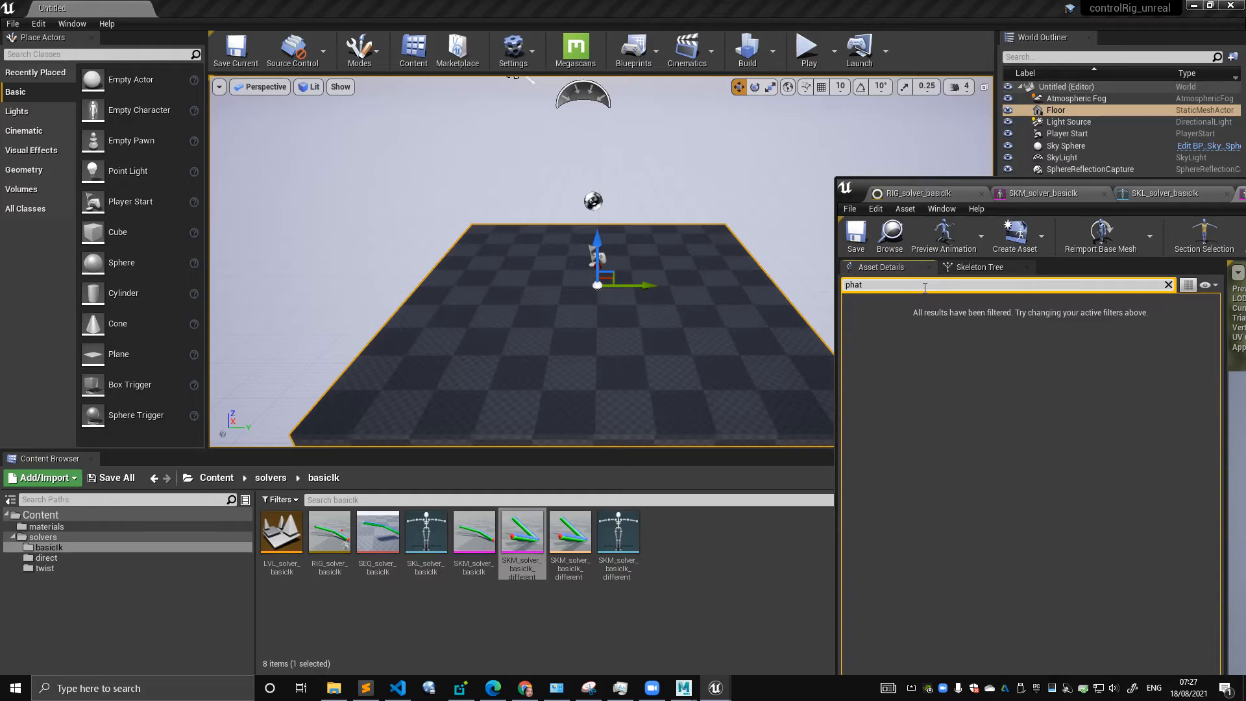
pyautogui.write('p')
pyautogui.press('BackSpace')
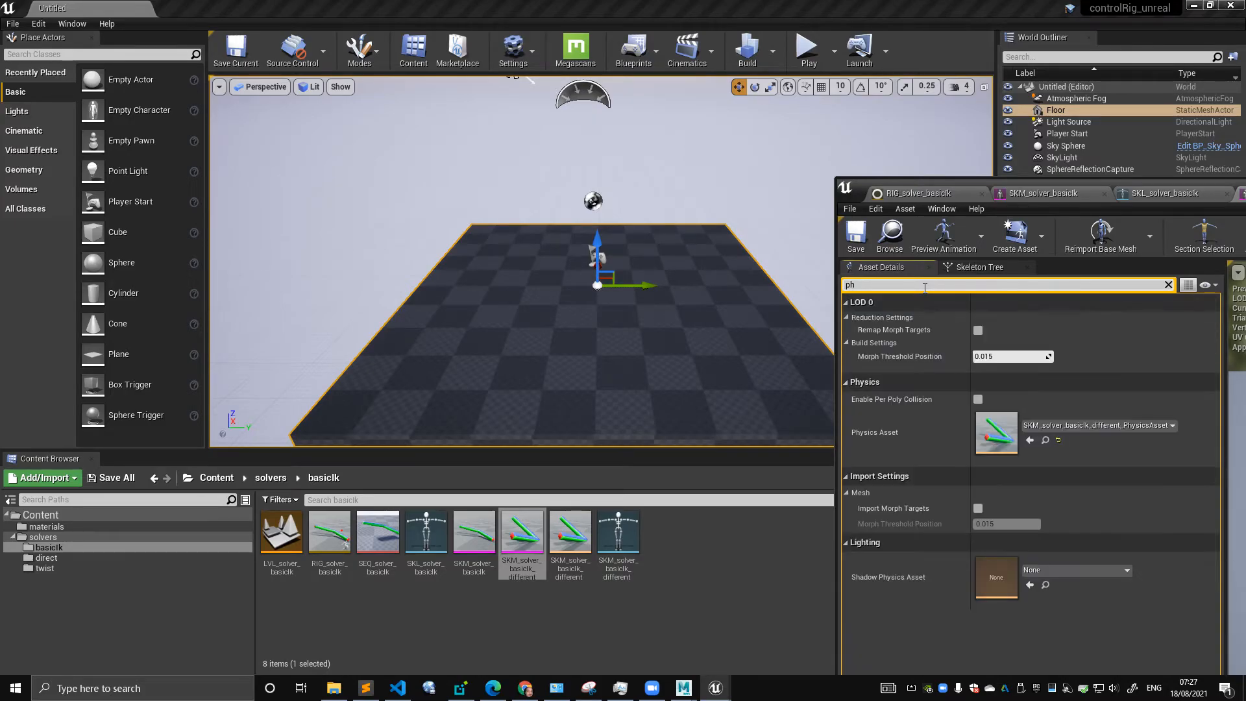
pyautogui.click(1064, 425)
pyautogui.click(1068, 196)
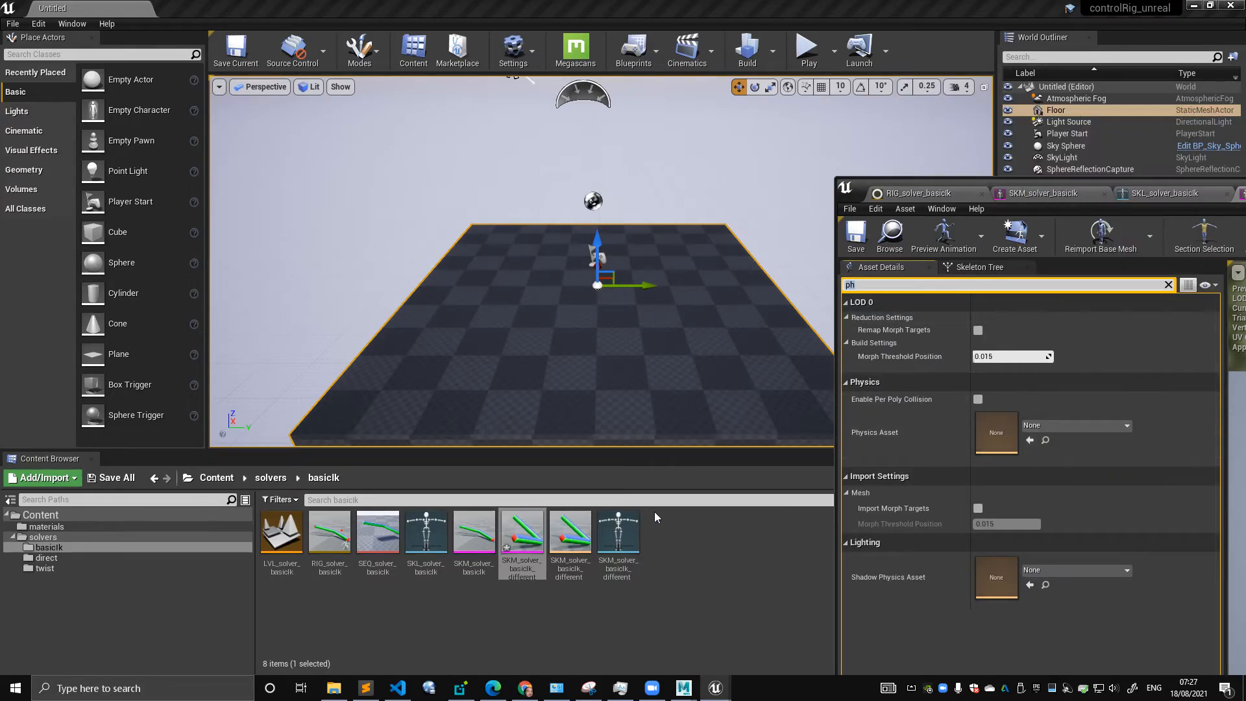
# - Delete the SKM_solver_basicIk_different_PhysicsAsset from the basicIk folder
pyautogui.rightClick(578, 536)
pyautogui.click(887, 268)
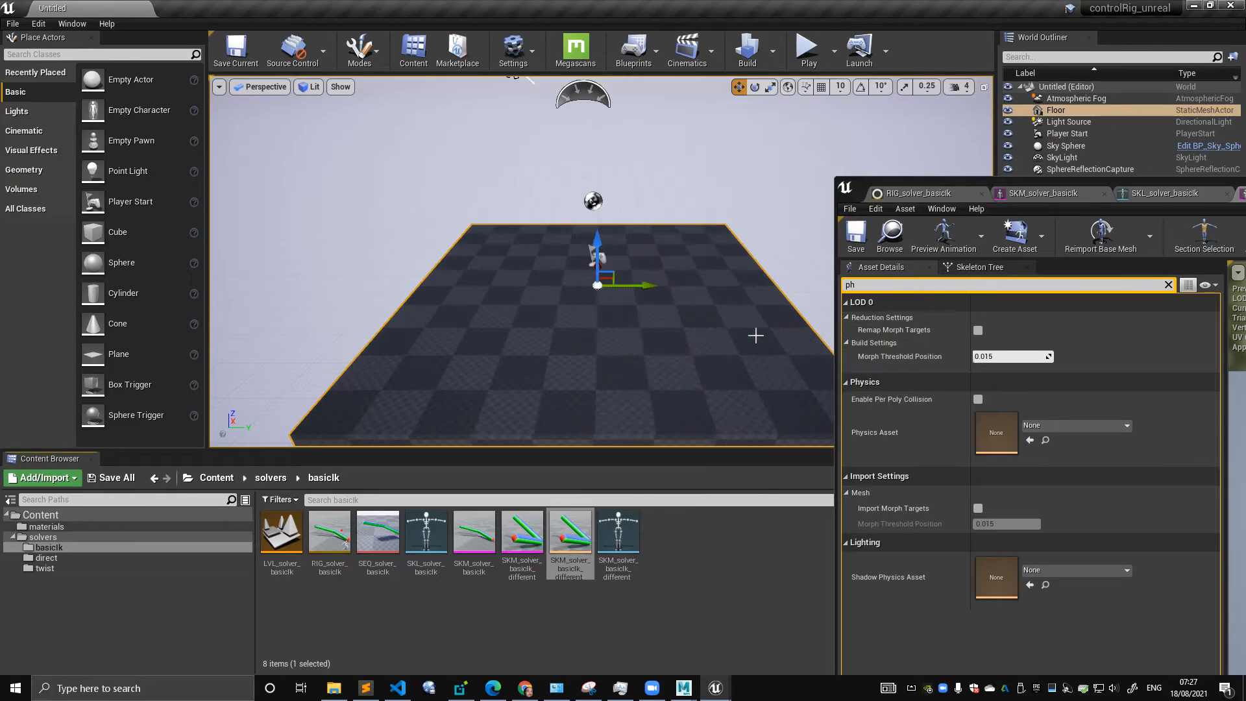
pyautogui.rightClick(571, 535)
pyautogui.click(619, 300)
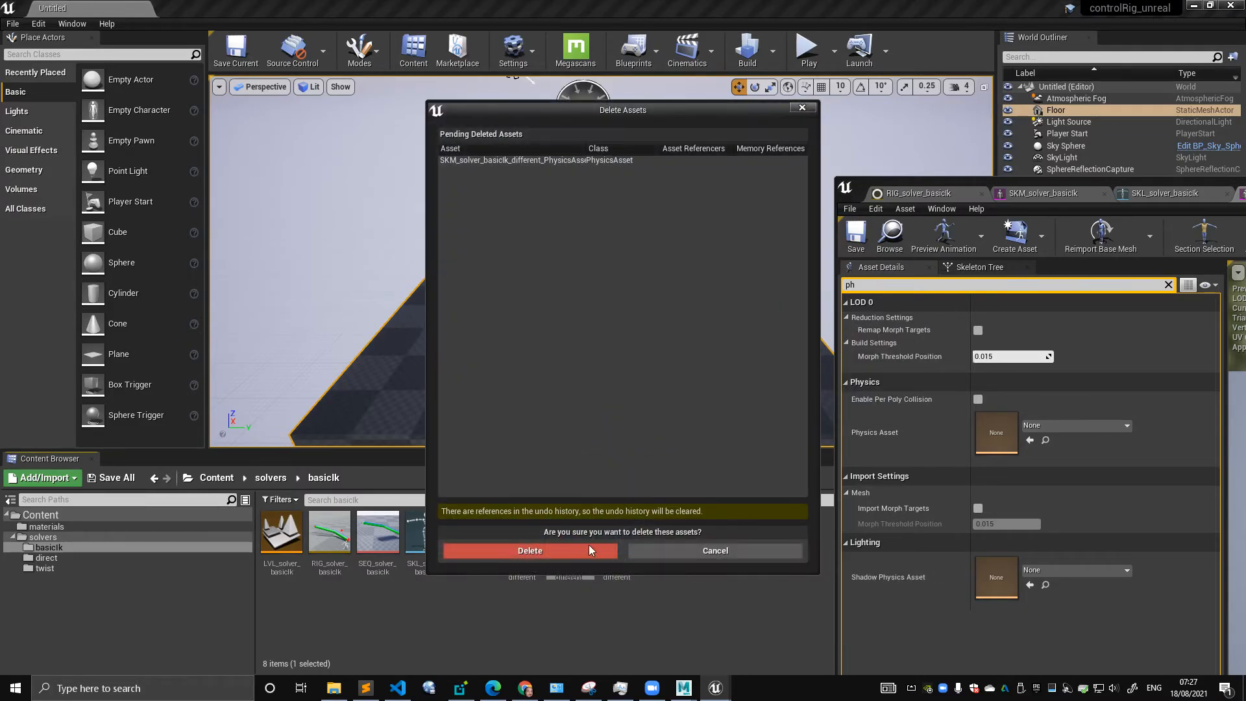
pyautogui.click(593, 543)
pyautogui.click(523, 536)
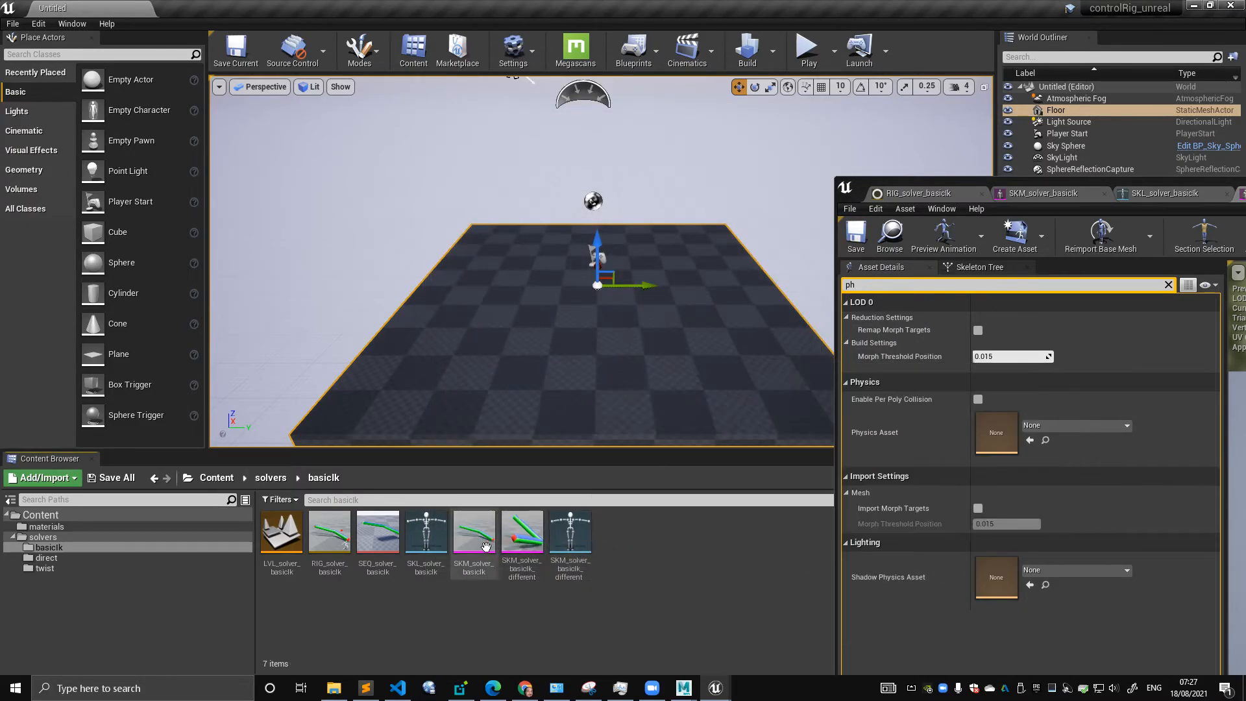
pyautogui.keyDown('ctrl'); pyautogui.click(572, 536); pyautogui.keyUp('ctrl')
pyautogui.click(538, 555)
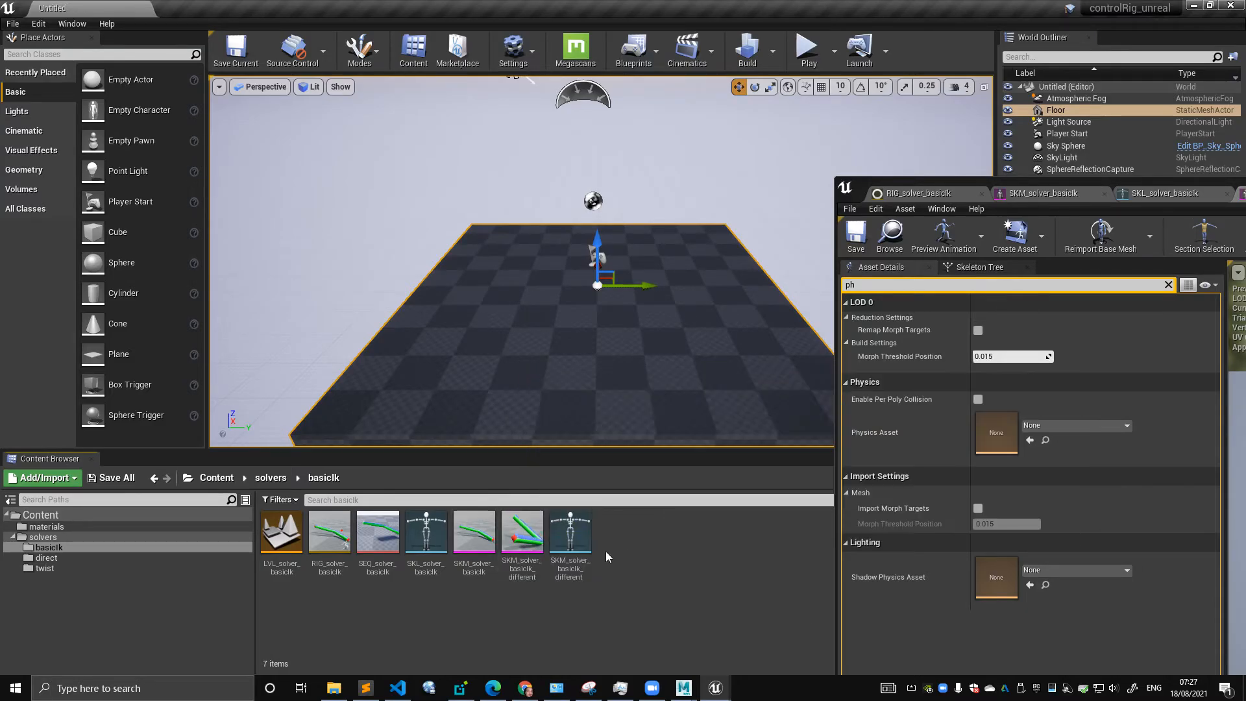
# - Create a Control Rig from the SKM_solver_basicIk_different skeletal mesh and open it for editing
pyautogui.moveTo(528, 542); pyautogui.dragTo(513, 533)
pyautogui.doubleClick(529, 531)
pyautogui.moveTo(950, 182); pyautogui.dragTo(378, 46)
pyautogui.moveTo(873, 54); pyautogui.dragTo(915, 605)
pyautogui.rightClick(544, 539)
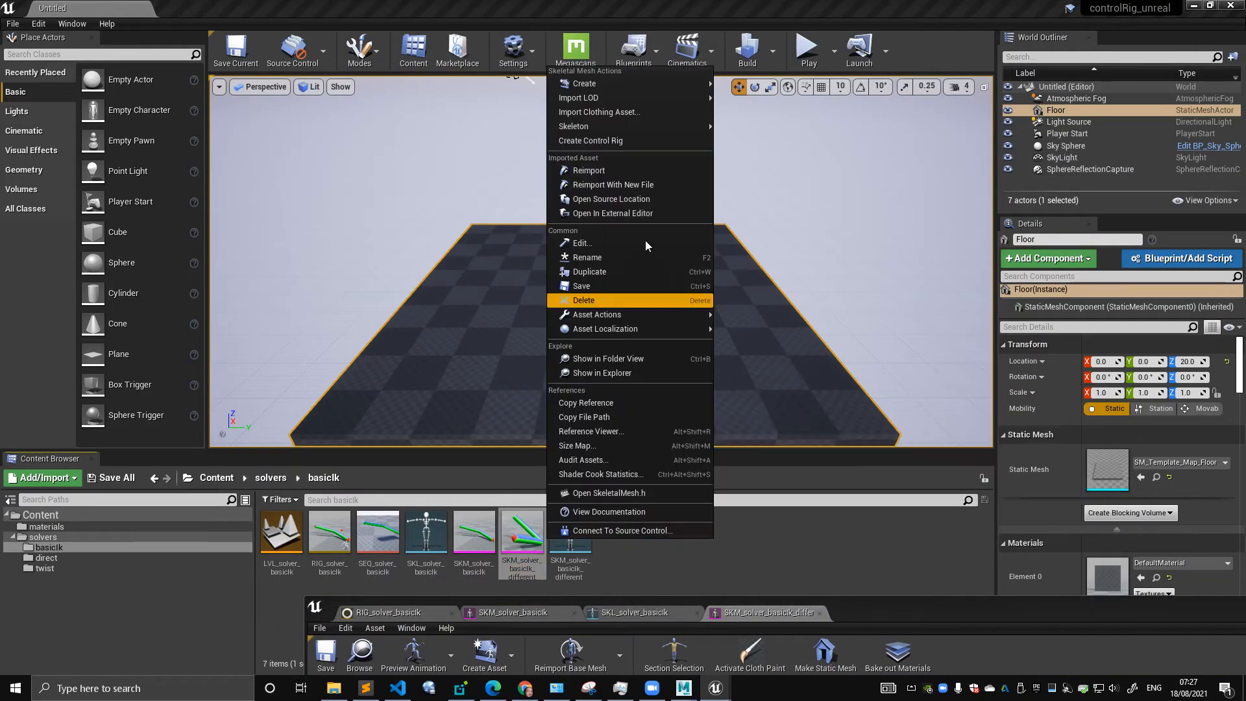
pyautogui.click(591, 140)
pyautogui.doubleClick(618, 542)
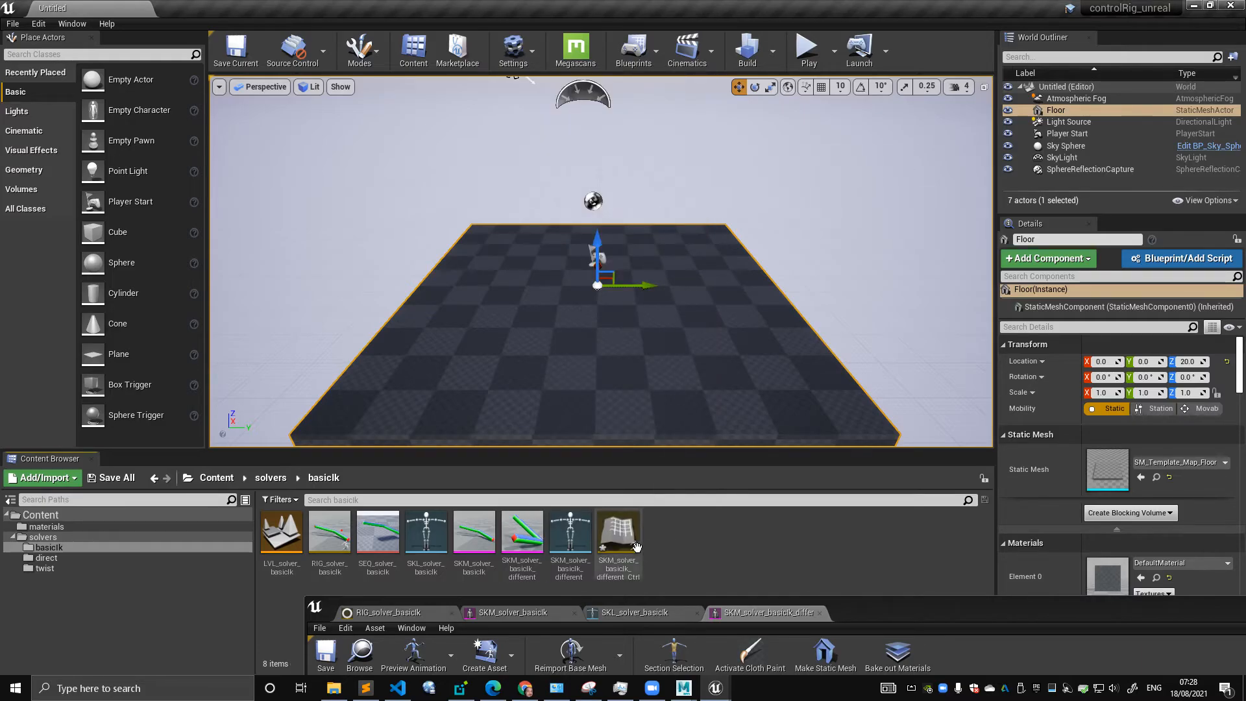
# - Inspect the arm_01_env to arm_03_env bone hierarchy and the rig graph of the new control rig
pyautogui.moveTo(909, 621); pyautogui.dragTo(899, 87)
pyautogui.click(364, 443)
pyautogui.keyDown('shift'); pyautogui.click(372, 465); pyautogui.keyUp('shift')
pyautogui.moveTo(820, 353); pyautogui.dragTo(660, 326, button='right')
pyautogui.scroll(-2, 671, 331)
pyautogui.click(671, 332)
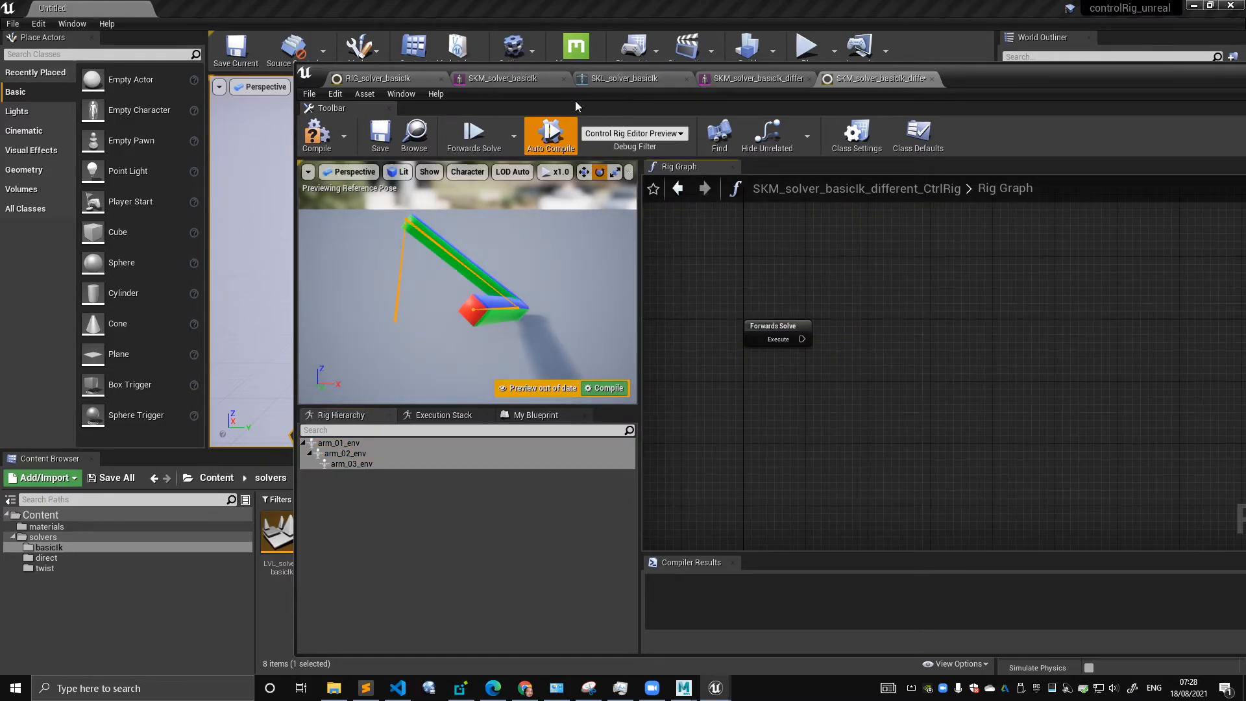
pyautogui.moveTo(989, 78); pyautogui.dragTo(839, 78)
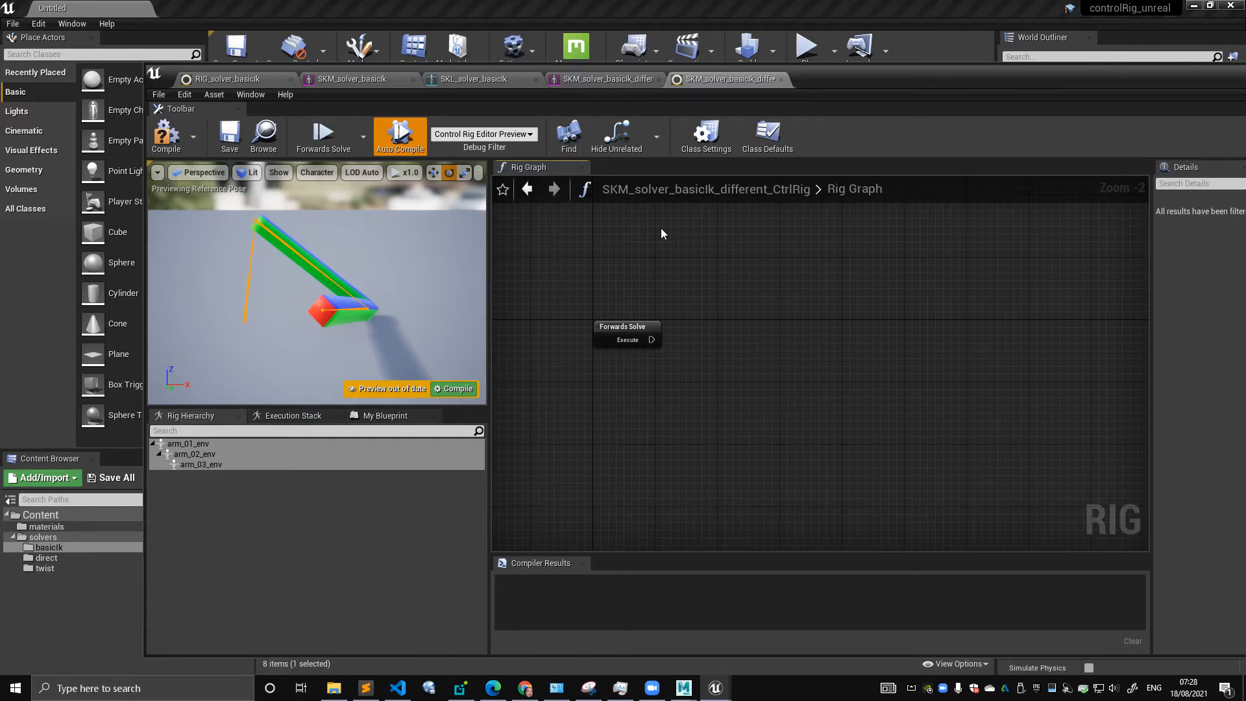
# - Review the pole vector offset and bone name variables in the RIG_solver_basicIk rig
pyautogui.click(247, 79)
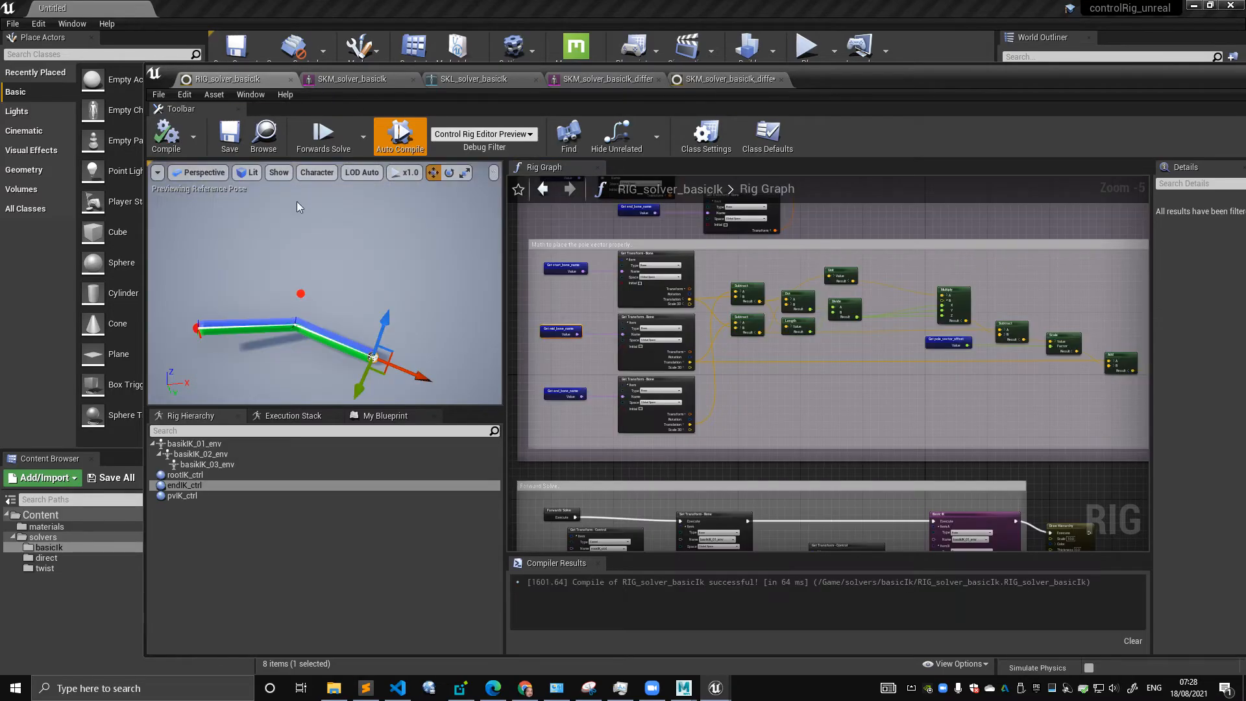
pyautogui.click(388, 415)
pyautogui.click(198, 501)
pyautogui.click(214, 543)
pyautogui.click(224, 516)
pyautogui.click(223, 527)
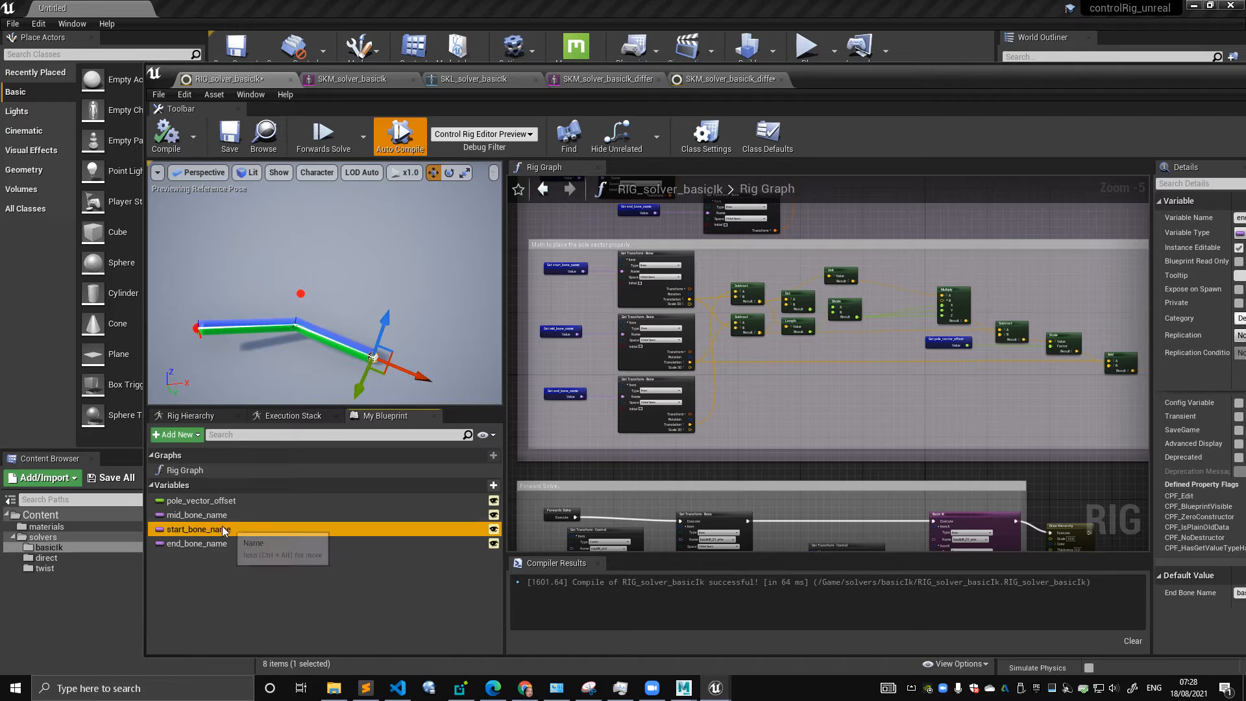
pyautogui.click(220, 501)
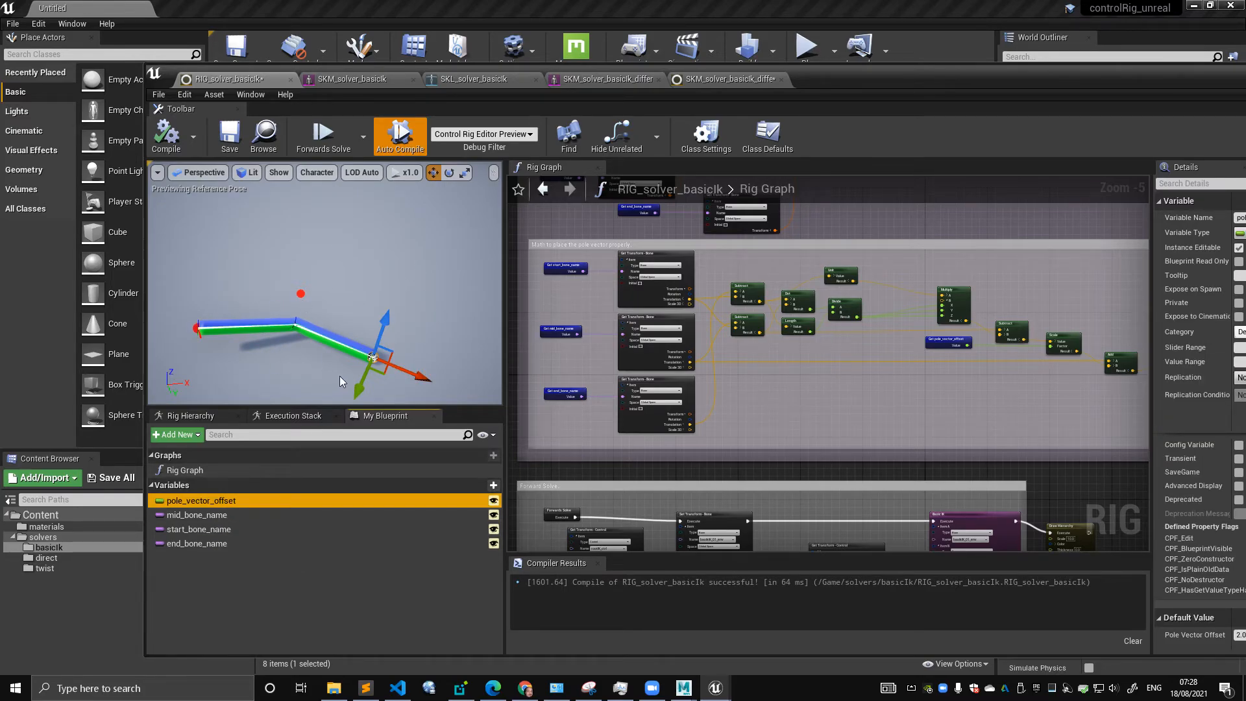
pyautogui.moveTo(615, 252); pyautogui.dragTo(590, 279, button='right')
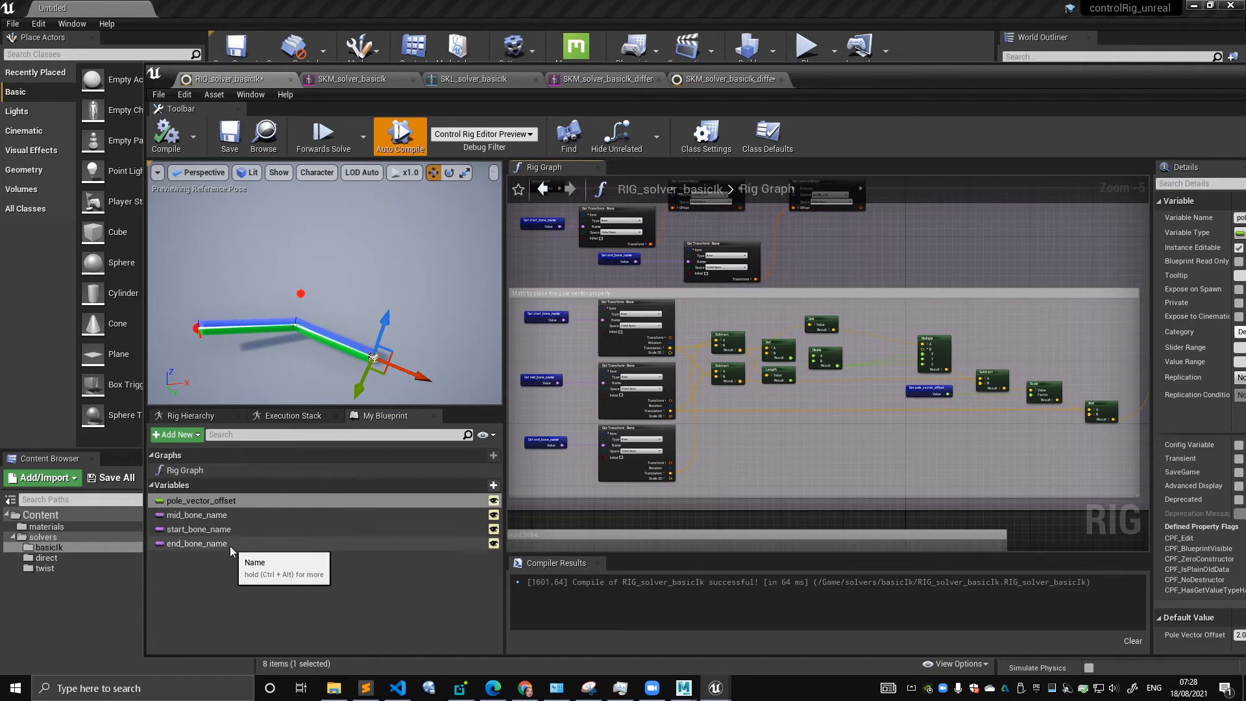
# - Copy the rootIK_ctrl, endIK_ctrl and pvIK_ctrl controls from RIG_solver_basicIk into the SKM_solver_basicIk_different_CtrlRig hierarchy
pyautogui.click(213, 418)
pyautogui.click(214, 476)
pyautogui.keyDown('shift'); pyautogui.click(215, 496); pyautogui.keyUp('shift')
pyautogui.click(708, 83)
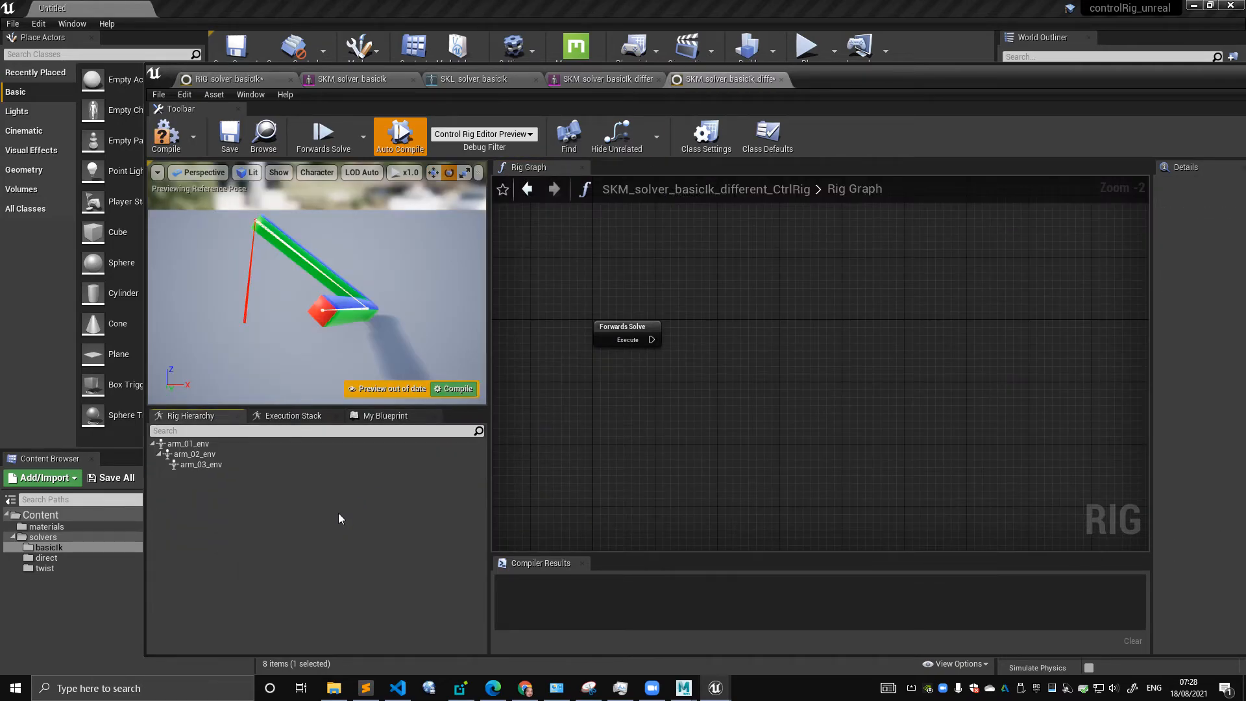
pyautogui.click(586, 257)
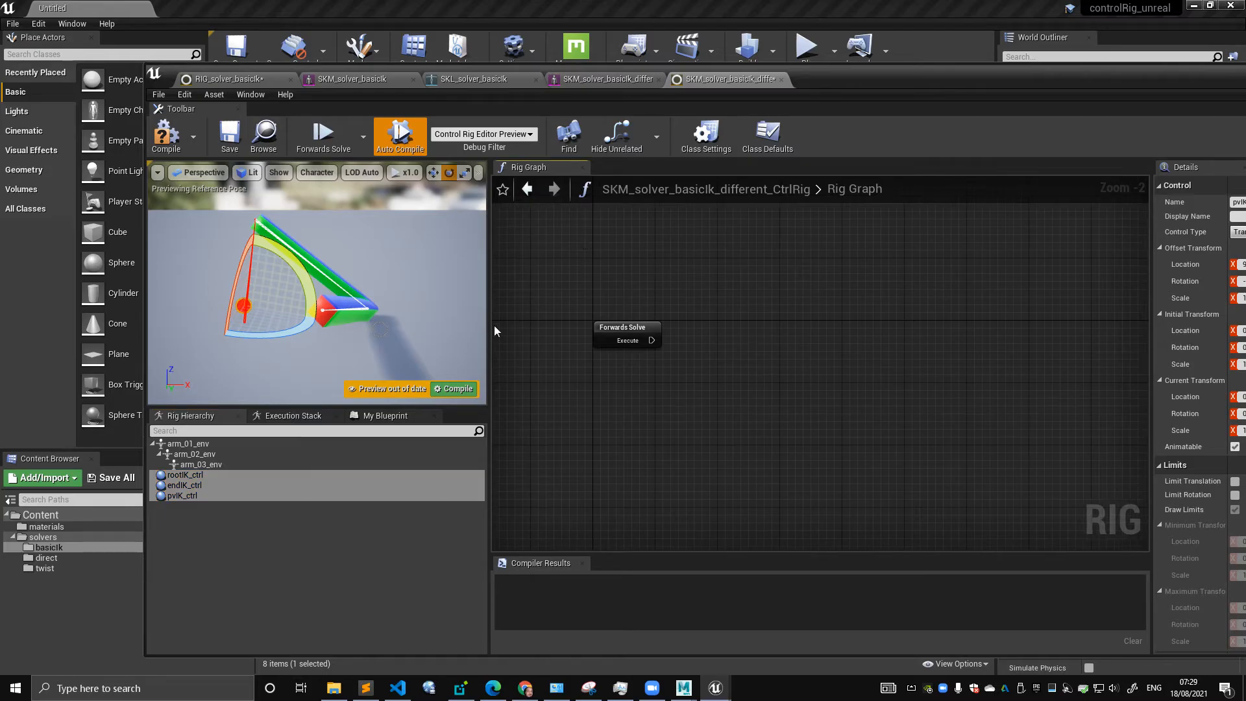
pyautogui.click(267, 523)
# - Add a Setup Event node to the rig graph and place it above the Forwards Solve node
pyautogui.scroll(-8, 624, 310)
pyautogui.scroll(7, 635, 266)
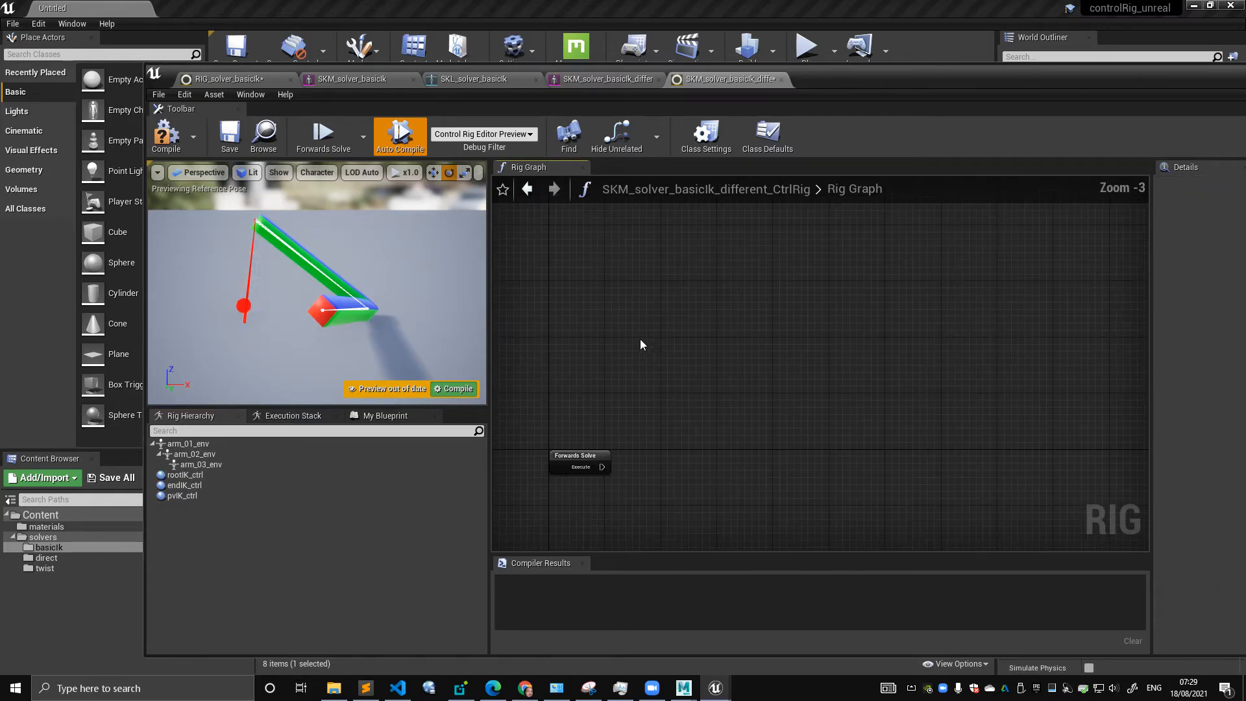
pyautogui.rightClick(628, 330)
pyautogui.write('set')
pyautogui.press('Return')
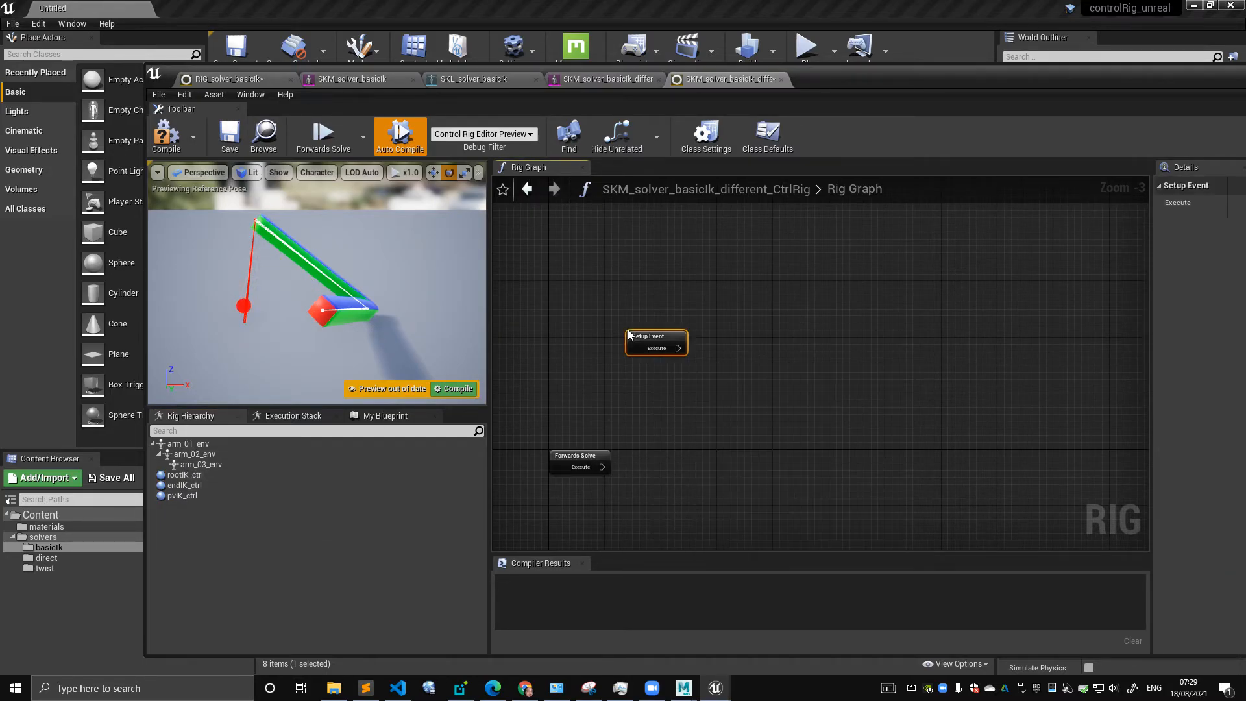
pyautogui.moveTo(659, 336); pyautogui.dragTo(581, 299)
pyautogui.click(633, 271)
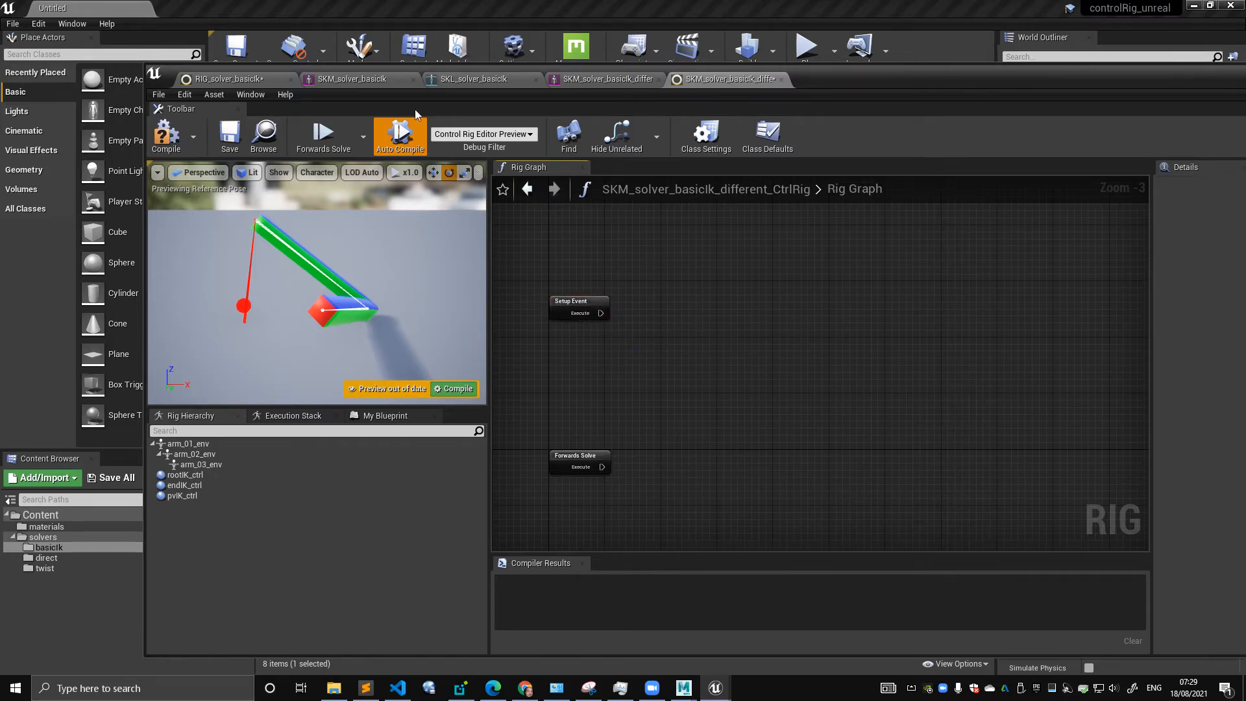
# - Copy the pole_vector_offset variable from RIG_solver_basicIk into SKM_solver_basicIk_different_CtrlRig
pyautogui.click(356, 81)
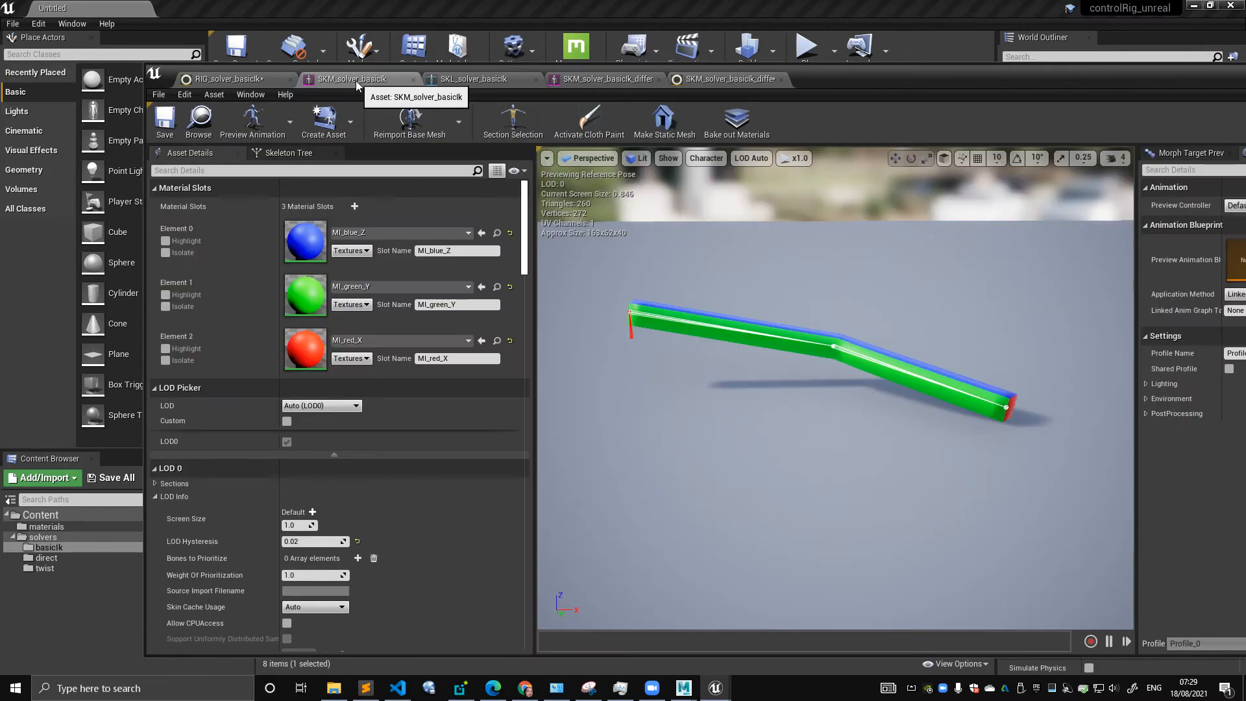
pyautogui.click(218, 79)
pyautogui.click(385, 415)
pyautogui.click(245, 499)
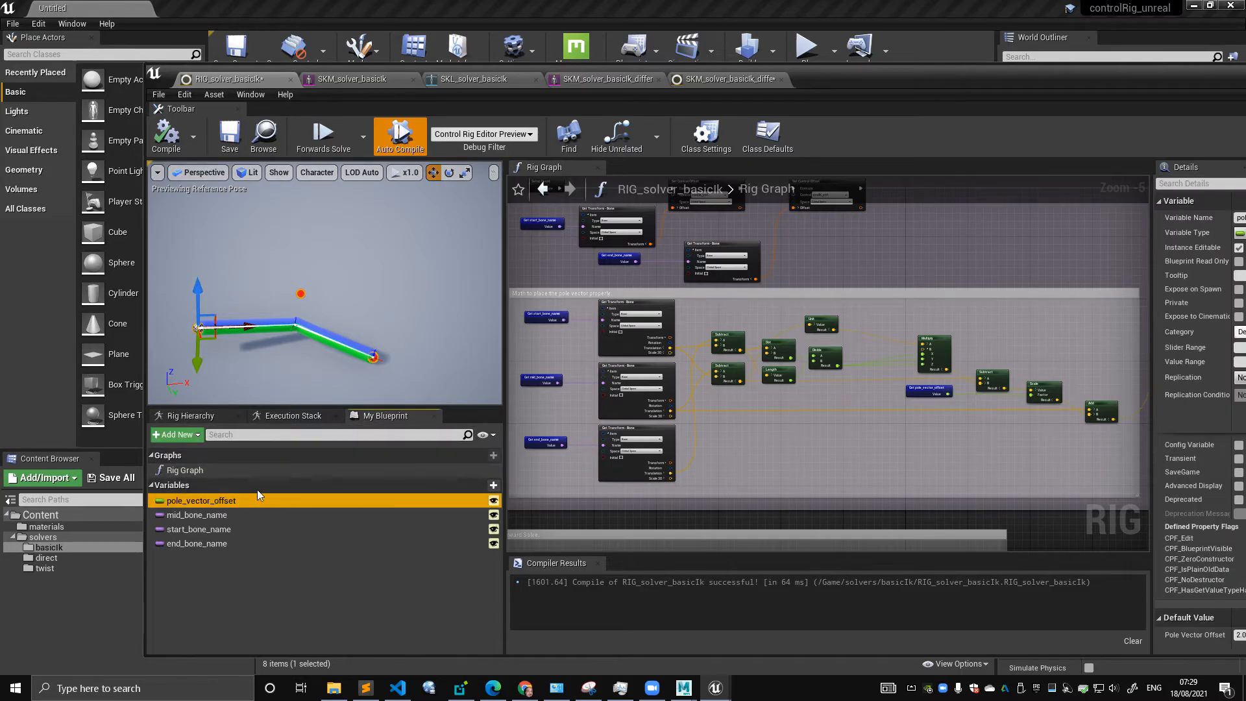
pyautogui.click(728, 78)
pyautogui.click(385, 415)
pyautogui.click(195, 496)
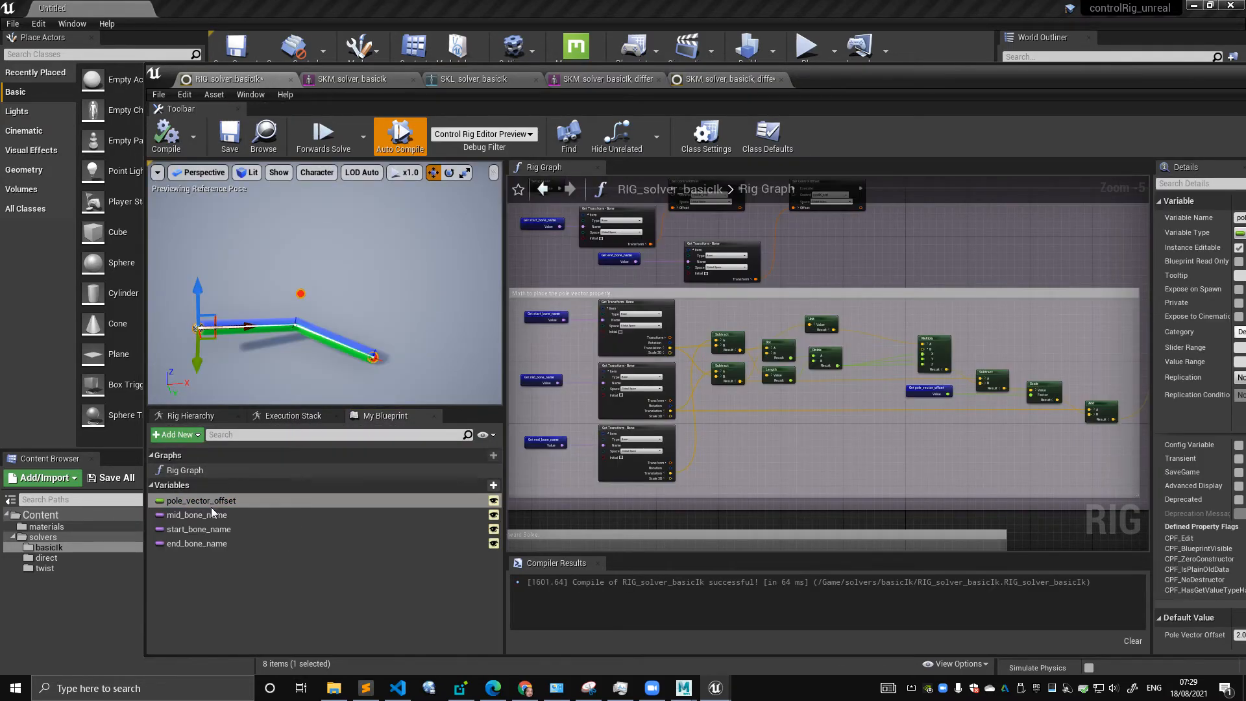
# - Copy the mid_bone_name and start_bone_name variables from RIG_solver_basicIk into SKM_solver_basicIk_different_CtrlRig
pyautogui.click(212, 514)
pyautogui.hotkey('ctrl', 'c')
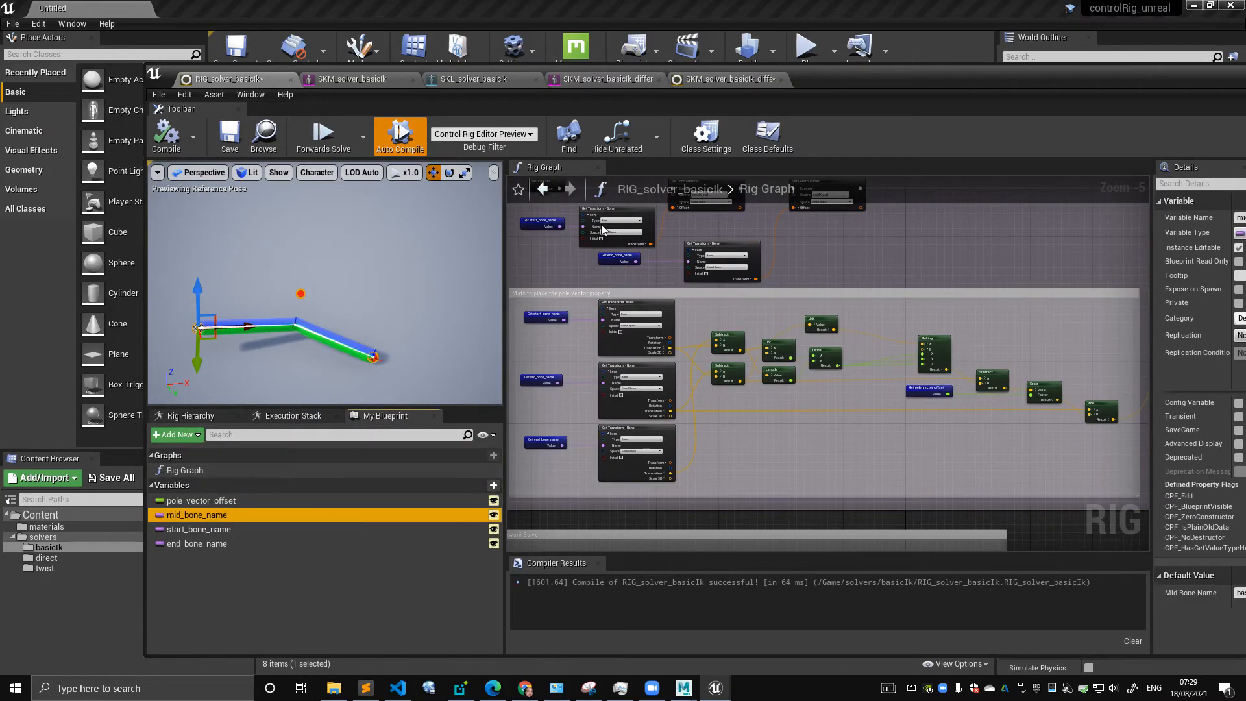
pyautogui.click(721, 79)
pyautogui.click(306, 543)
pyautogui.hotkey('ctrl', 'v')
pyautogui.click(224, 79)
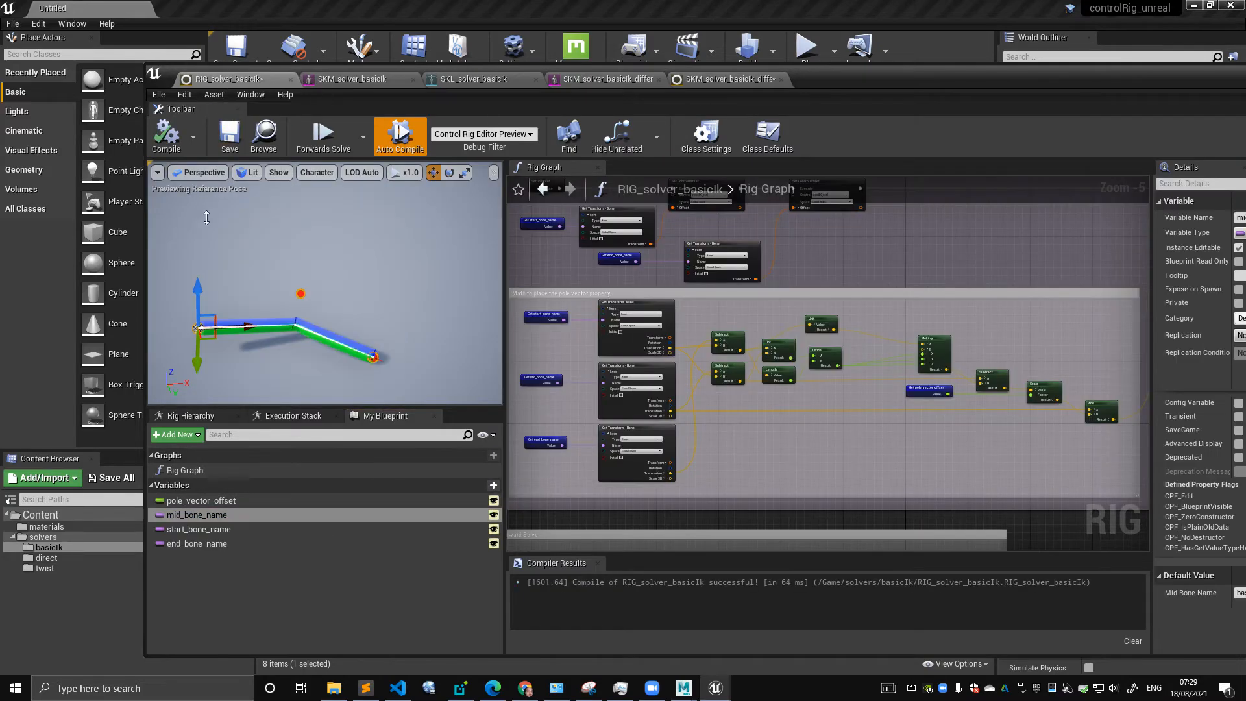
pyautogui.click(199, 529)
pyautogui.click(725, 78)
pyautogui.click(289, 529)
pyautogui.hotkey('ctrl', 'v')
# - Copy the end_bone_name variable from RIG_solver_basicIk into SKM_solver_basicIk_different_CtrlRig
pyautogui.click(243, 78)
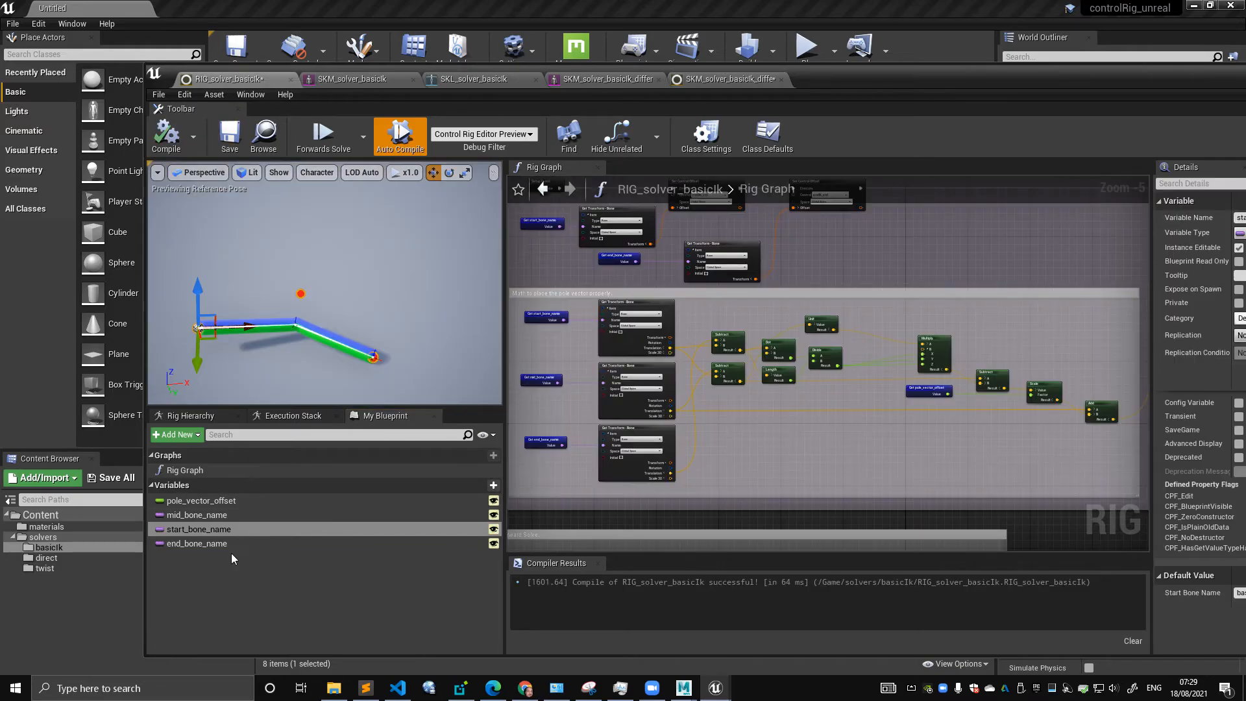
pyautogui.click(205, 543)
pyautogui.hotkey('ctrl', 'c')
pyautogui.click(722, 78)
pyautogui.click(214, 576)
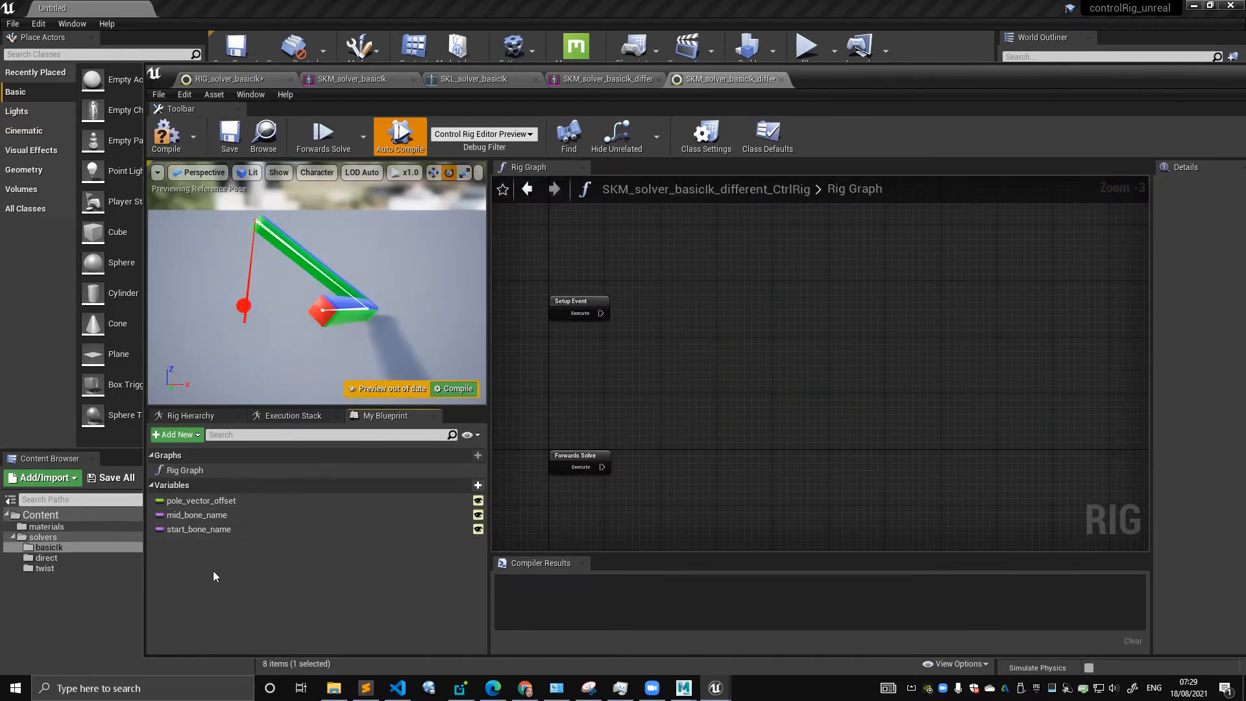
pyautogui.hotkey('ctrl', 'v')
# - Compile the new rig and set the default value of pole_vector_offset to 1.0
pyautogui.click(202, 500)
pyautogui.click(166, 136)
pyautogui.moveTo(868, 73); pyautogui.dragTo(714, 20)
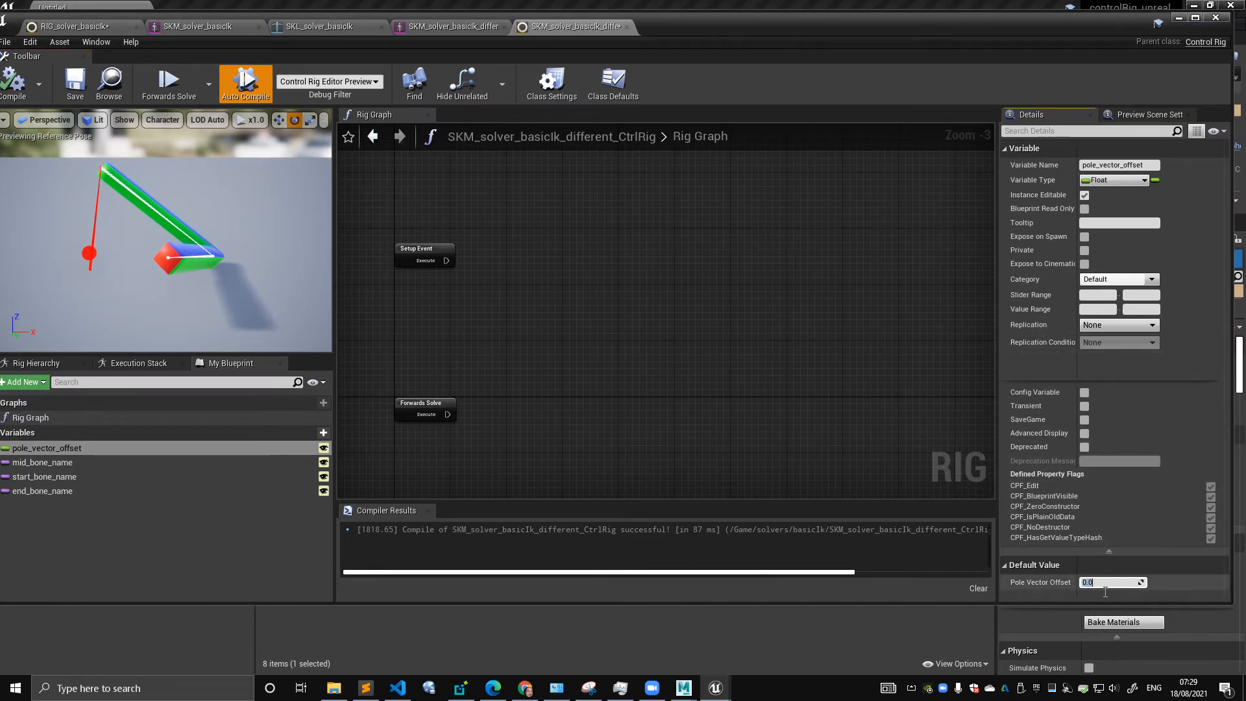
pyautogui.write('1')
pyautogui.press('Return')
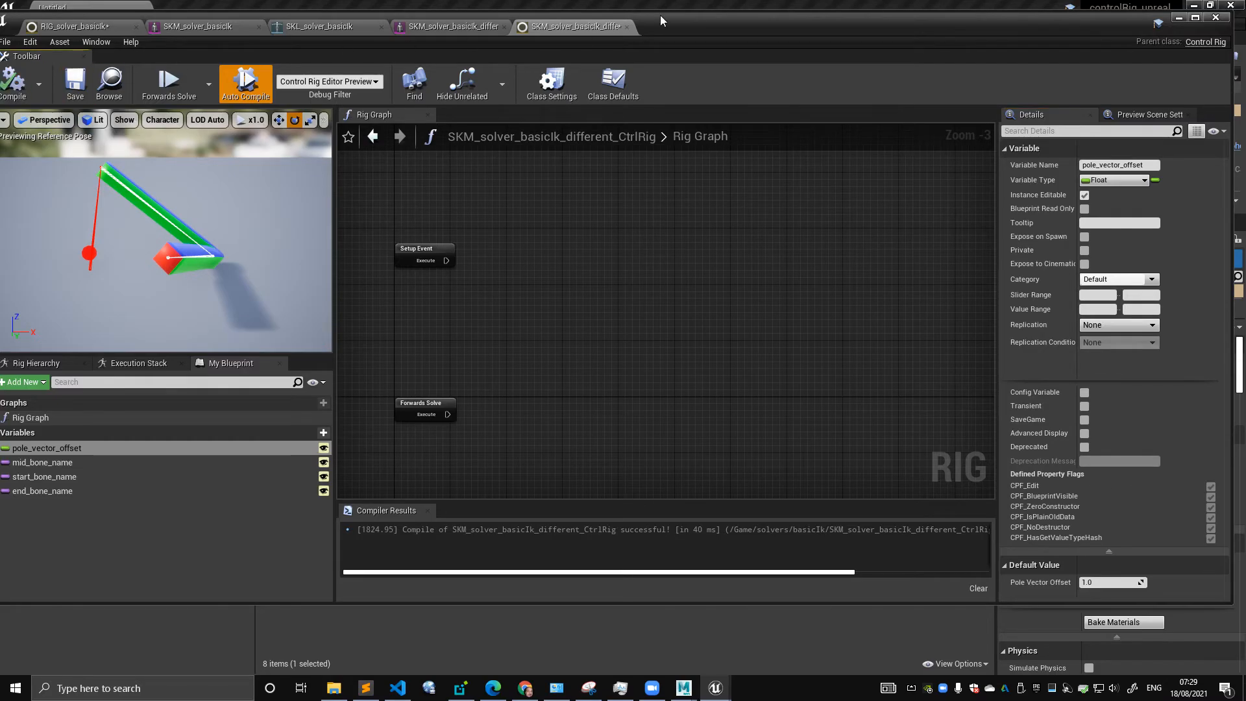
# - Set the default value of the mid_bone_name variable to arm_02_env
pyautogui.moveTo(661, 21); pyautogui.dragTo(725, 17)
pyautogui.click(140, 459)
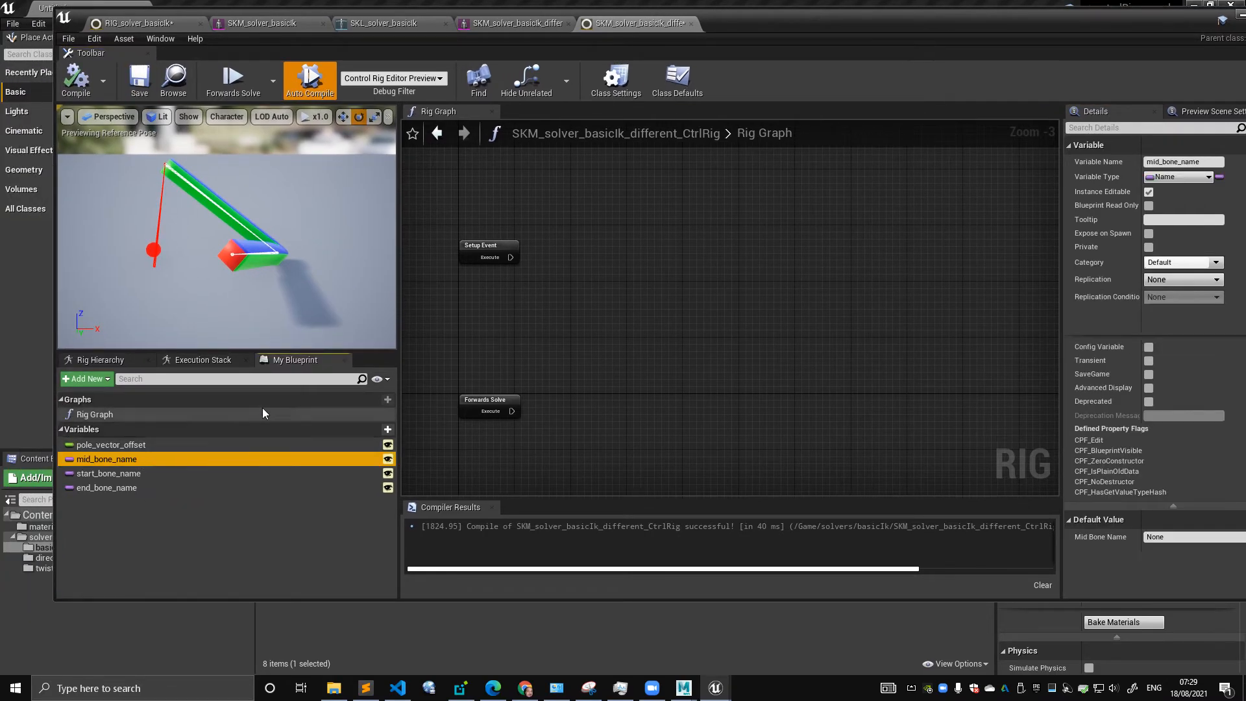
pyautogui.click(106, 361)
pyautogui.click(295, 361)
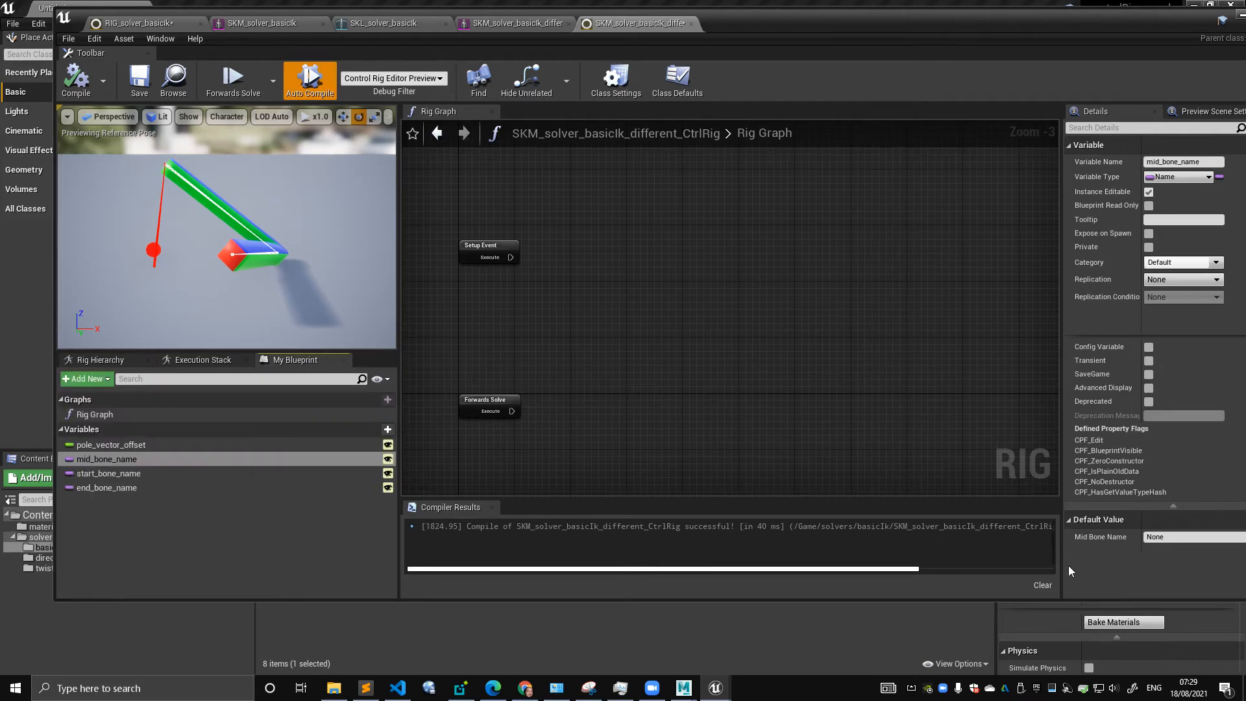
pyautogui.click(1167, 537)
pyautogui.write('arm_02_env')
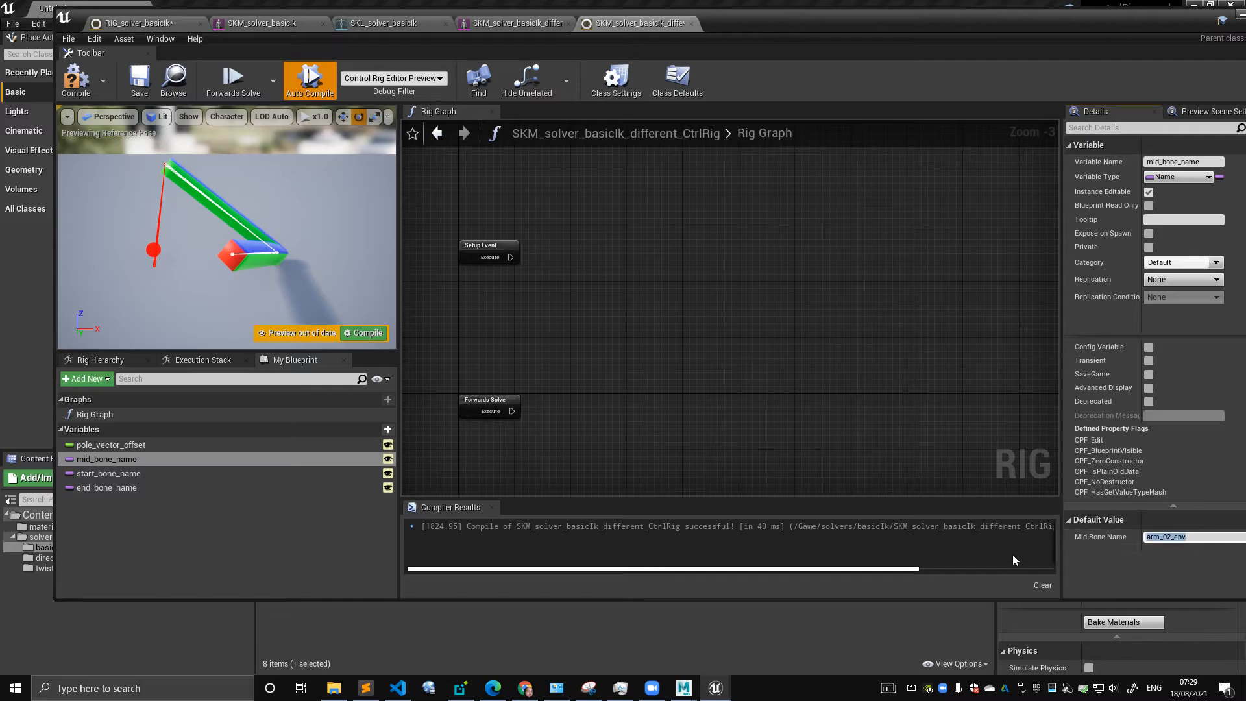
# - Set the default value of the start_bone_name variable to arm_01_env
pyautogui.click(165, 473)
pyautogui.click(1179, 537)
pyautogui.write('arm_02_env')
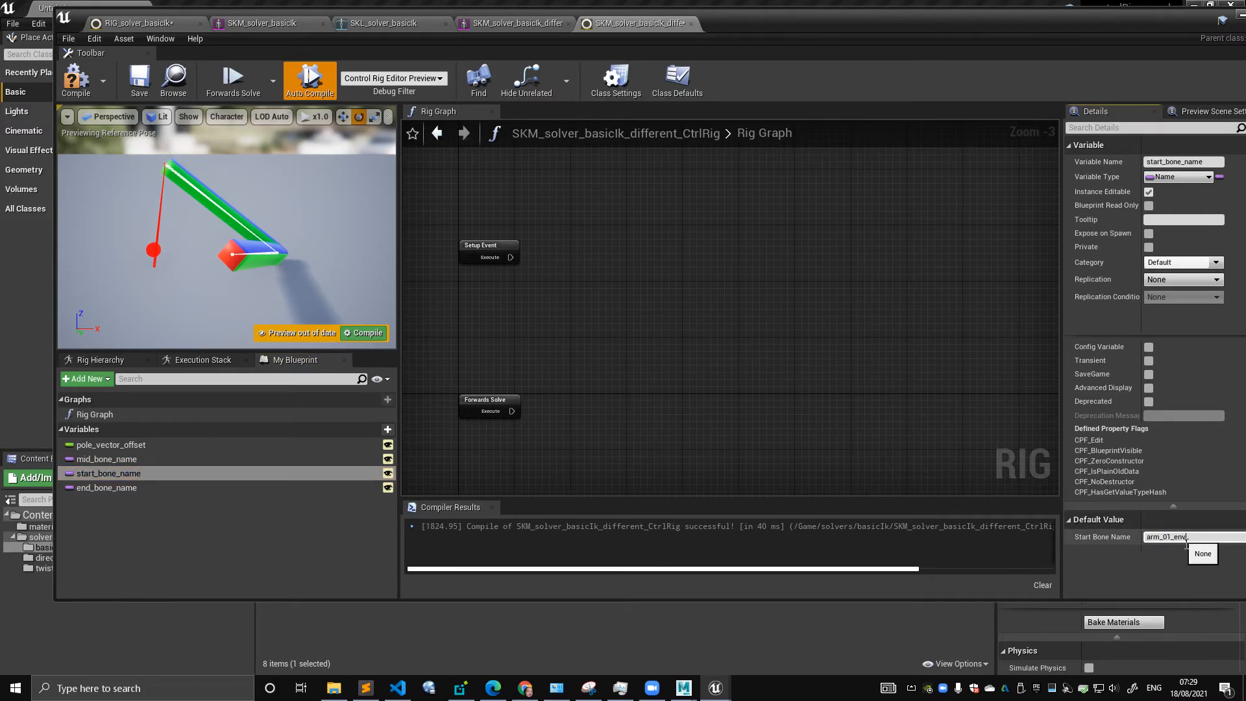
# - Set the default value of end_bone_name to arm_03_env, compile, and check the name against the rig hierarchy
pyautogui.click(130, 487)
pyautogui.click(1175, 537)
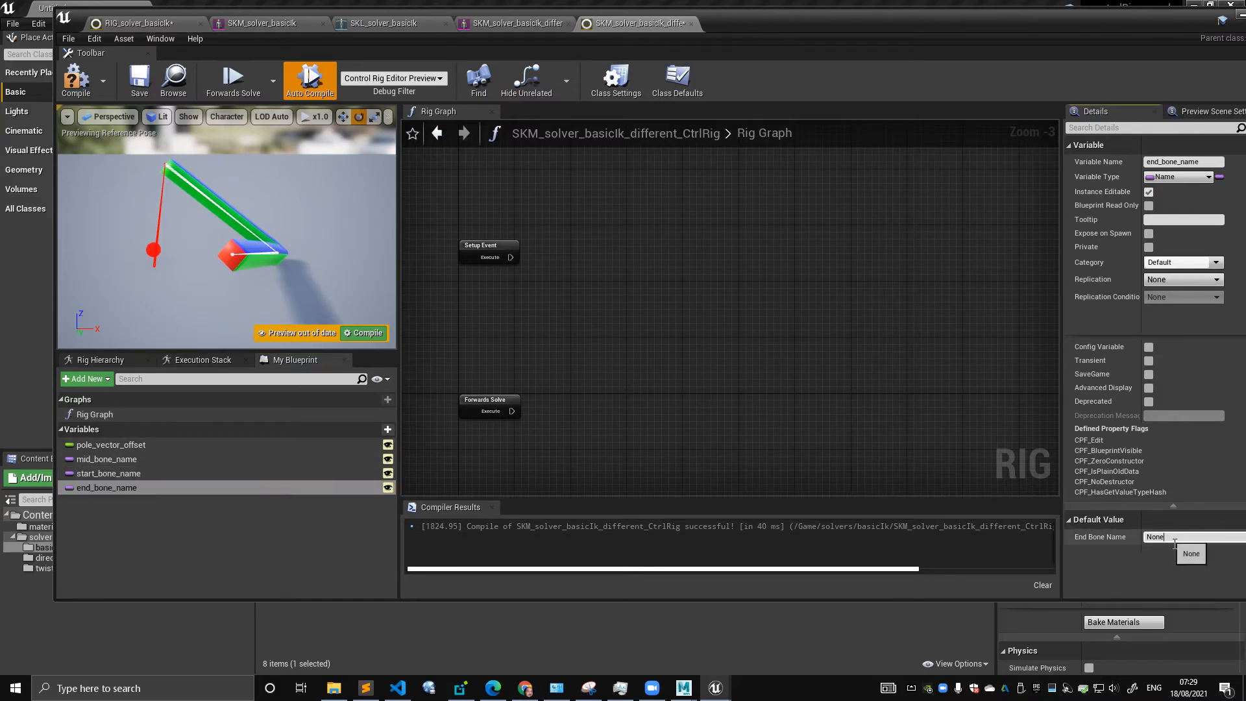
pyautogui.hotkey('ctrl', 'a')
pyautogui.hotkey('ctrl', 'v')
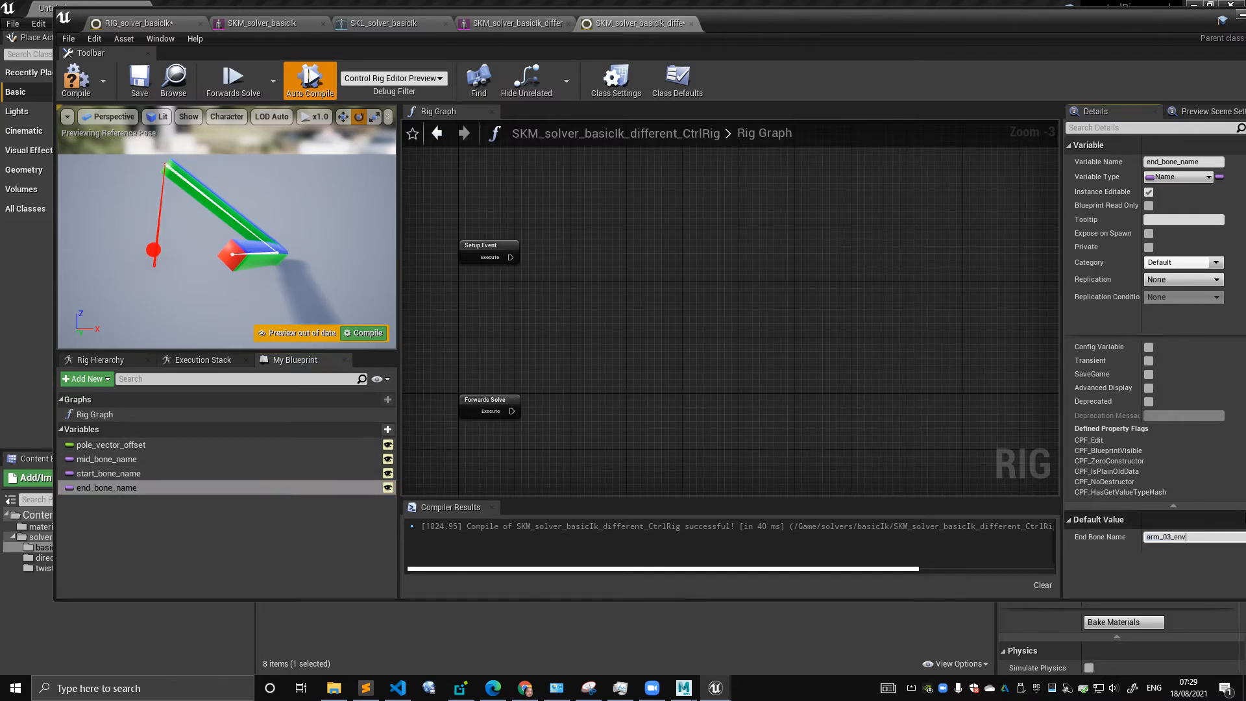
pyautogui.click(76, 78)
pyautogui.click(120, 359)
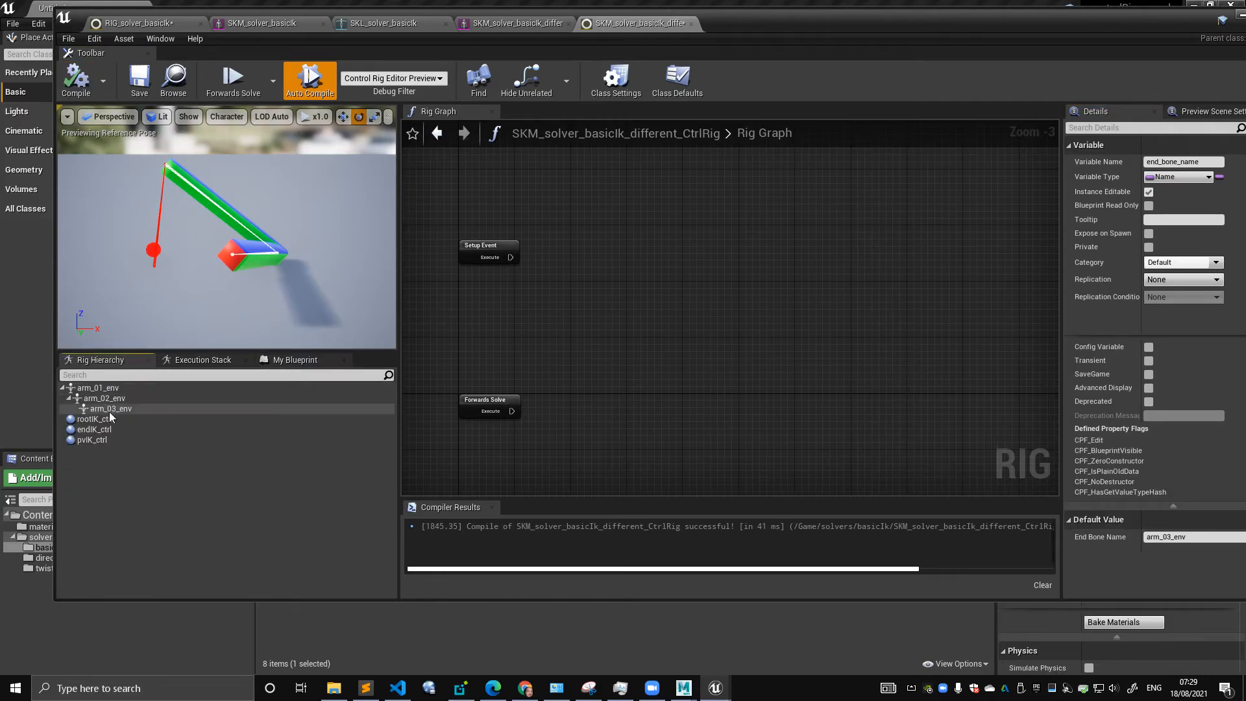
# - Copy the commented Setup Event node group with the pole vector math from RIG_solver_basicIk into the new rig's graph
pyautogui.click(138, 23)
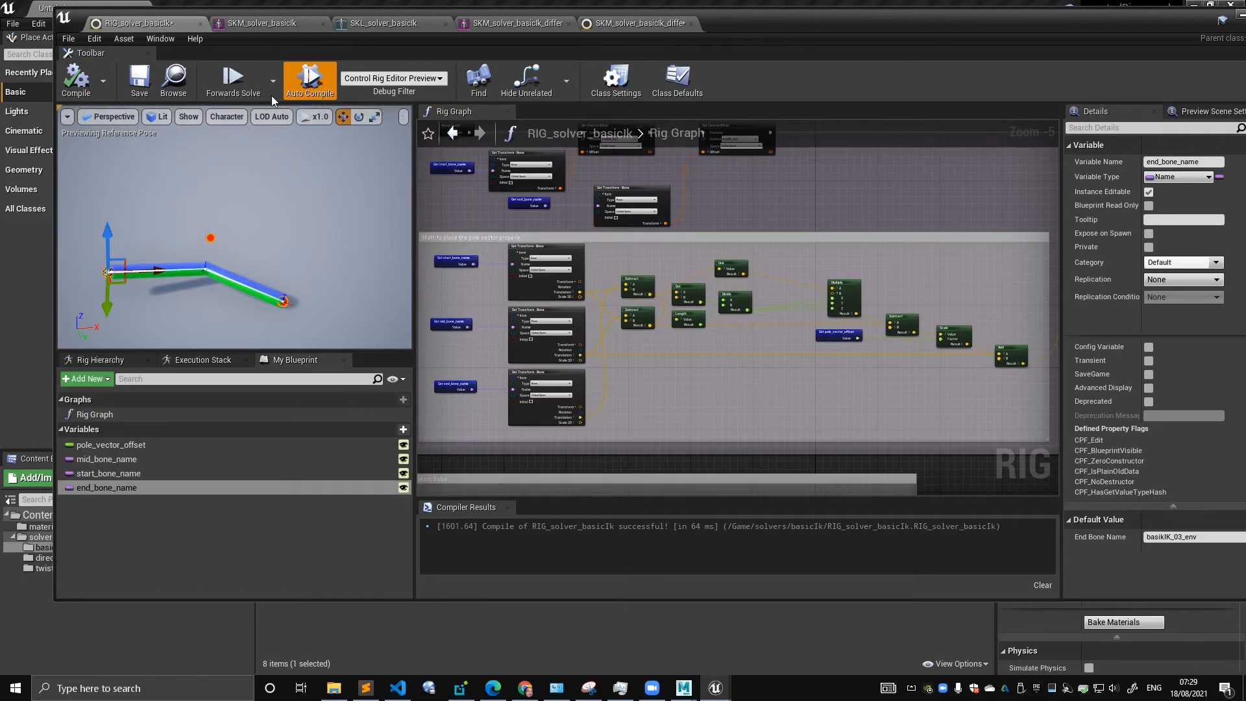
pyautogui.scroll(-3, 627, 242)
pyautogui.moveTo(914, 184); pyautogui.dragTo(464, 349)
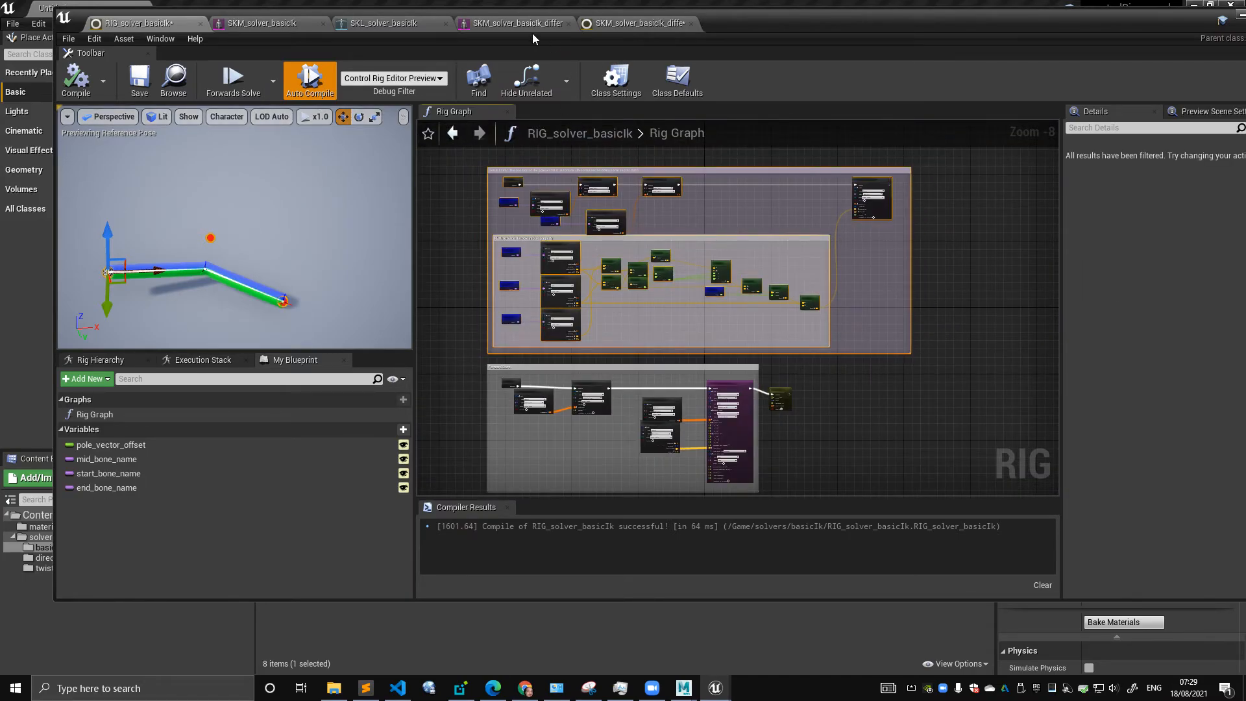
pyautogui.click(633, 23)
pyautogui.scroll(-3, 721, 243)
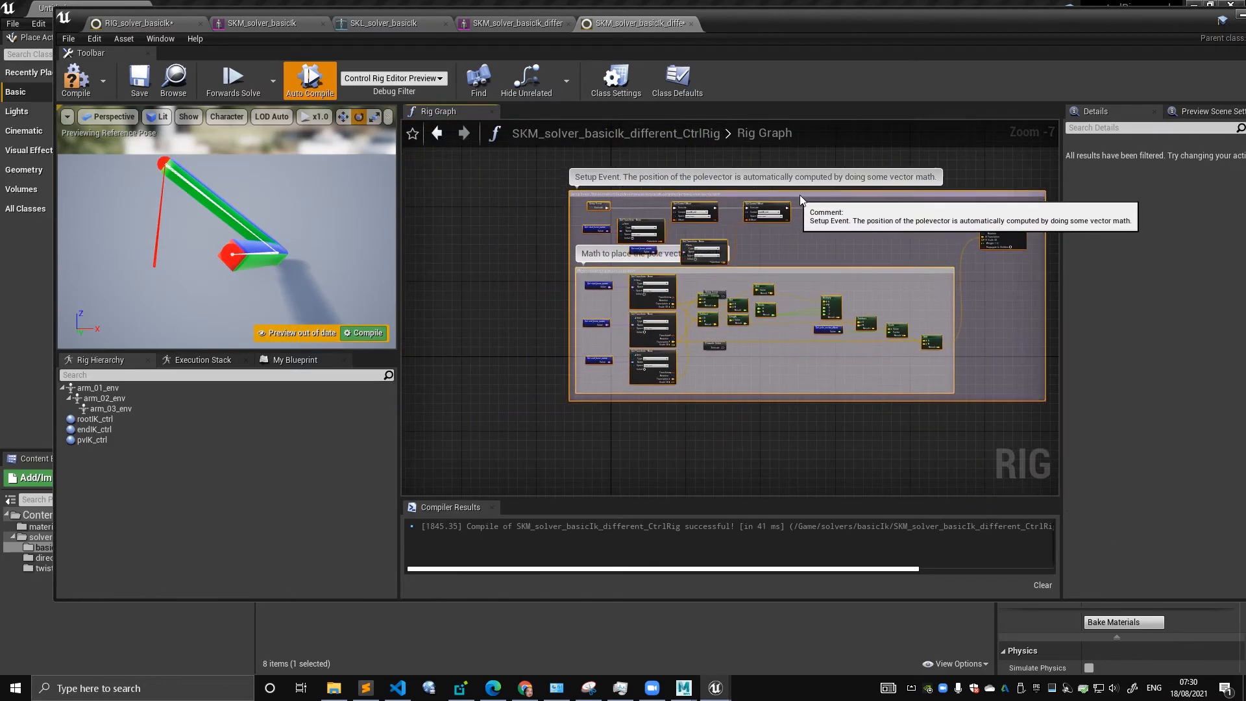
pyautogui.scroll(-4, 793, 181)
pyautogui.moveTo(669, 279); pyautogui.dragTo(675, 397, button='right')
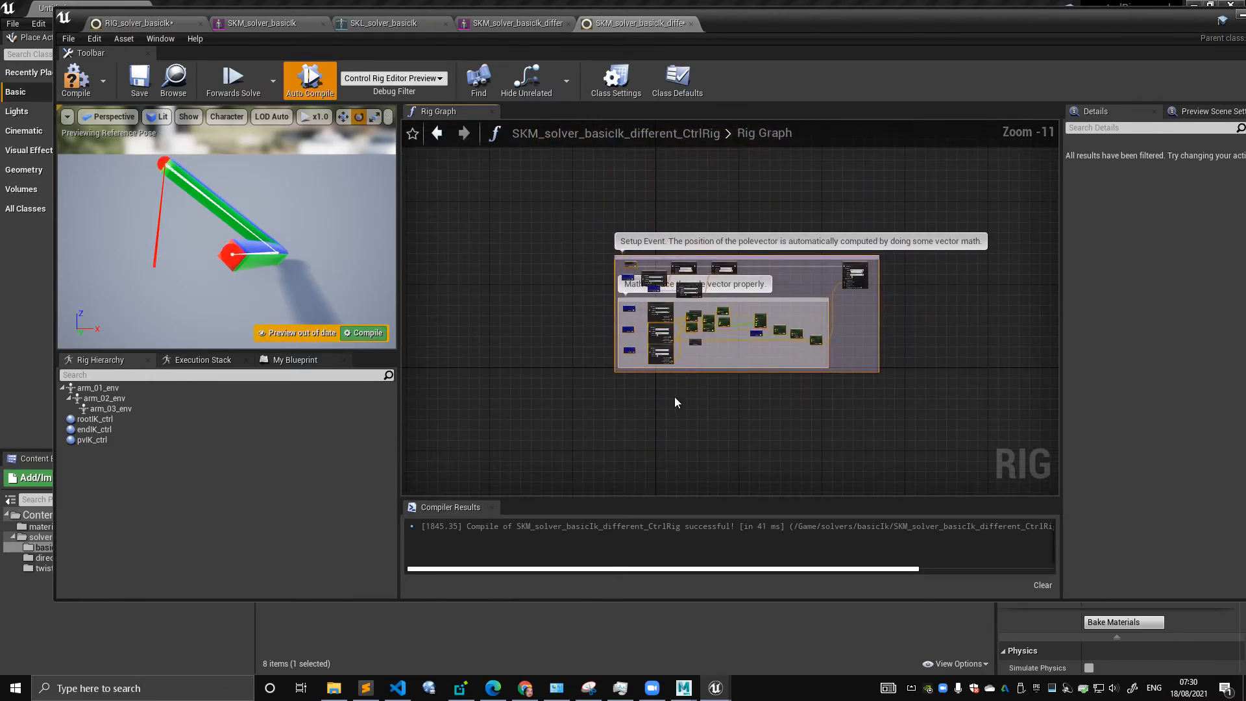
pyautogui.scroll(3, 675, 396)
pyautogui.moveTo(469, 234); pyautogui.dragTo(462, 244, button='right')
# - Compile the rig and select the pvIK_ctrl control in the preview to check its placement relative to the arm
pyautogui.keyDown('alt'); pyautogui.moveTo(309, 244); pyautogui.dragTo(273, 237); pyautogui.keyUp('alt')
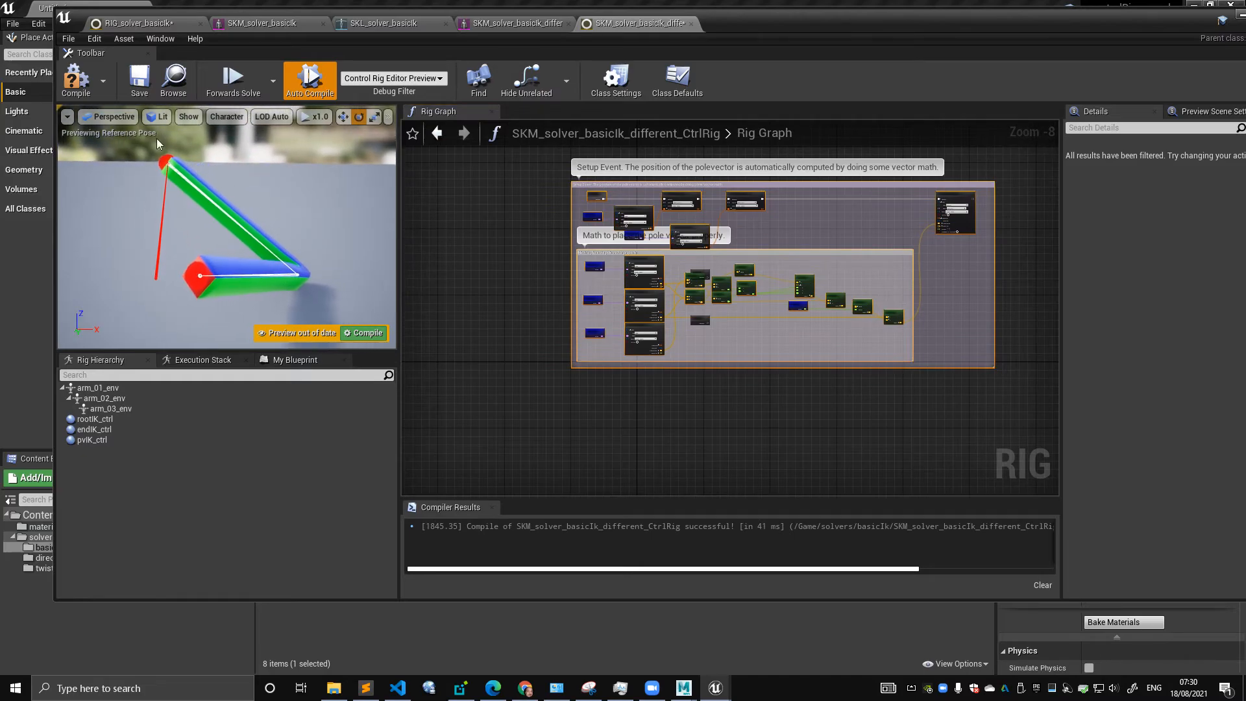
pyautogui.click(76, 77)
pyautogui.moveTo(227, 233); pyautogui.dragTo(269, 214, button='right')
pyautogui.keyDown('alt'); pyautogui.moveTo(269, 214); pyautogui.dragTo(237, 272); pyautogui.keyUp('alt')
pyautogui.moveTo(289, 243); pyautogui.dragTo(247, 210, button='right')
pyautogui.click(280, 234)
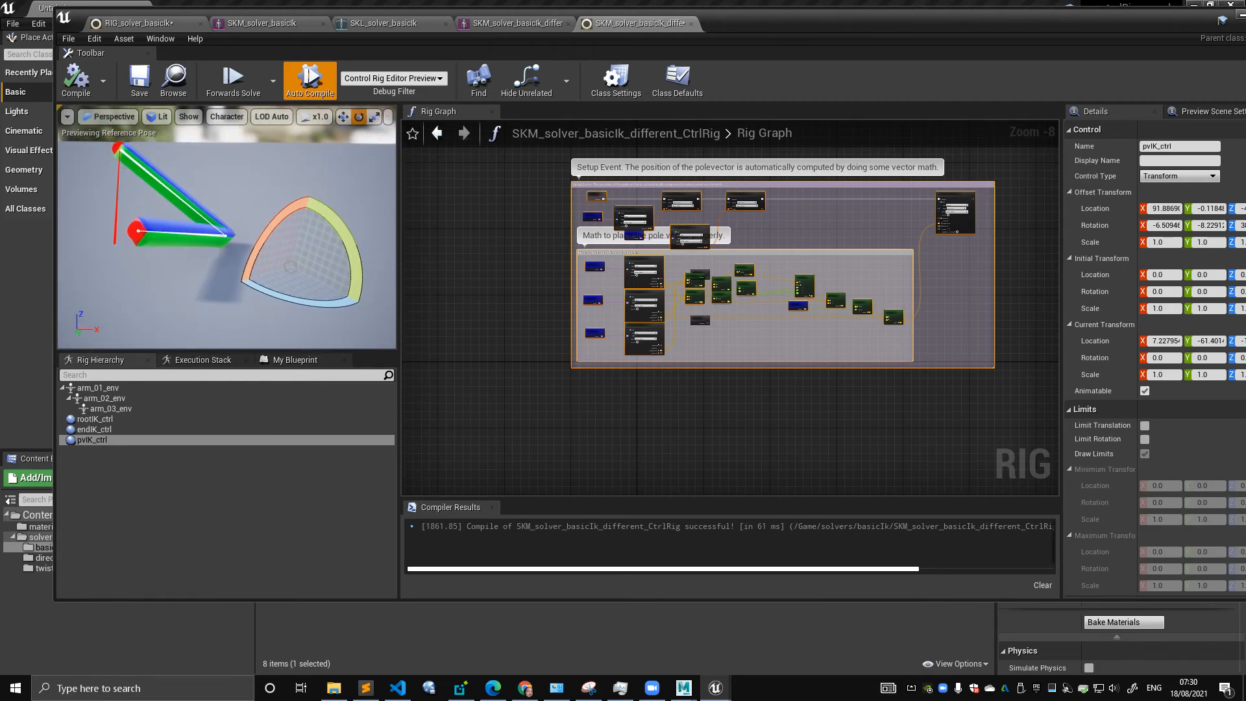
# - Switch to Maya and rotate the arm_01_env joint to about -16.4 degrees in Y to give the arm a different pose
pyautogui.moveTo(684, 688)
pyautogui.click(681, 650)
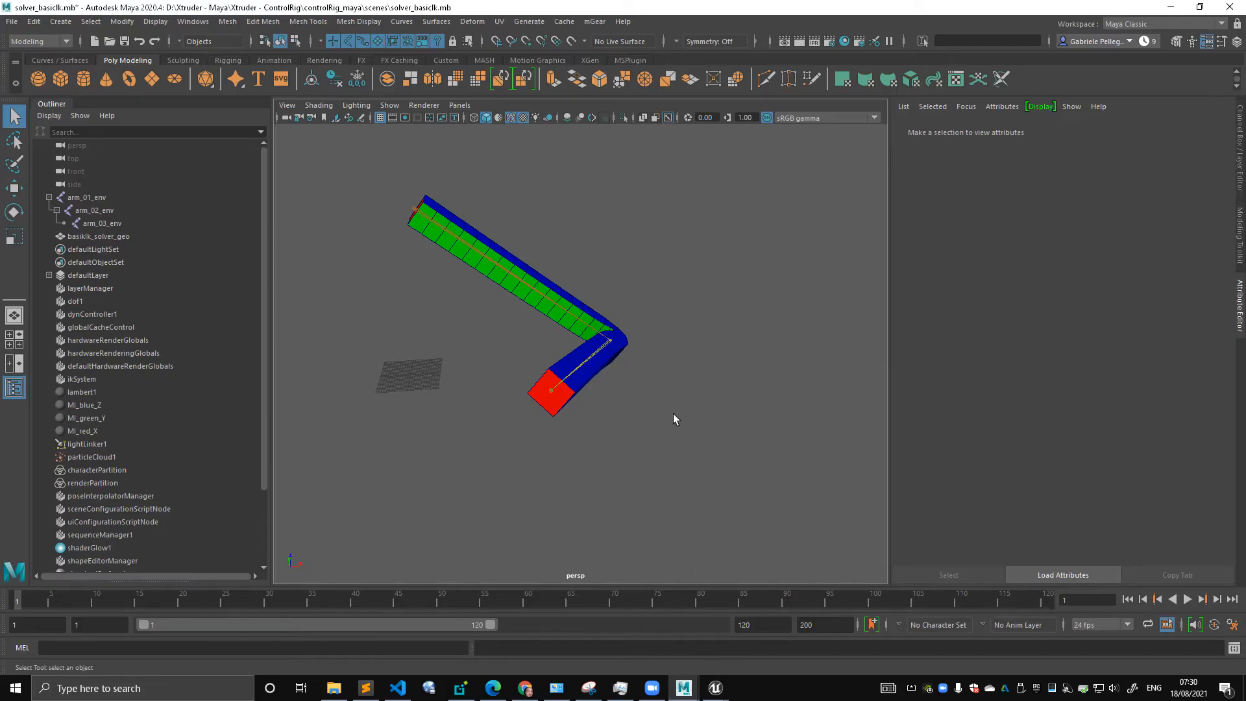
pyautogui.click(432, 227)
pyautogui.press('e')
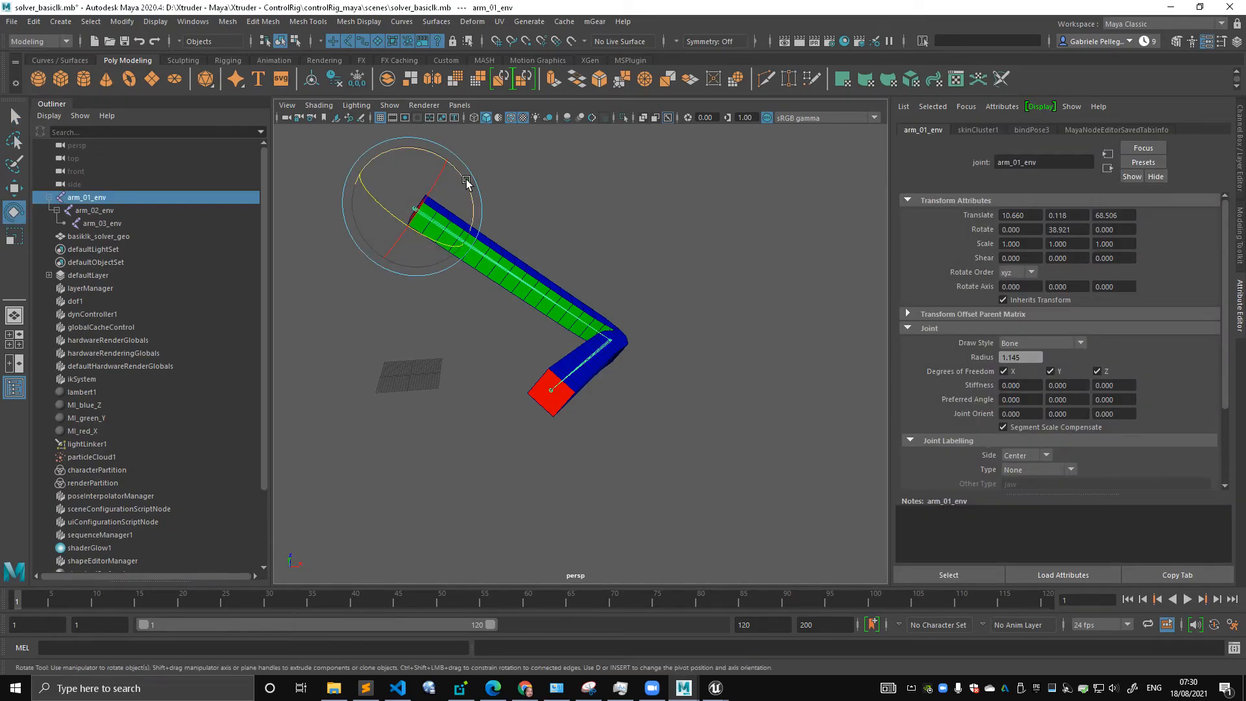
pyautogui.moveTo(465, 175); pyautogui.dragTo(415, 156)
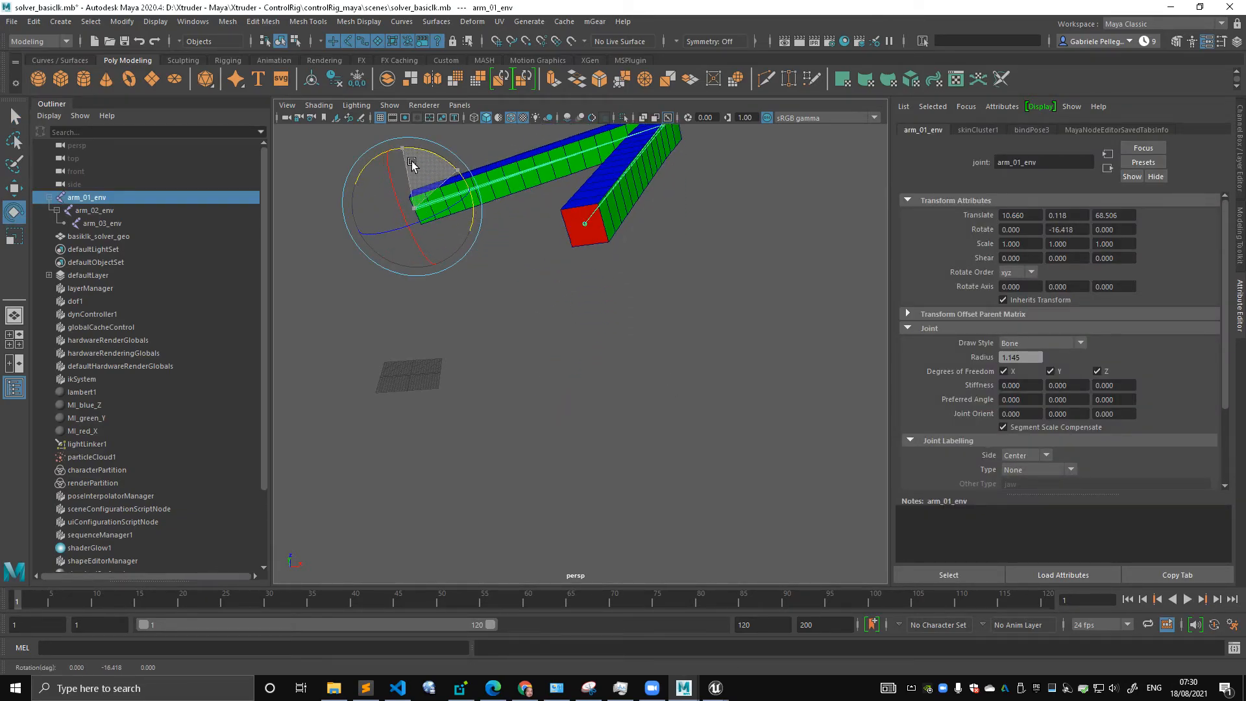
# - Delete the arm mesh's history, then bind the basikIk_solver_geo mesh to the three arm joints in the new pose
pyautogui.press('q')
pyautogui.click(503, 196)
pyautogui.press('space')
pyautogui.click(33, 21)
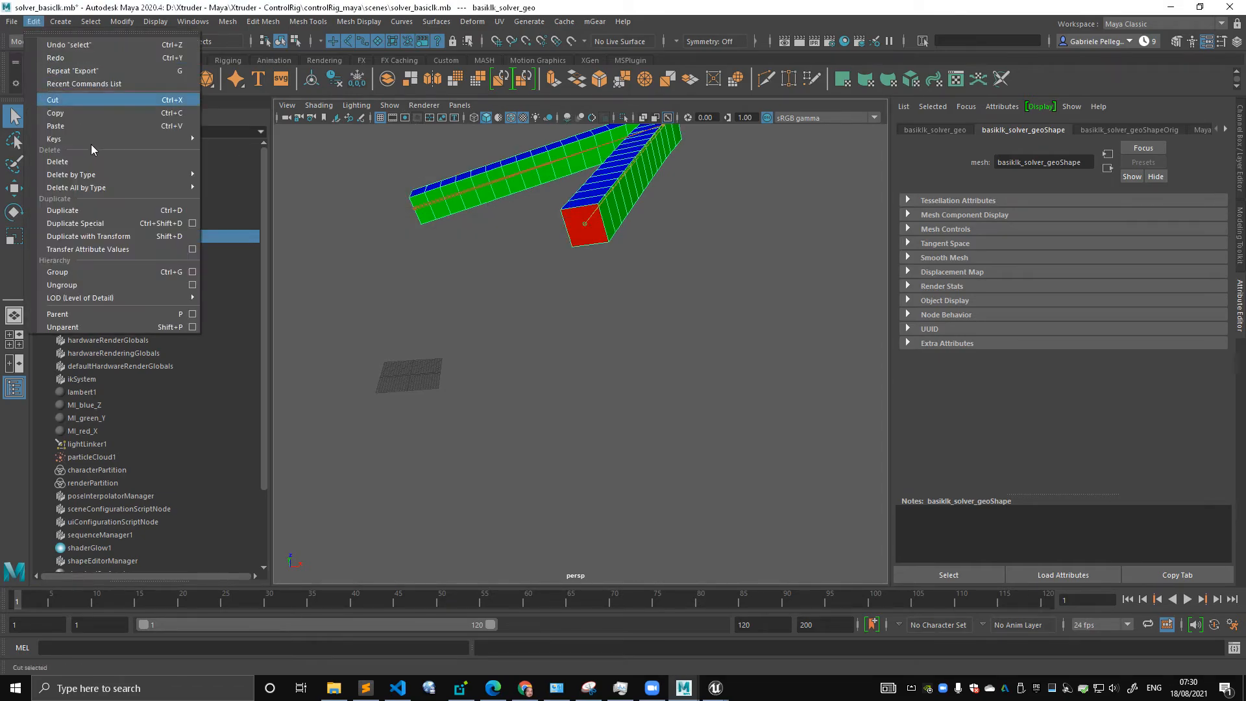
pyautogui.moveTo(158, 174)
pyautogui.click(249, 174)
pyautogui.moveTo(130, 198); pyautogui.dragTo(135, 225)
pyautogui.keyDown('ctrl'); pyautogui.click(146, 239); pyautogui.keyUp('ctrl')
pyautogui.press('space')
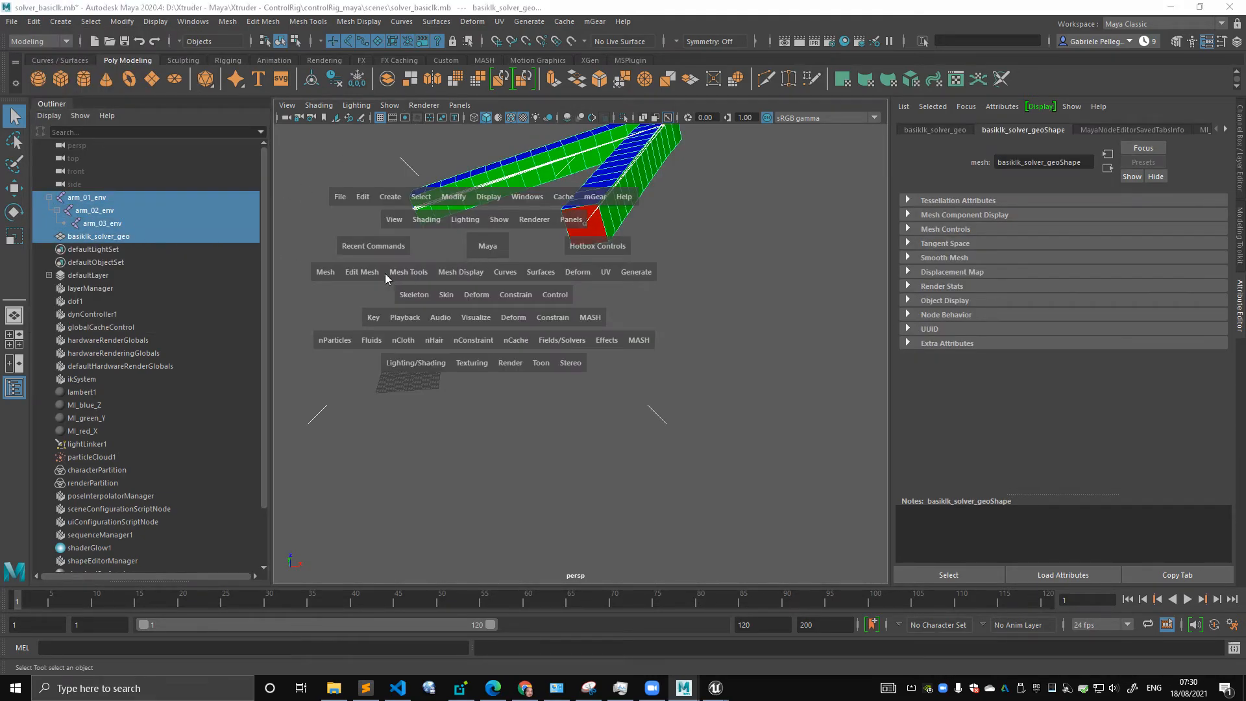
pyautogui.click(441, 294)
pyautogui.click(492, 331)
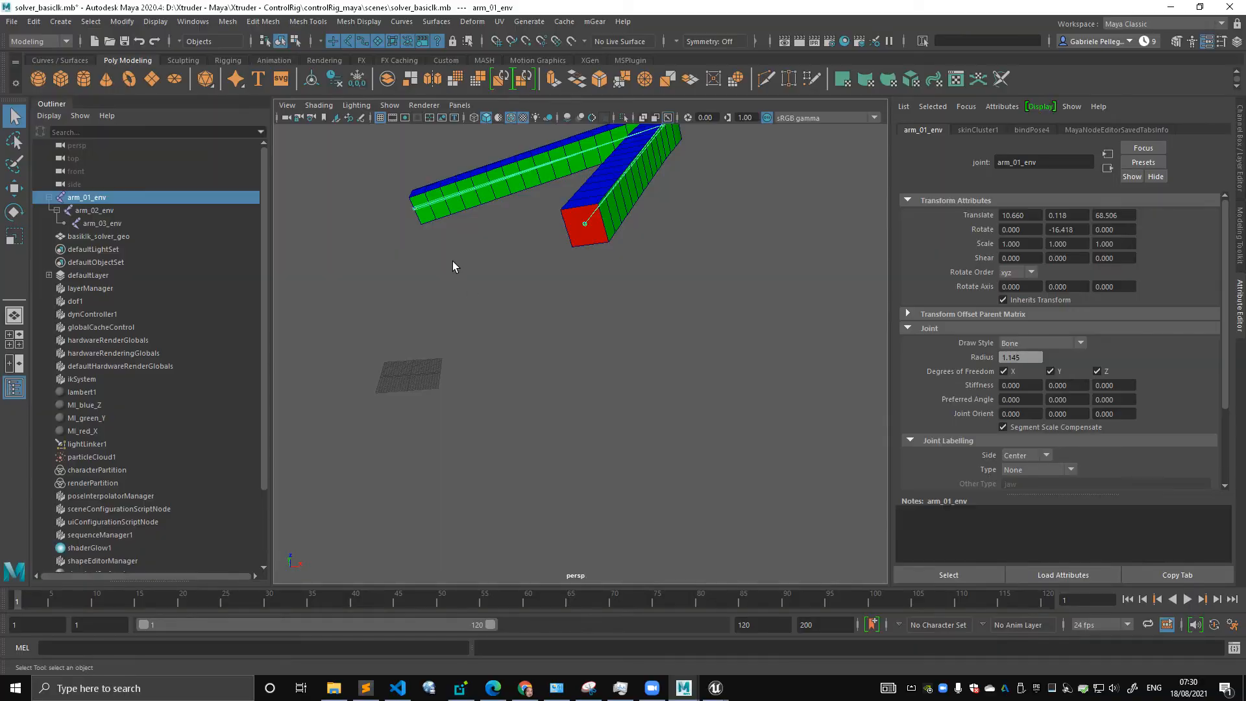
pyautogui.click(451, 258)
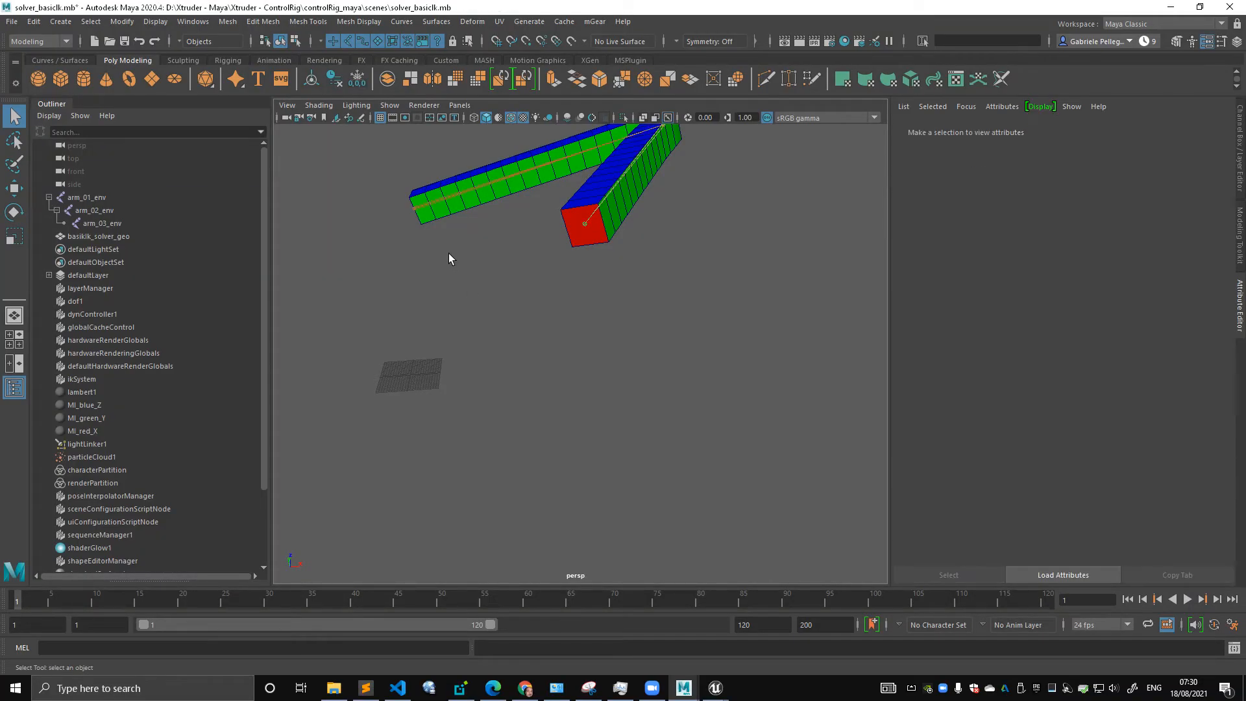
# - Export the whole scene as FBX, overwriting SKM_solver_basicIk_different.fbx
pyautogui.click(14, 24)
pyautogui.click(75, 176)
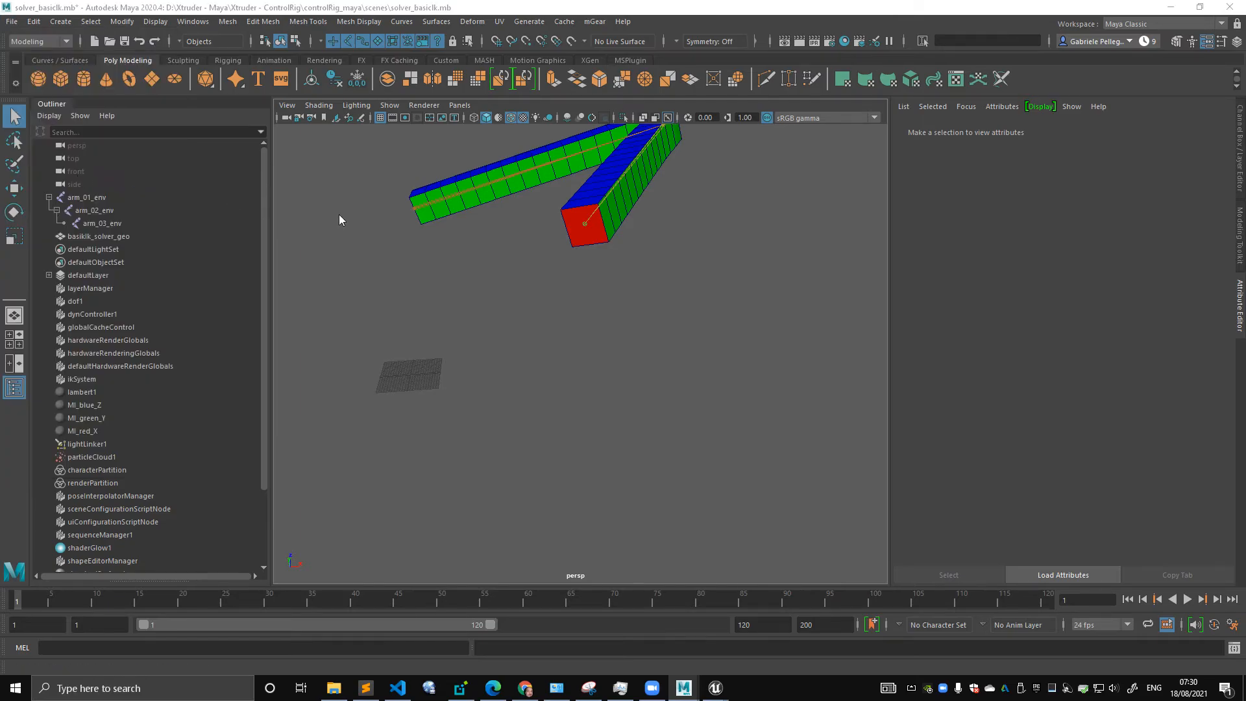
pyautogui.doubleClick(518, 207)
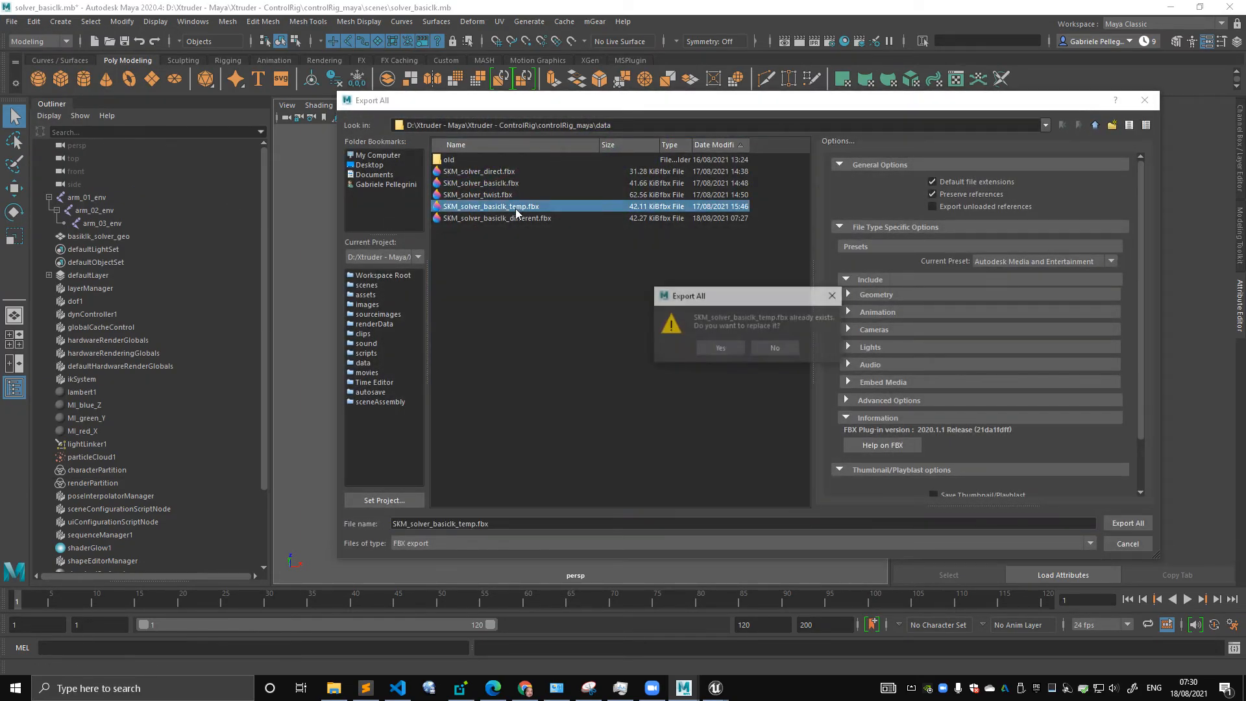
pyautogui.click(793, 344)
pyautogui.click(560, 219)
pyautogui.doubleClick(559, 218)
pyautogui.click(719, 349)
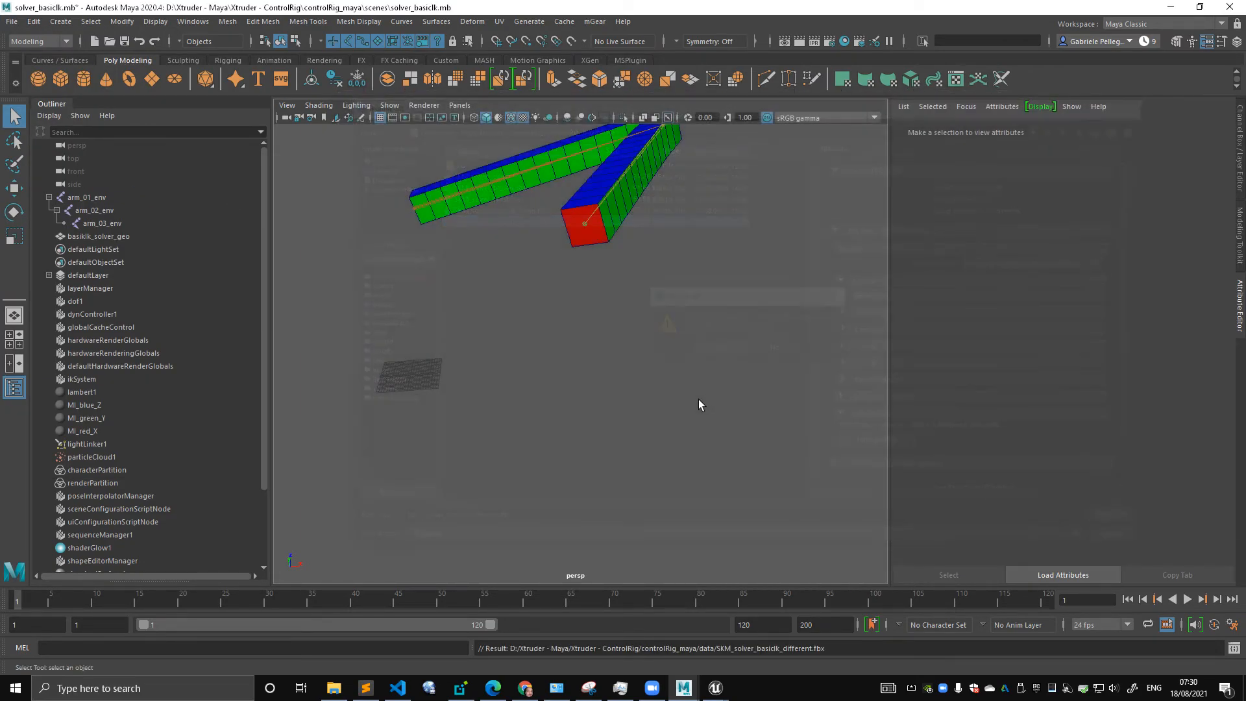
# - Switch to Unreal Engine and reimport the SKM_solver_basicIk_different skeletal mesh from its source file
pyautogui.moveTo(716, 686)
pyautogui.click(742, 637)
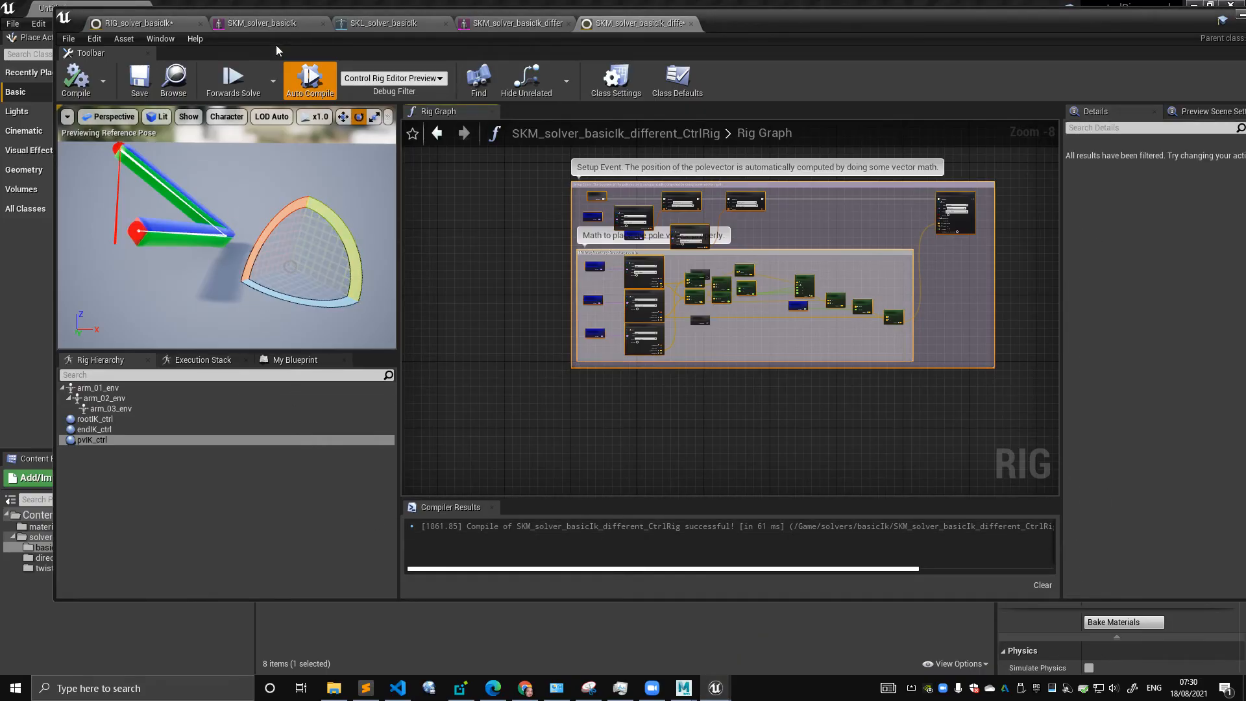
pyautogui.moveTo(774, 23); pyautogui.dragTo(1245, 312)
pyautogui.click(333, 107)
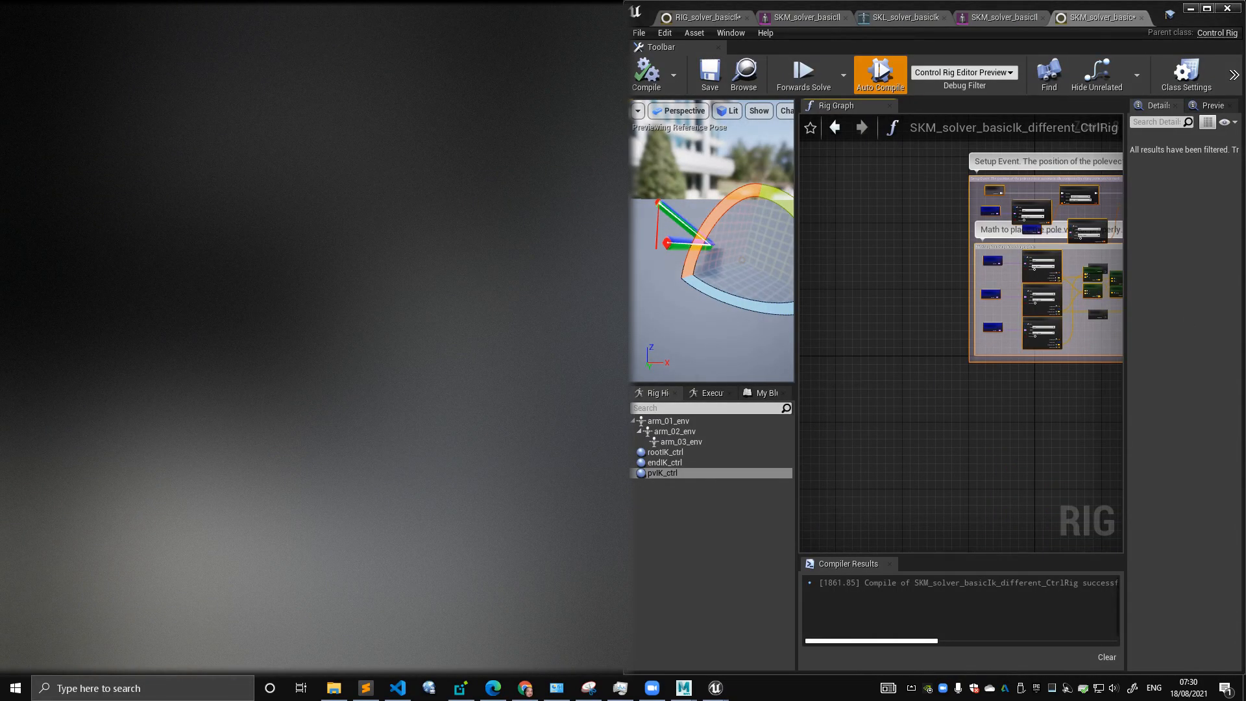
pyautogui.moveTo(330, 14); pyautogui.dragTo(442, 48)
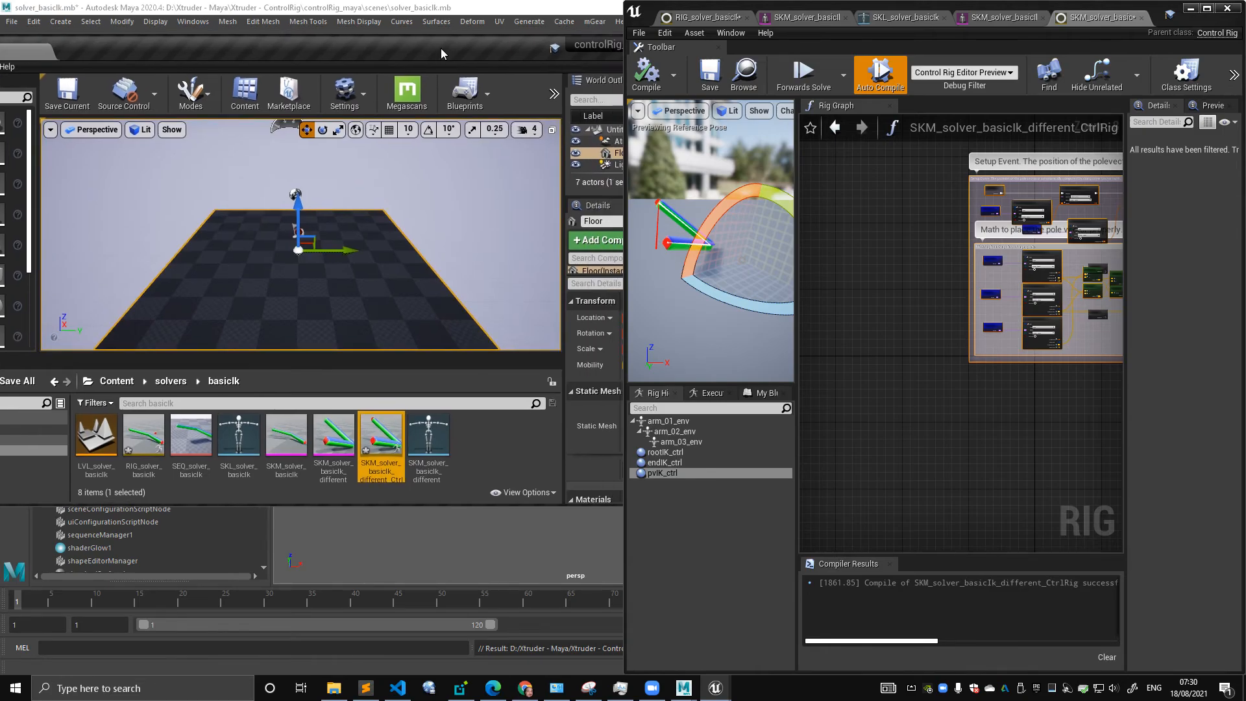
pyautogui.rightClick(343, 445)
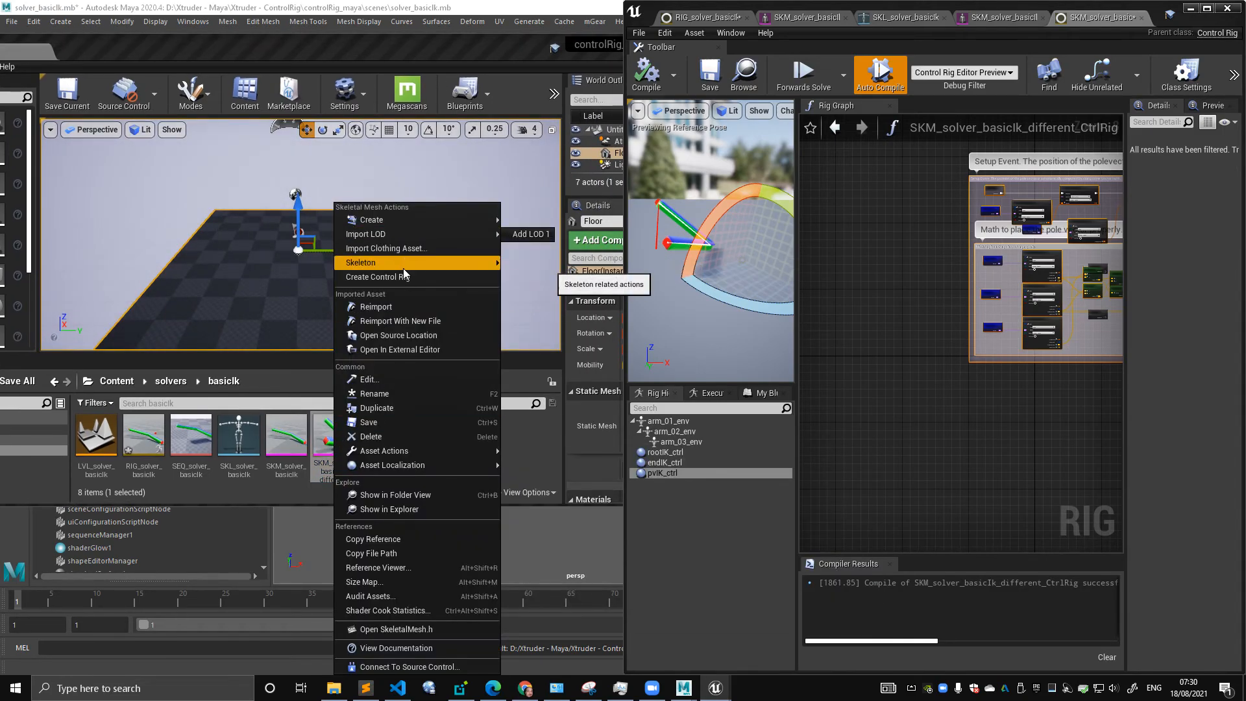
pyautogui.click(415, 311)
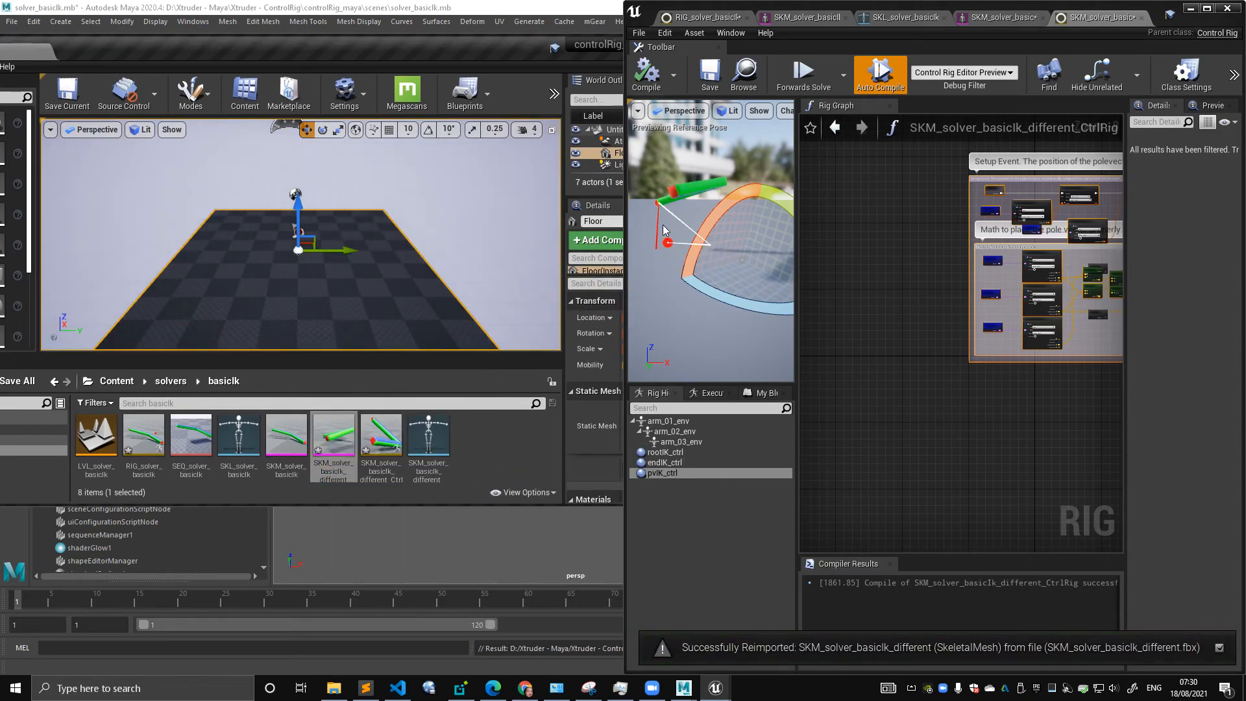
# - Refresh the rig hierarchy's bones from the SKM_solver_basicIk_different mesh and compile the rig
pyautogui.moveTo(1198, 20); pyautogui.dragTo(1193, 27)
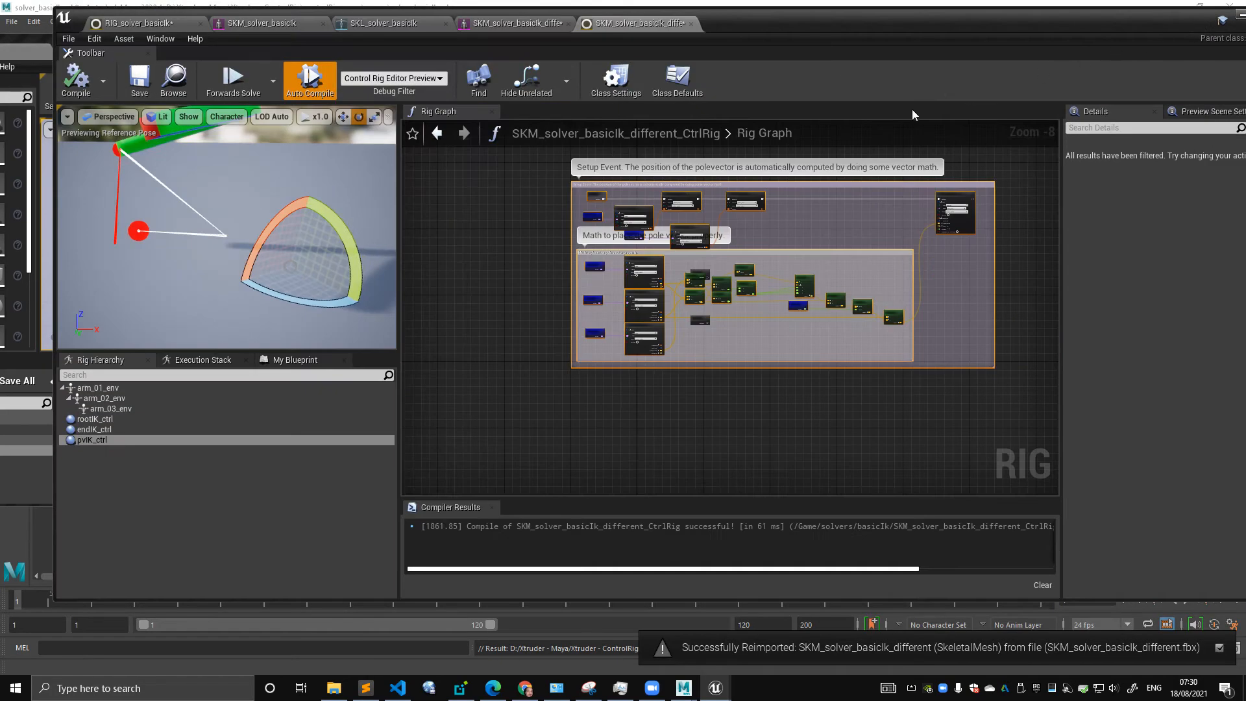
pyautogui.click(160, 395)
pyautogui.click(158, 389)
pyautogui.rightClick(158, 388)
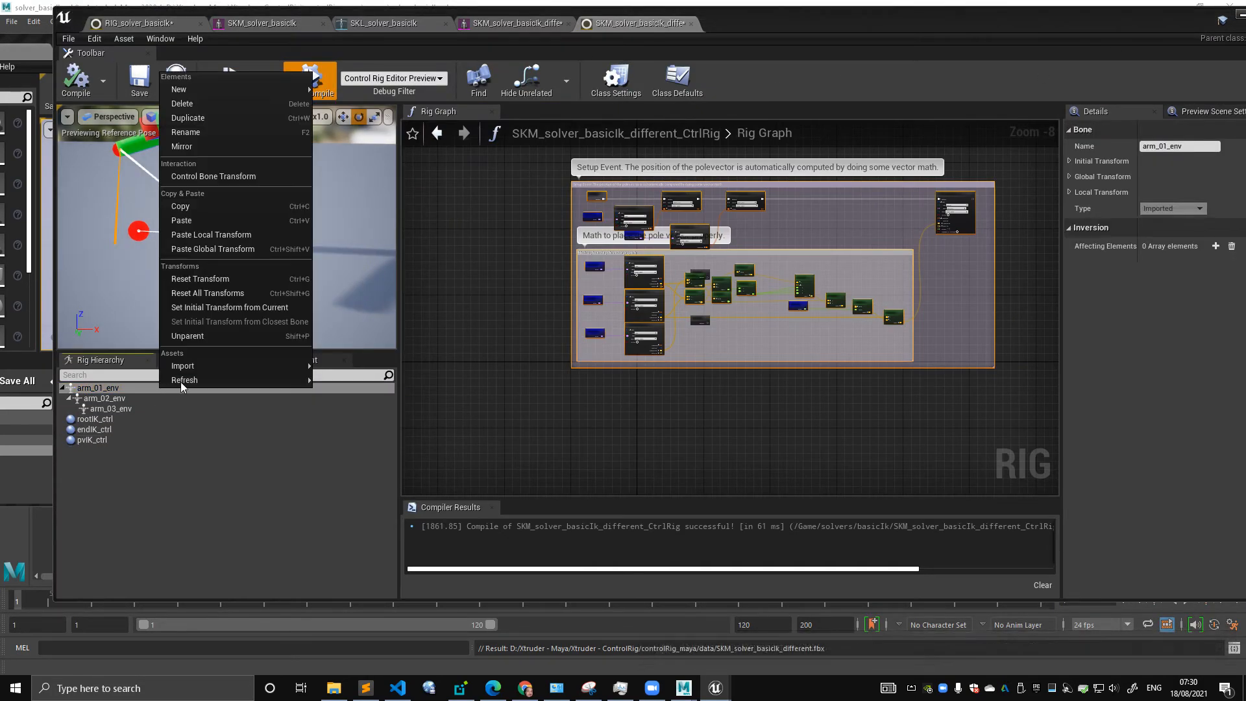
pyautogui.moveTo(233, 380)
pyautogui.click(339, 396)
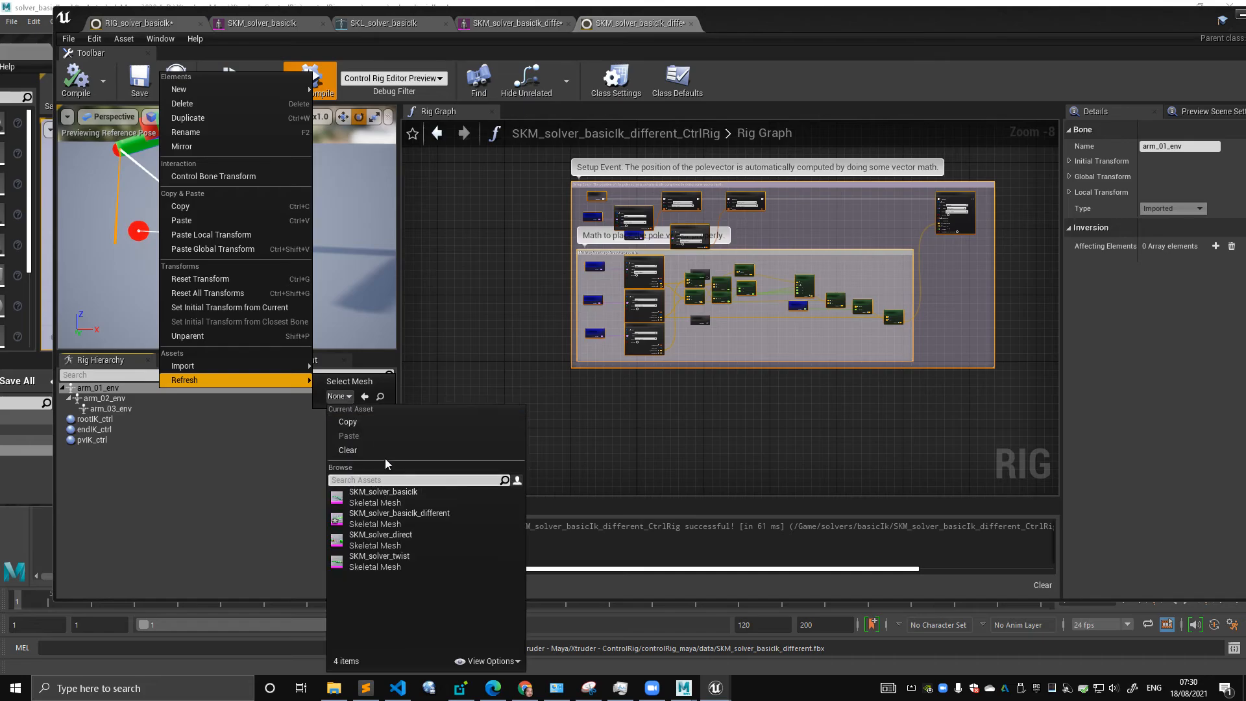
pyautogui.click(435, 517)
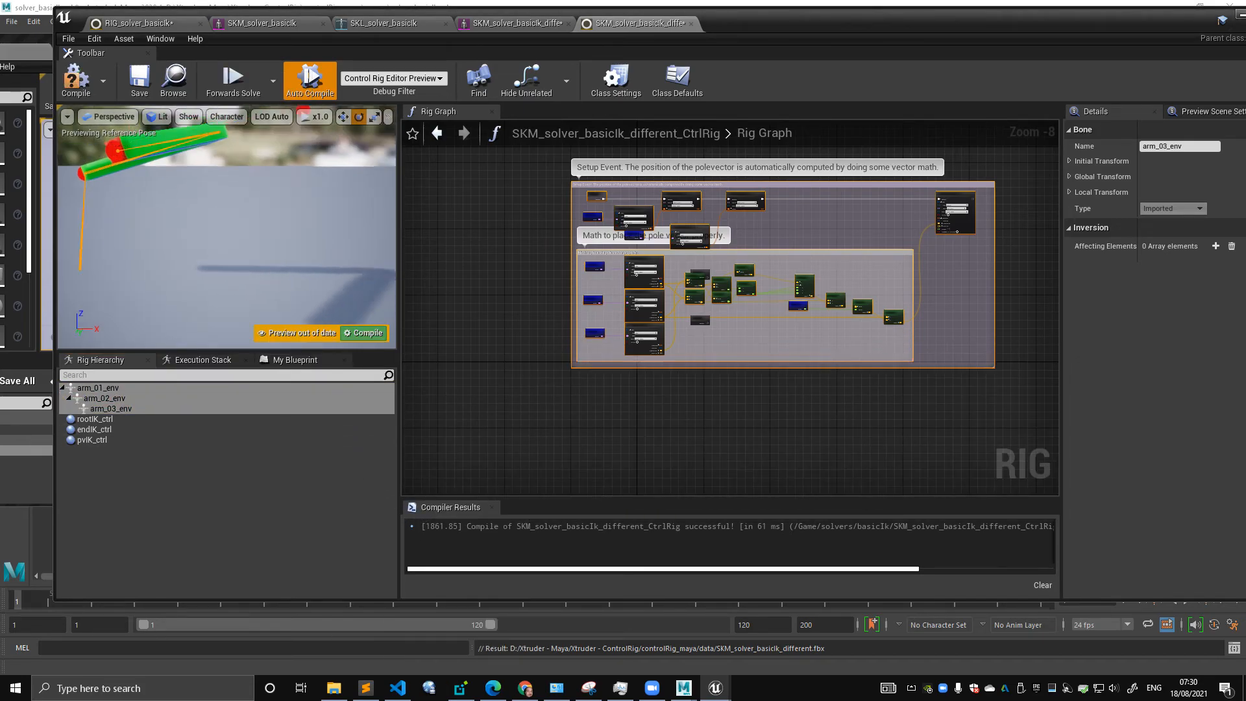
pyautogui.click(76, 78)
# - Test endIK_ctrl by moving it off the end of the arm in the preview, and recompile to snap it back
pyautogui.moveTo(491, 218); pyautogui.dragTo(483, 262, button='right')
pyautogui.scroll(2, 483, 259)
pyautogui.keyDown('alt'); pyautogui.moveTo(292, 246); pyautogui.dragTo(390, 276); pyautogui.keyUp('alt')
pyautogui.moveTo(511, 232); pyautogui.dragTo(441, 209, button='right')
pyautogui.click(453, 213)
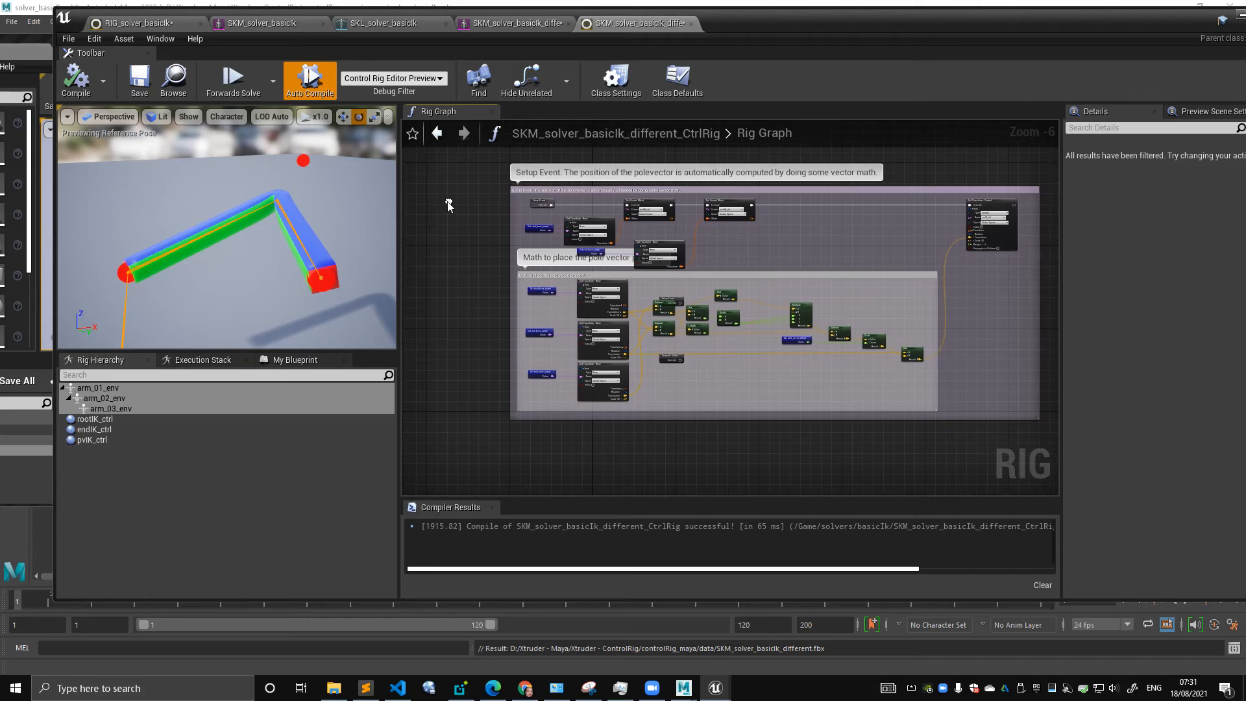
pyautogui.scroll(1, 415, 214)
pyautogui.click(331, 284)
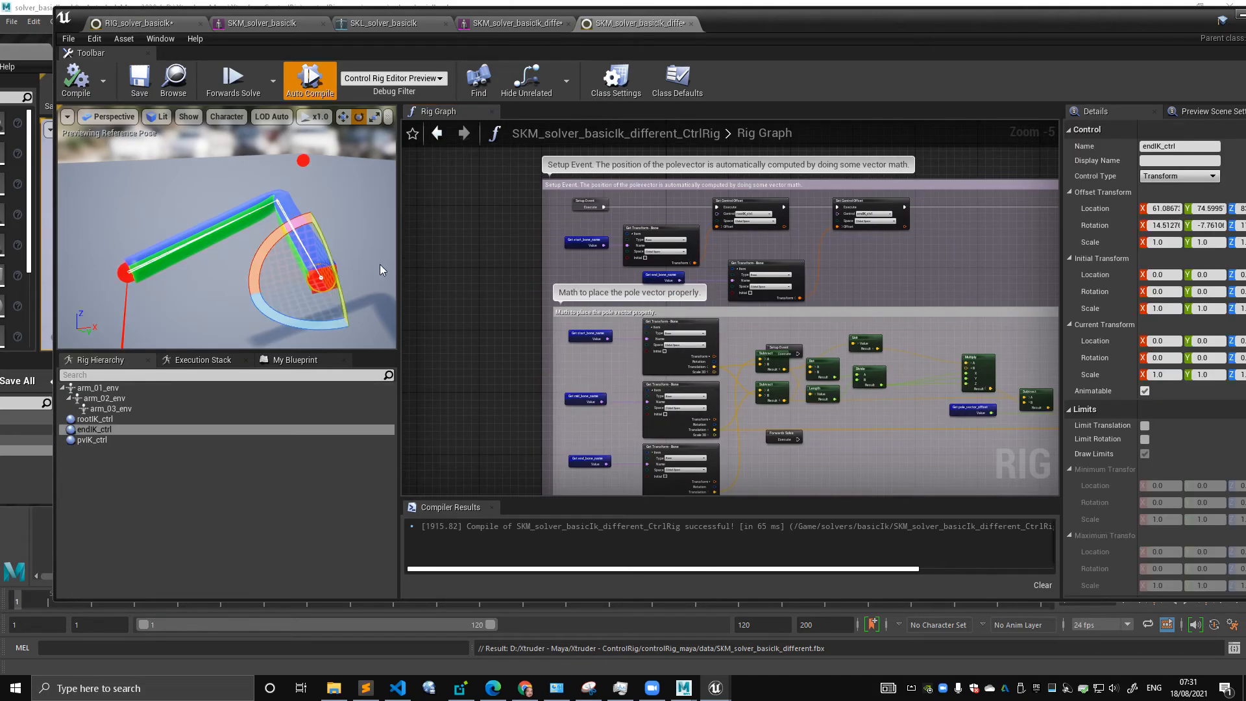
pyautogui.press('w')
pyautogui.moveTo(320, 288); pyautogui.dragTo(358, 315)
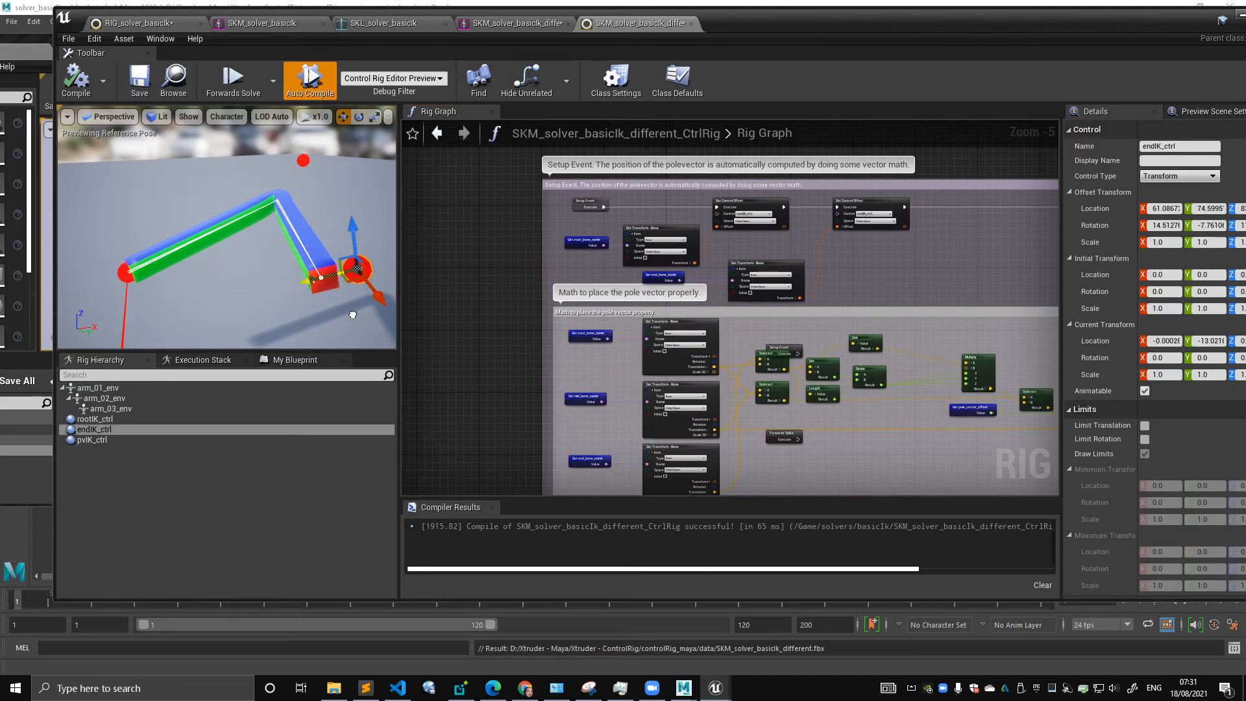
pyautogui.moveTo(305, 281); pyautogui.dragTo(311, 279)
pyautogui.click(77, 81)
pyautogui.moveTo(331, 193); pyautogui.dragTo(360, 193, button='right')
pyautogui.moveTo(357, 194)
pyautogui.keyDown('alt'); pyautogui.mouseDown()
pyautogui.moveTo(389, 196)
pyautogui.moveTo(370, 211)
pyautogui.moveTo(357, 194)
pyautogui.mouseUp(); pyautogui.keyUp('alt')
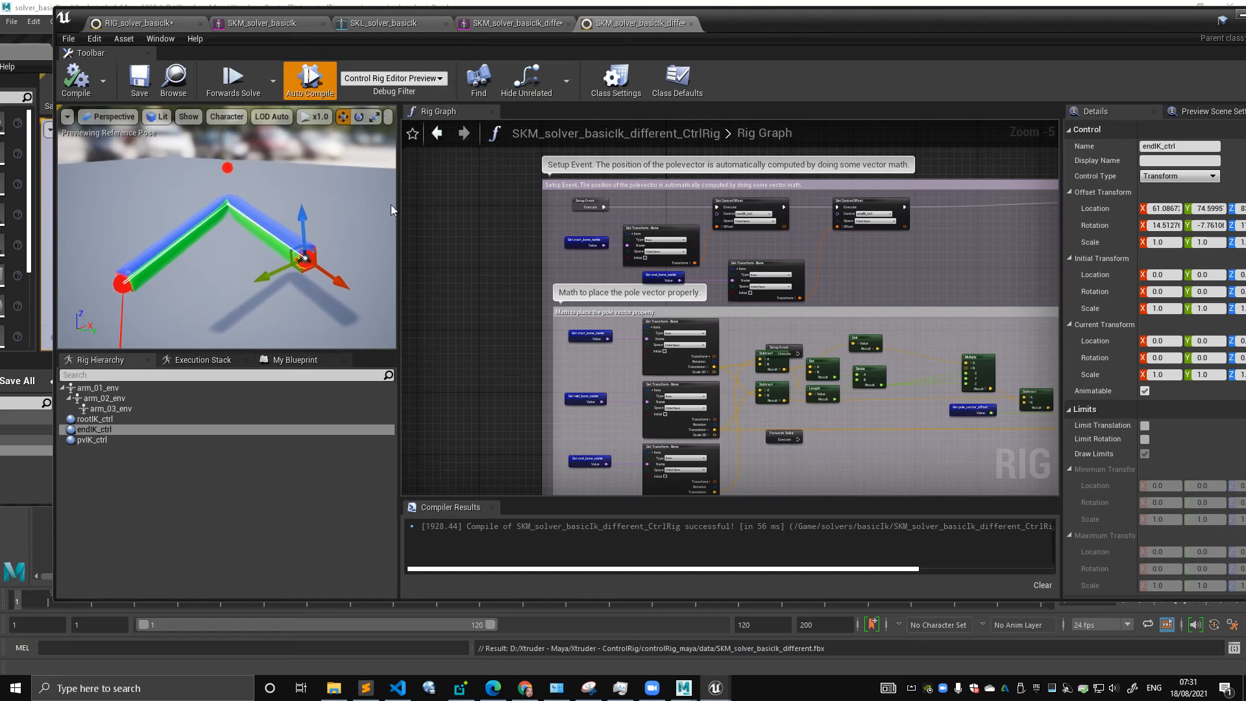
# - Examine the copied Setup Event node group and its pole vector math in the new rig's graph
pyautogui.scroll(-2, 483, 208)
pyautogui.moveTo(444, 167); pyautogui.dragTo(980, 368)
pyautogui.click(675, 411)
pyautogui.moveTo(460, 363); pyautogui.dragTo(509, 415, button='right')
pyautogui.scroll(2, 461, 297)
pyautogui.rightClick(465, 296)
pyautogui.rightClick(406, 268)
pyautogui.click(471, 246)
pyautogui.scroll(-2, 470, 244)
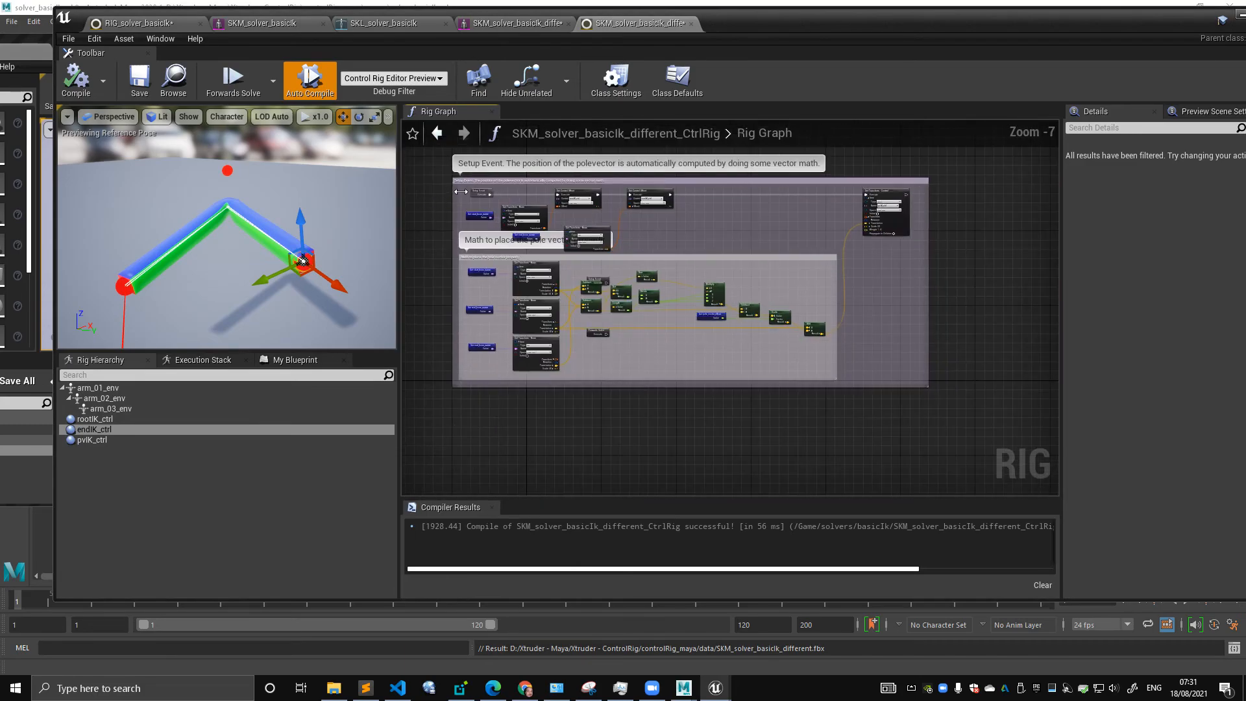
pyautogui.moveTo(431, 171); pyautogui.dragTo(1028, 418)
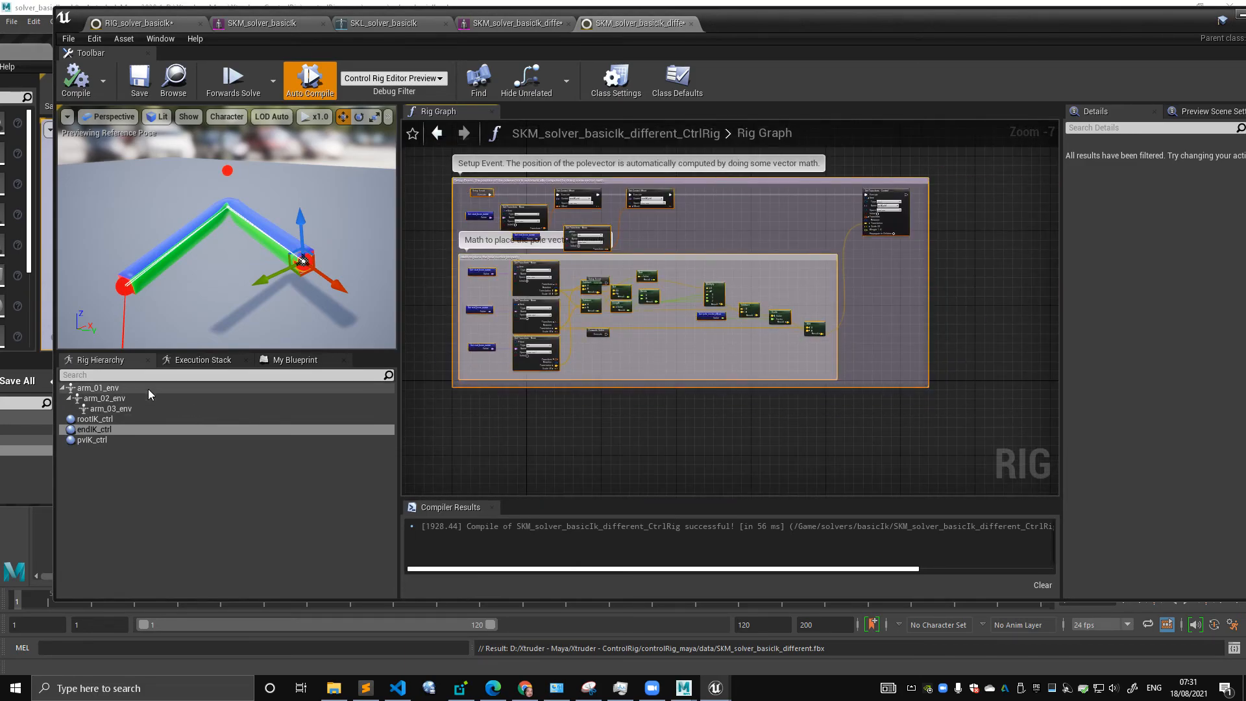
pyautogui.scroll(-1, 645, 413)
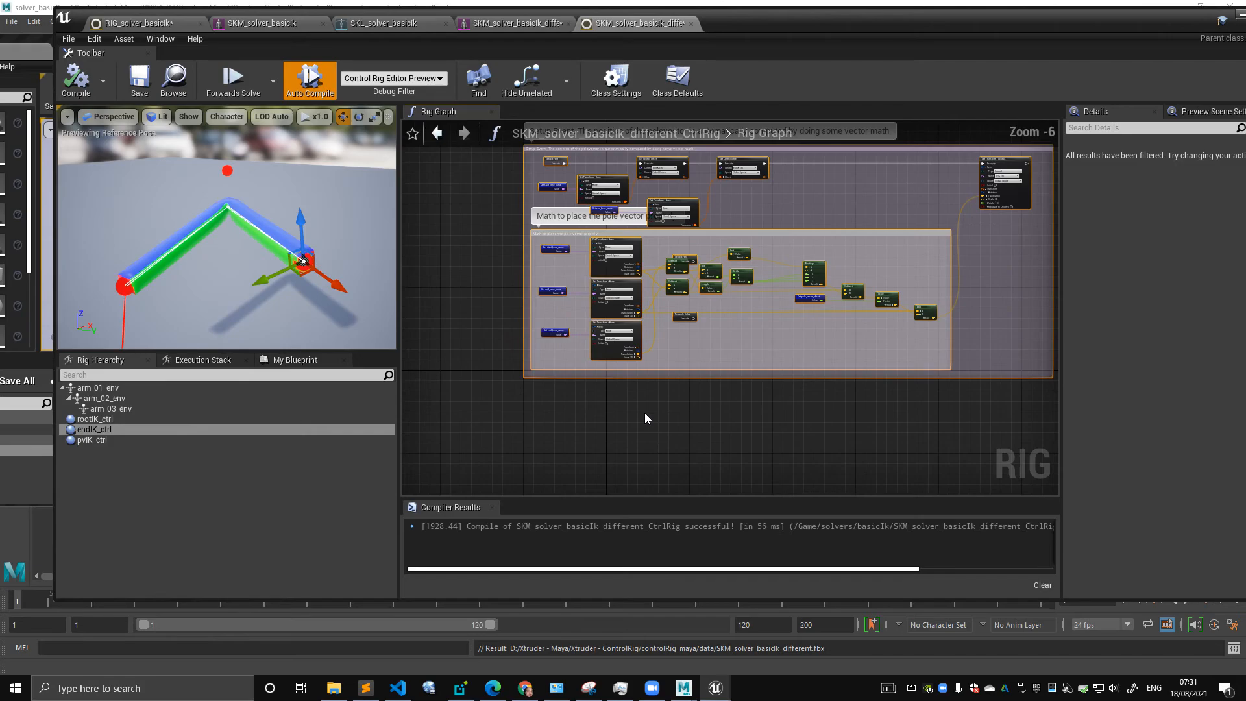
# - Copy the Forward Solve group and its hierarchy drawing node from RIG_solver_basicIk into the new rig, below the Setup Event group
pyautogui.click(192, 24)
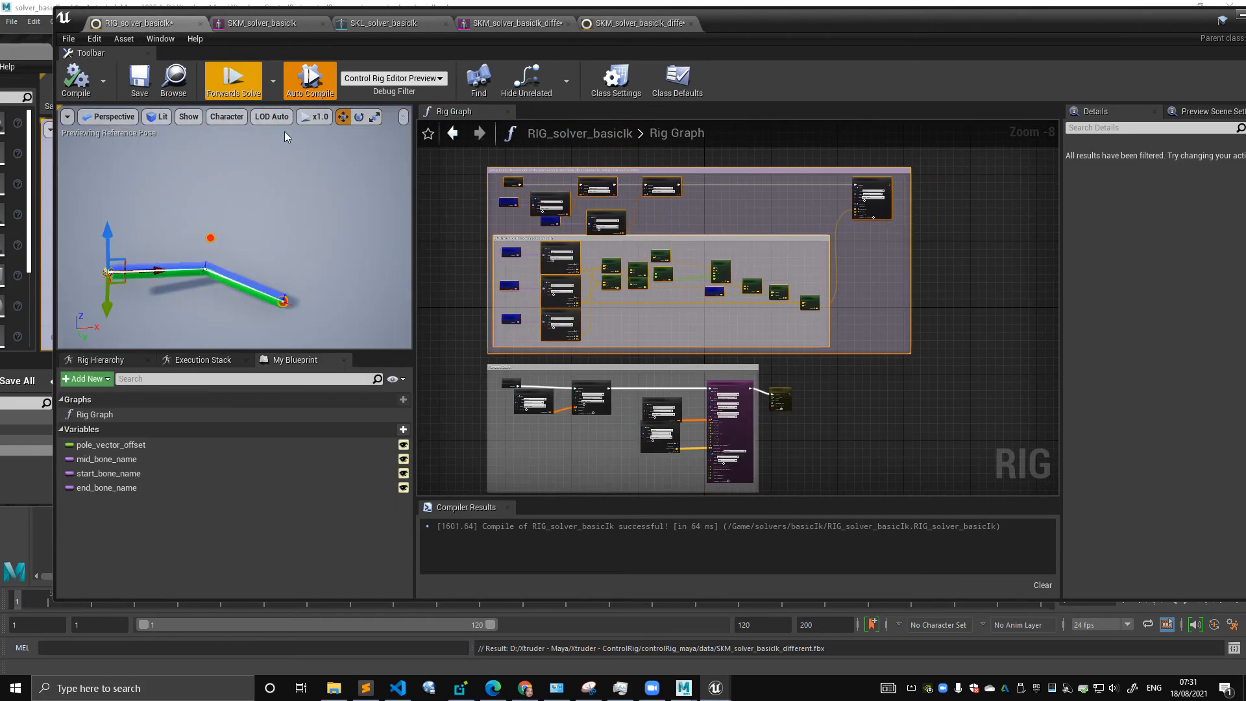
pyautogui.moveTo(802, 356)
pyautogui.mouseDown()
pyautogui.moveTo(471, 492)
pyautogui.moveTo(470, 442)
pyautogui.mouseUp()
pyautogui.click(640, 22)
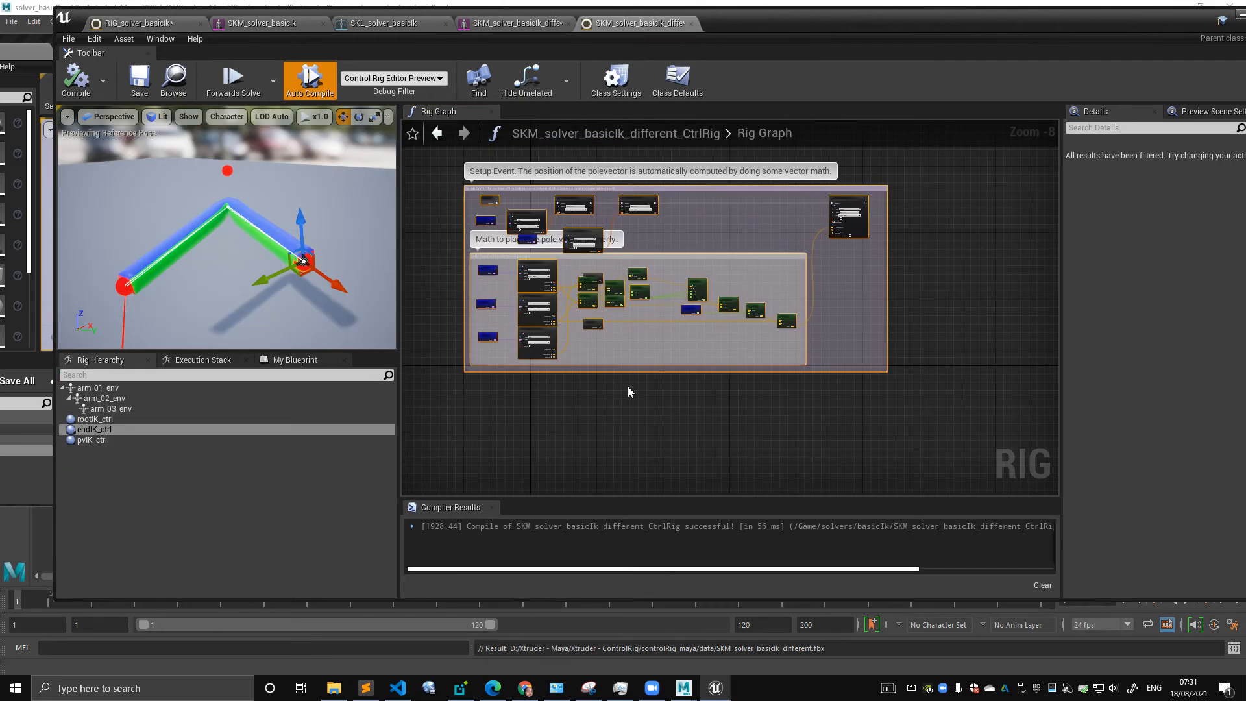
pyautogui.moveTo(628, 388); pyautogui.dragTo(629, 264, button='right')
pyautogui.hotkey('ctrl', 'v')
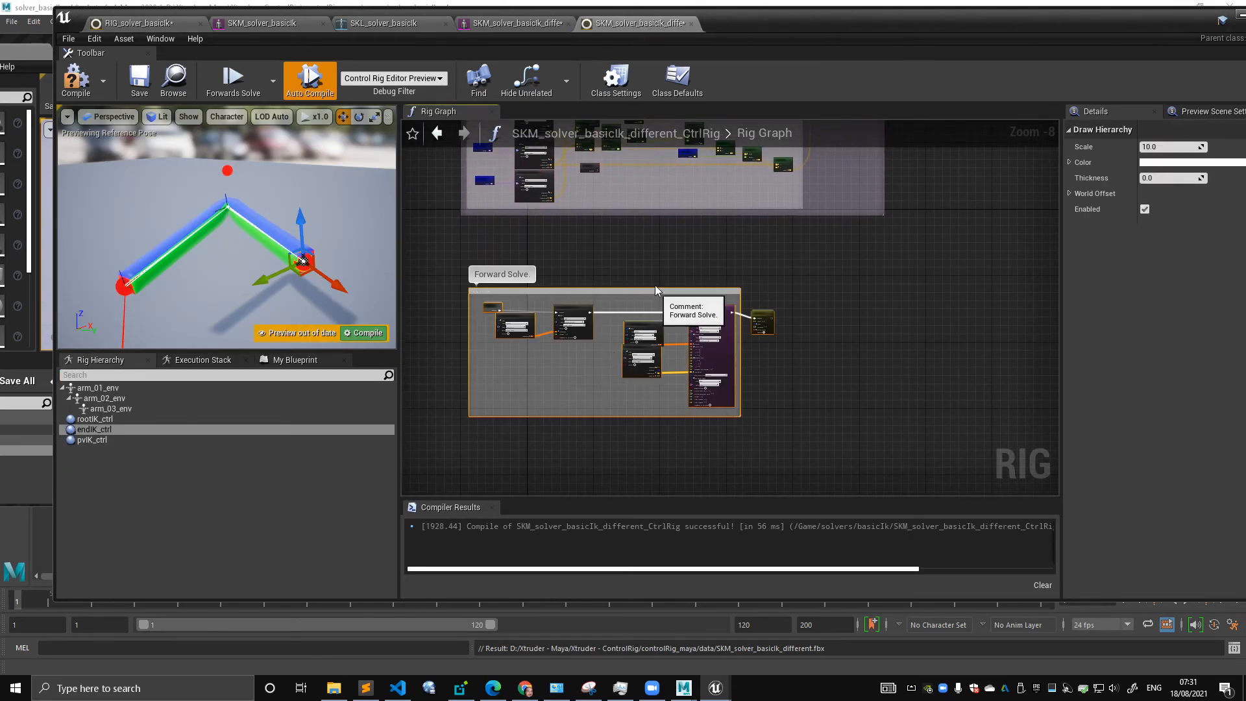
pyautogui.moveTo(656, 290); pyautogui.dragTo(644, 251)
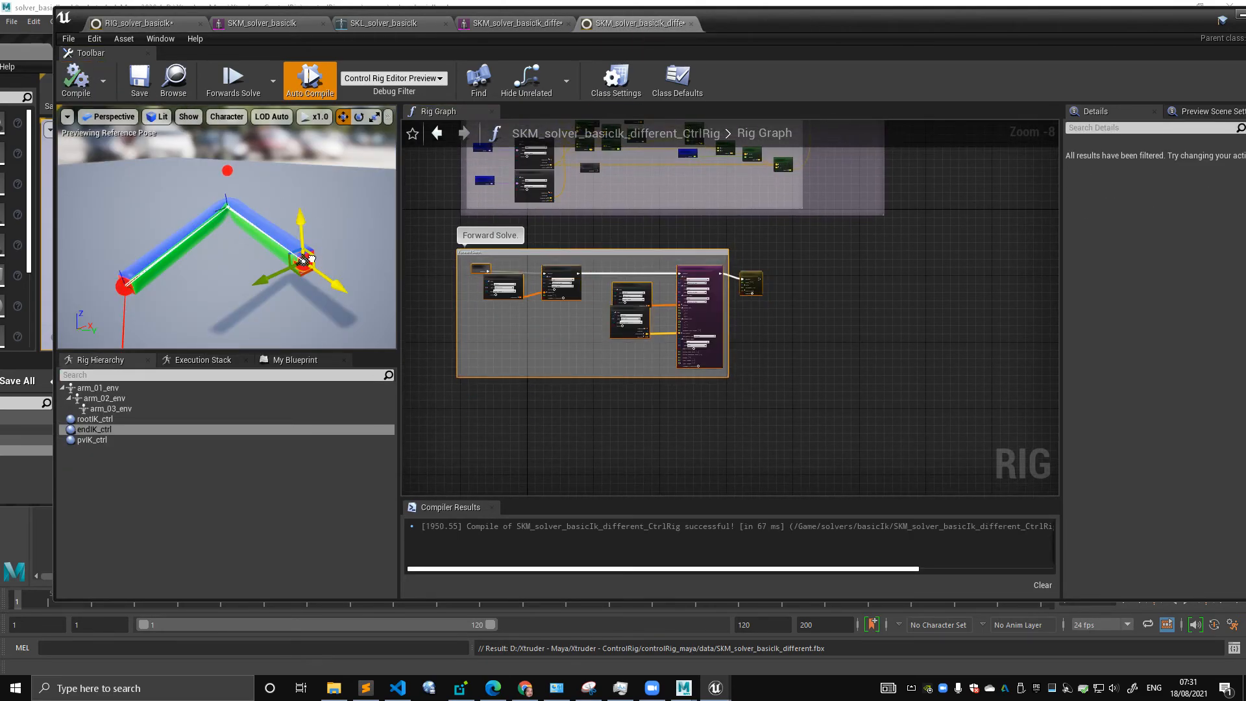
# - Inspect the bone and control names used by the nodes in the pasted Forward Solve group
pyautogui.scroll(1, 617, 230)
pyautogui.scroll(3, 649, 235)
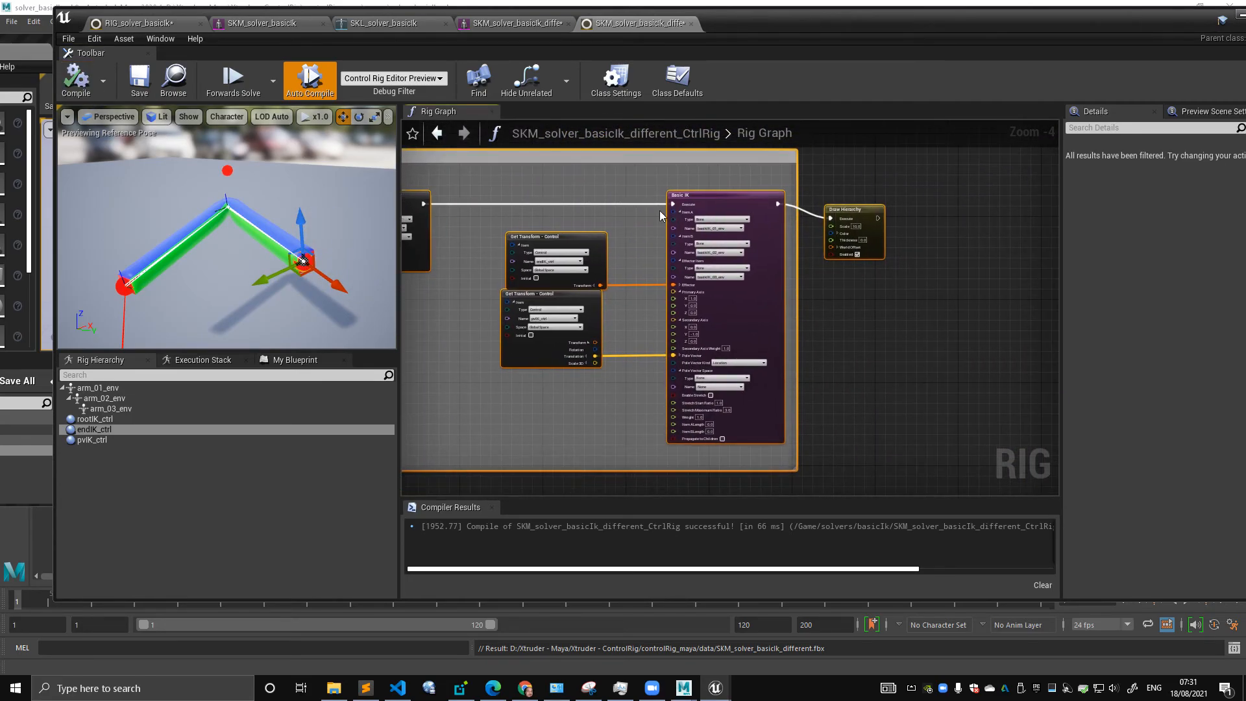
pyautogui.moveTo(605, 218); pyautogui.dragTo(860, 255, button='right')
pyautogui.scroll(1, 628, 206)
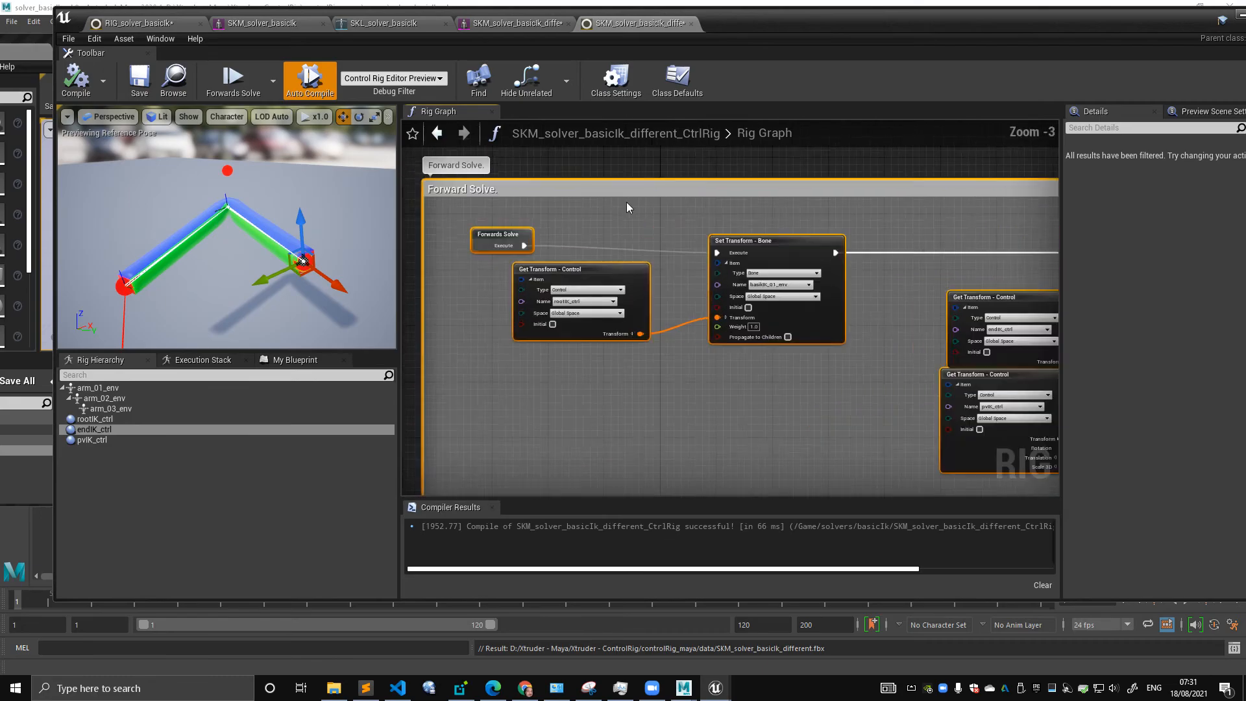
pyautogui.scroll(1, 629, 201)
pyautogui.moveTo(494, 235); pyautogui.dragTo(471, 227)
pyautogui.click(520, 230)
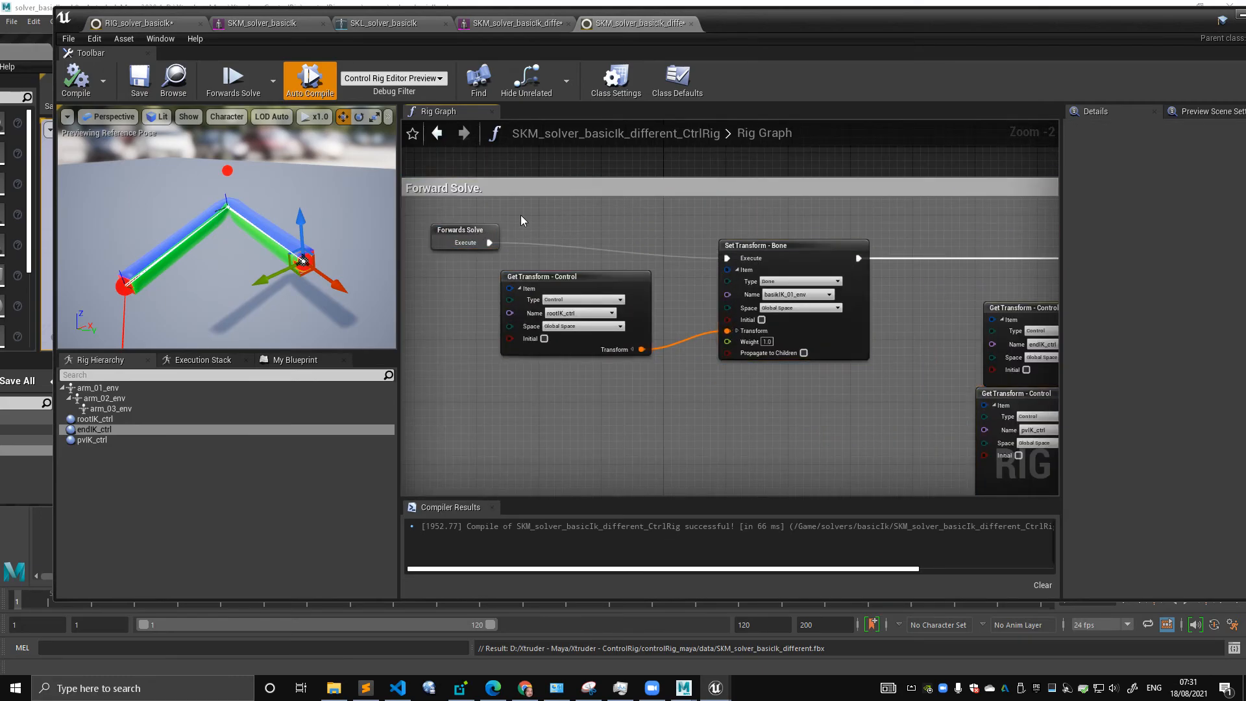
# - Check pvIK_ctrl in the preview and delete the unconnected Setup Event node from the pole vector math group
pyautogui.click(229, 172)
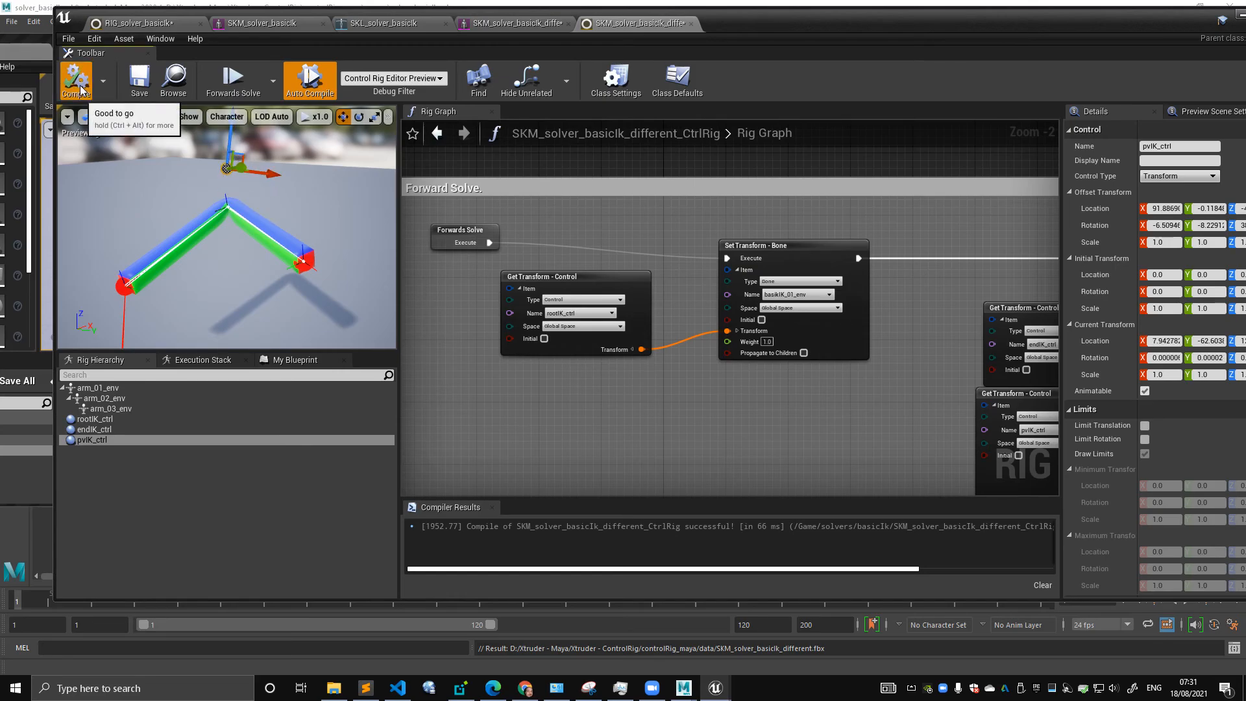
pyautogui.scroll(-4, 602, 270)
pyautogui.moveTo(620, 340); pyautogui.dragTo(579, 455, button='right')
pyautogui.scroll(2, 656, 279)
pyautogui.moveTo(668, 421); pyautogui.dragTo(660, 230, button='right')
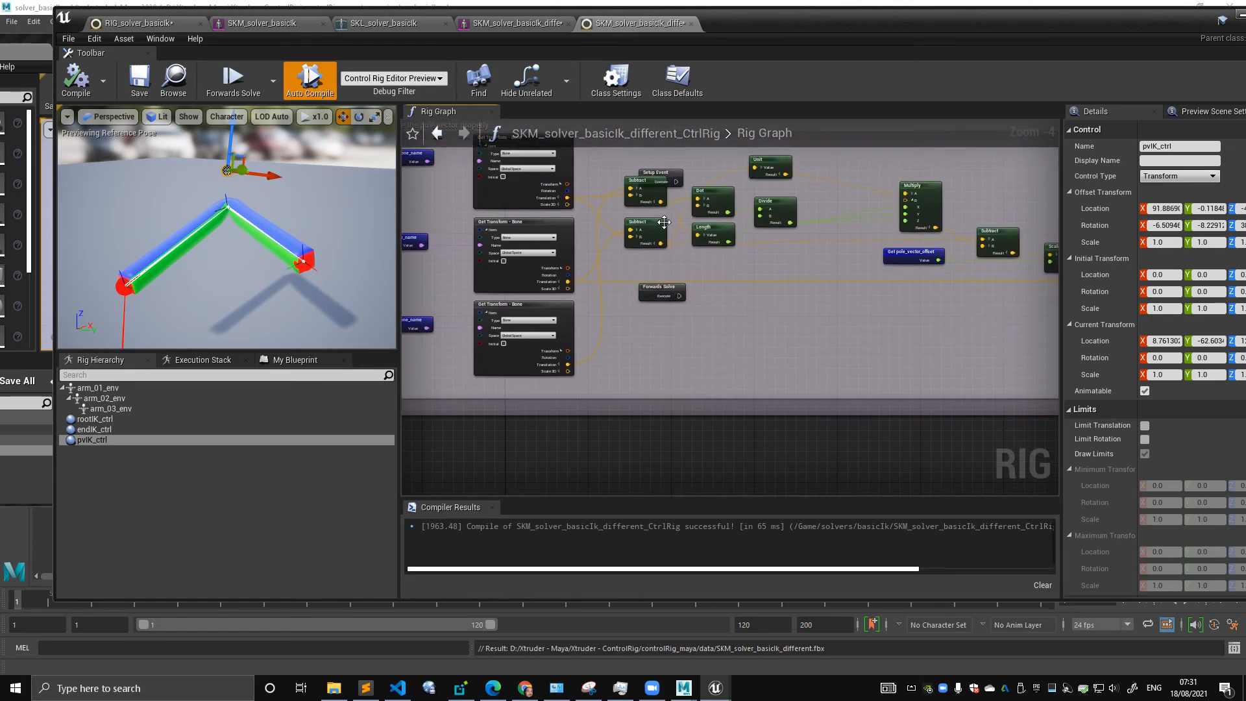
pyautogui.moveTo(673, 175); pyautogui.dragTo(411, 286)
pyautogui.moveTo(415, 284); pyautogui.dragTo(698, 294, button='right')
pyautogui.moveTo(697, 292); pyautogui.dragTo(640, 292)
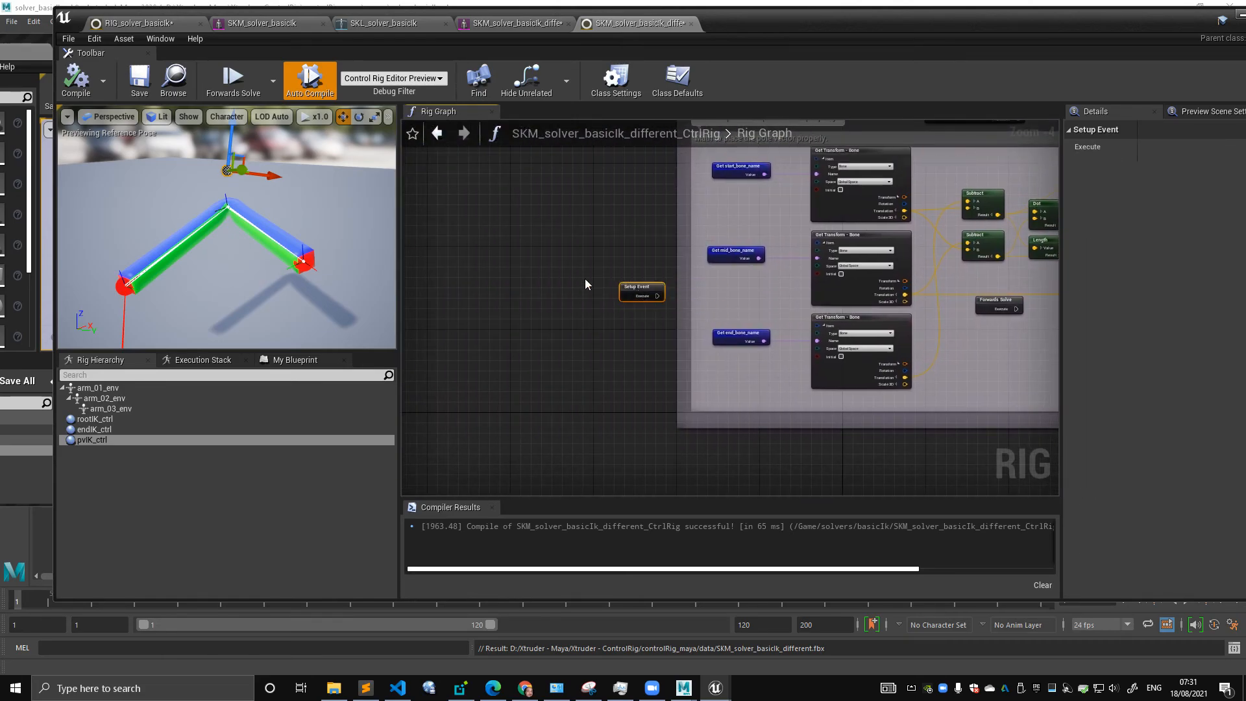
pyautogui.press('Delete')
# - Try a new Forwards Solve event wired into Set Transform - Bone, testing it by compiling and moving endIK_ctrl
pyautogui.moveTo(607, 178); pyautogui.dragTo(520, 430, button='right')
pyautogui.moveTo(563, 369); pyautogui.dragTo(554, 123, button='right')
pyautogui.scroll(2, 611, 221)
pyautogui.click(546, 307)
pyautogui.rightClick(584, 225)
pyautogui.write('for')
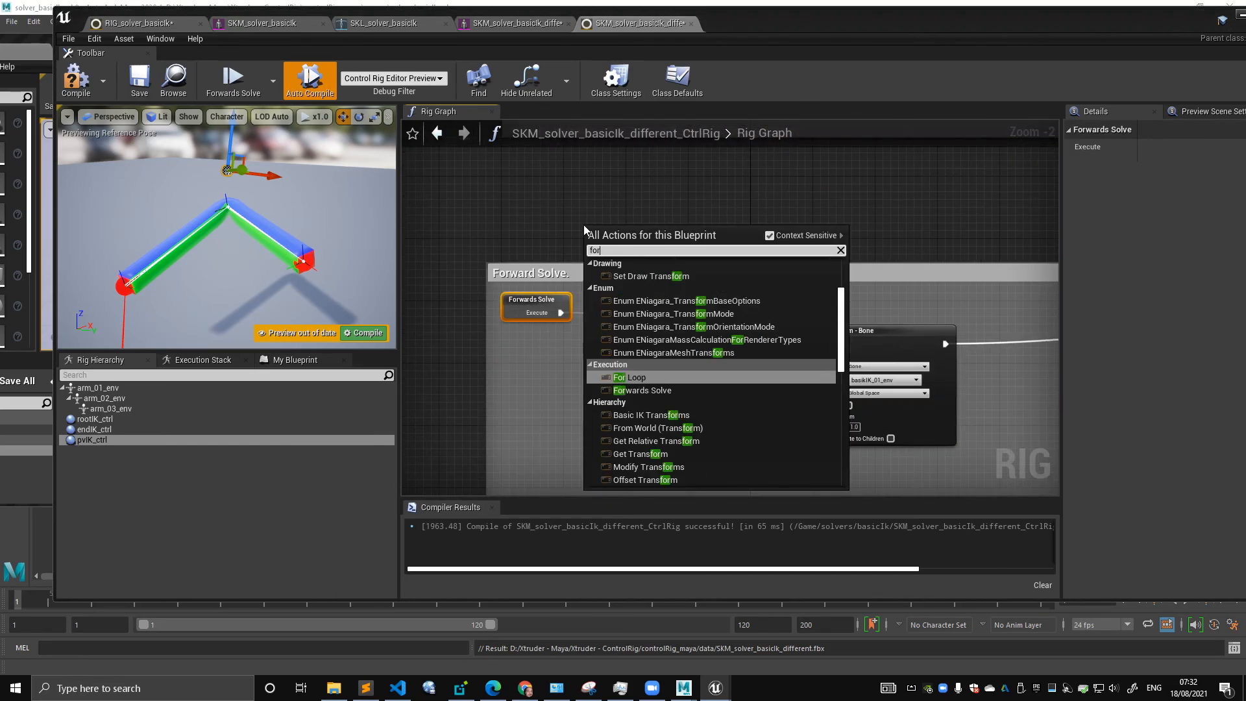
pyautogui.press('Down')
pyautogui.press('Return')
pyautogui.moveTo(661, 249); pyautogui.dragTo(815, 344)
pyautogui.click(76, 77)
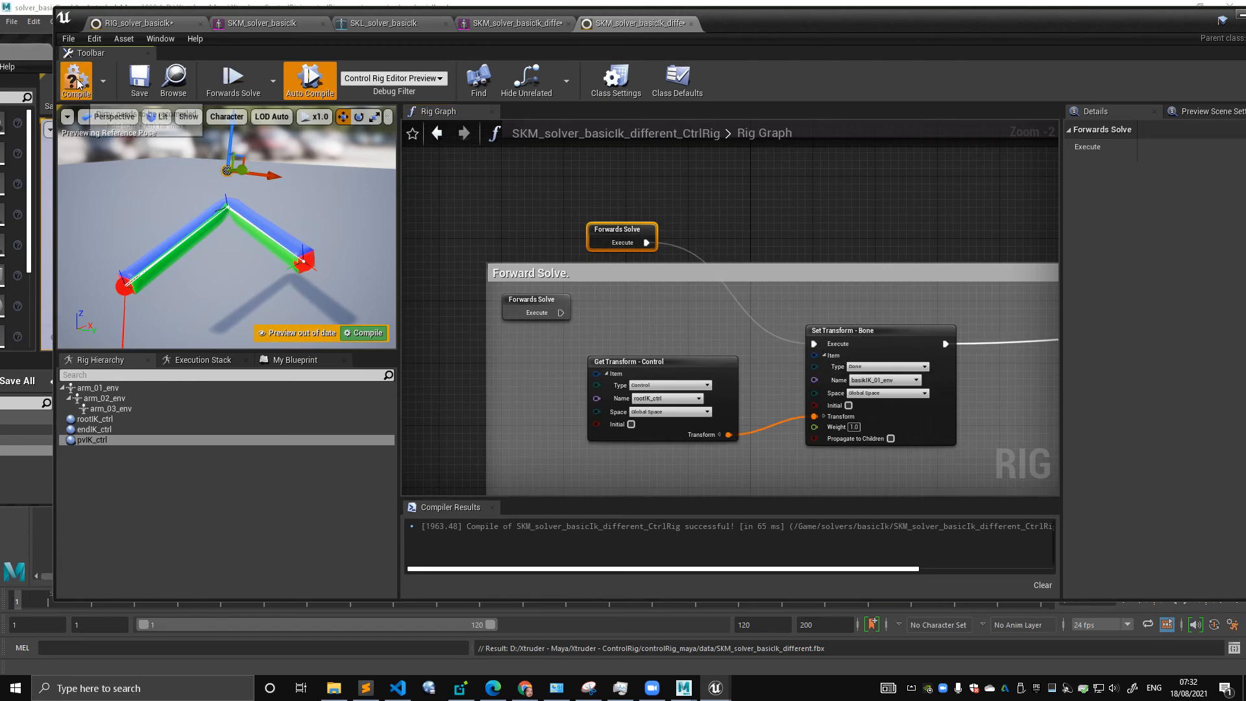
pyautogui.click(314, 272)
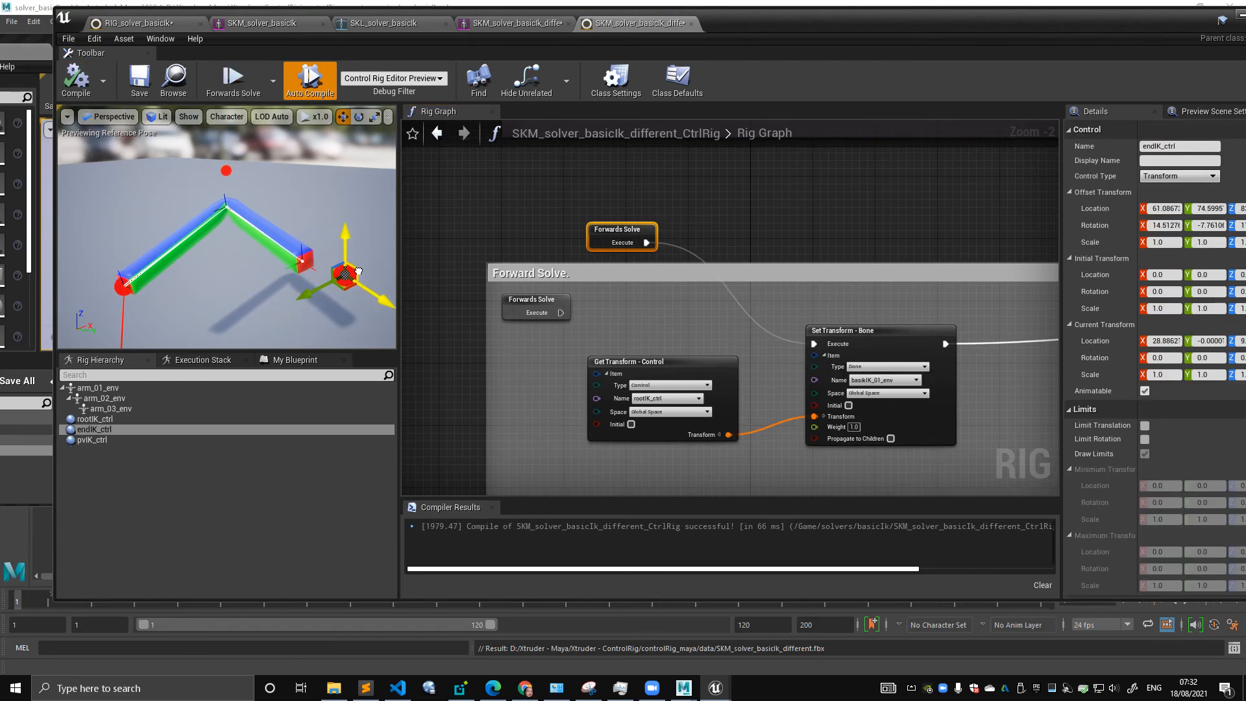
pyautogui.click(77, 81)
pyautogui.moveTo(745, 266); pyautogui.dragTo(473, 180, button='right')
pyautogui.scroll(-2, 473, 180)
pyautogui.moveTo(789, 316); pyautogui.dragTo(638, 268, button='right')
pyautogui.scroll(2, 638, 268)
pyautogui.moveTo(570, 291); pyautogui.dragTo(578, 299)
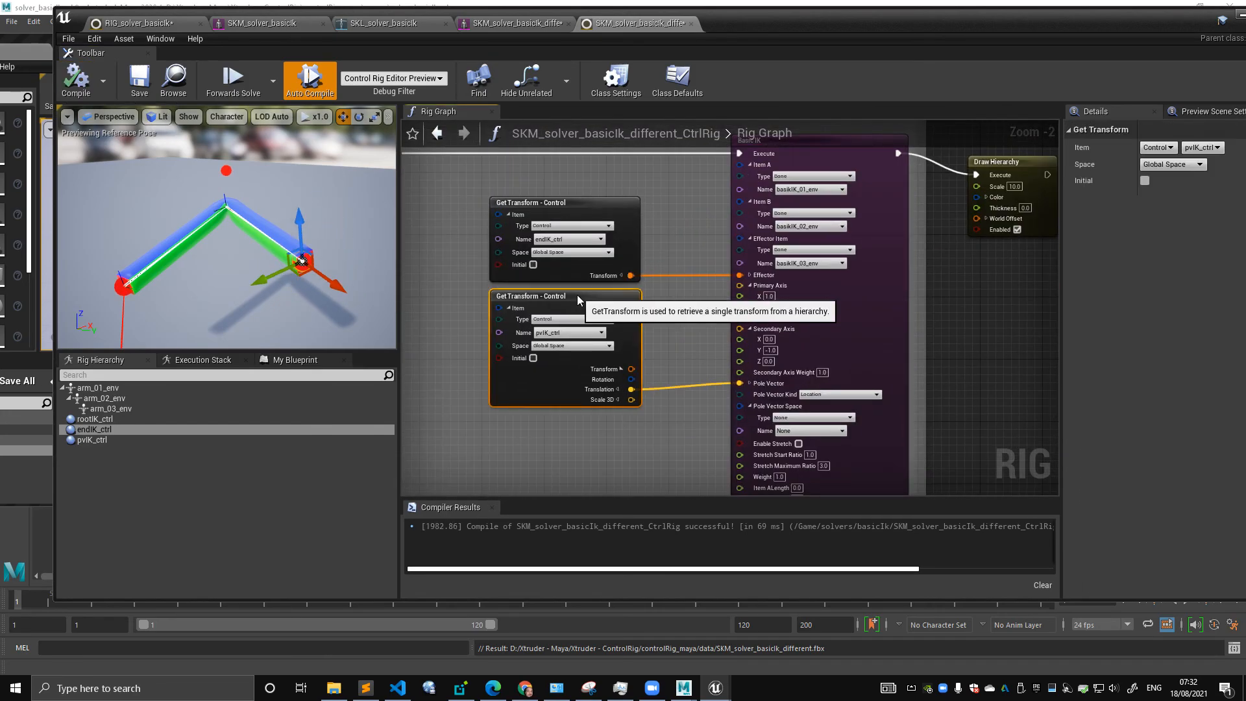
pyautogui.moveTo(657, 247)
pyautogui.mouseDown(button='right')
pyautogui.moveTo(667, 261)
pyautogui.moveTo(654, 268)
pyautogui.mouseUp(button='right')
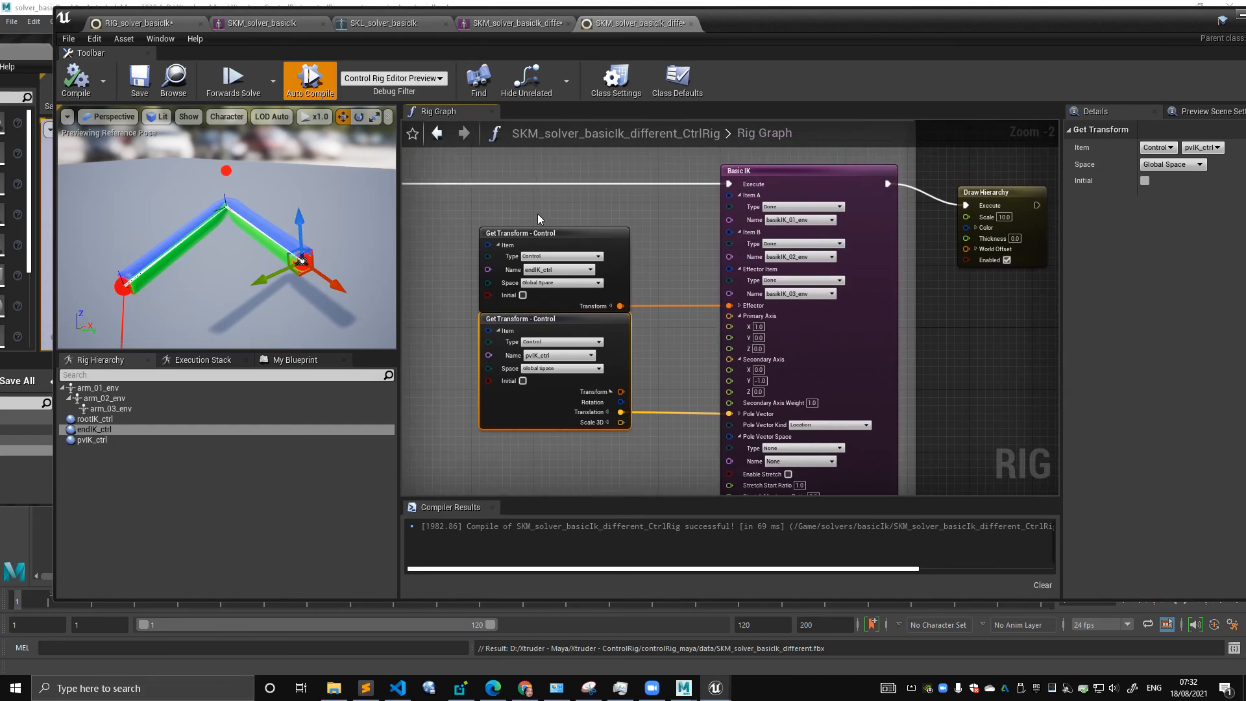
pyautogui.moveTo(594, 250); pyautogui.dragTo(522, 359)
pyautogui.moveTo(621, 257); pyautogui.dragTo(510, 303, button='right')
pyautogui.scroll(-1, 514, 258)
pyautogui.scroll(2, 510, 304)
pyautogui.click(295, 359)
pyautogui.moveTo(124, 461); pyautogui.dragTo(488, 283)
# - Switch to RIG_solver_basicIk and move the endIK_ctrl and pvIK_ctrl Get Transform nodes down to clear space beside Basic IK
pyautogui.click(163, 19)
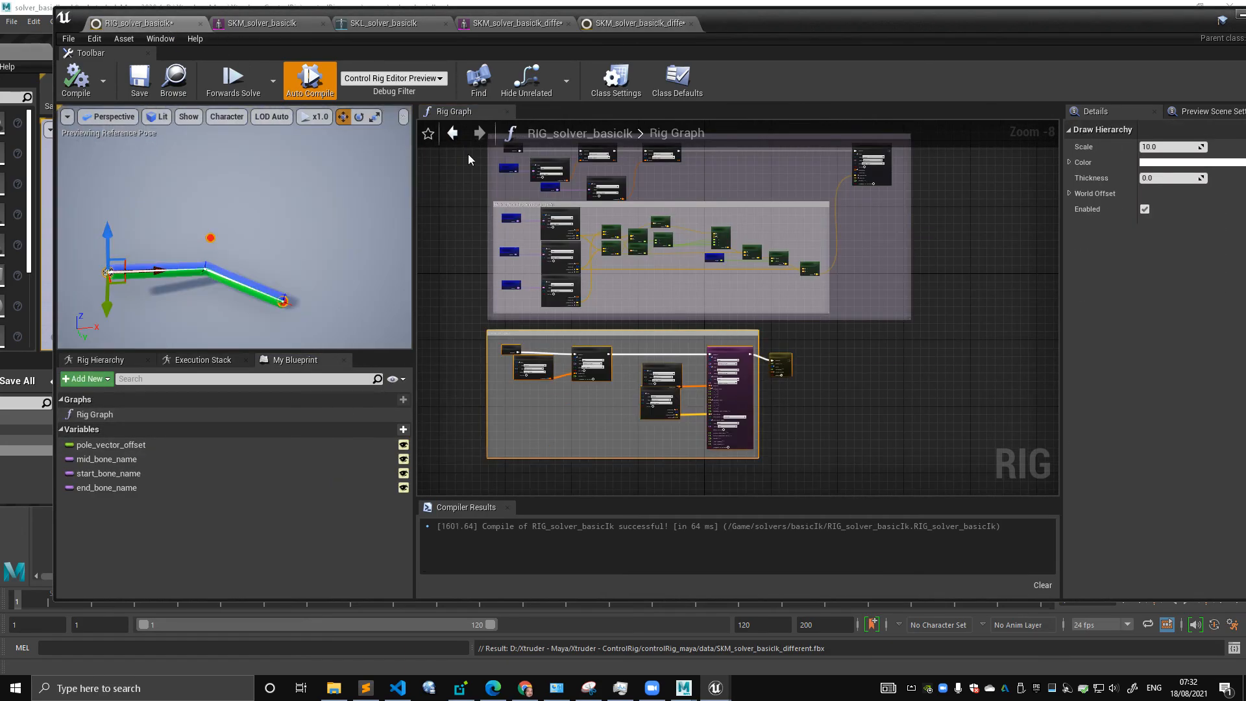
pyautogui.moveTo(755, 373); pyautogui.dragTo(714, 275, button='right')
pyautogui.scroll(7, 714, 276)
pyautogui.moveTo(656, 304); pyautogui.dragTo(802, 301, button='right')
pyautogui.click(512, 209)
pyautogui.click(562, 361)
pyautogui.moveTo(533, 228); pyautogui.dragTo(505, 428)
pyautogui.moveTo(570, 276); pyautogui.dragTo(619, 263, button='right')
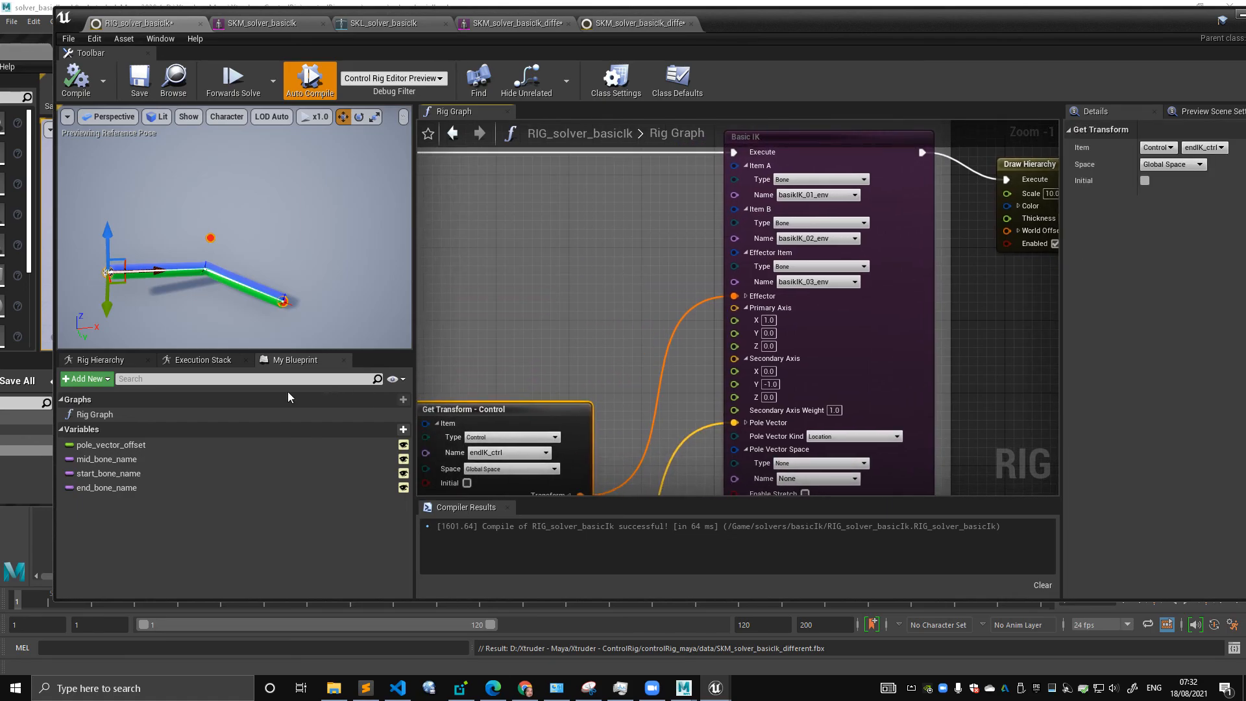
# - Add getters for mid_bone_name and end_bone_name and connect them to the Item B and Effector Item names of Basic IK
pyautogui.moveTo(130, 460); pyautogui.dragTo(533, 266)
pyautogui.click(559, 279)
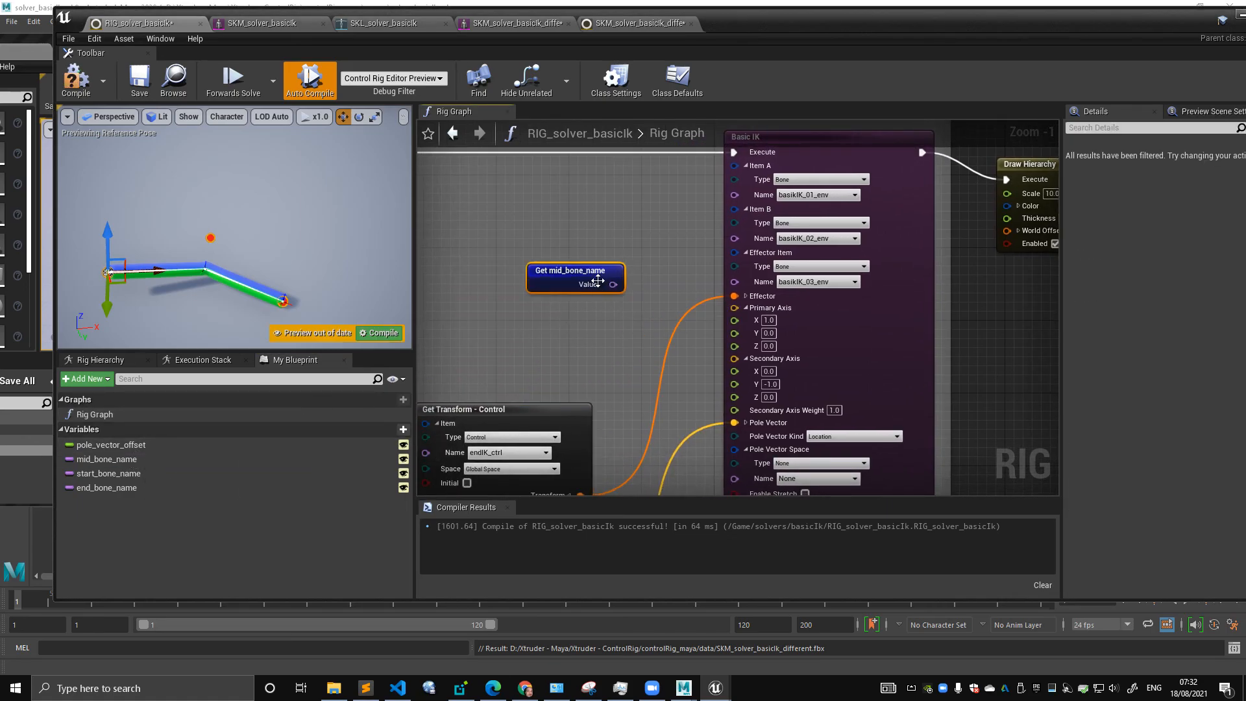
pyautogui.moveTo(706, 270); pyautogui.dragTo(737, 239)
pyautogui.moveTo(107, 488); pyautogui.dragTo(486, 300)
pyautogui.click(531, 318)
pyautogui.moveTo(567, 321); pyautogui.dragTo(625, 317)
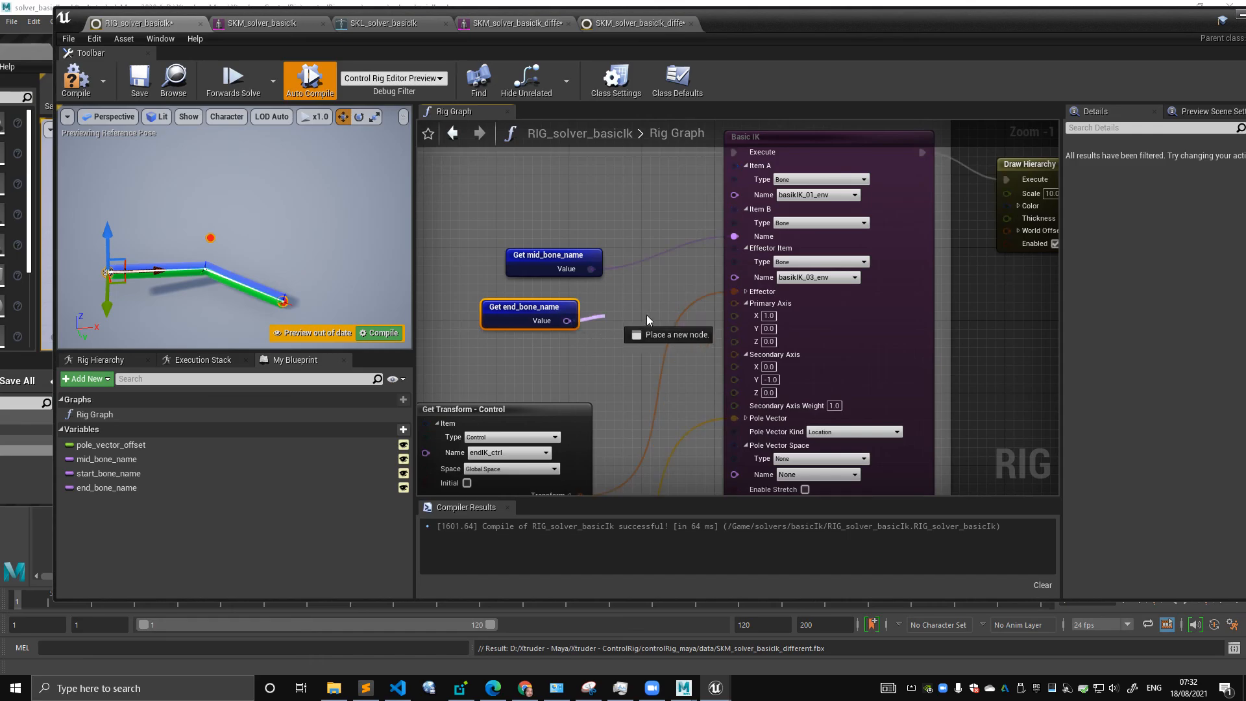
pyautogui.moveTo(738, 278); pyautogui.dragTo(737, 278)
# - Add a getter for start_bone_name and connect it to the Item A name of Basic IK
pyautogui.moveTo(108, 473); pyautogui.dragTo(526, 177)
pyautogui.click(571, 195)
pyautogui.moveTo(611, 196); pyautogui.dragTo(741, 197)
pyautogui.moveTo(451, 174); pyautogui.dragTo(602, 314)
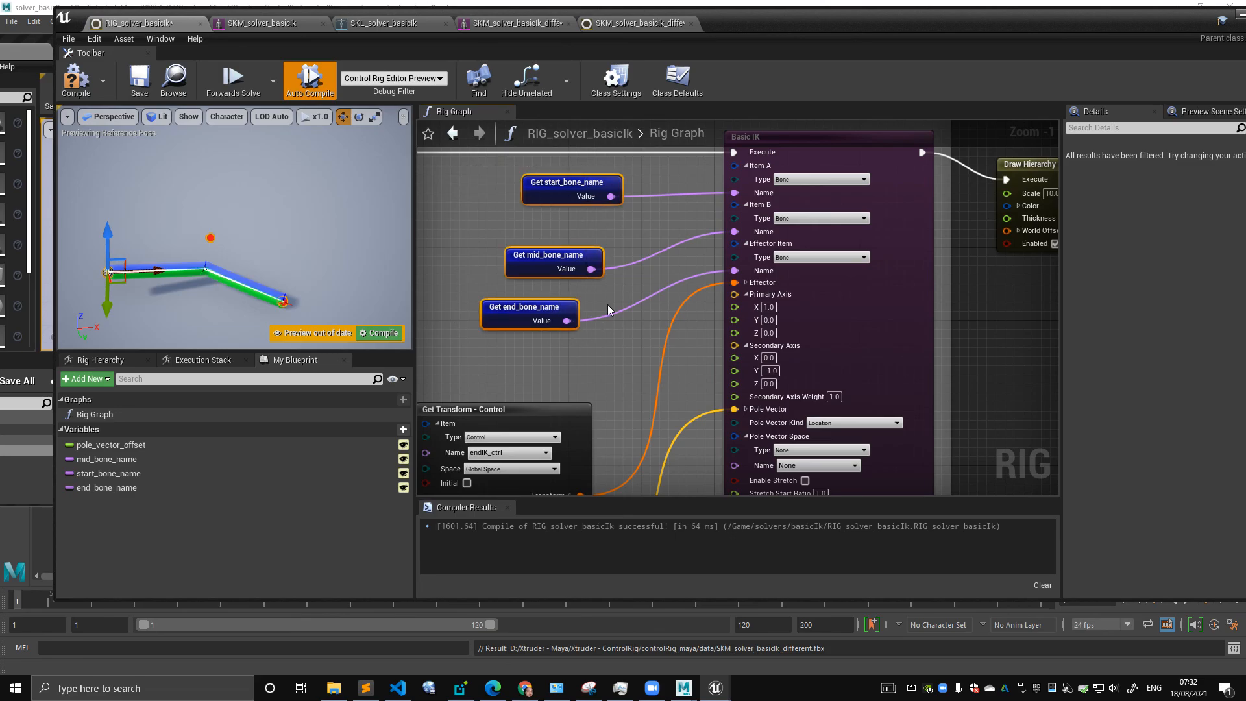
# - Replace the Forward Solve group in the SKM_solver_basicIk_different rig with a copy of the updated one from RIG_solver_basicIk
pyautogui.scroll(-7, 657, 304)
pyautogui.moveTo(746, 249)
pyautogui.mouseDown(button='right')
pyautogui.moveTo(658, 304)
pyautogui.moveTo(781, 305)
pyautogui.mouseUp(button='right')
pyautogui.moveTo(902, 258)
pyautogui.mouseDown()
pyautogui.moveTo(691, 323)
pyautogui.moveTo(574, 385)
pyautogui.mouseUp()
pyautogui.click(613, 26)
pyautogui.scroll(-5, 699, 265)
pyautogui.scroll(-2, 841, 228)
pyautogui.moveTo(842, 228); pyautogui.dragTo(502, 399)
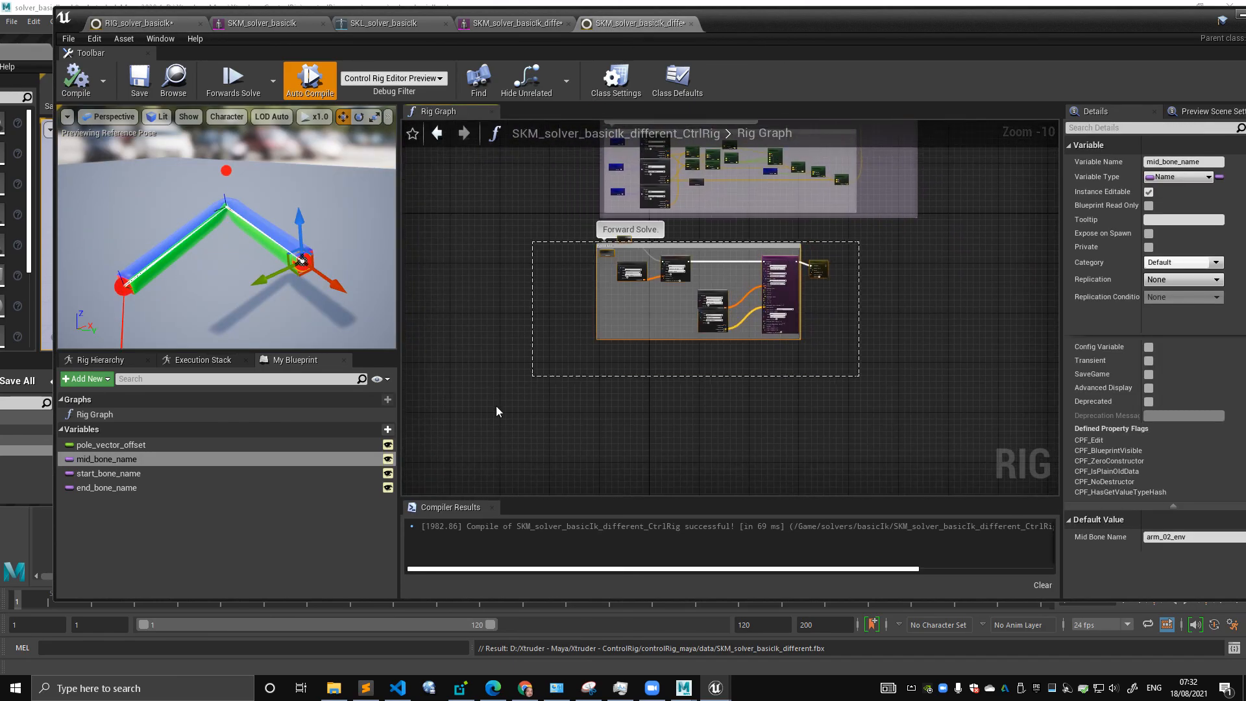
pyautogui.press('Delete')
pyautogui.hotkey('ctrl', 'v')
pyautogui.scroll(3, 730, 324)
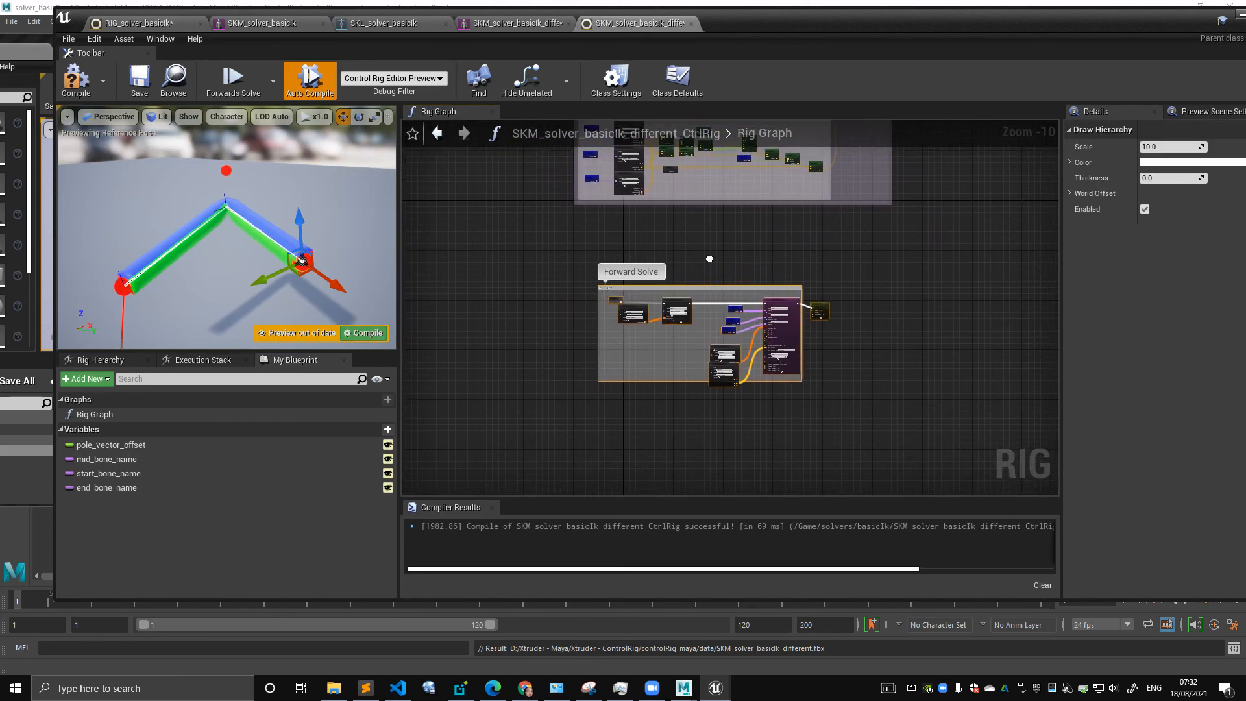
pyautogui.scroll(2, 721, 267)
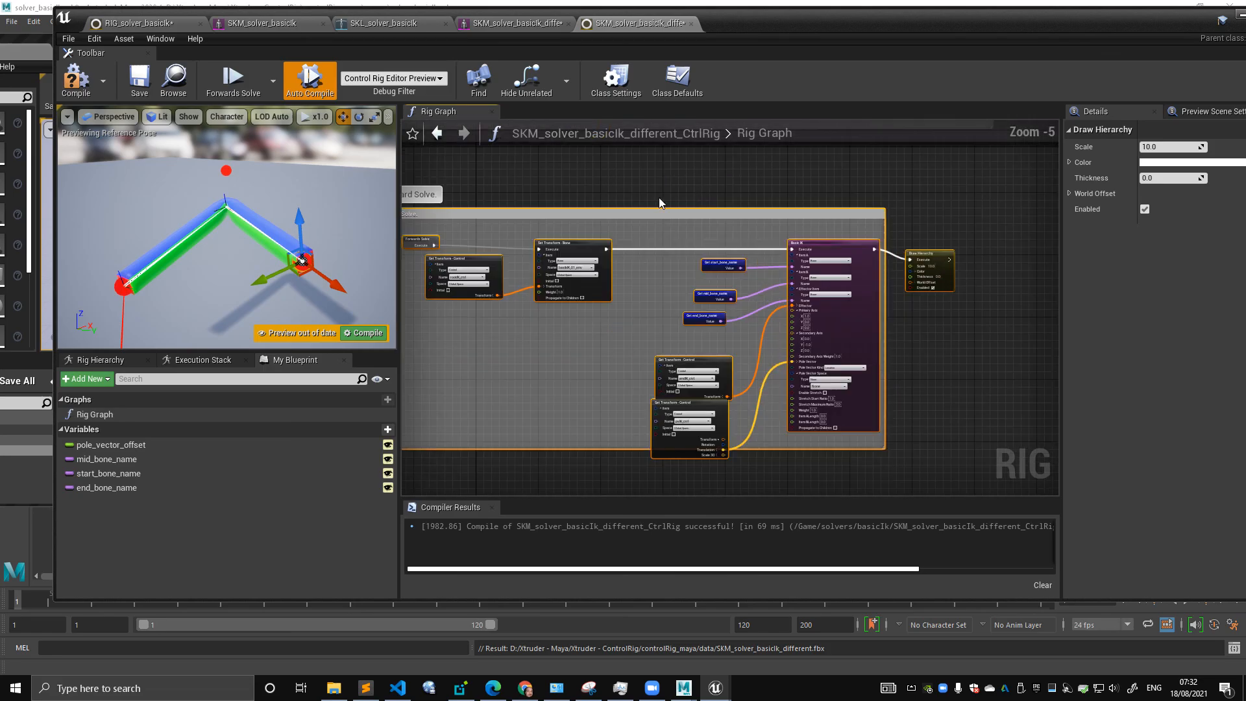
# - Compile the new rig and test the arm's IK by moving endIK_ctrl in the preview
pyautogui.click(76, 78)
pyautogui.moveTo(372, 277); pyautogui.dragTo(301, 257)
pyautogui.moveTo(761, 354); pyautogui.dragTo(634, 352, button='right')
pyautogui.scroll(1, 633, 353)
pyautogui.scroll(2, 634, 353)
pyautogui.scroll(-4, 633, 353)
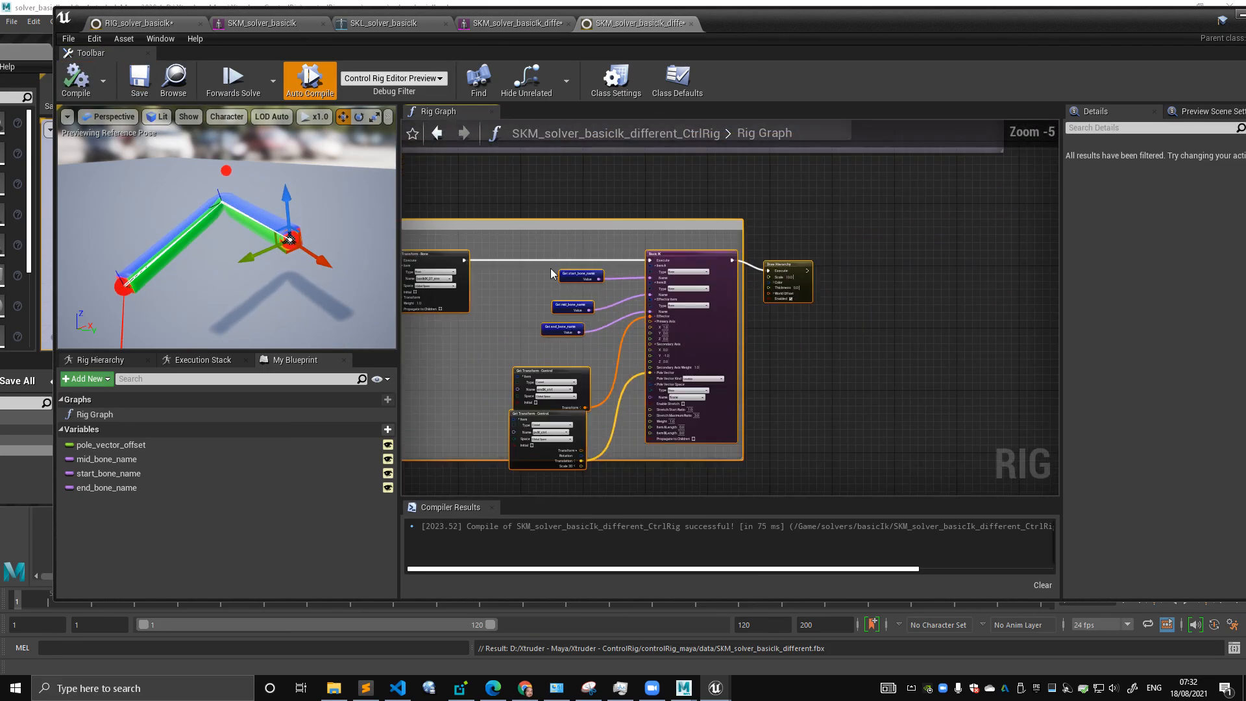
# - Return to RIG_solver_basicIk, then compile and save it
pyautogui.click(140, 23)
pyautogui.click(145, 89)
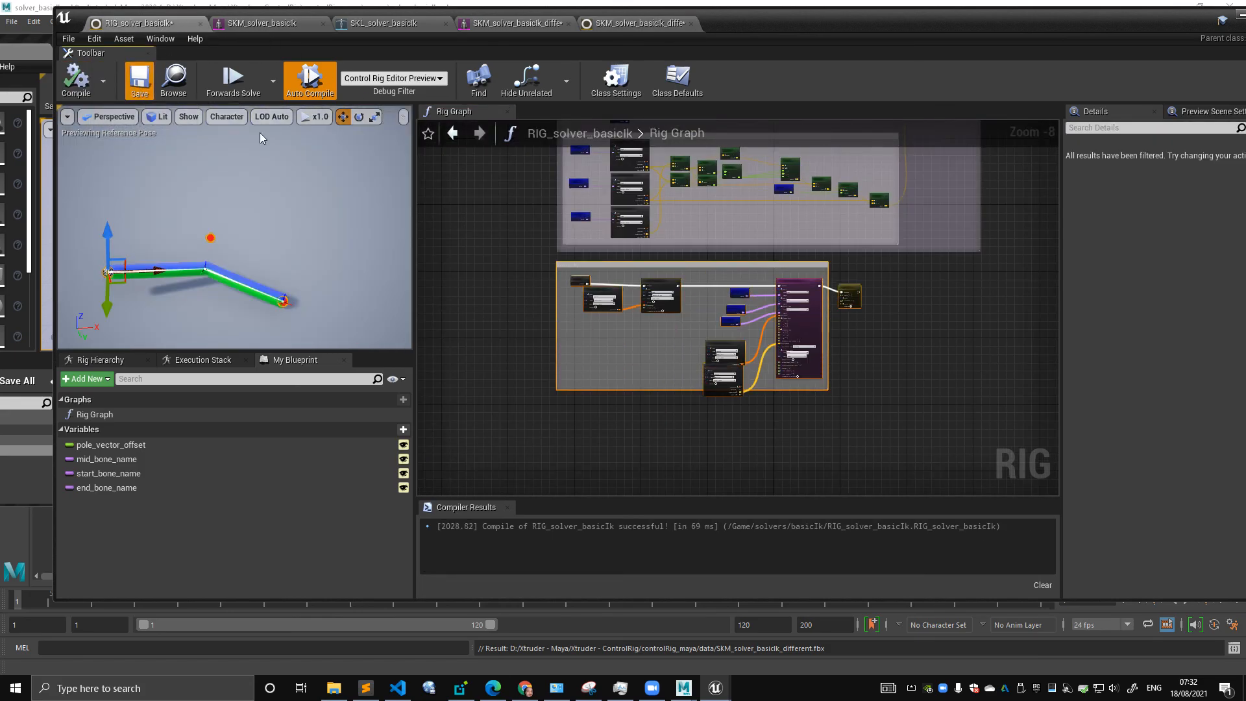
pyautogui.scroll(2, 653, 268)
# - Back in the SKM_solver_basicIk_different rig, move the endIK_ctrl and pvIK_ctrl Get Transform nodes up inside the Forward Solve group
pyautogui.click(501, 24)
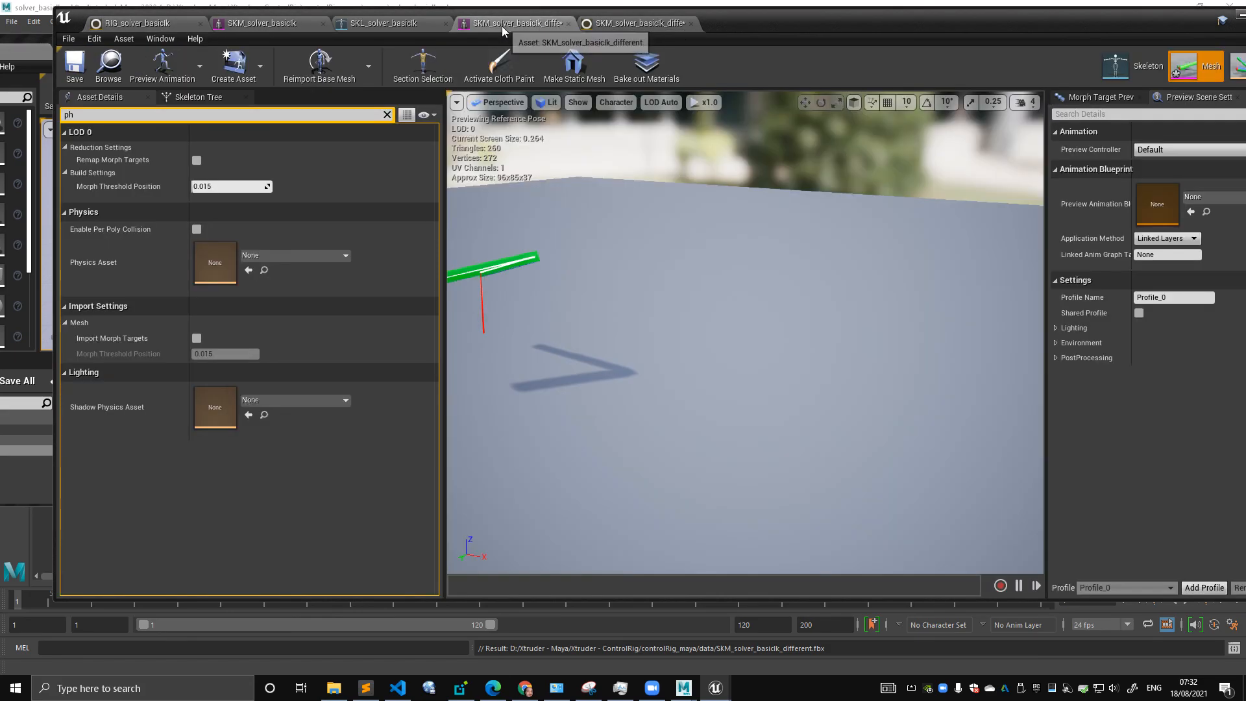
pyautogui.click(649, 23)
pyautogui.moveTo(734, 217); pyautogui.dragTo(955, 222, button='right')
pyautogui.scroll(-3, 955, 222)
pyautogui.moveTo(862, 271); pyautogui.dragTo(802, 392, button='right')
pyautogui.scroll(2, 802, 392)
pyautogui.moveTo(748, 434); pyautogui.dragTo(785, 465)
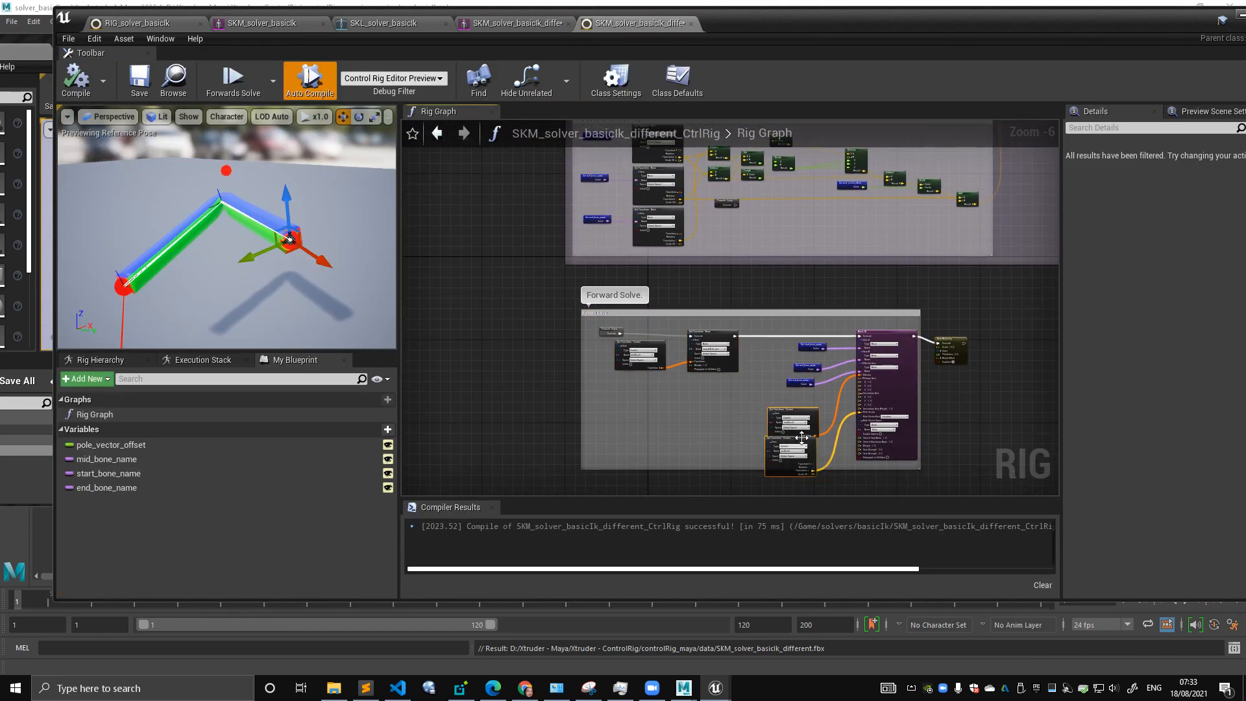
pyautogui.moveTo(807, 418); pyautogui.dragTo(812, 404)
# - Stack the start, mid and end bone name getters neatly in order beside the Basic IK node
pyautogui.scroll(4, 812, 404)
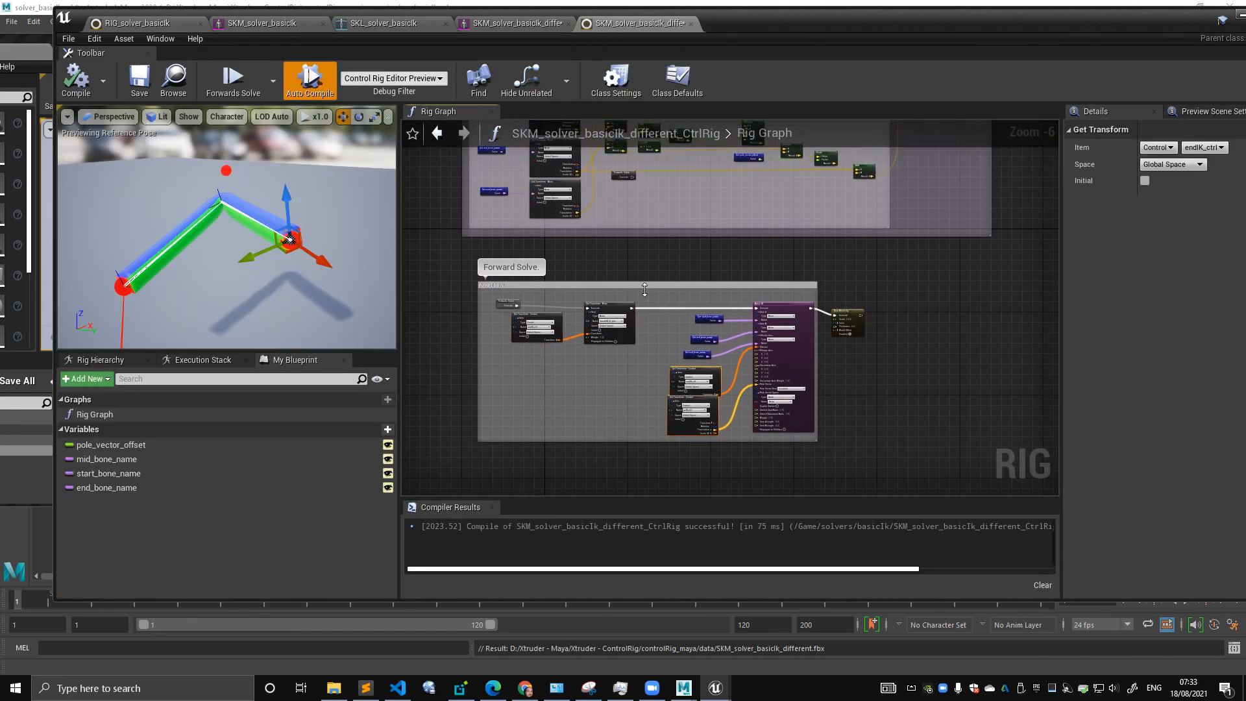
pyautogui.click(630, 341)
pyautogui.moveTo(642, 377); pyautogui.dragTo(634, 369)
pyautogui.moveTo(678, 286); pyautogui.dragTo(648, 214)
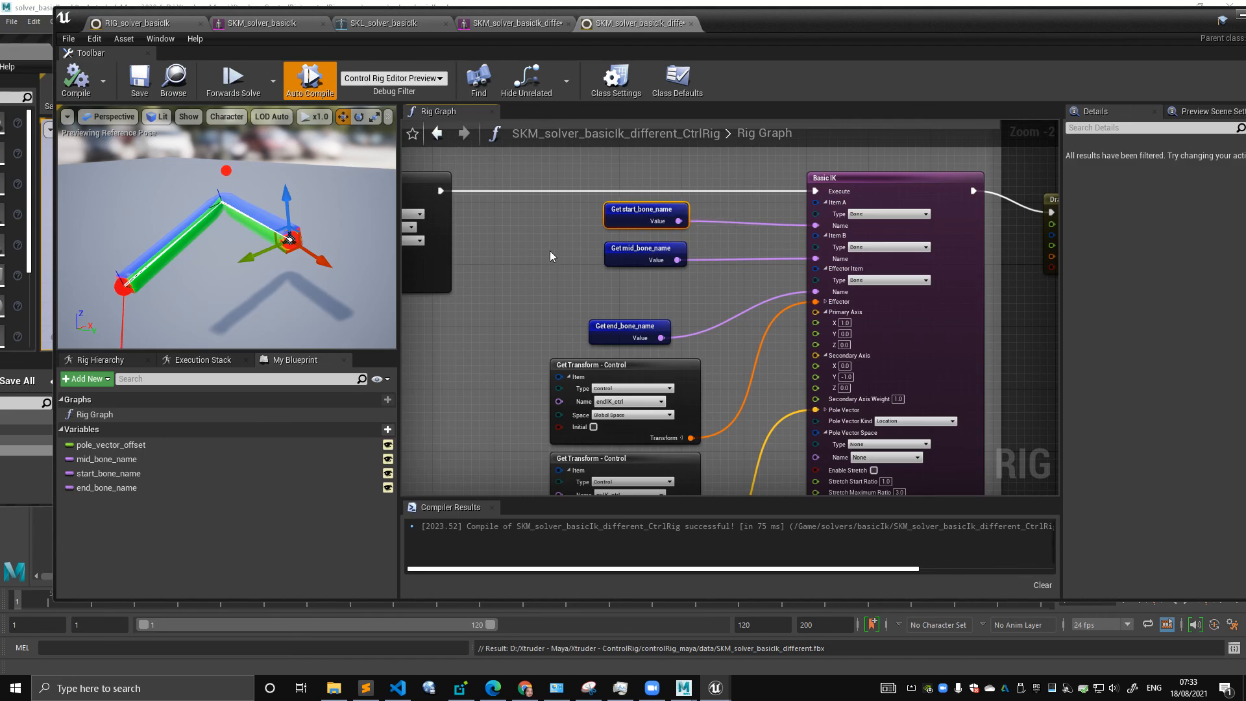
pyautogui.moveTo(637, 325); pyautogui.dragTo(653, 286)
pyautogui.scroll(-6, 603, 286)
pyautogui.moveTo(607, 282); pyautogui.dragTo(862, 337, button='right')
pyautogui.scroll(3, 782, 296)
pyautogui.scroll(-4, 758, 229)
pyautogui.moveTo(758, 228); pyautogui.dragTo(739, 402, button='right')
pyautogui.moveTo(898, 396); pyautogui.dragTo(846, 333, button='right')
pyautogui.scroll(2, 913, 333)
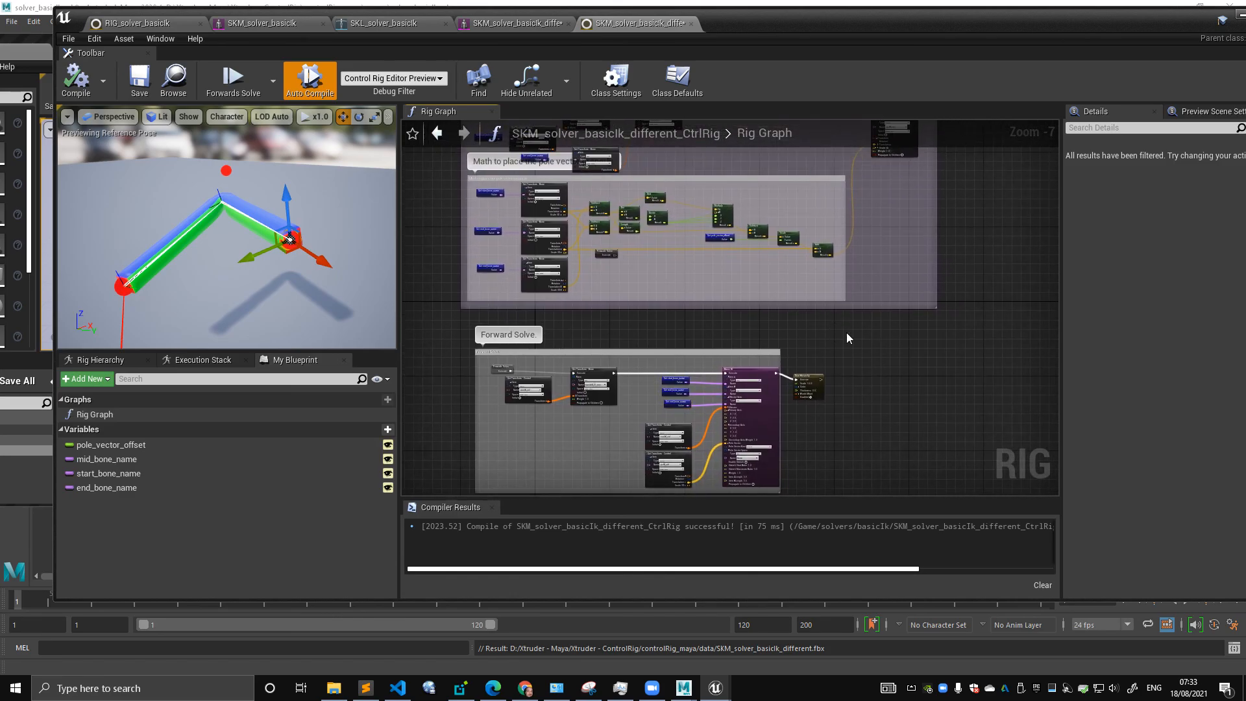